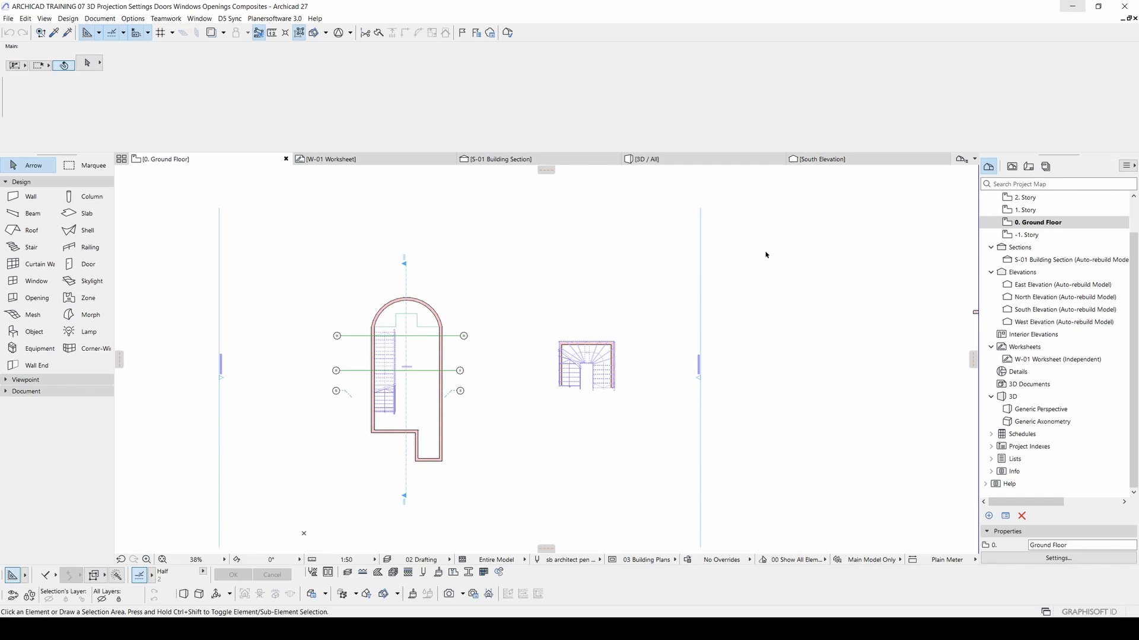
Step: Switch back and forth between the ground floor plan and the 3D view to compare them
{"action": "middle_click_drag", "start_coordinate": [371, 326], "coordinate": [443, 331]}
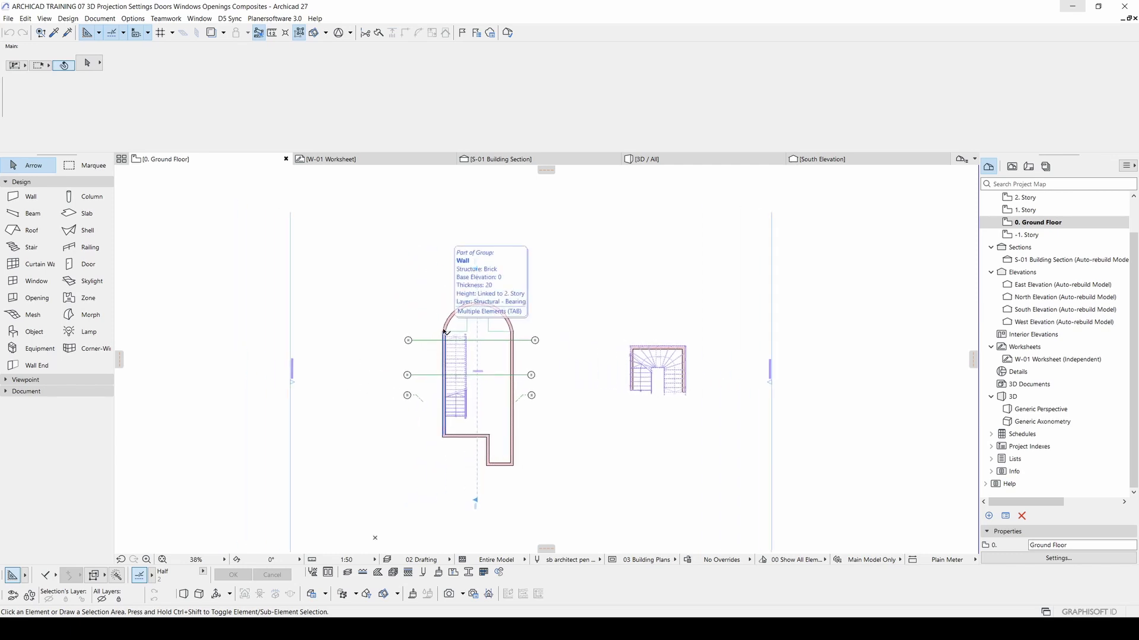
{"action": "key", "text": "F3"}
{"action": "mouse_move", "coordinate": [639, 365]}
{"action": "middle_mouse_down", "text": "shift"}
{"action": "mouse_move", "coordinate": [277, 379]}
{"action": "mouse_move", "coordinate": [624, 365]}
{"action": "mouse_move", "coordinate": [889, 382]}
{"action": "mouse_move", "coordinate": [431, 405]}
{"action": "mouse_move", "coordinate": [514, 358]}
{"action": "mouse_move", "coordinate": [457, 338]}
{"action": "mouse_move", "coordinate": [465, 360]}
{"action": "mouse_move", "coordinate": [645, 364]}
{"action": "middle_mouse_up", "text": "shift"}
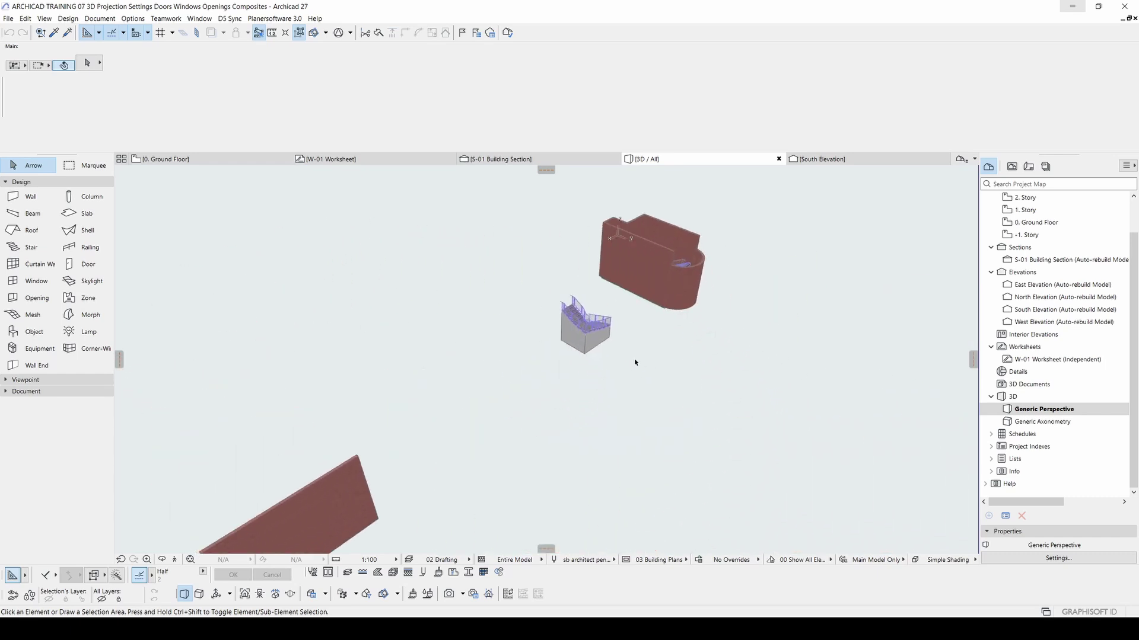
{"action": "key", "text": "F2"}
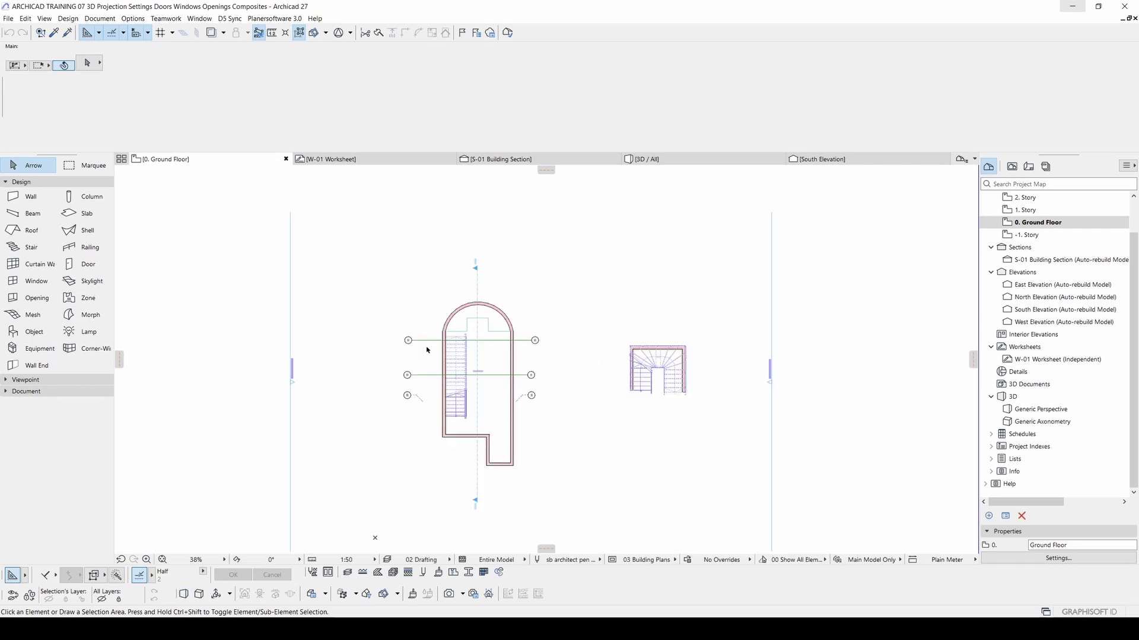
{"action": "key", "text": "F3"}
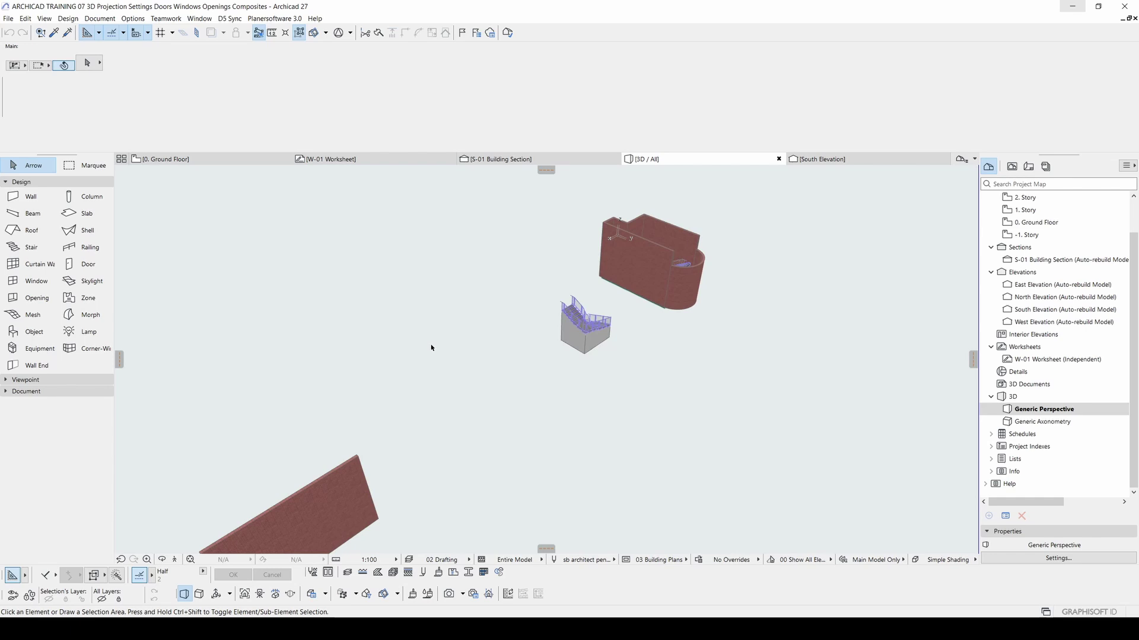
{"action": "key", "text": "F2"}
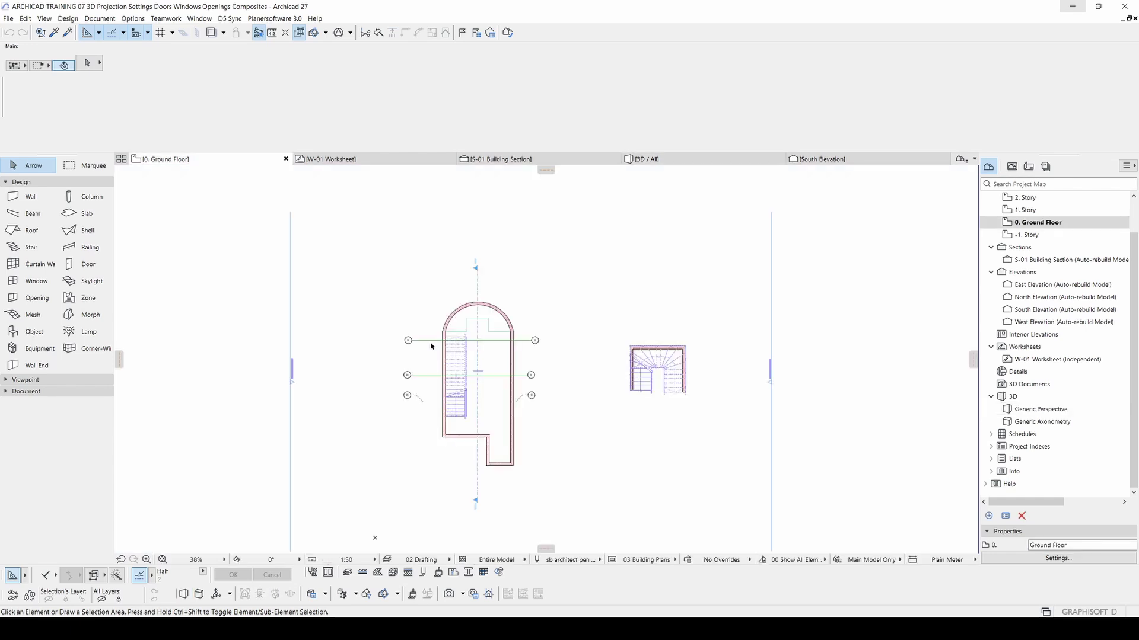
Step: Select the long straight east wall on the ground floor plan and show only that wall in 3D
{"action": "left_click", "coordinate": [514, 357]}
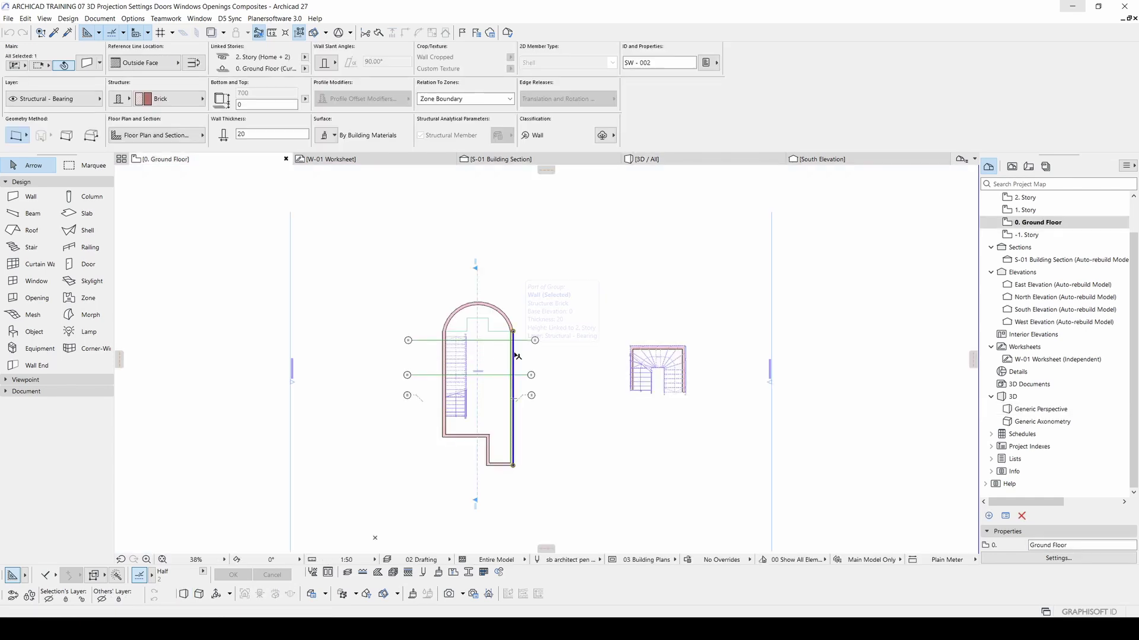
{"action": "key", "text": "F5"}
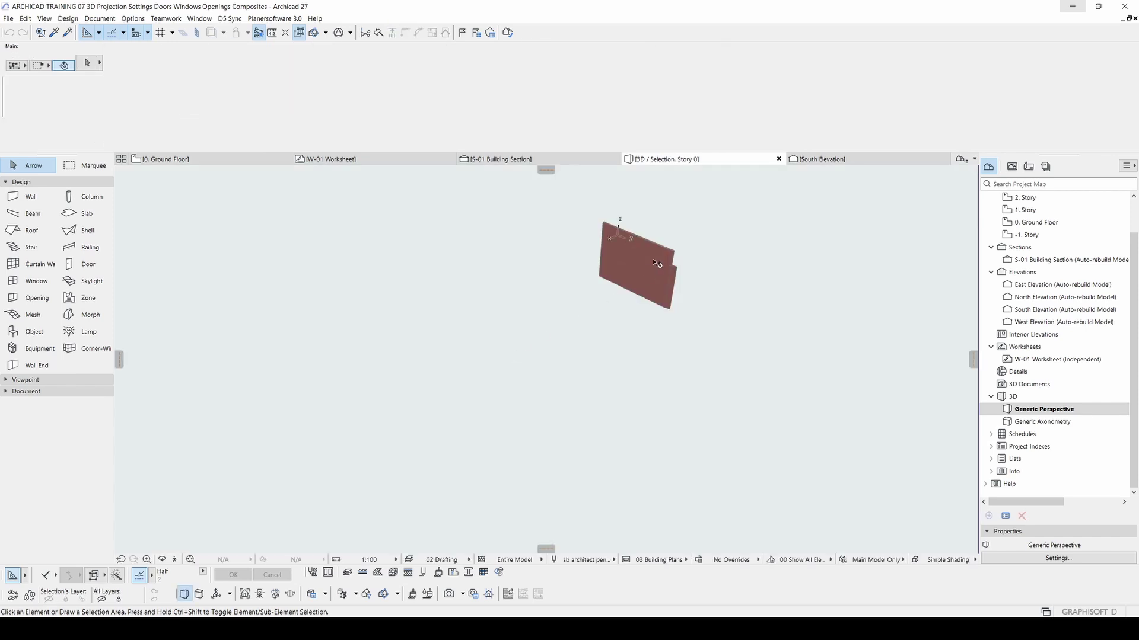
{"action": "scroll", "coordinate": [657, 265], "scroll_direction": "up", "scroll_amount": 4}
{"action": "middle_click_drag", "start_coordinate": [657, 274], "coordinate": [586, 366]}
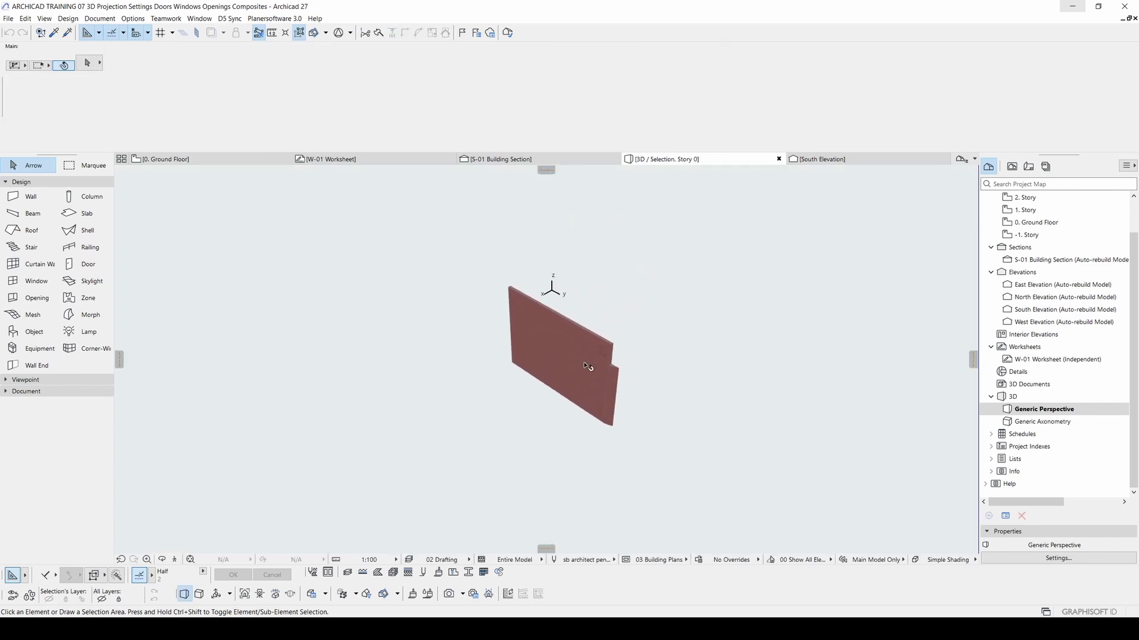
Step: Return to the ground floor plan and show the entire model in 3D, viewing the building from several sides
{"action": "key", "text": "F2"}
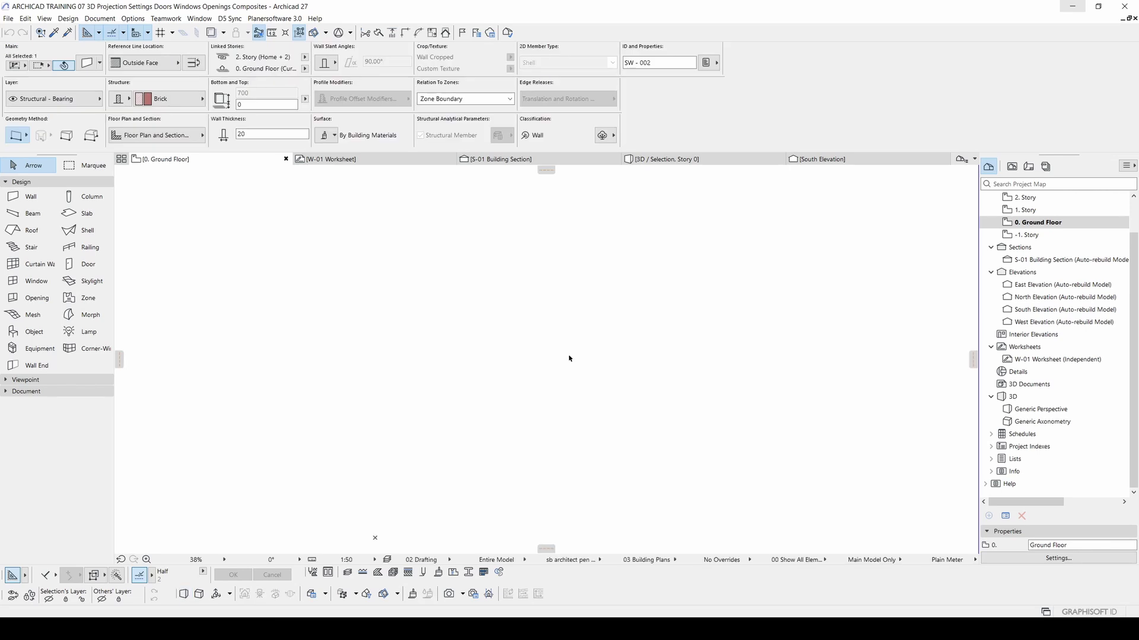
{"action": "middle_click_drag", "start_coordinate": [513, 365], "coordinate": [545, 338]}
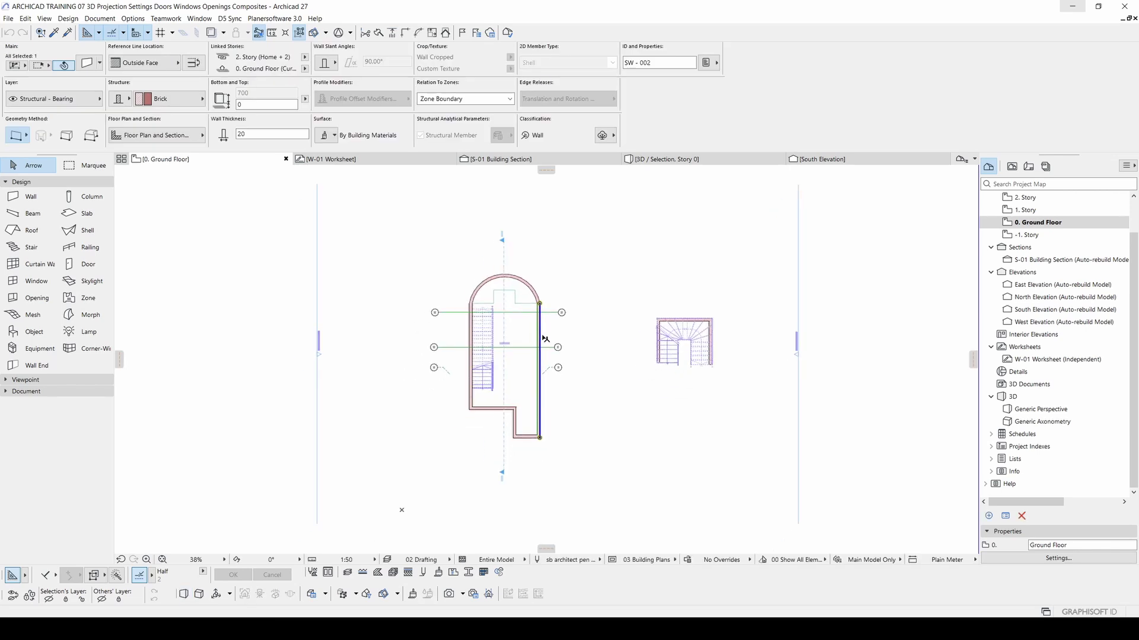
{"action": "scroll", "coordinate": [572, 325], "scroll_direction": "up", "scroll_amount": 3}
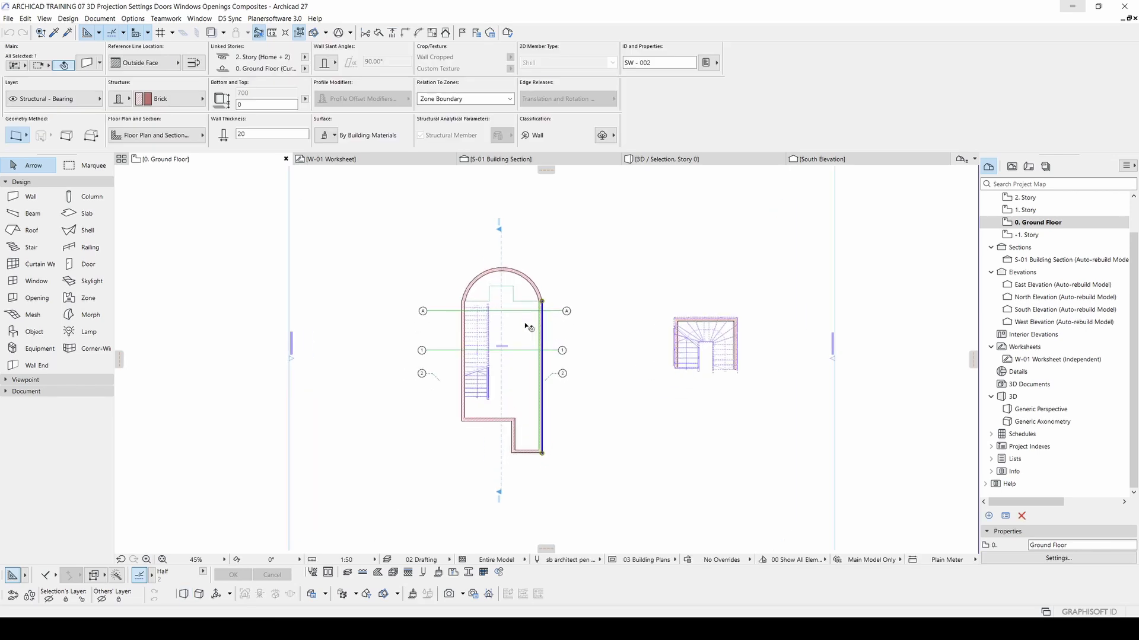
{"action": "right_click", "coordinate": [661, 254]}
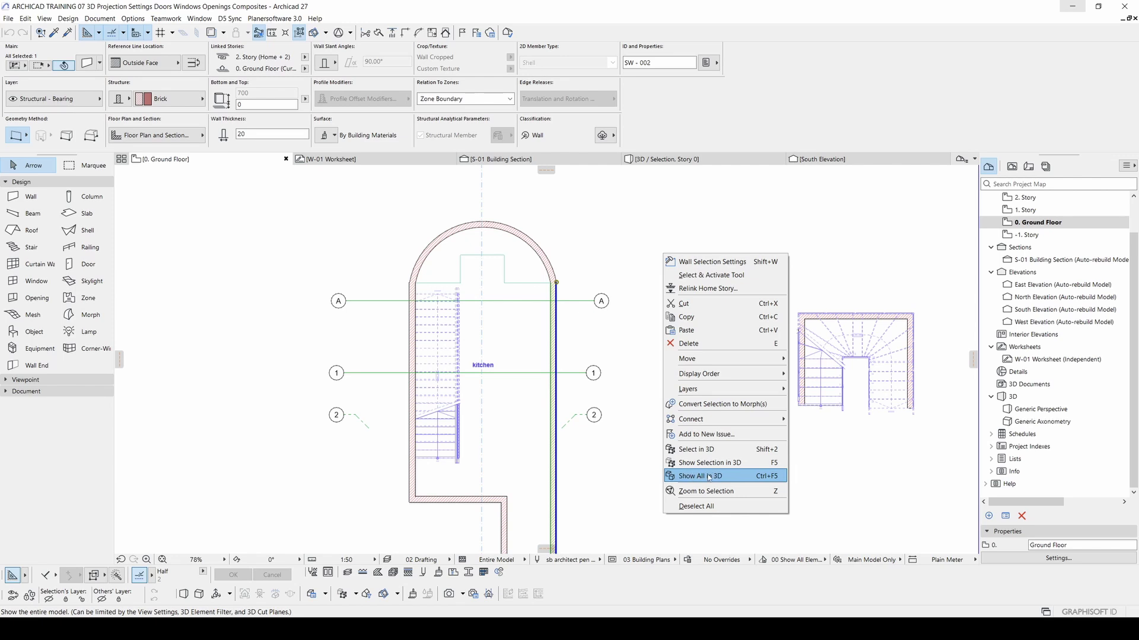
{"action": "left_click", "coordinate": [711, 475]}
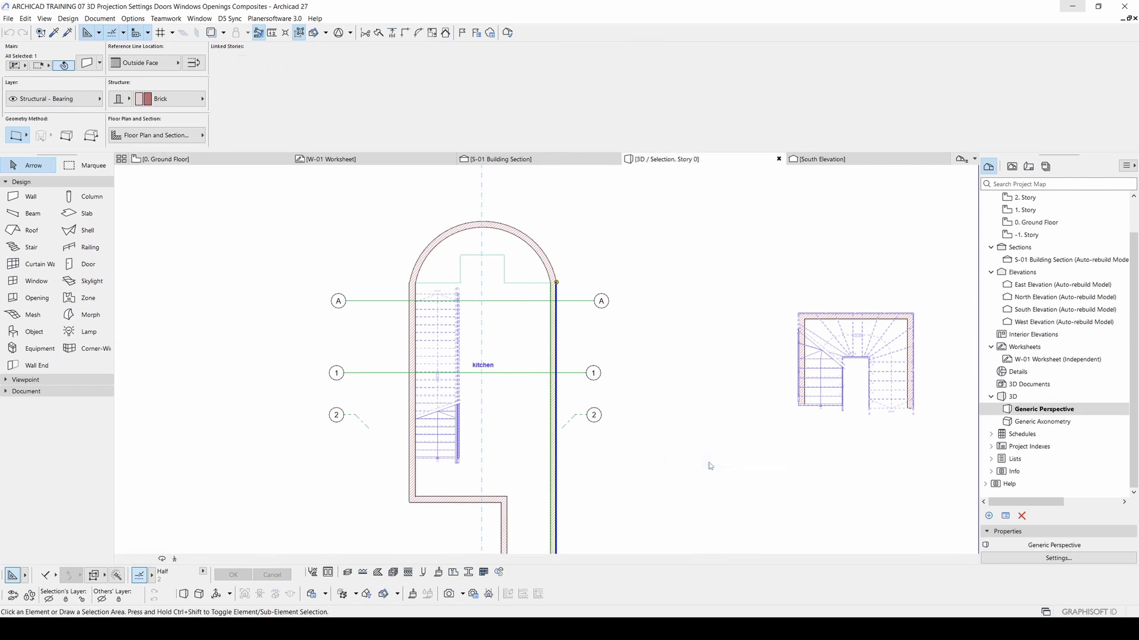
{"action": "middle_click_drag", "start_coordinate": [606, 349], "coordinate": [627, 380], "text": "shift"}
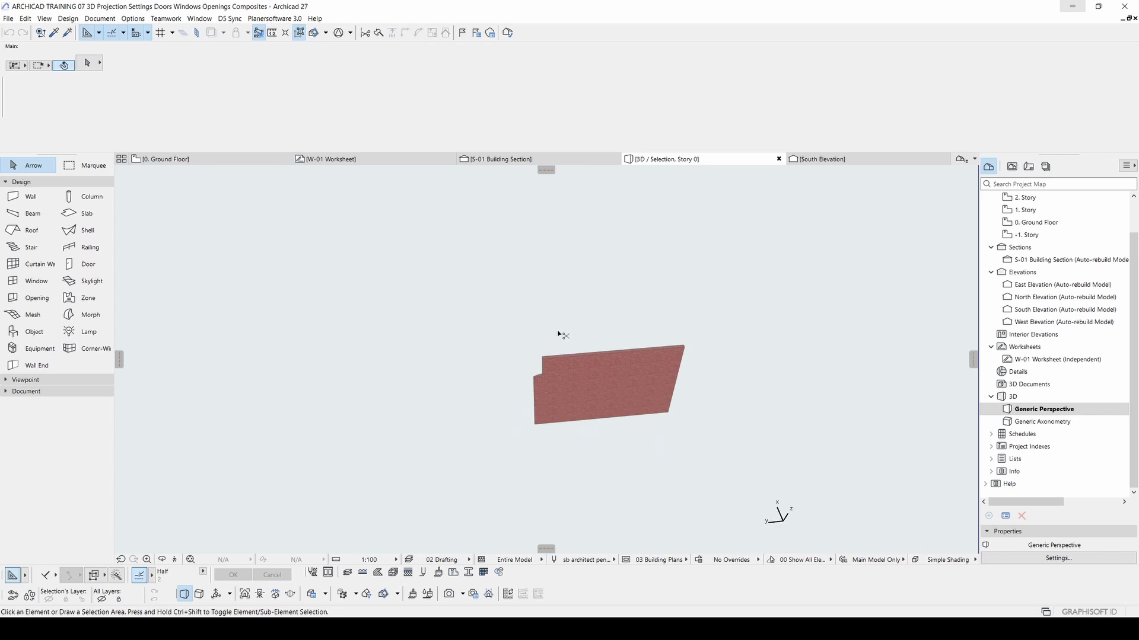
{"action": "key", "text": "ctrl+shift+F5"}
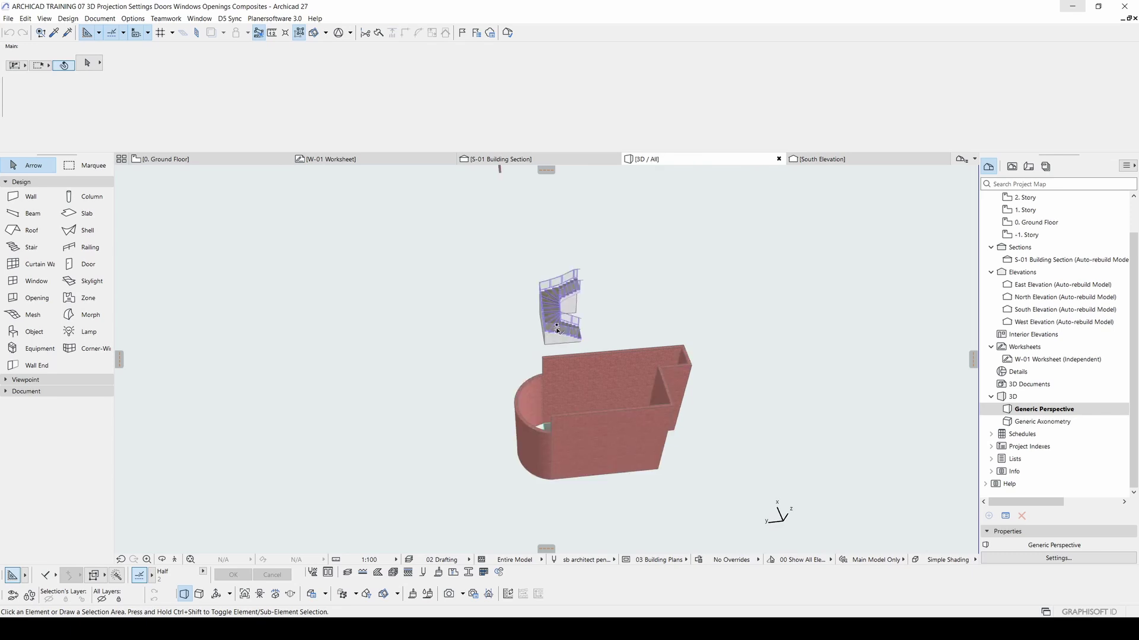
{"action": "middle_click_drag", "start_coordinate": [558, 330], "coordinate": [564, 356], "text": "shift"}
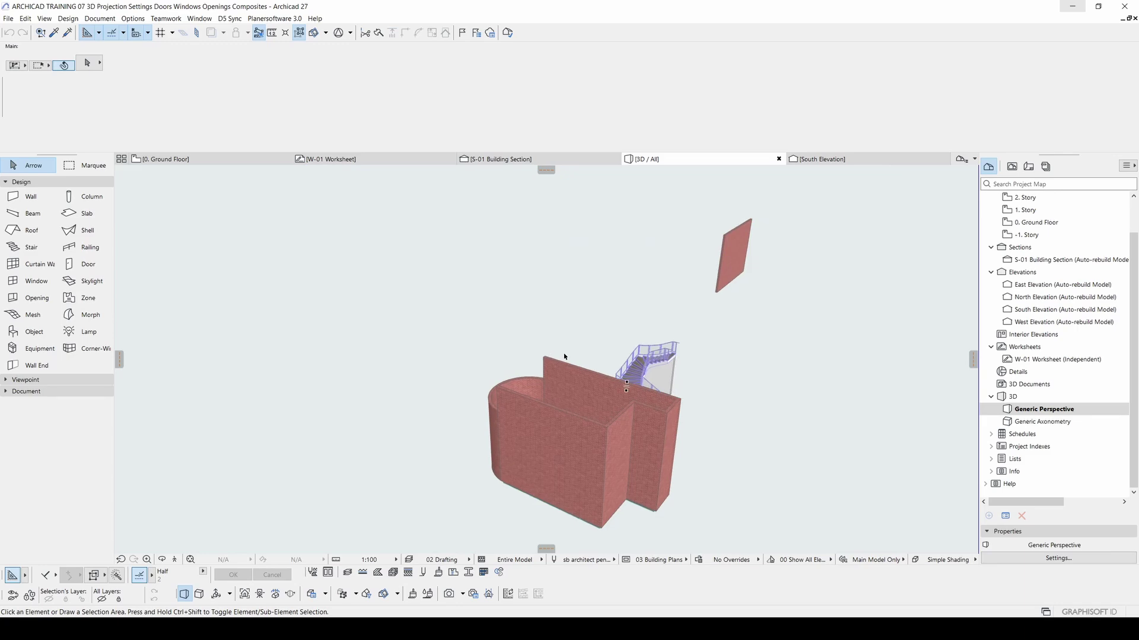
Step: Select the straight stair on the ground floor plan, locate it in 3D with Select in 3D, and deselect it
{"action": "key", "text": "F2"}
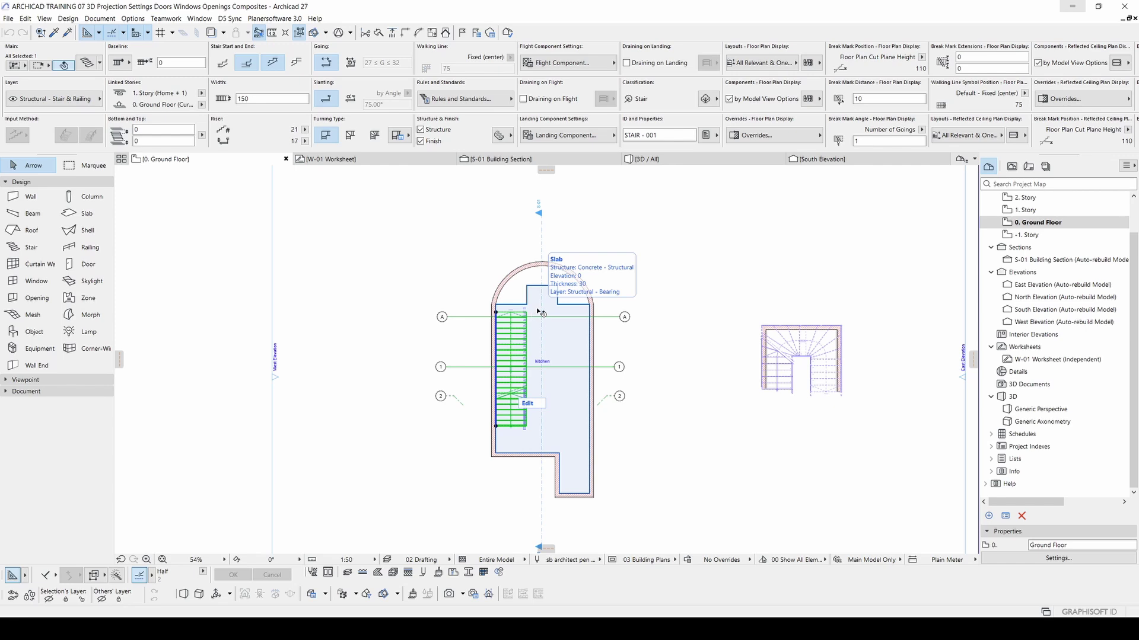
{"action": "right_click", "coordinate": [452, 281]}
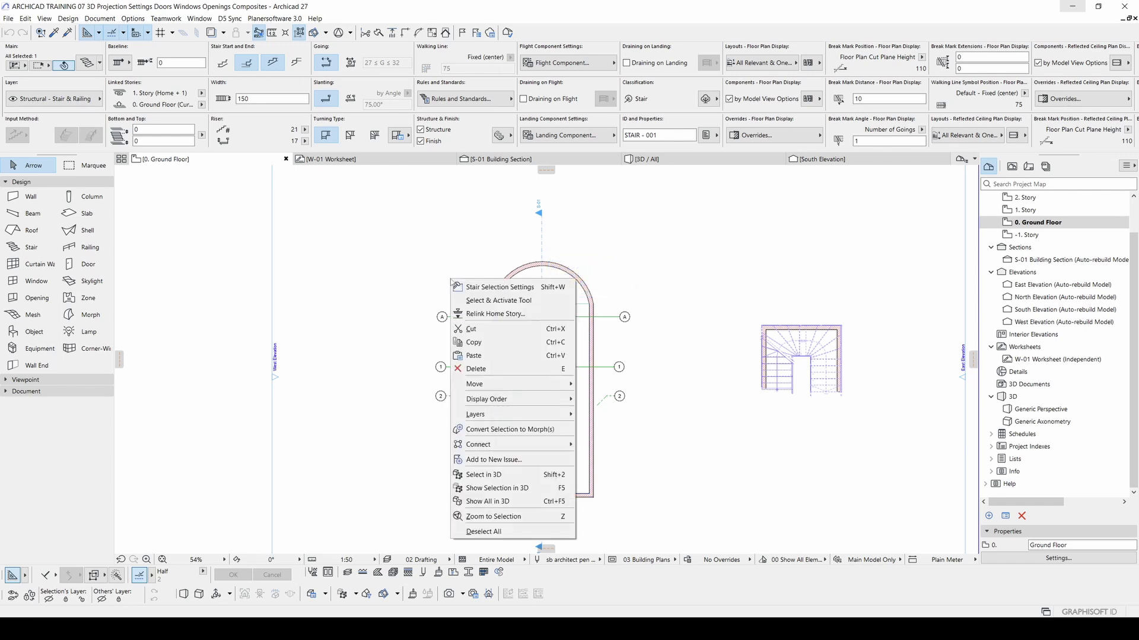
{"action": "left_click", "coordinate": [501, 475]}
{"action": "middle_click_drag", "start_coordinate": [702, 402], "coordinate": [173, 391], "text": "shift"}
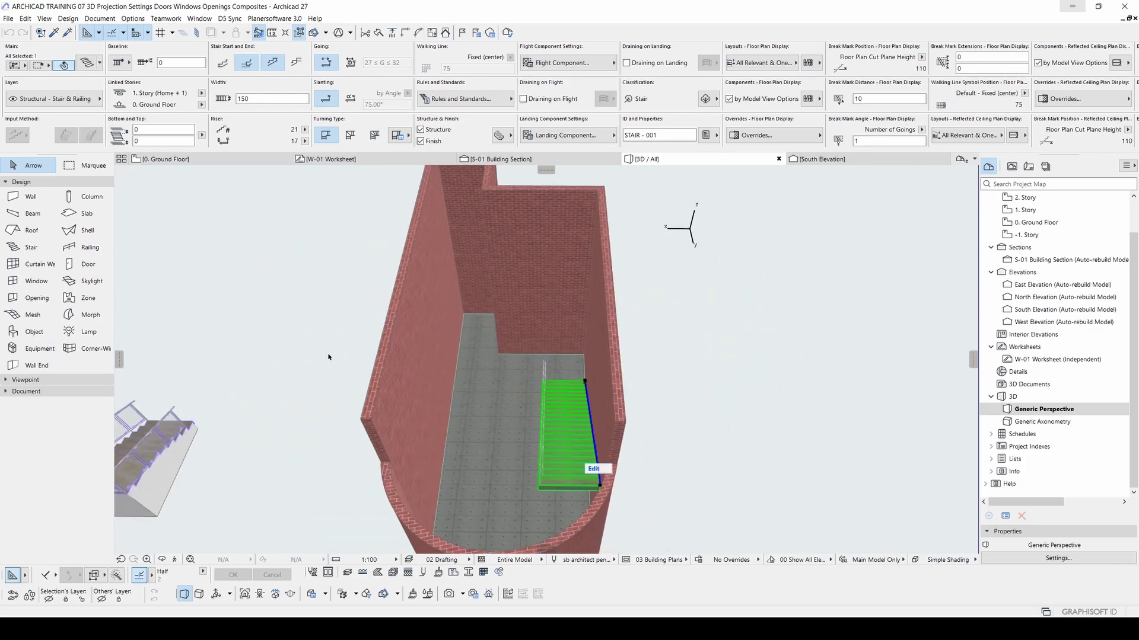
{"action": "middle_click_drag", "start_coordinate": [328, 357], "coordinate": [726, 391], "text": "shift"}
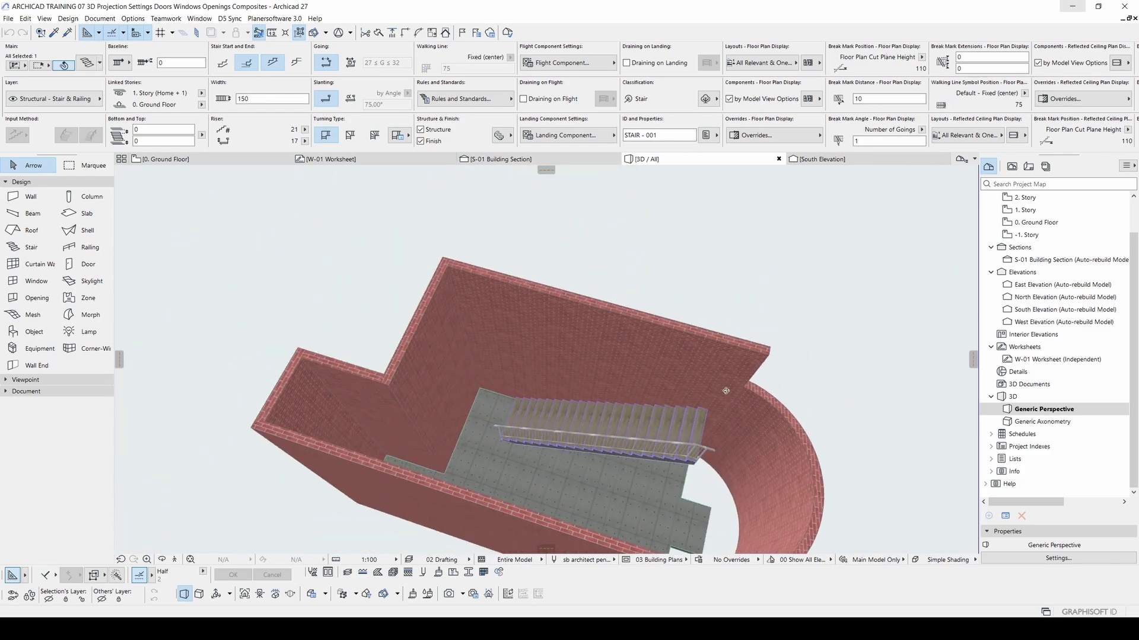
{"action": "left_click", "coordinate": [715, 307]}
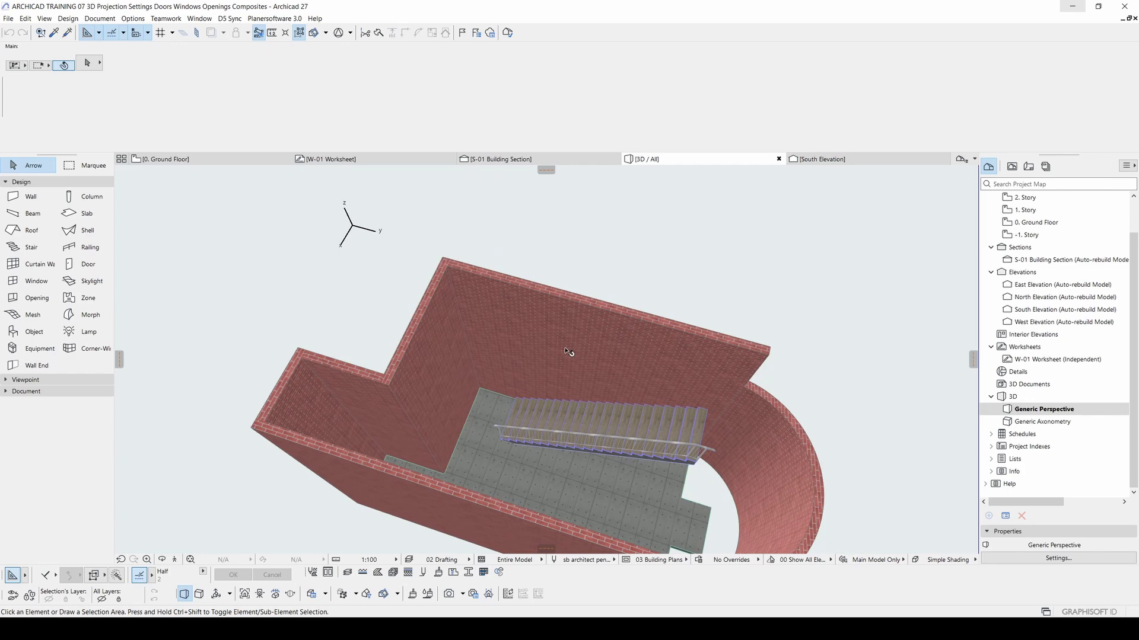
Step: Select the brick wall beside the straight stair in 3D, locate it with Select on Floor Plan, and deselect it
{"action": "mouse_move", "coordinate": [551, 390]}
{"action": "middle_mouse_down"}
{"action": "mouse_move", "coordinate": [490, 391]}
{"action": "mouse_move", "coordinate": [538, 379]}
{"action": "middle_mouse_up"}
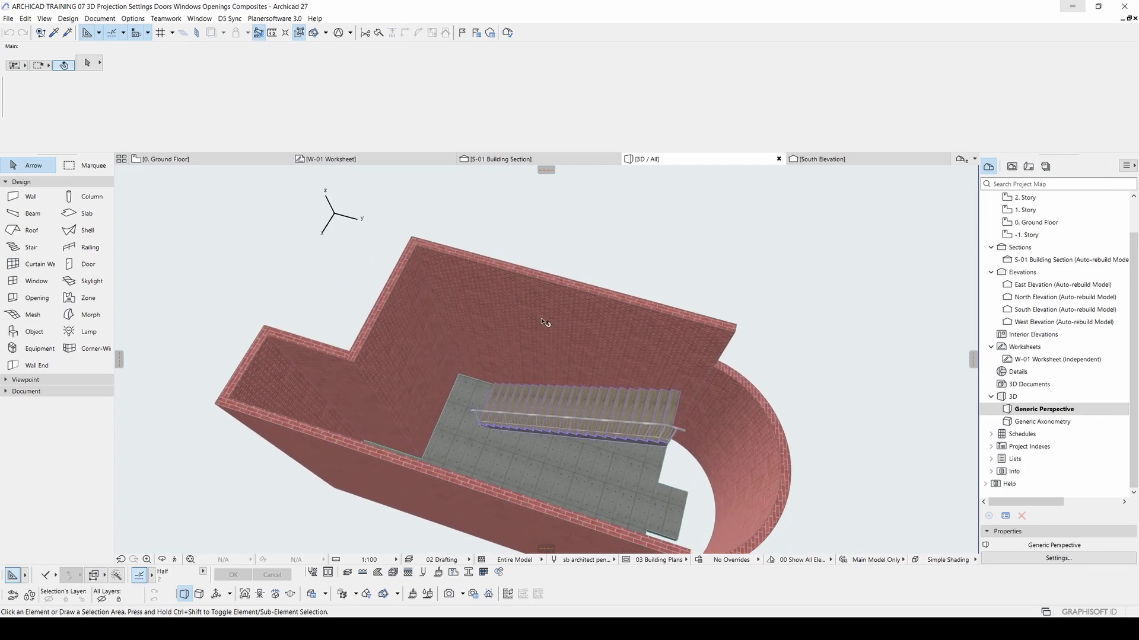
{"action": "left_click", "coordinate": [422, 257]}
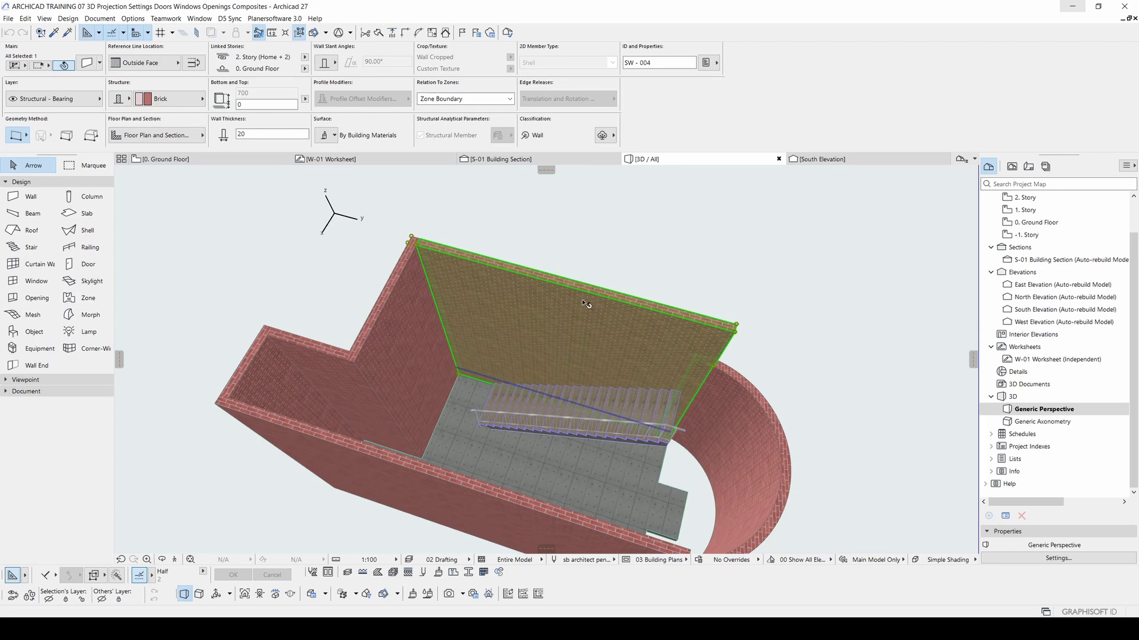
{"action": "right_click", "coordinate": [510, 317]}
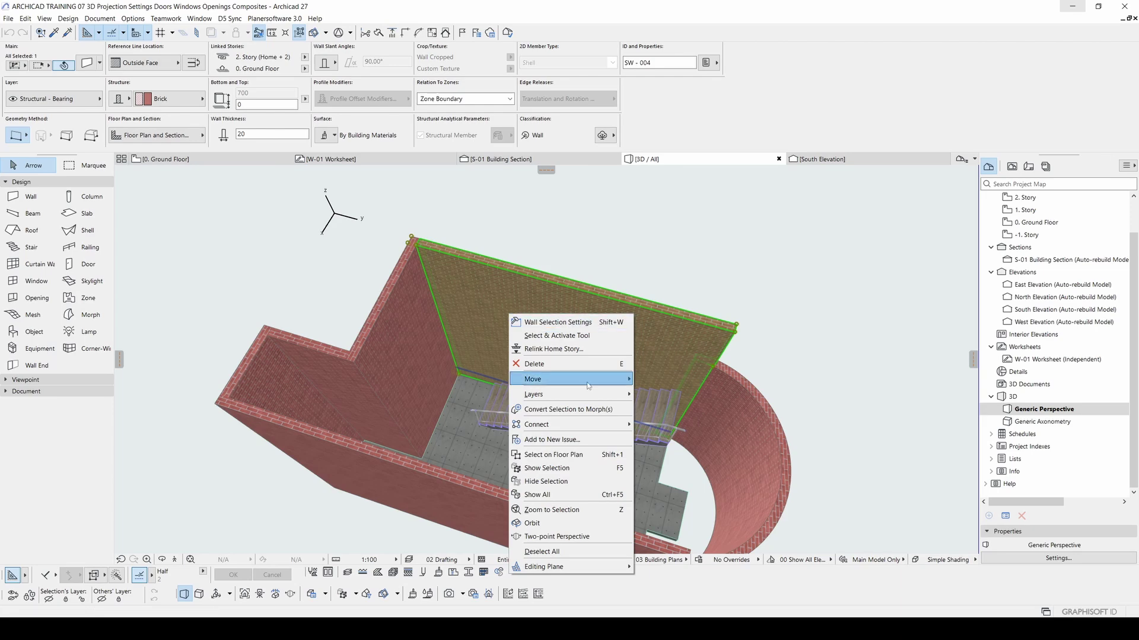
{"action": "left_click", "coordinate": [560, 455]}
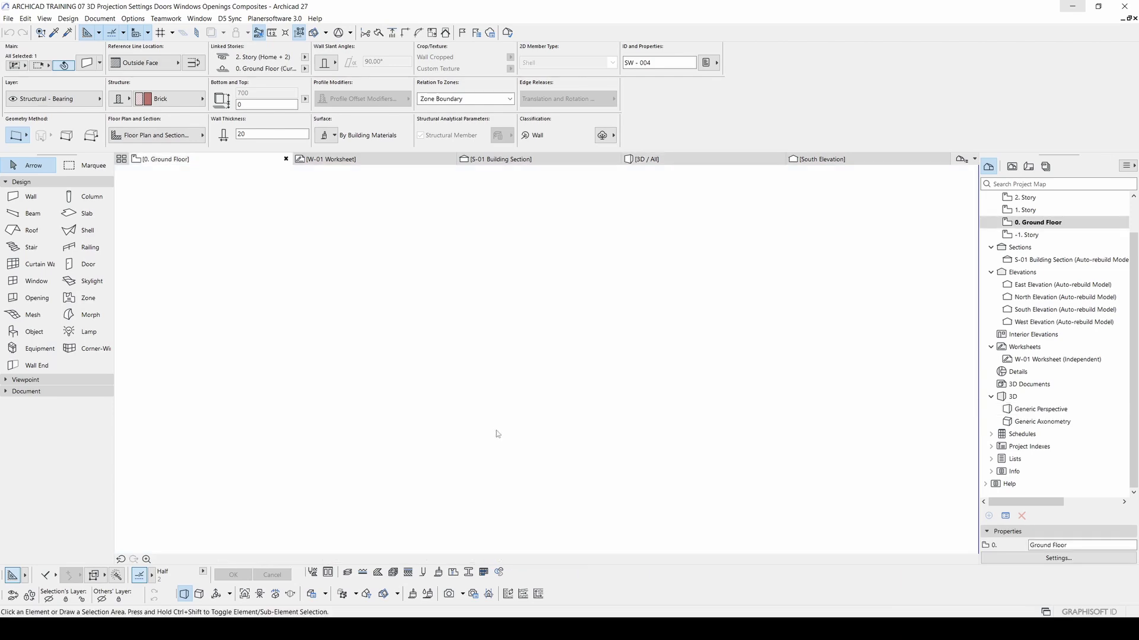
{"action": "scroll", "coordinate": [523, 294], "scroll_direction": "up", "scroll_amount": 3}
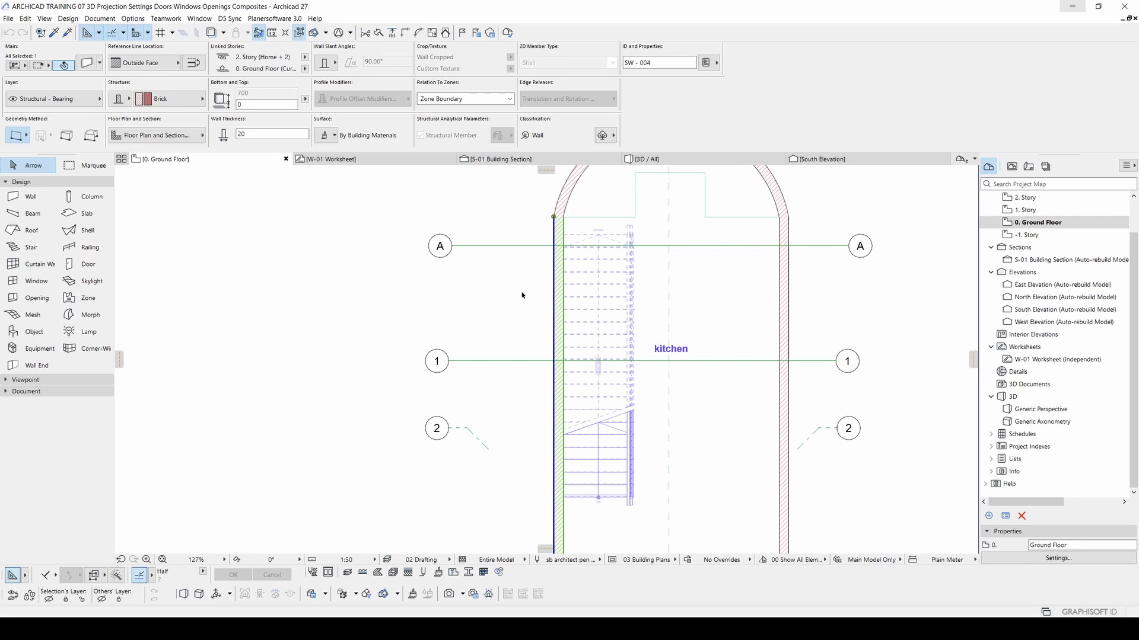
{"action": "left_click", "coordinate": [491, 277]}
Step: Activate the Marquee tool on the ground floor plan with the all-stories selection method and rectangular geometry
{"action": "middle_click_drag", "start_coordinate": [623, 257], "coordinate": [510, 307]}
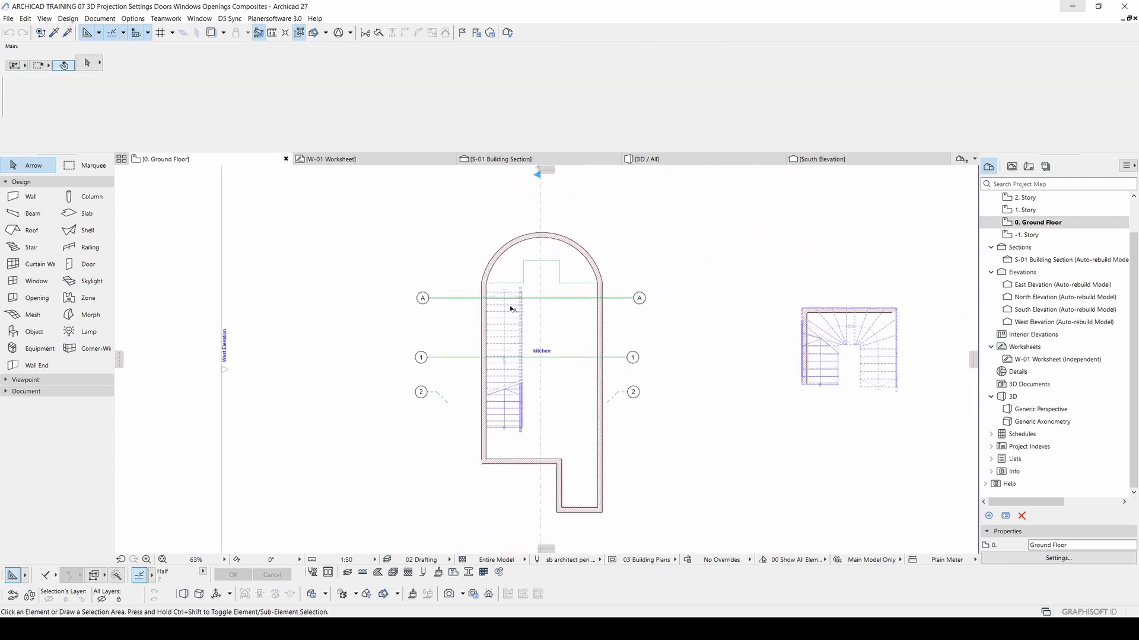
{"action": "scroll", "coordinate": [510, 309], "scroll_direction": "down", "scroll_amount": 4}
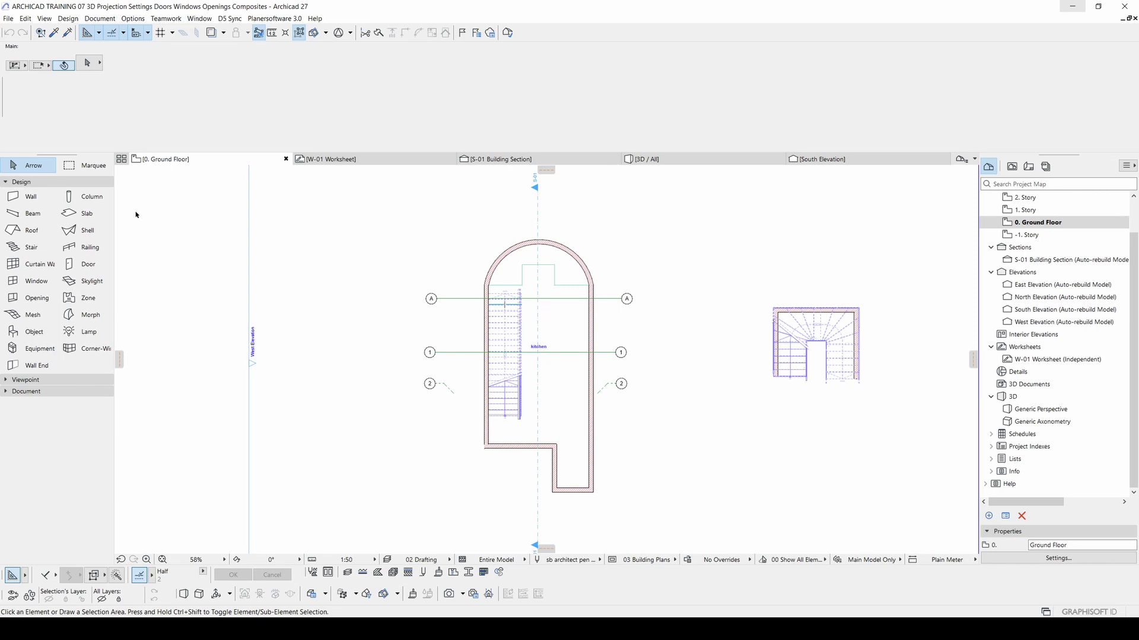
{"action": "left_click", "coordinate": [80, 169]}
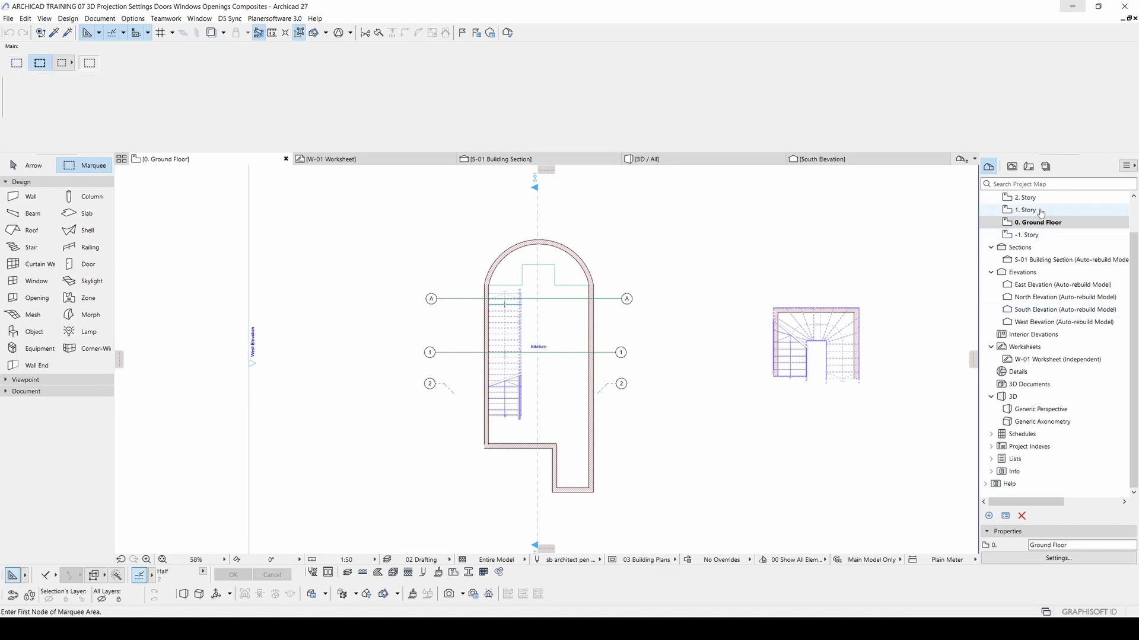
{"action": "left_click", "coordinate": [17, 63]}
{"action": "left_click", "coordinate": [39, 65]}
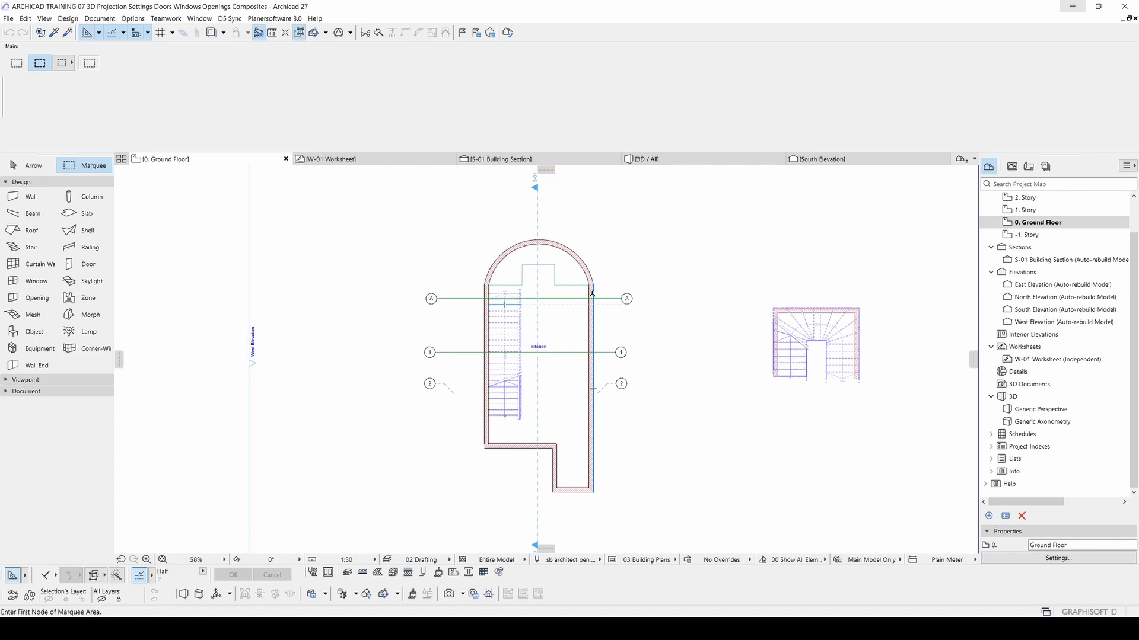
{"action": "left_click", "coordinate": [71, 65]}
{"action": "left_click", "coordinate": [69, 55]}
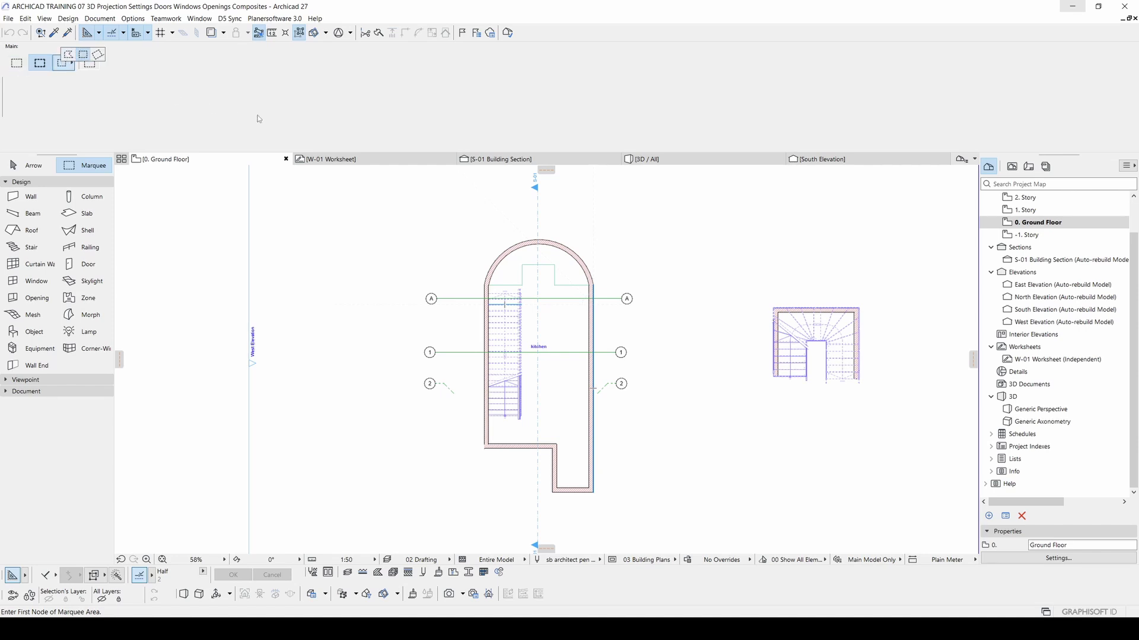
{"action": "left_click", "coordinate": [391, 197]}
{"action": "left_click", "coordinate": [677, 370]}
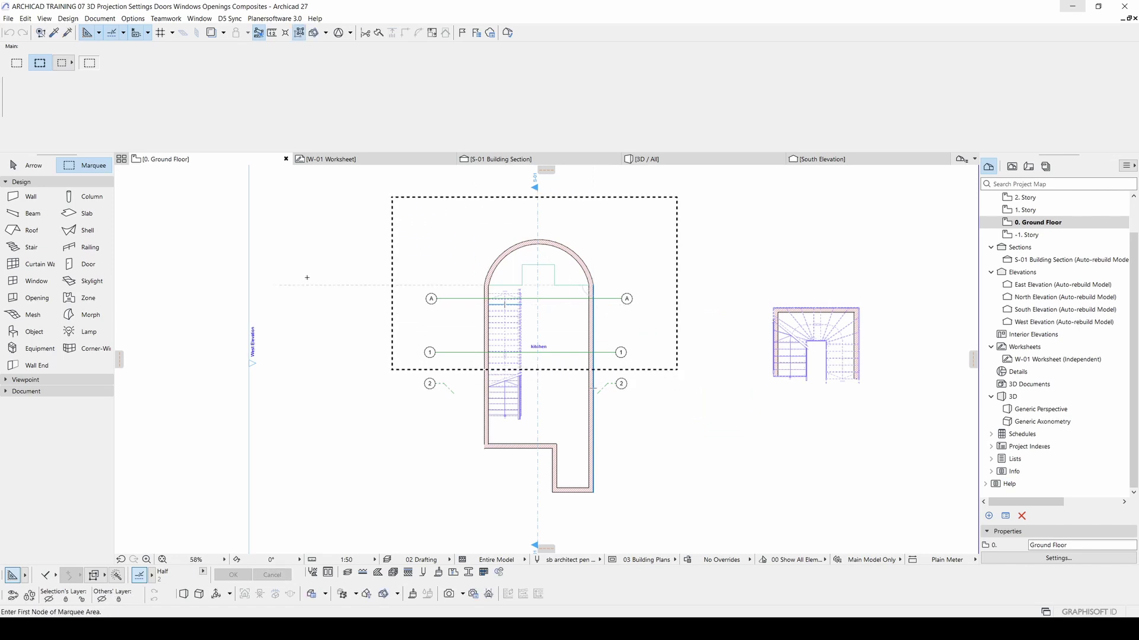
{"action": "key", "text": "Escape"}
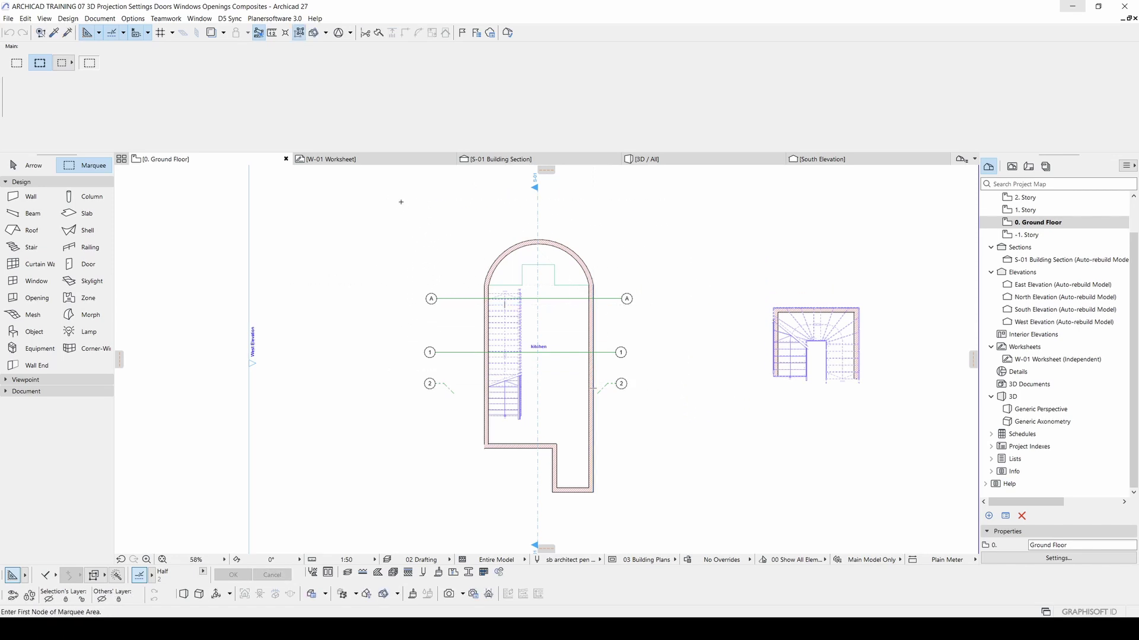
Step: Draw a tall rectangular marquee over the building's west side, cutting lengthwise through the stair, and show the marquee area in 3D
{"action": "left_click", "coordinate": [391, 196]}
{"action": "left_click", "coordinate": [501, 487]}
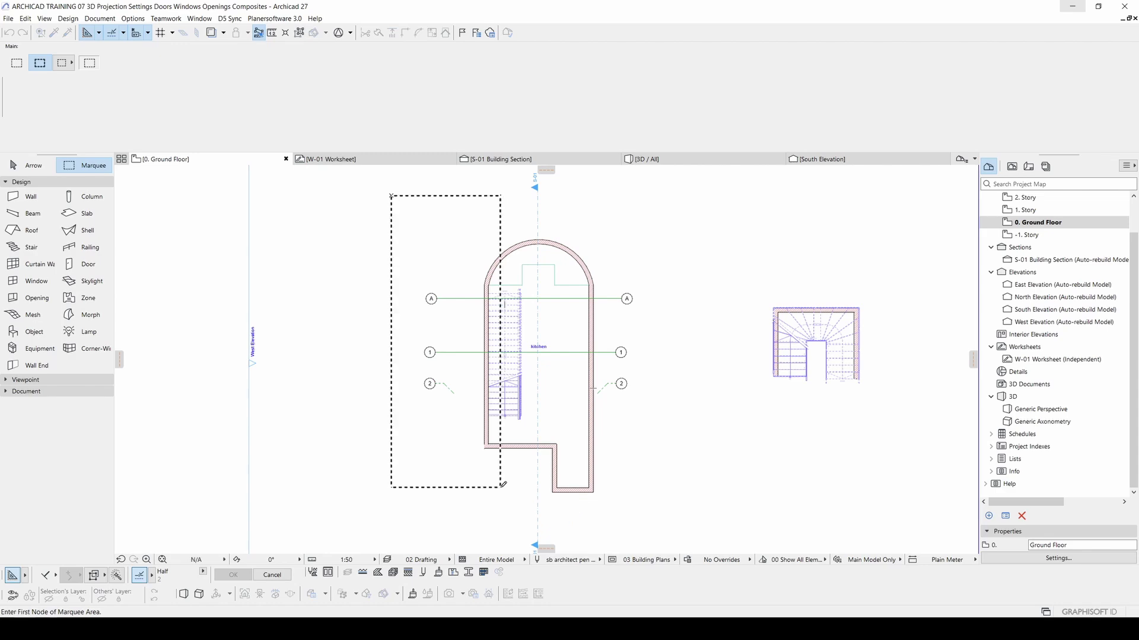
{"action": "key", "text": "F5"}
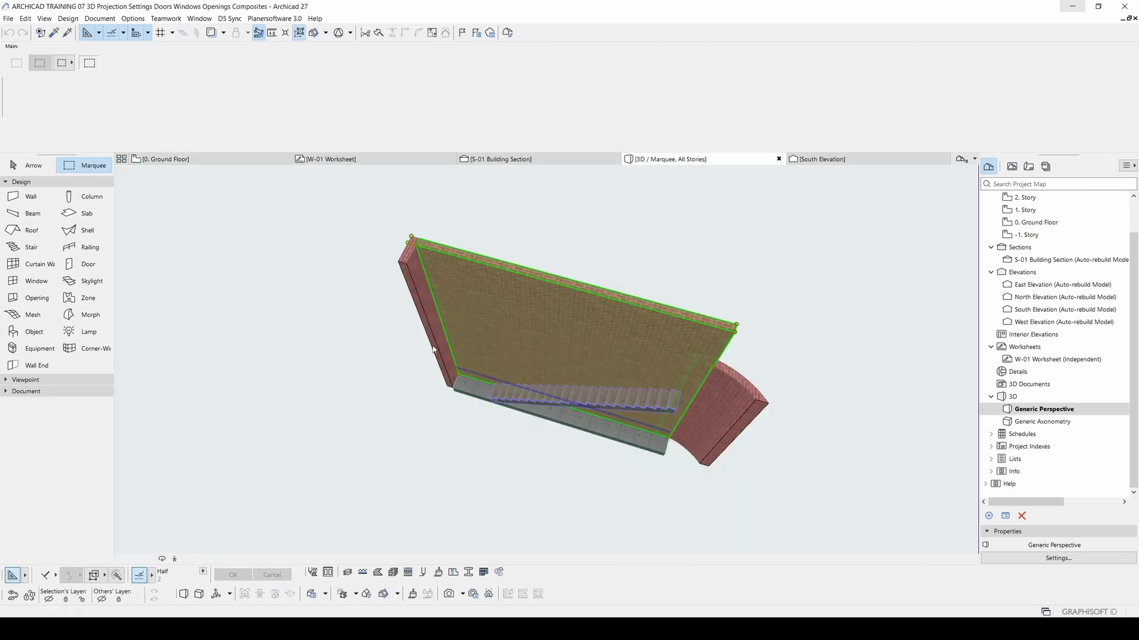
Step: Leave the Marquee tool and examine the lengthwise-cut stair, slab and brick wall in 3D from the cut side
{"action": "key", "text": "Escape"}
{"action": "key", "text": "Escape"}
{"action": "scroll", "coordinate": [561, 400], "scroll_direction": "up", "scroll_amount": 2}
{"action": "middle_click_drag", "start_coordinate": [564, 395], "coordinate": [695, 281], "text": "shift"}
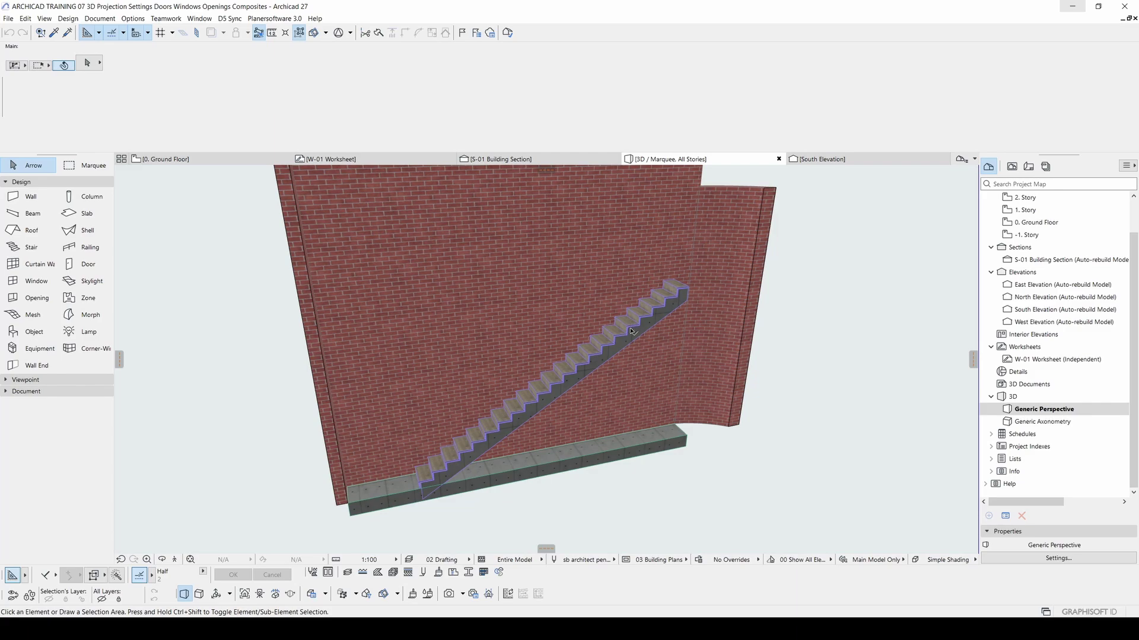
{"action": "middle_click_drag", "start_coordinate": [622, 330], "coordinate": [480, 335], "text": "shift"}
Step: Replace the ground floor marquee with a wide rectangle over the building's curved northern half, cutting across the stair, and show it in 3D
{"action": "left_click", "coordinate": [163, 159]}
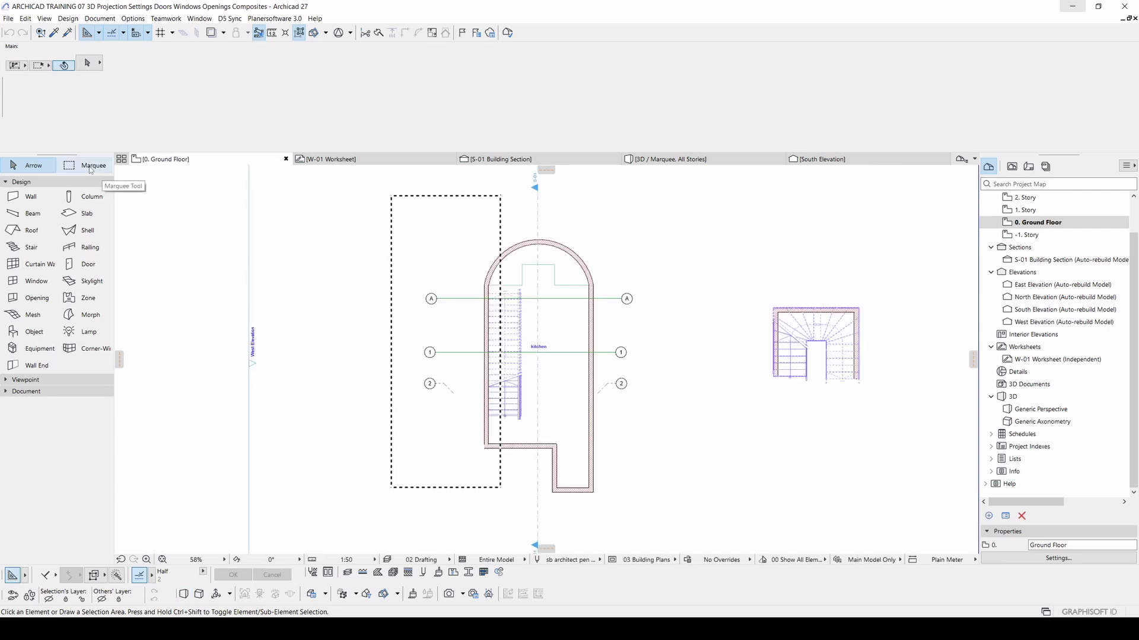
{"action": "left_click", "coordinate": [89, 167]}
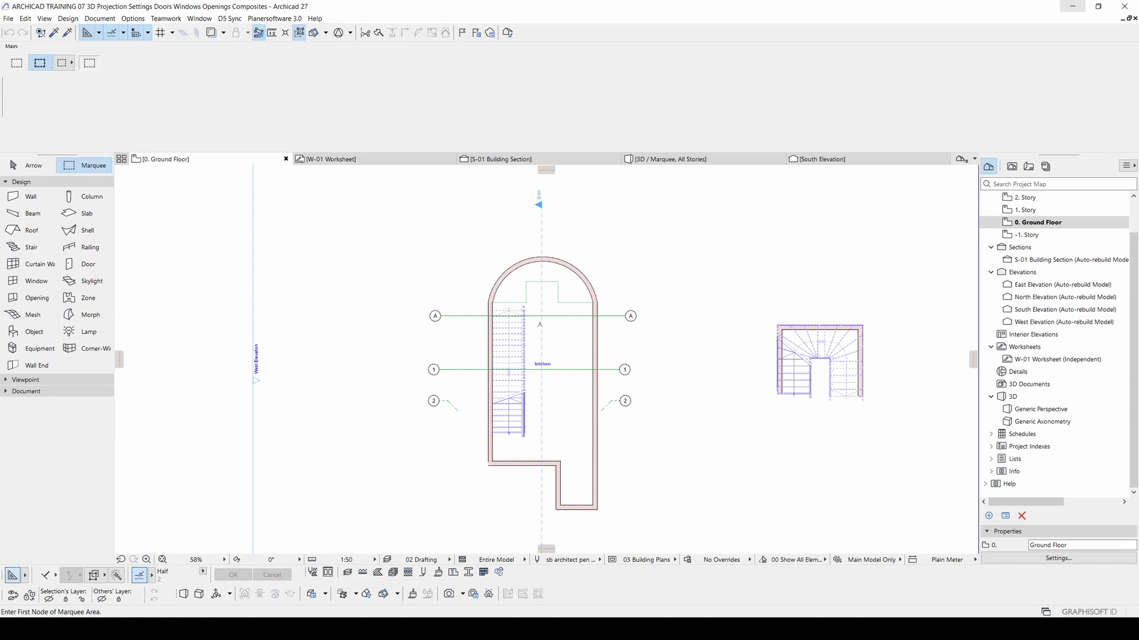
{"action": "left_click", "coordinate": [392, 198]}
{"action": "left_click", "coordinate": [676, 361]}
{"action": "key", "text": "F5"}
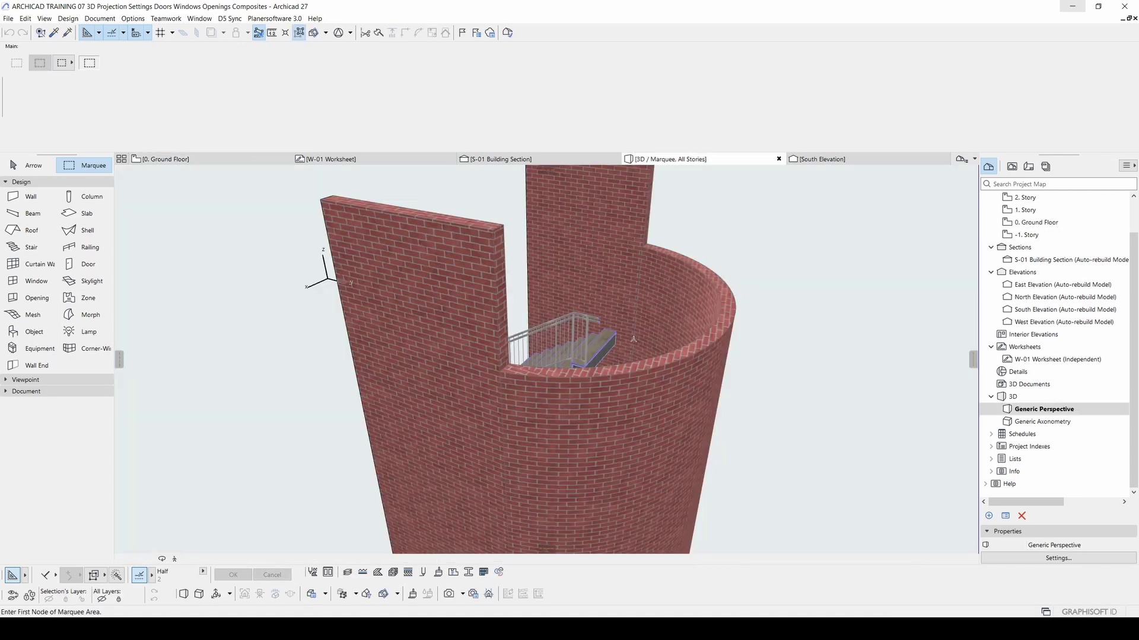
{"action": "scroll", "coordinate": [631, 340], "scroll_direction": "down", "scroll_amount": 3}
{"action": "middle_click_drag", "start_coordinate": [498, 357], "coordinate": [876, 338], "text": "shift"}
{"action": "middle_click_drag", "start_coordinate": [350, 345], "coordinate": [447, 333], "text": "shift"}
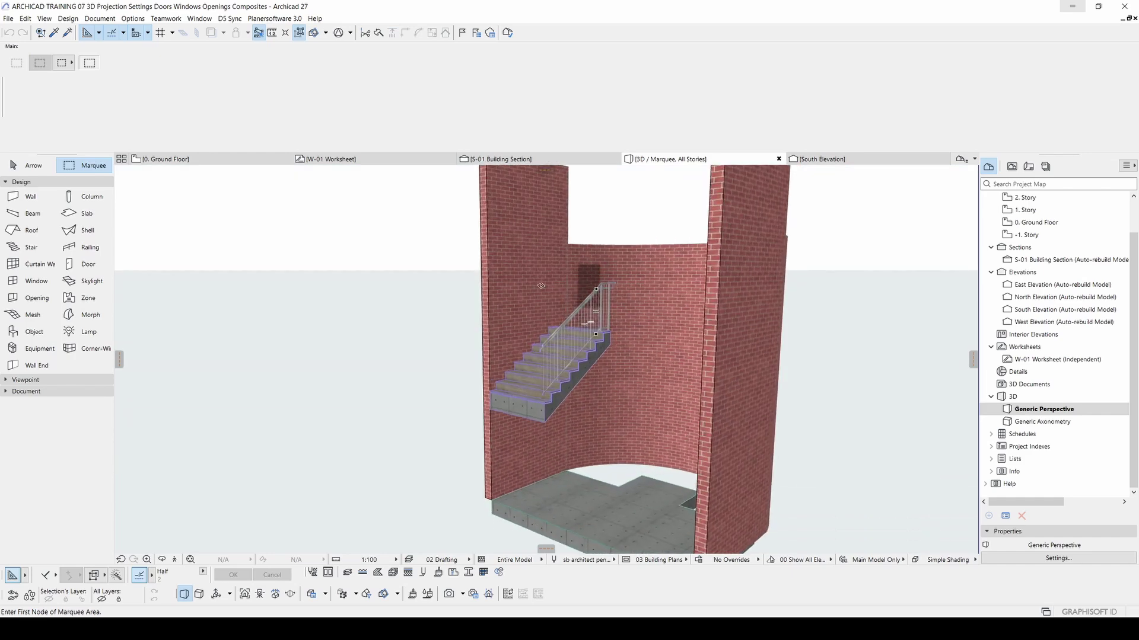
{"action": "key", "text": "Escape"}
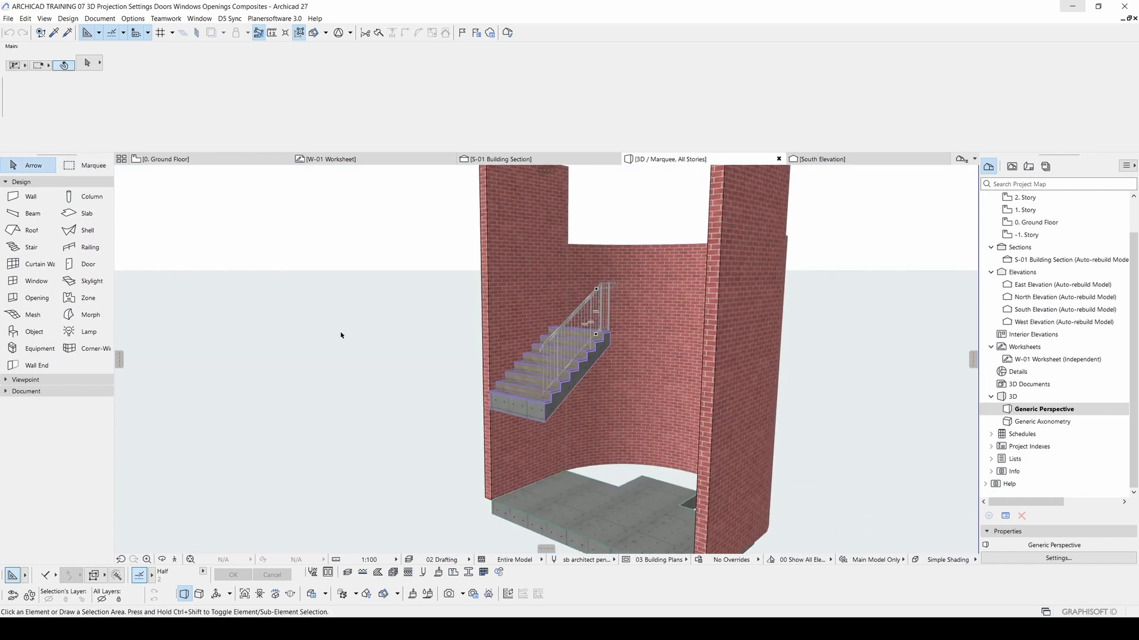
Step: Explore the marquee-cut model in Fly mode, moving around, towards and away from the stair and curved wall, and quit
{"action": "left_click", "coordinate": [175, 560]}
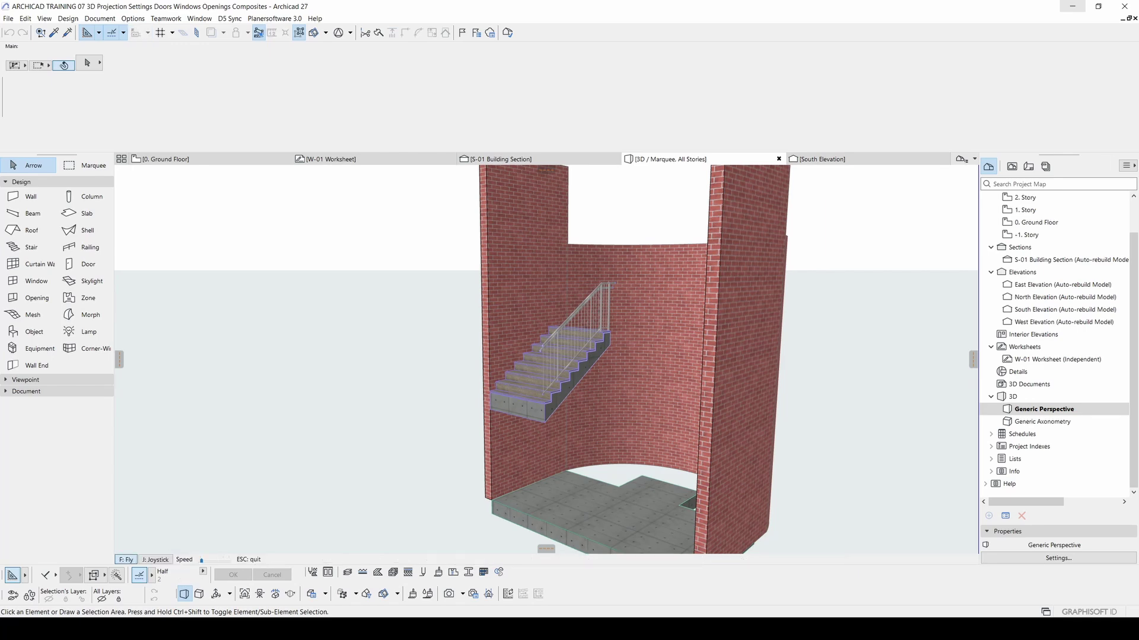
{"action": "key", "text": "Down"}
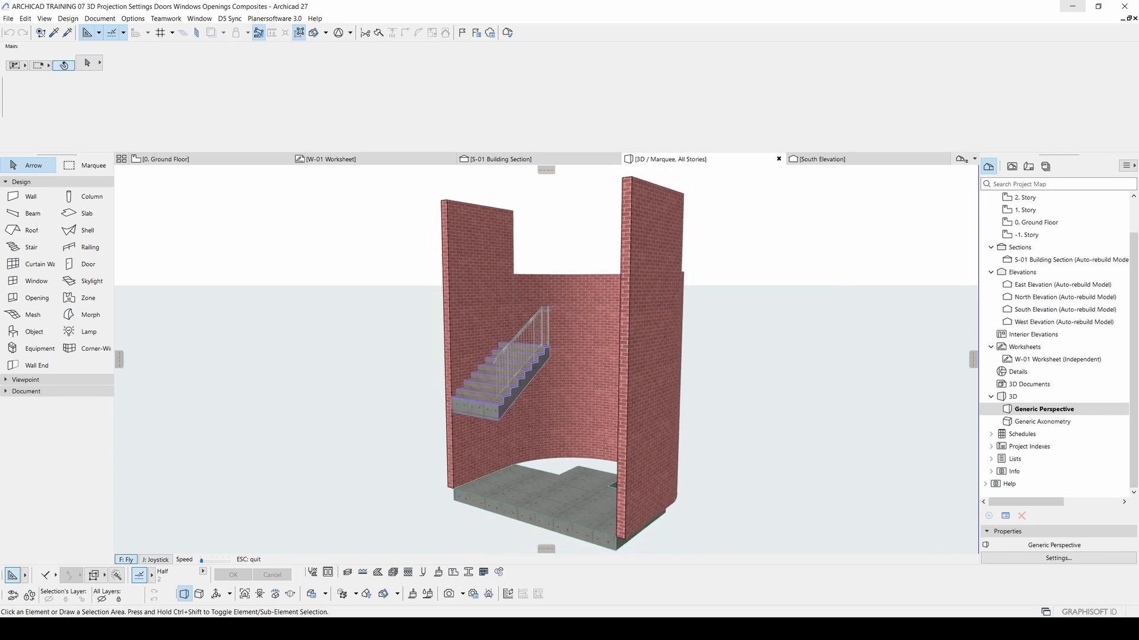
{"action": "key", "text": "Left"}
{"action": "key", "text": "Up"}
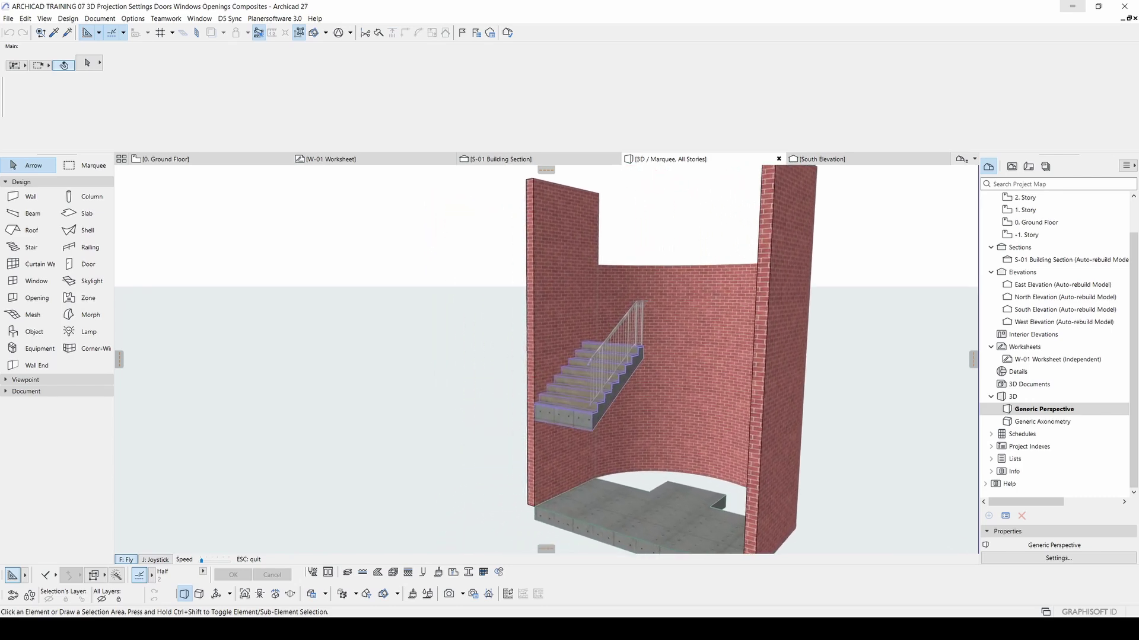
{"action": "key", "text": "Down"}
{"action": "key", "text": "Left"}
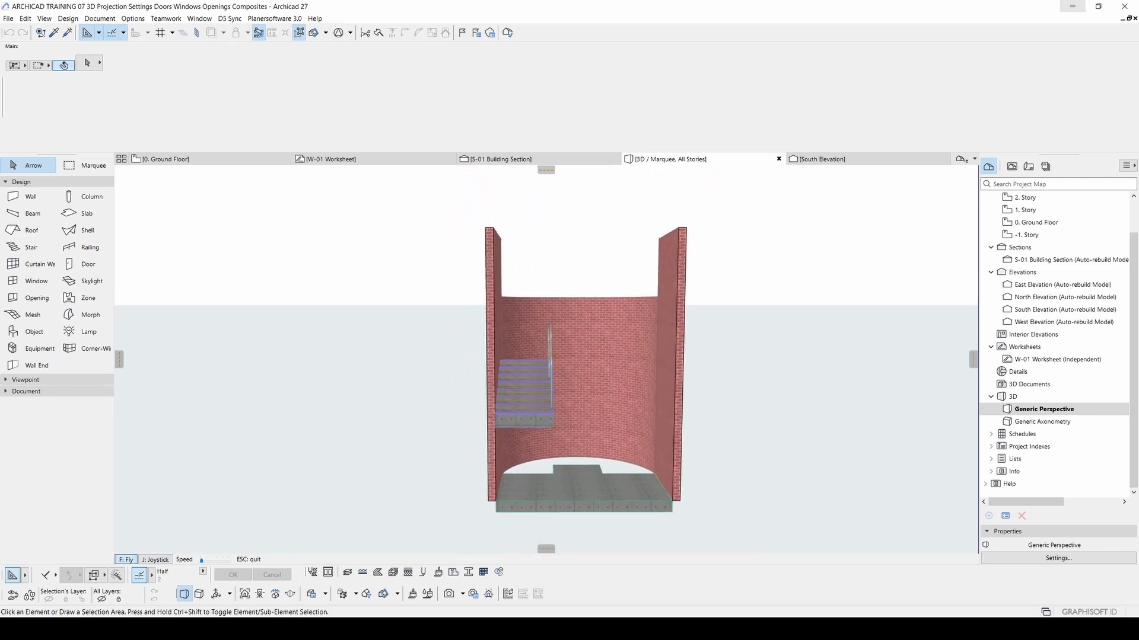
{"action": "key", "text": "Up"}
{"action": "key", "text": "Up"}
{"action": "key", "text": "Left"}
{"action": "key", "text": "Down"}
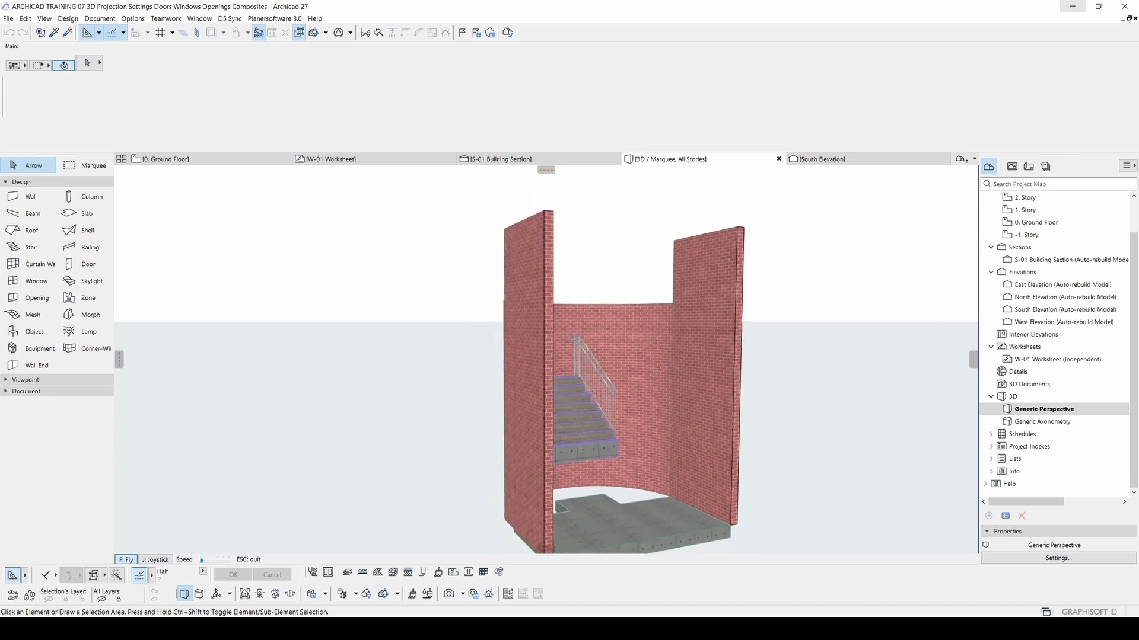
{"action": "key", "text": "Right"}
{"action": "key", "text": "Up"}
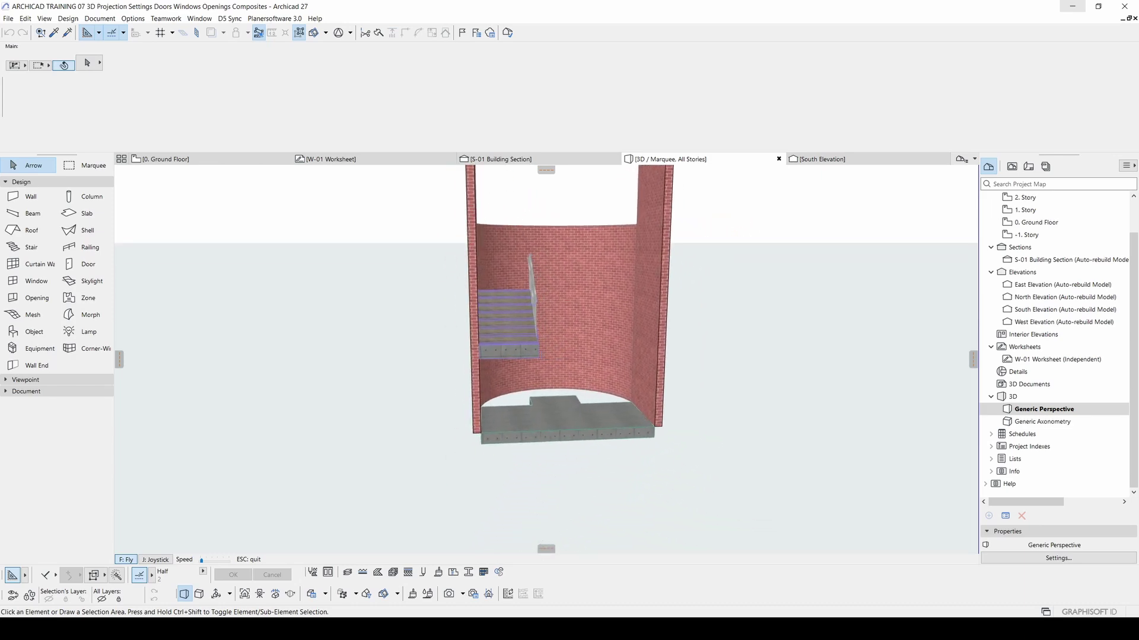
{"action": "key", "text": "Up"}
{"action": "key", "text": "Right"}
{"action": "key", "text": "Down"}
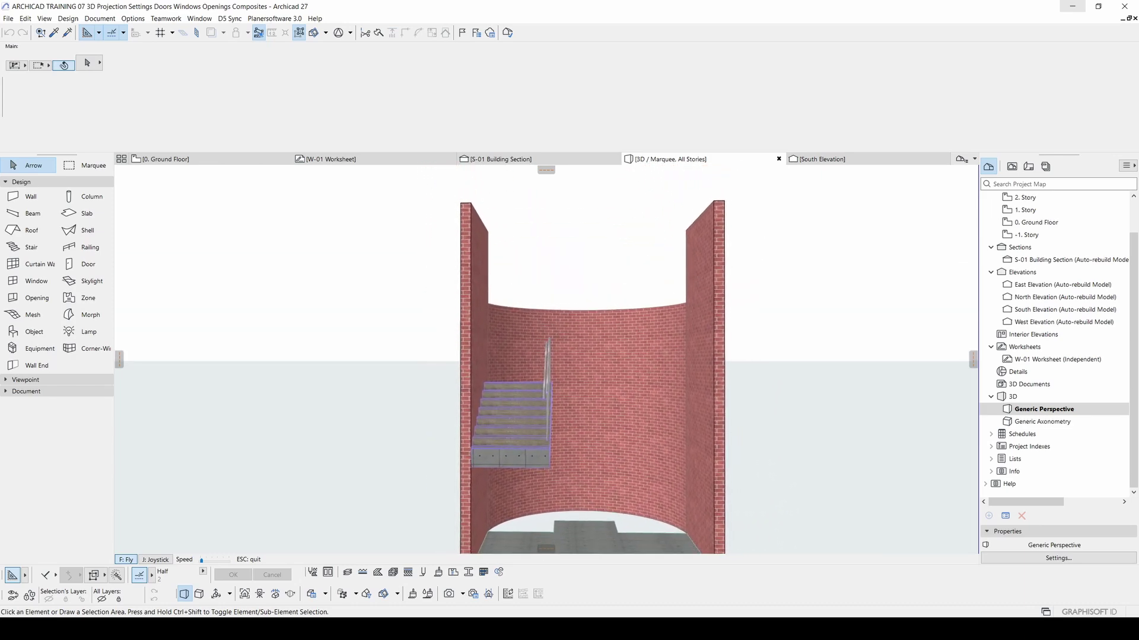
{"action": "key", "text": "Right"}
{"action": "key", "text": "Down"}
{"action": "key", "text": "Up"}
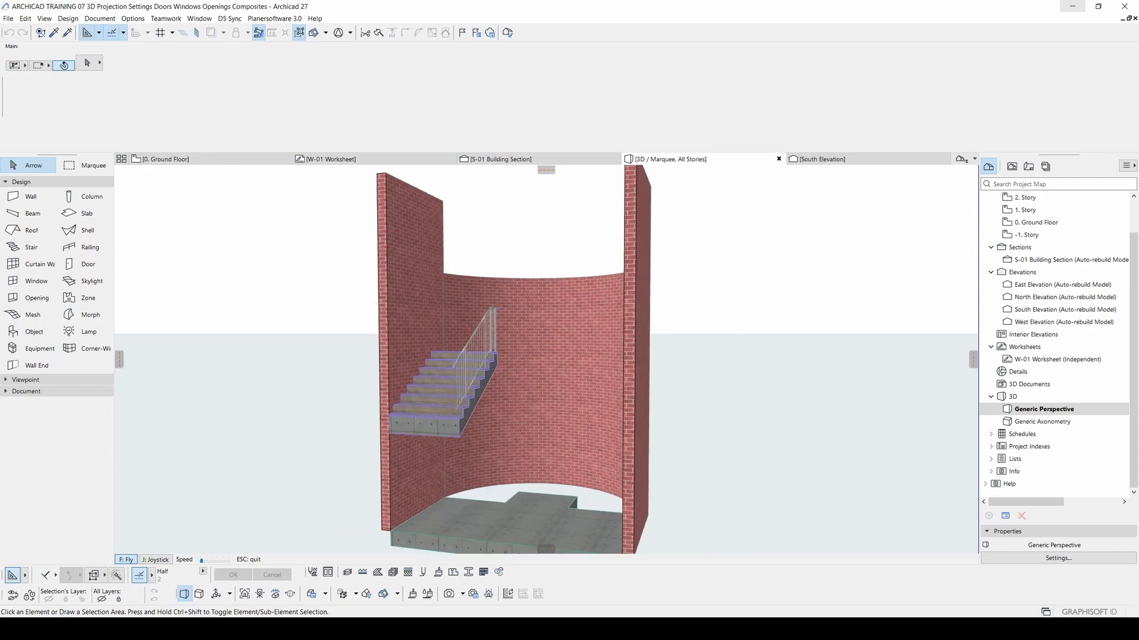
{"action": "key", "text": "Down"}
{"action": "key", "text": "Right"}
{"action": "key", "text": "Down"}
{"action": "key", "text": "Right"}
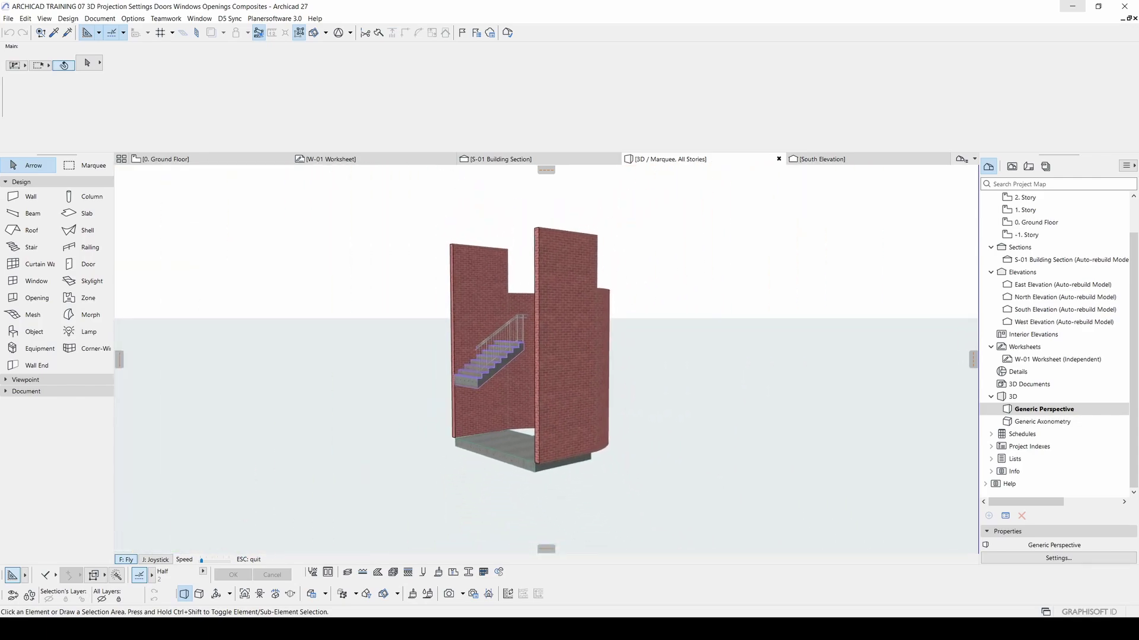
{"action": "key", "text": "Up"}
{"action": "key", "text": "Left"}
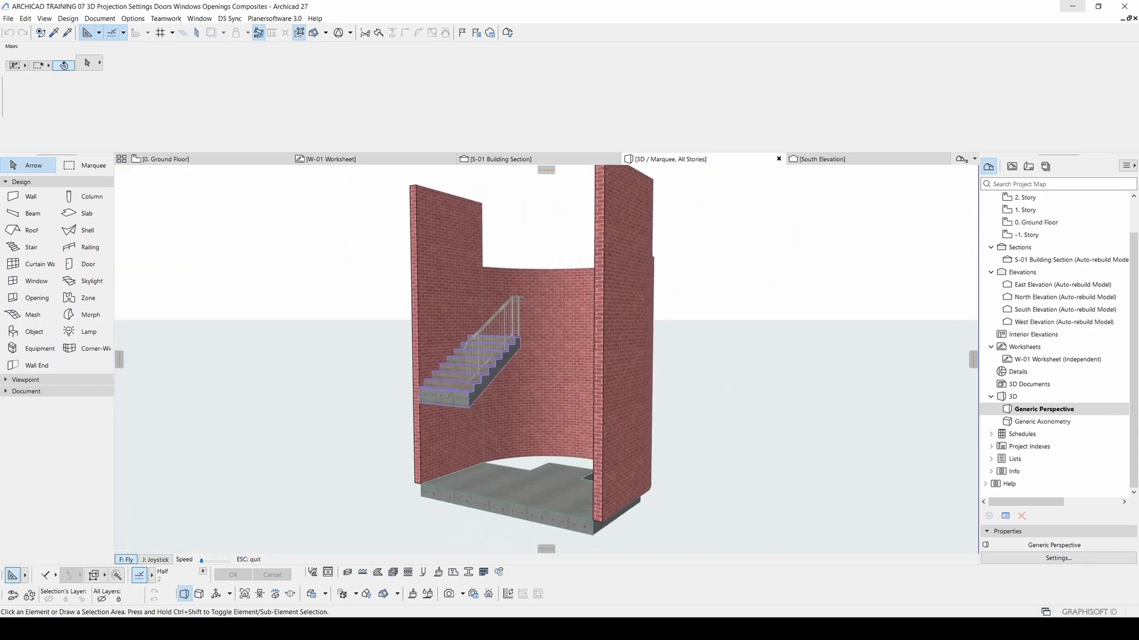
{"action": "key", "text": "Down"}
{"action": "key", "text": "Up"}
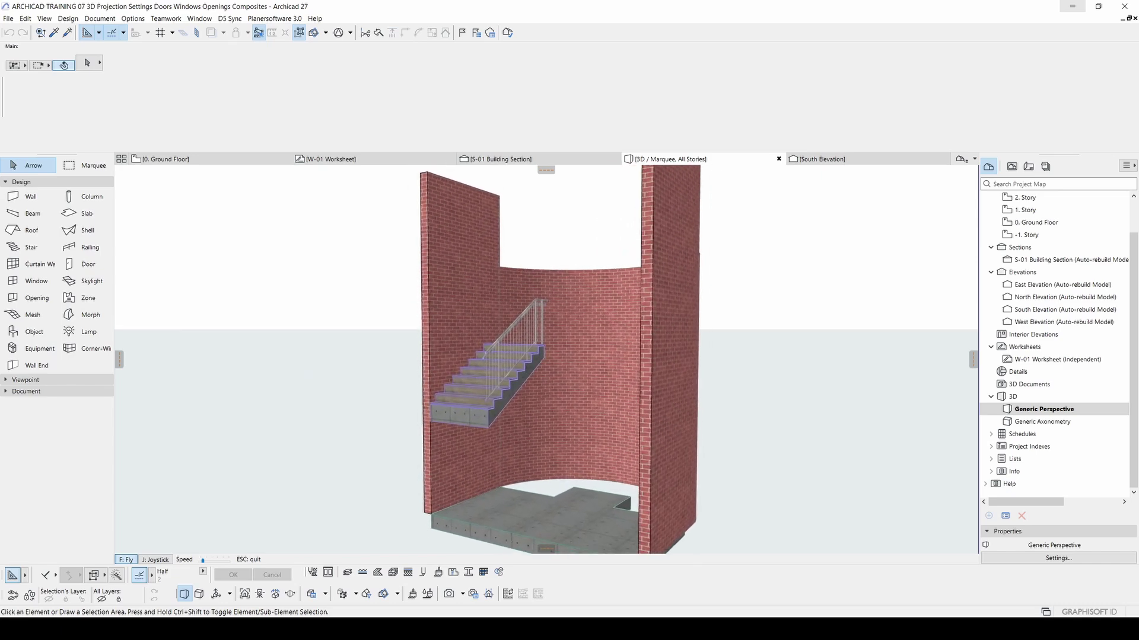
{"action": "key", "text": "Down"}
{"action": "key", "text": "Up"}
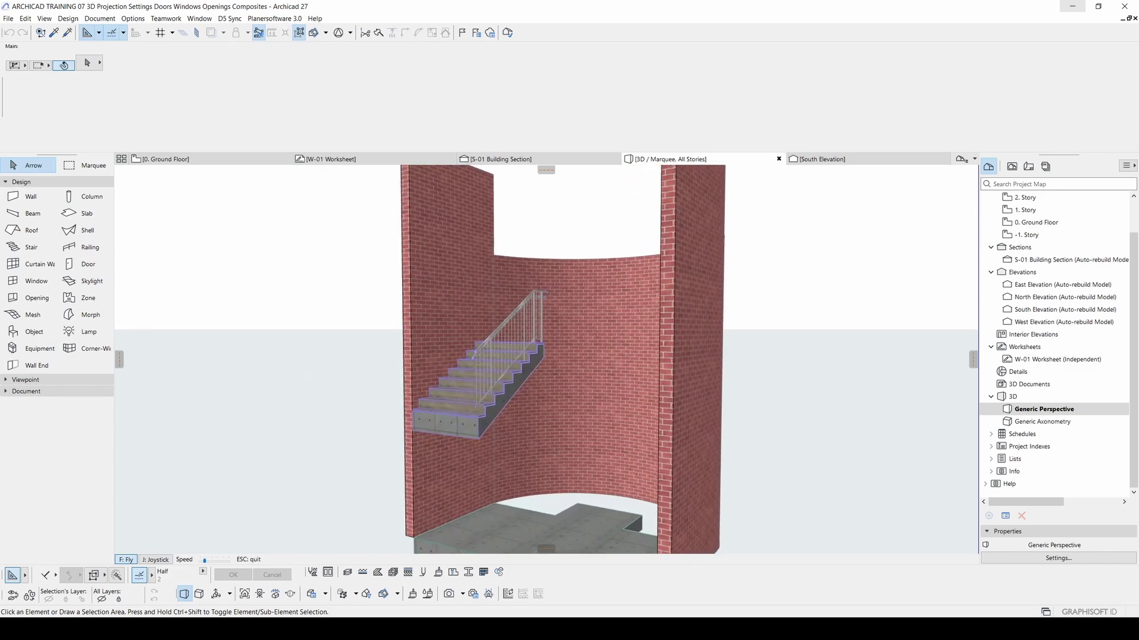
{"action": "key", "text": "Down"}
{"action": "key", "text": "Up"}
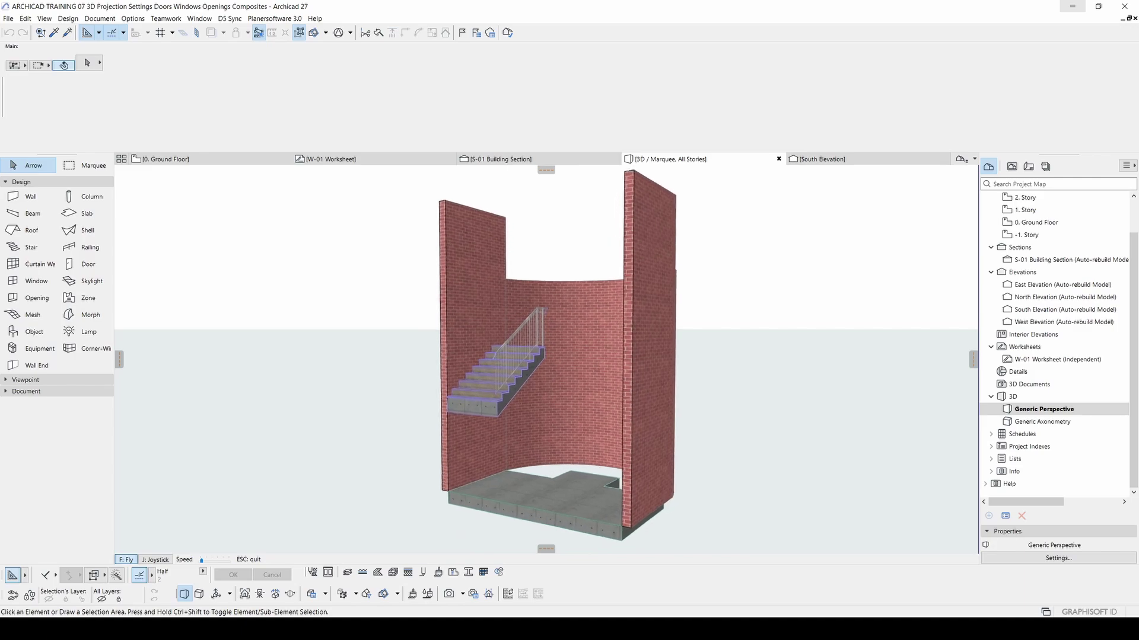
{"action": "key", "text": "Up"}
{"action": "key", "text": "Left"}
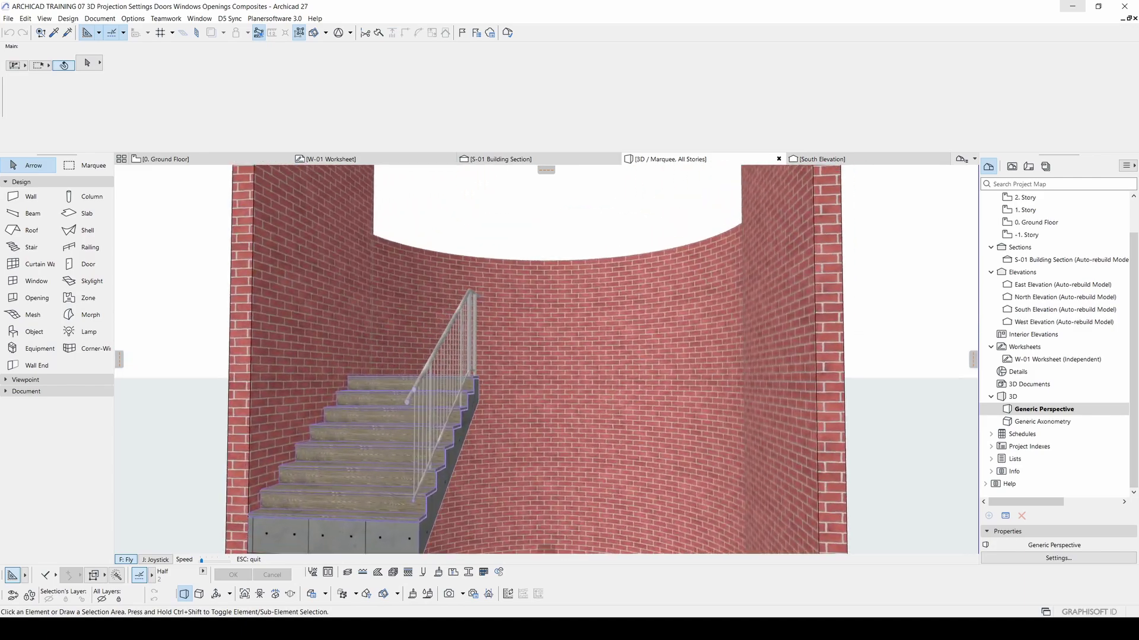
{"action": "key", "text": "Down"}
{"action": "key", "text": "Left"}
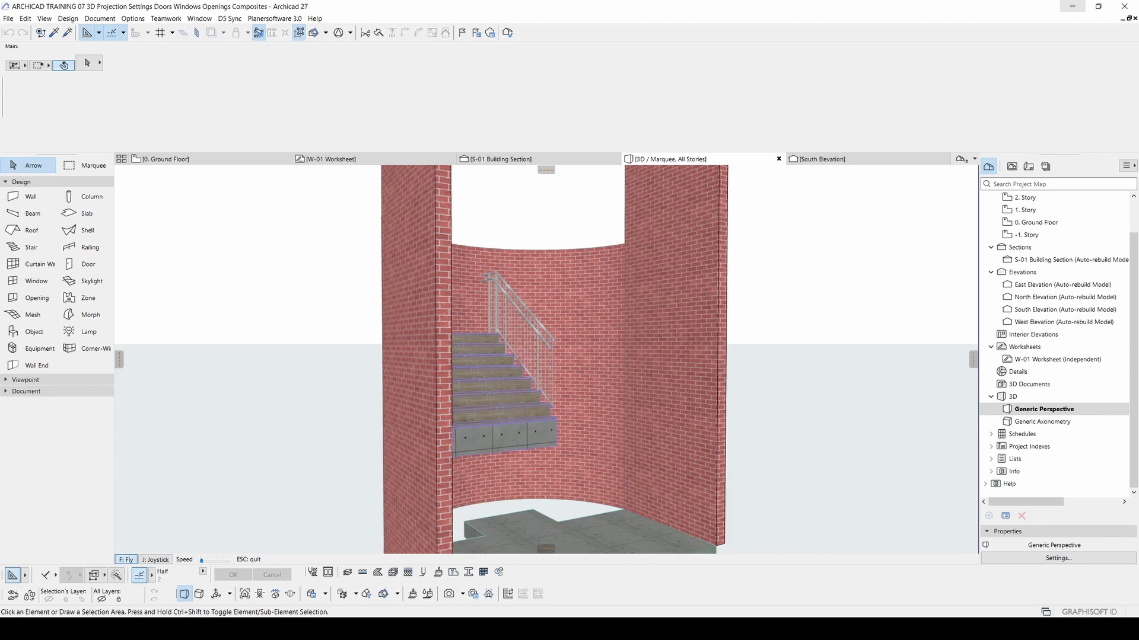
{"action": "key", "text": "Escape"}
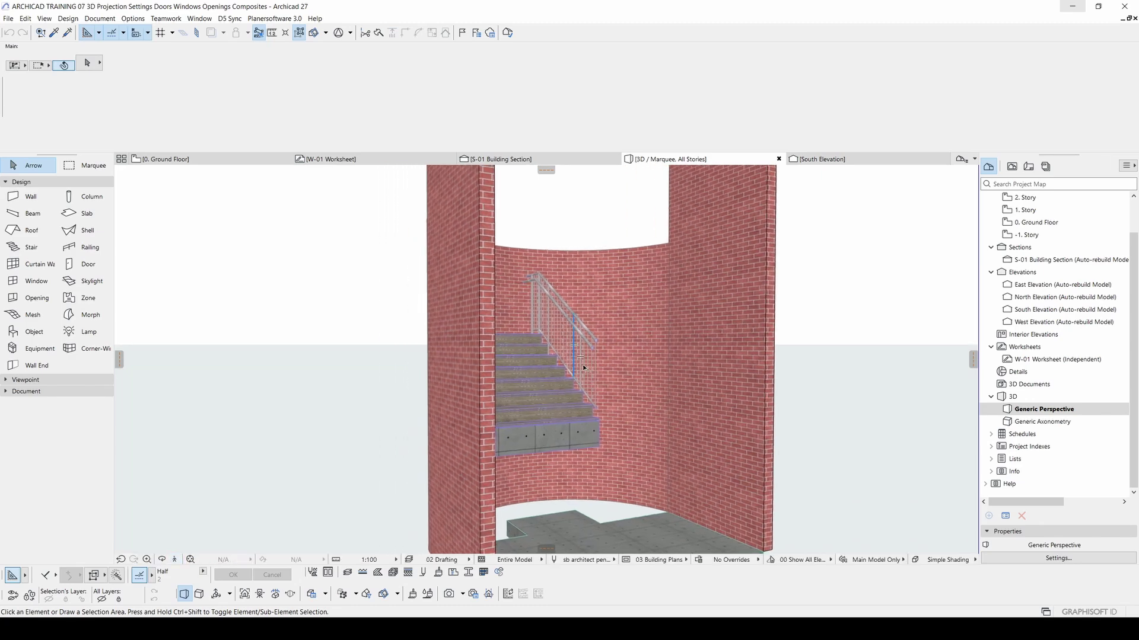
Step: Examine the stair railing and open side of the cut model up close, and fit the whole model in the window
{"action": "left_click", "coordinate": [582, 364]}
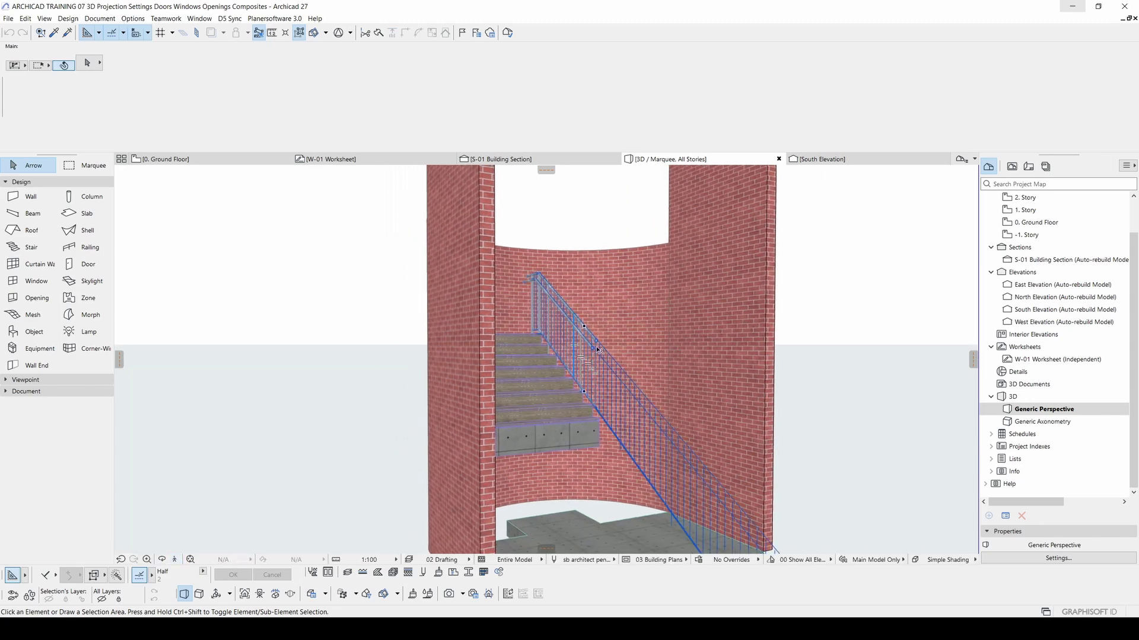
{"action": "scroll", "coordinate": [597, 350], "scroll_direction": "down", "scroll_amount": 2}
{"action": "middle_click_drag", "start_coordinate": [599, 349], "coordinate": [608, 385]}
{"action": "scroll", "coordinate": [606, 444], "scroll_direction": "up", "scroll_amount": 5}
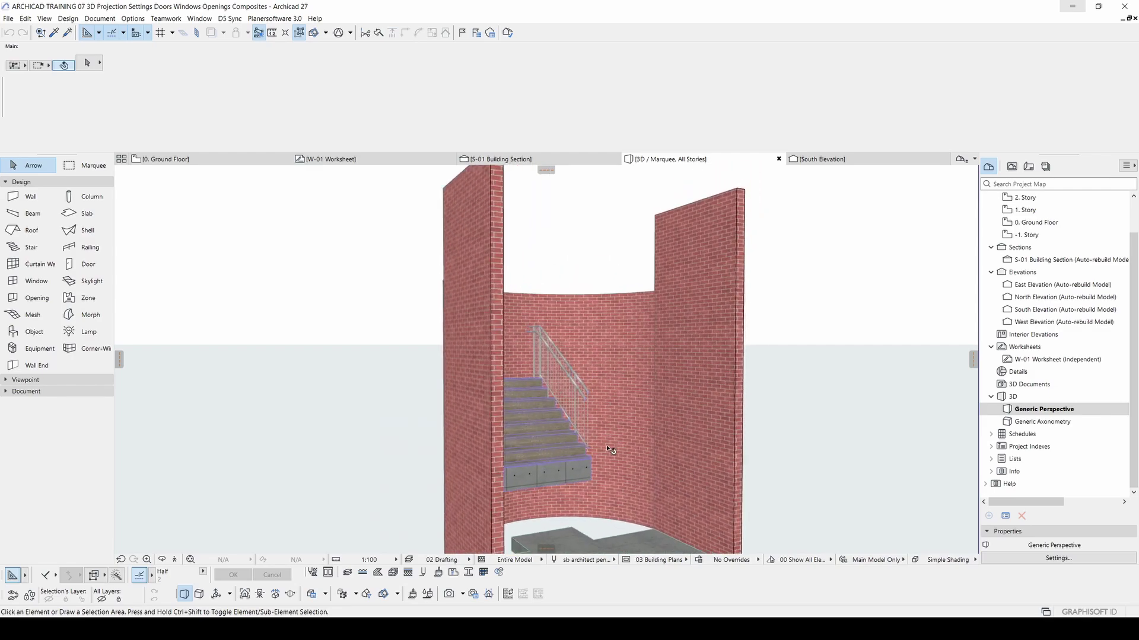
{"action": "scroll", "coordinate": [603, 451], "scroll_direction": "down", "scroll_amount": 5}
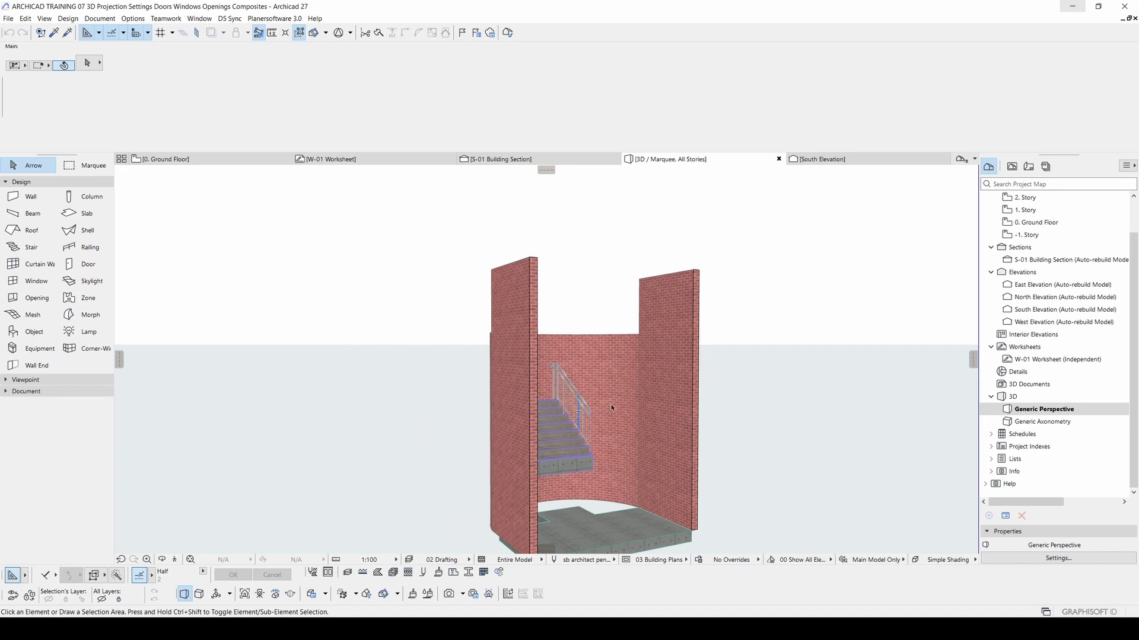
{"action": "middle_click_drag", "start_coordinate": [597, 402], "coordinate": [538, 399]}
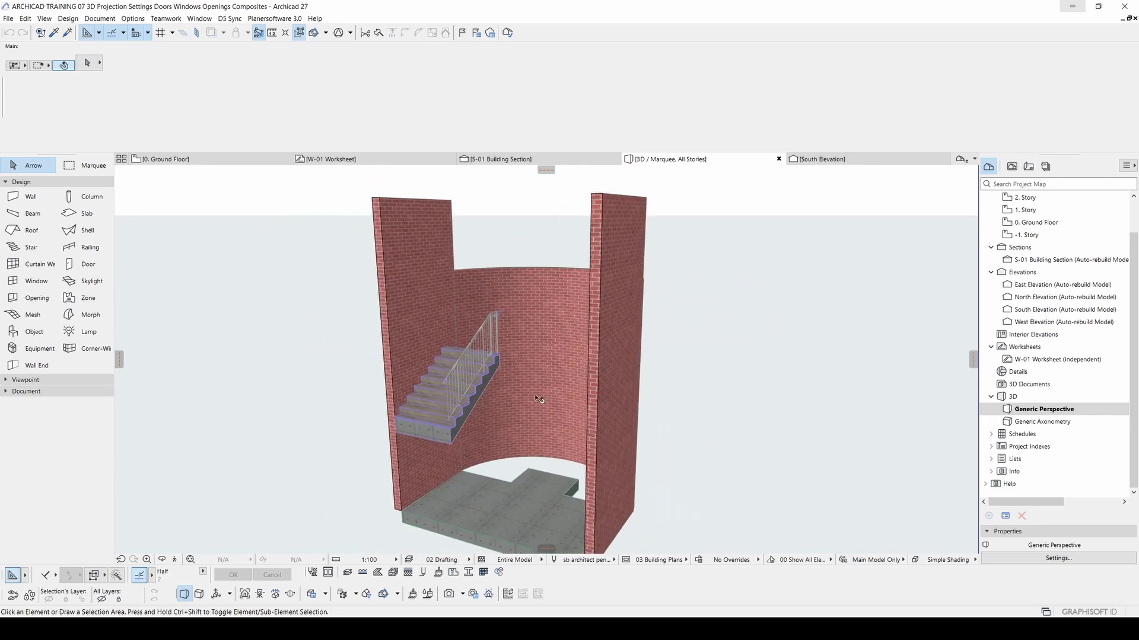
{"action": "left_click", "coordinate": [190, 560]}
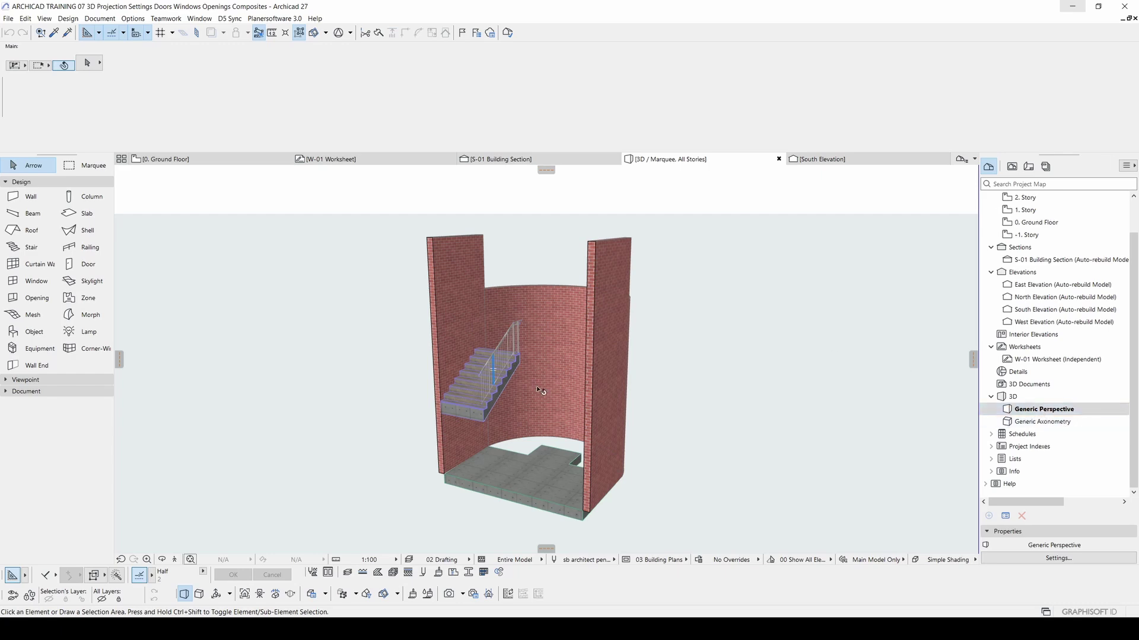
Step: Switch the 3D view to Generic Axonometry and orbit the cut model so the stair faces the viewer from above
{"action": "double_click", "coordinate": [1043, 422]}
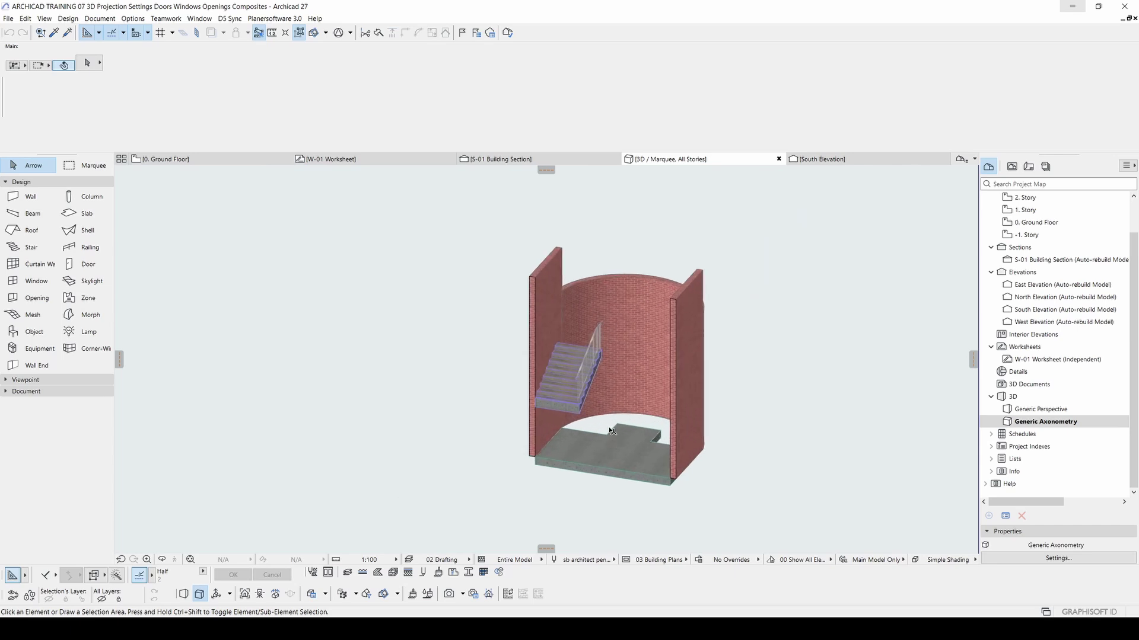
{"action": "middle_click_drag", "start_coordinate": [654, 432], "coordinate": [429, 466], "text": "shift"}
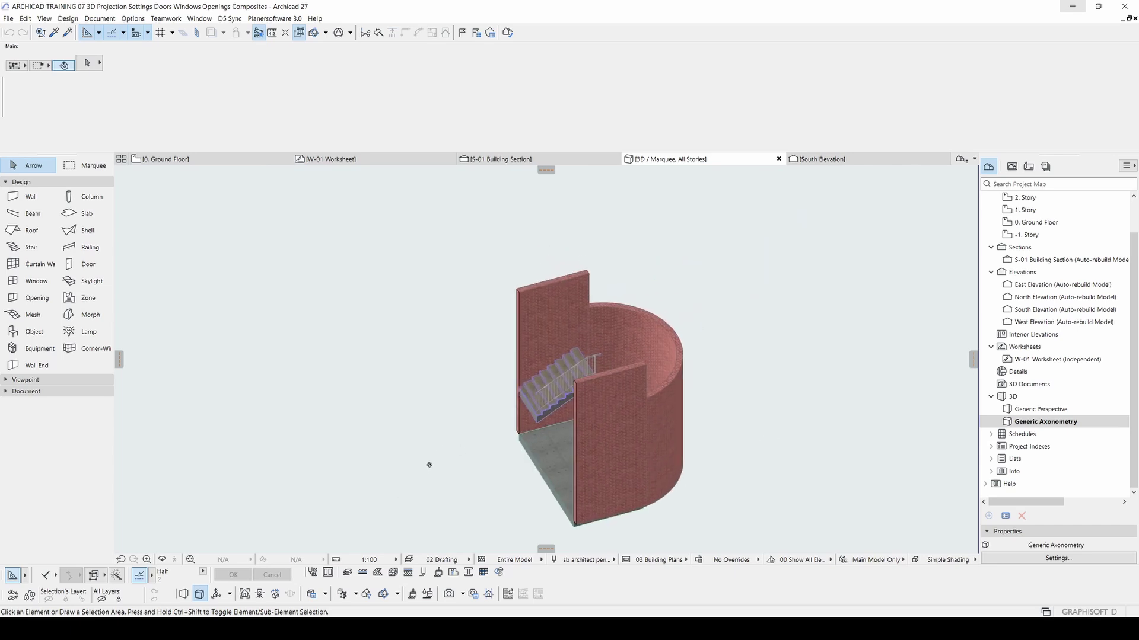
{"action": "middle_click_drag", "start_coordinate": [613, 425], "coordinate": [717, 401], "text": "shift"}
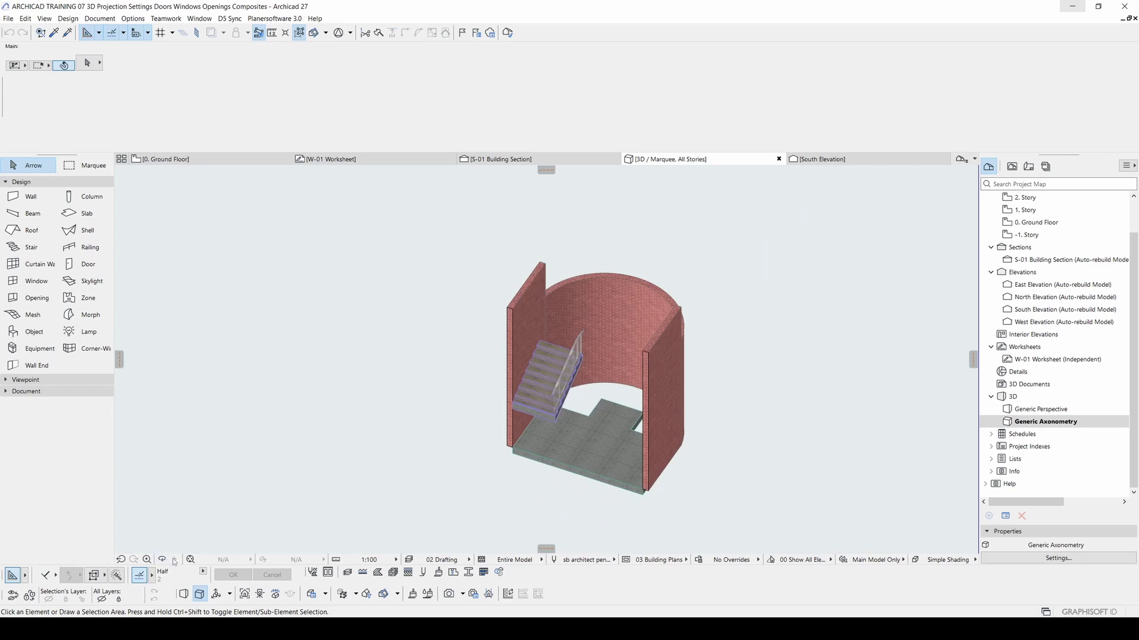
{"action": "middle_click_drag", "start_coordinate": [511, 416], "coordinate": [553, 412], "text": "shift"}
{"action": "scroll", "coordinate": [667, 444], "scroll_direction": "up", "scroll_amount": 2}
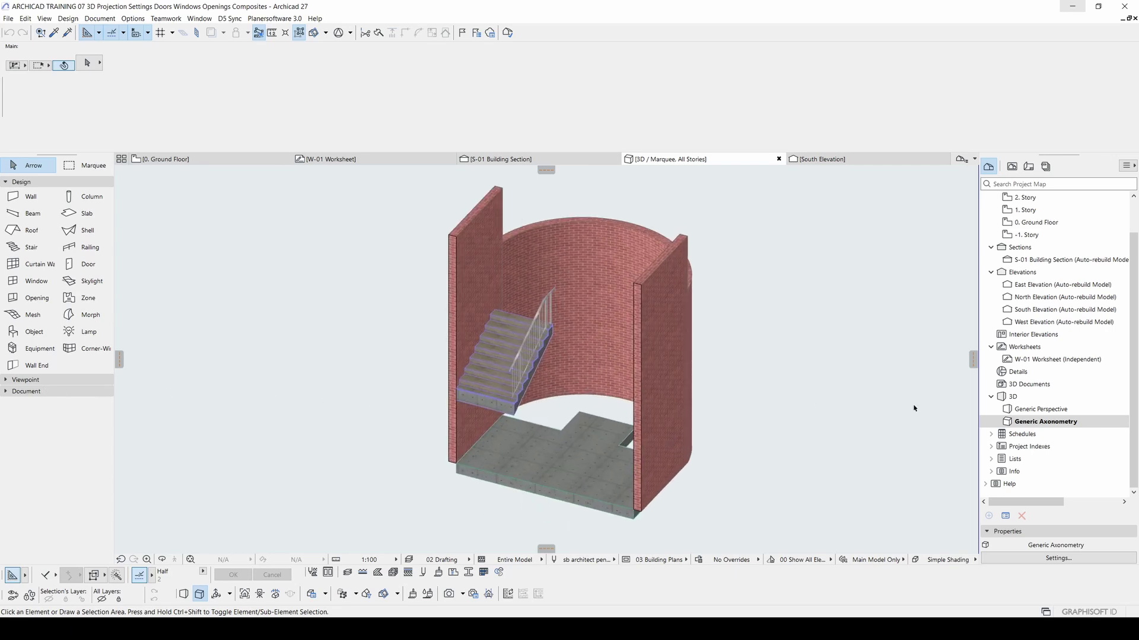
Step: Set the parallel projection of the axonometric view to Top view
{"action": "left_click", "coordinate": [1046, 558]}
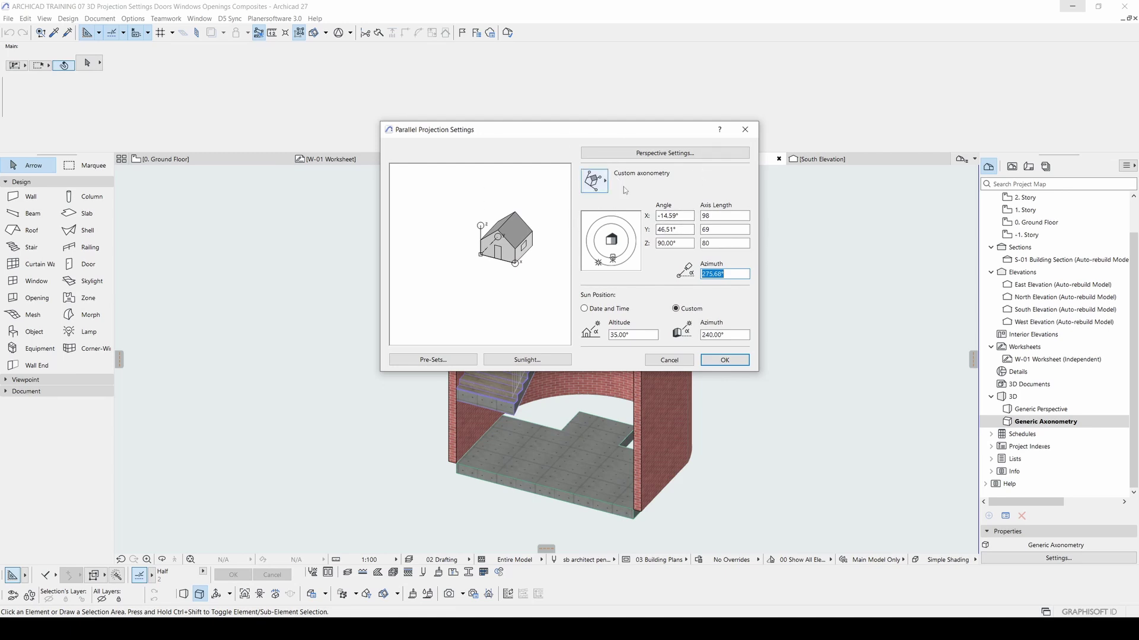
{"action": "left_click", "coordinate": [593, 181]}
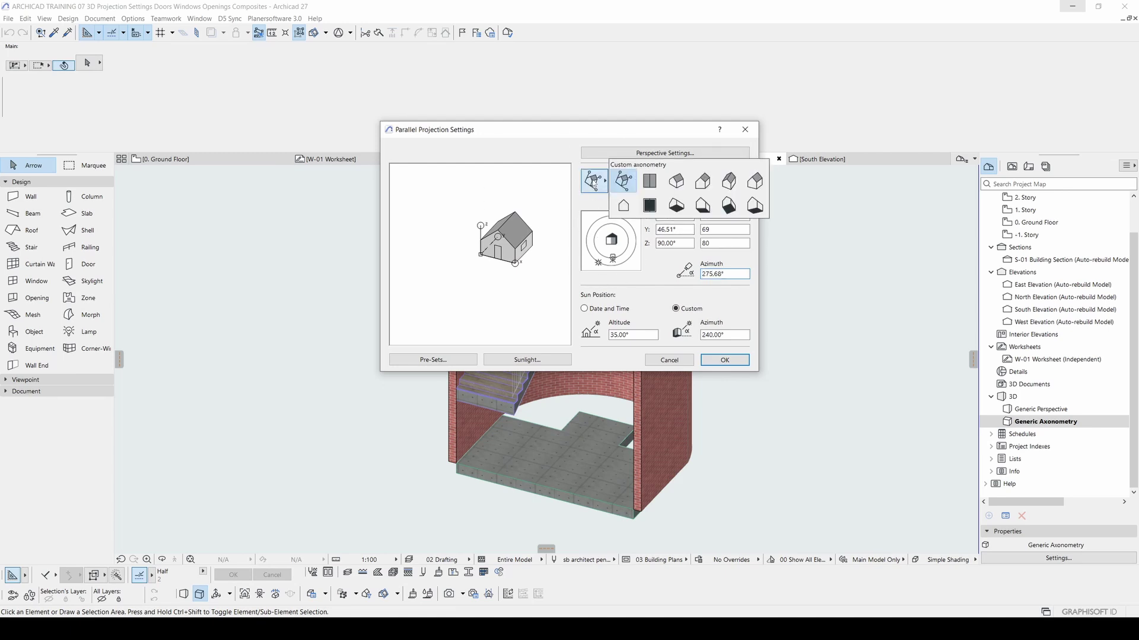
{"action": "left_click", "coordinate": [648, 182]}
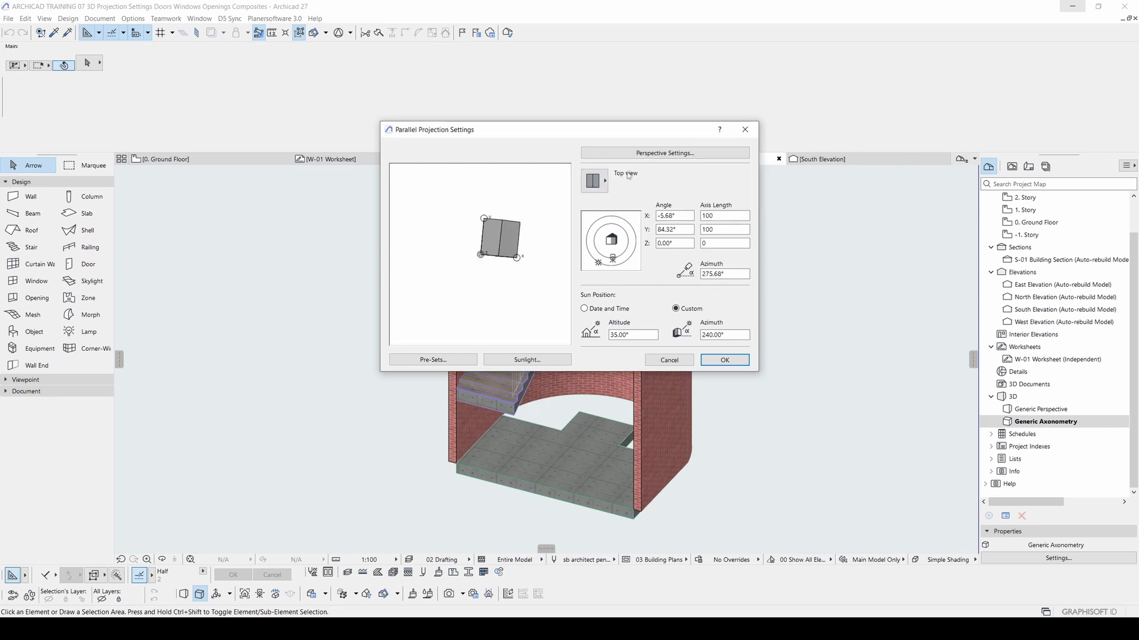
{"action": "left_click", "coordinate": [733, 359]}
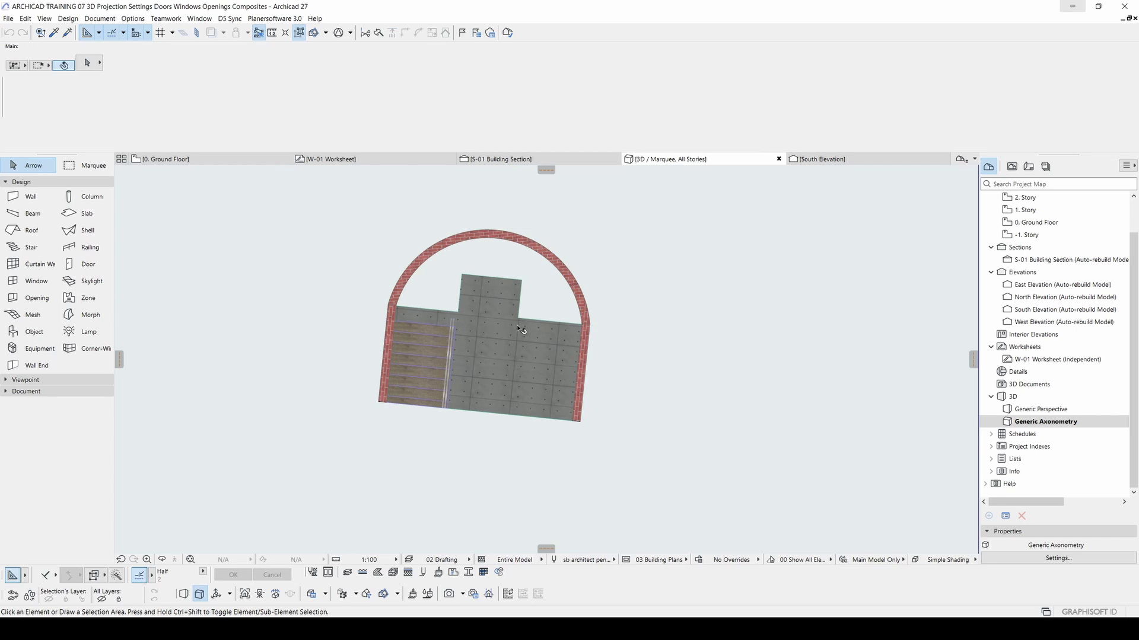
Step: Straighten the Top view parallel projection by setting the X angle to 0°, Y angle to 90° and both camera azimuth 270° and sun azimuth 90°
{"action": "left_click", "coordinate": [1071, 559]}
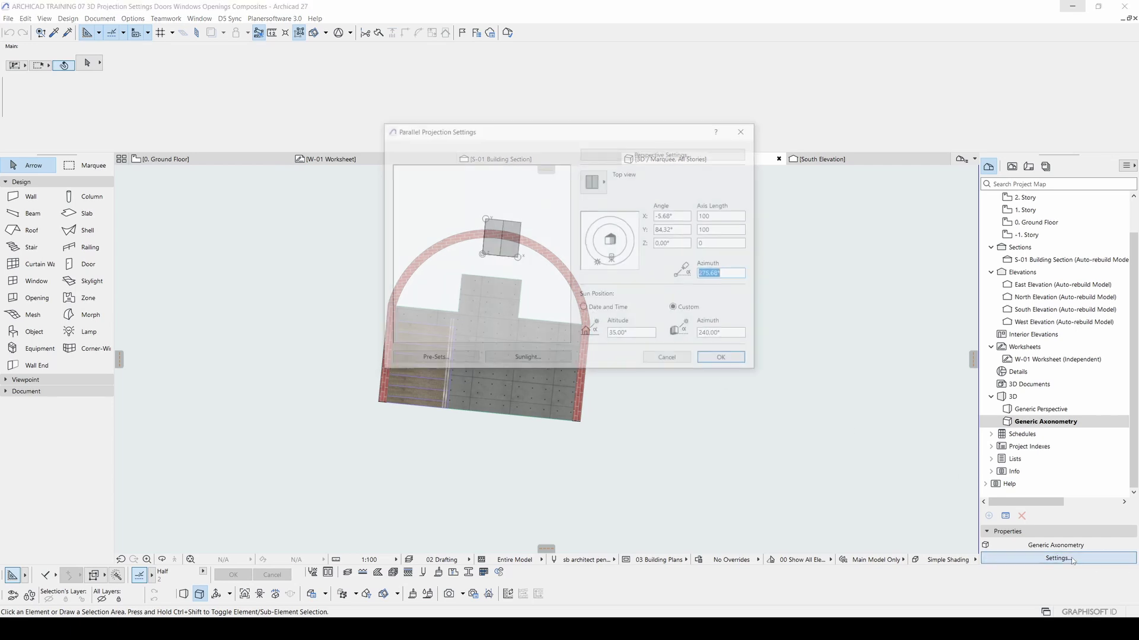
{"action": "left_click", "coordinate": [593, 181]}
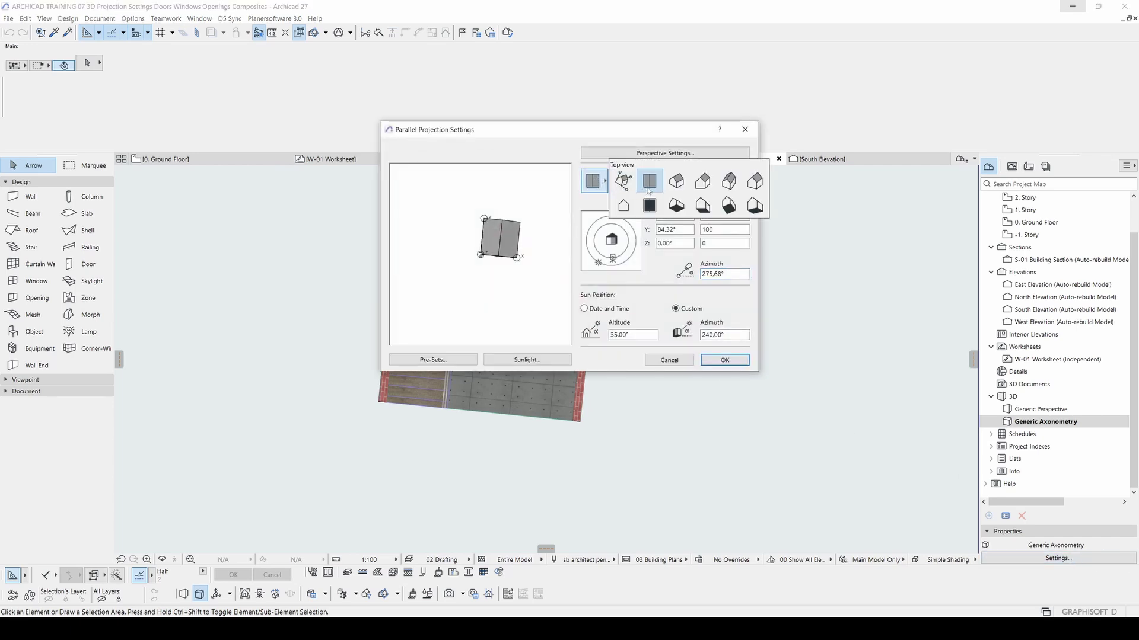
{"action": "left_click", "coordinate": [649, 184]}
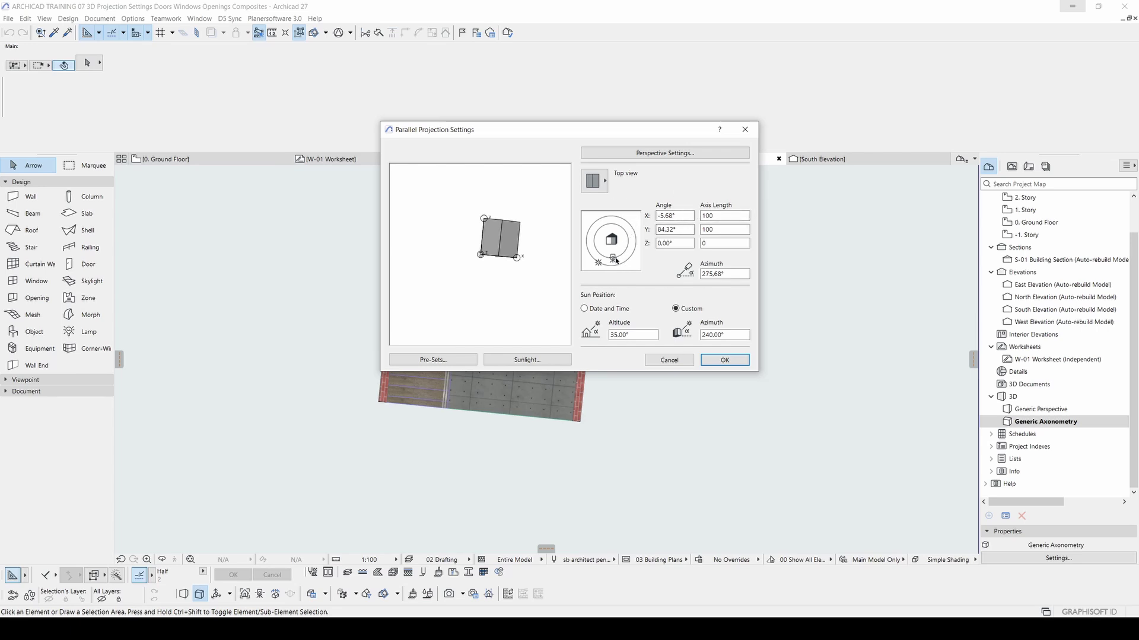
{"action": "left_click_drag", "start_coordinate": [613, 261], "coordinate": [633, 243]}
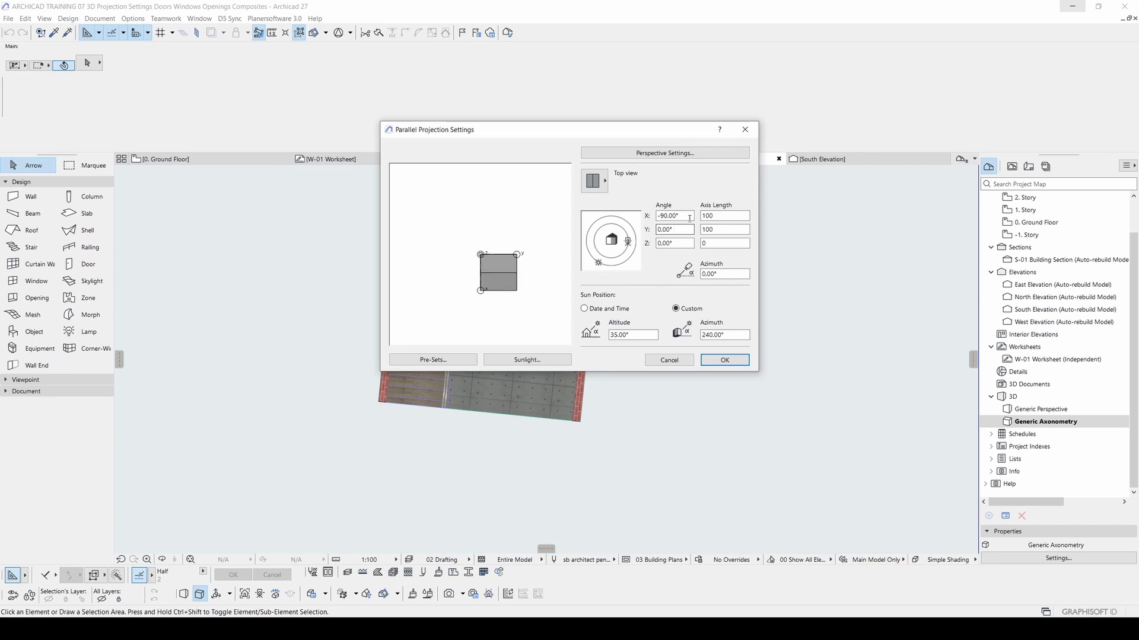
{"action": "left_click_drag", "start_coordinate": [690, 218], "coordinate": [652, 218]}
{"action": "type", "text": "0"}
{"action": "left_click", "coordinate": [677, 232]}
{"action": "left_click_drag", "start_coordinate": [628, 242], "coordinate": [611, 259]}
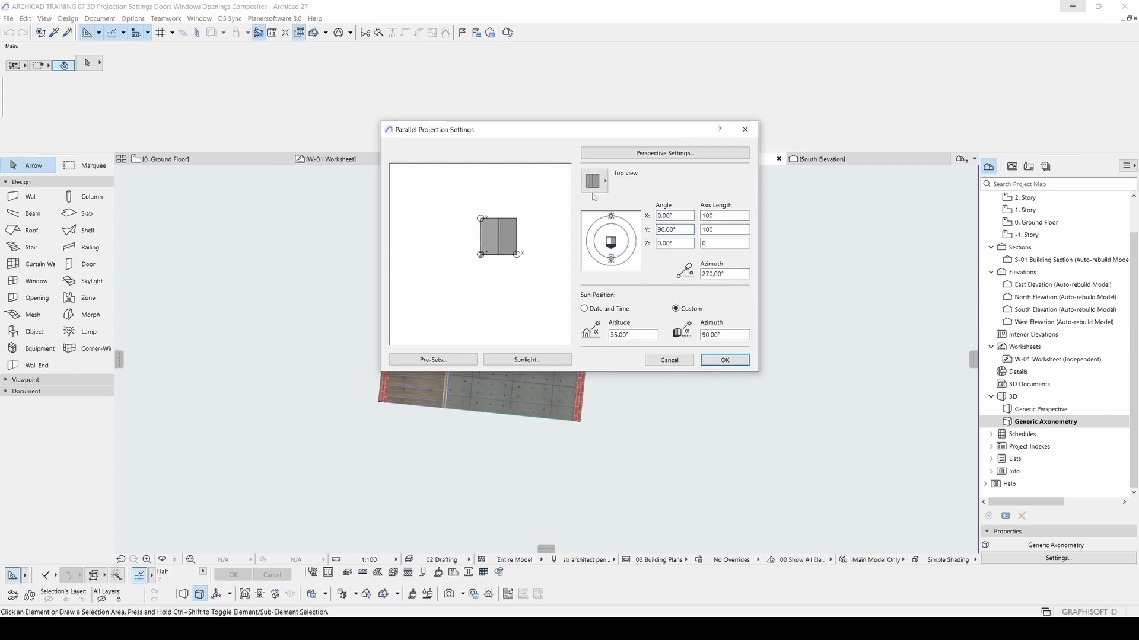
{"action": "left_click_drag", "start_coordinate": [598, 128], "coordinate": [523, 275]}
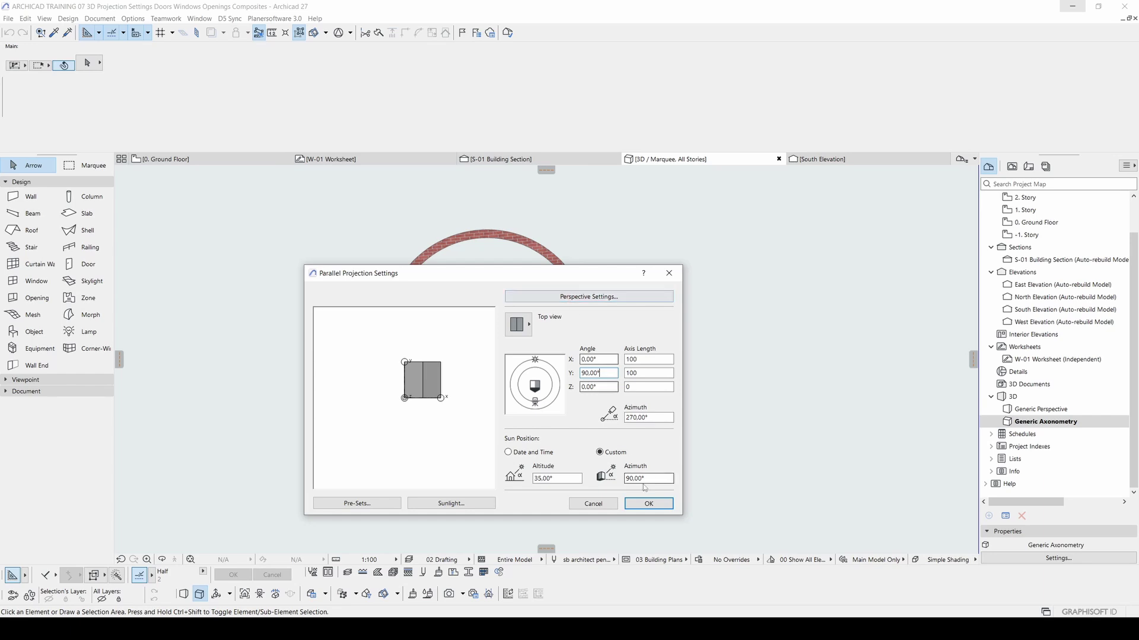
{"action": "left_click", "coordinate": [648, 504]}
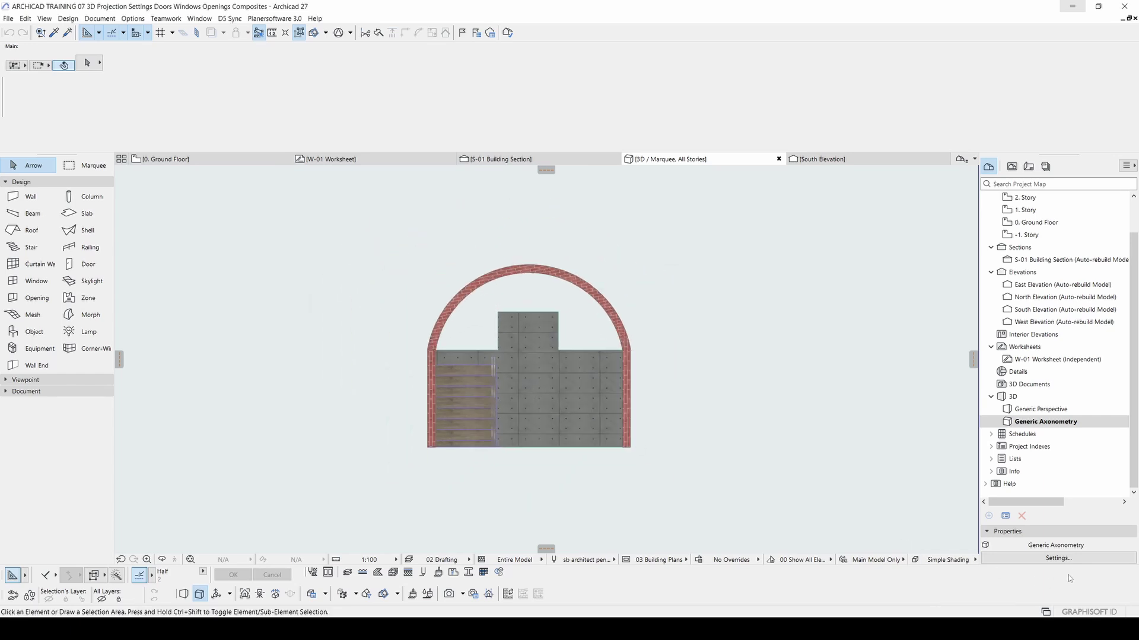
Step: Switch the 3D view from parallel projection to perspective through the projection settings and get closer to the stair
{"action": "left_click", "coordinate": [1059, 558]}
{"action": "left_click", "coordinate": [578, 297]}
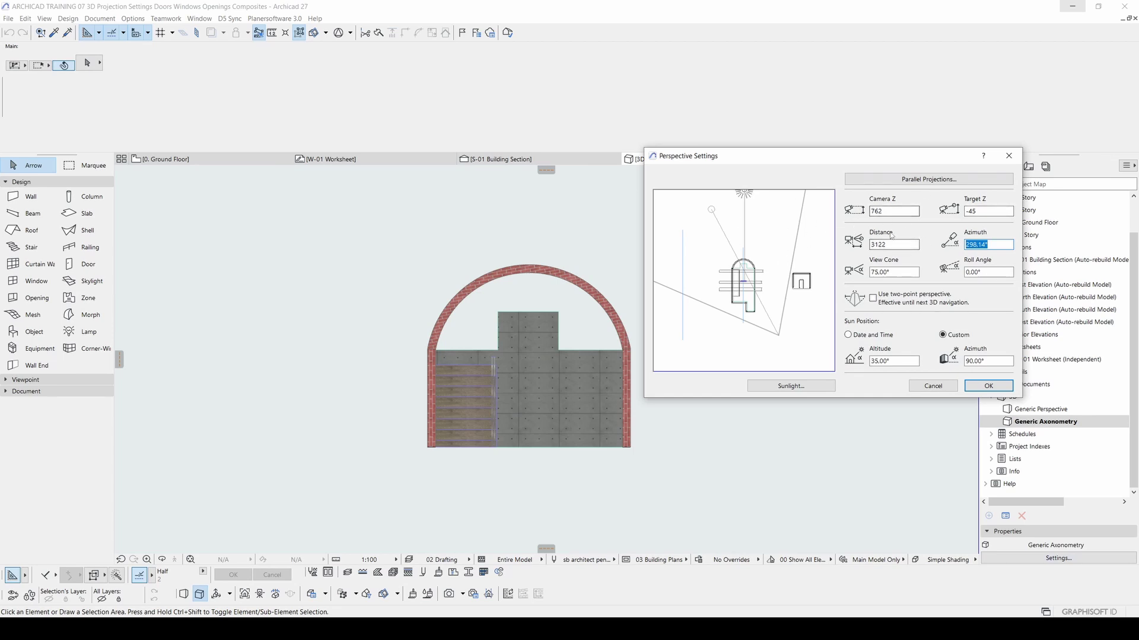
{"action": "left_click_drag", "start_coordinate": [898, 159], "coordinate": [880, 196]}
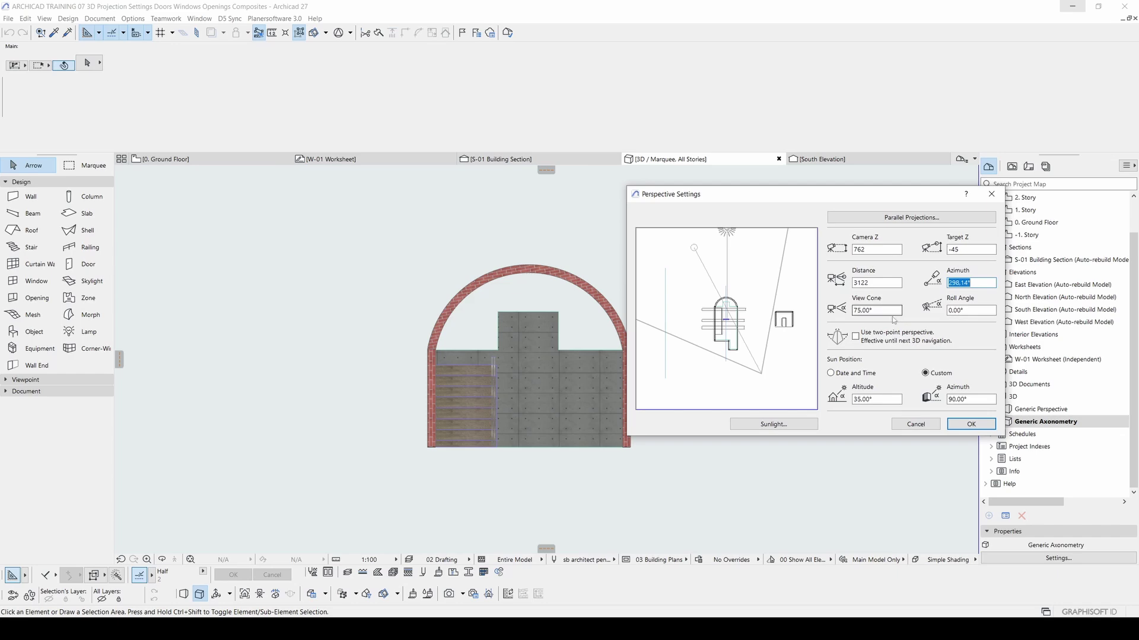
{"action": "left_click", "coordinate": [970, 424]}
{"action": "scroll", "coordinate": [535, 416], "scroll_direction": "up", "scroll_amount": 5}
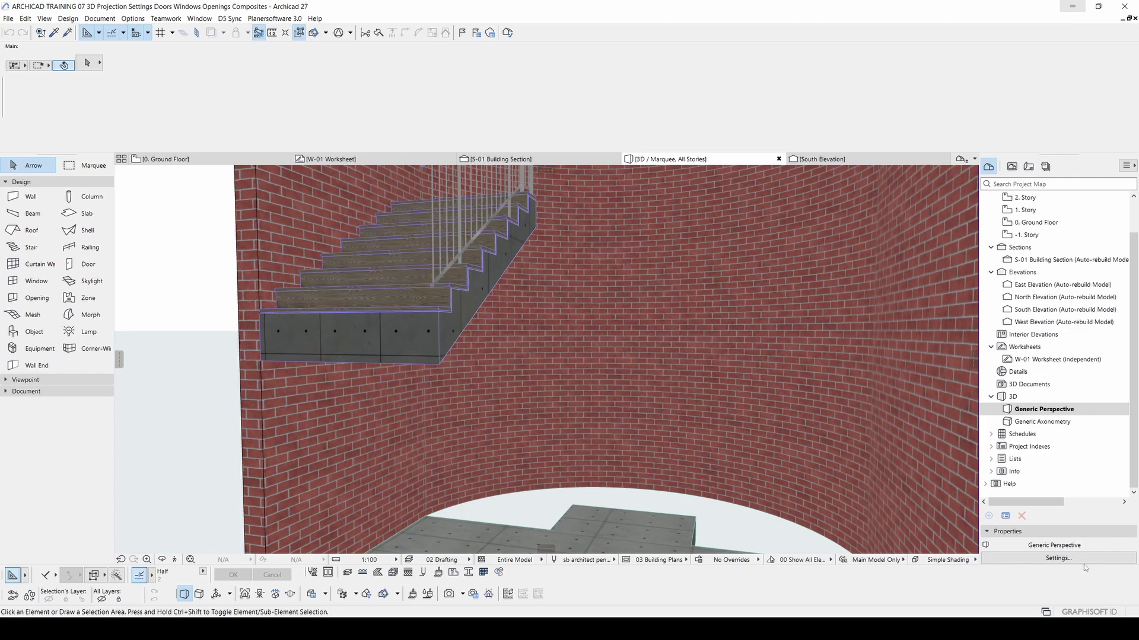
Step: Set the perspective's view cone to 90°
{"action": "left_click", "coordinate": [1082, 562]}
{"action": "left_click_drag", "start_coordinate": [887, 310], "coordinate": [818, 307]}
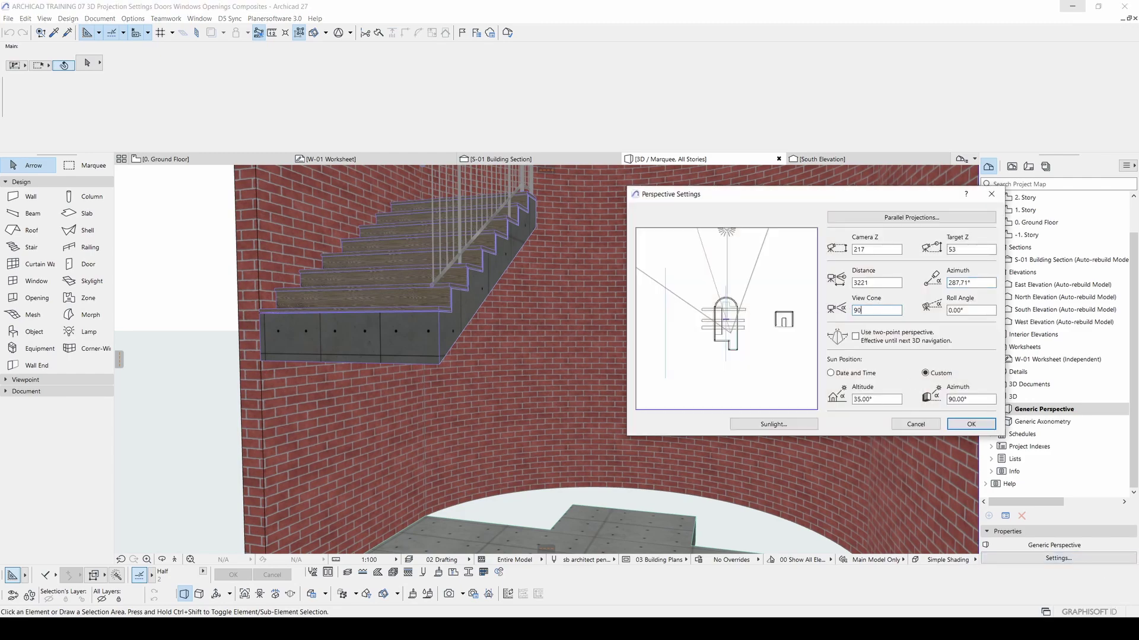
{"action": "left_click", "coordinate": [952, 425]}
Step: Fly forwards and backwards around the stair and curved brick wall to examine the wide-angle perspective, and quit Fly mode
{"action": "key", "text": "Up"}
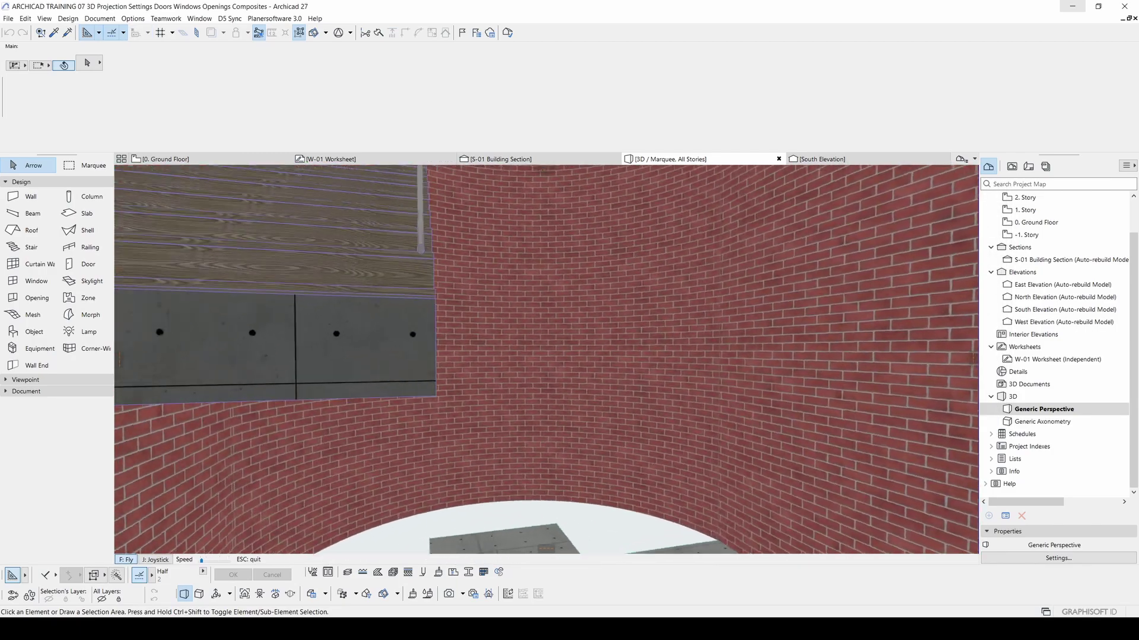
{"action": "key", "text": "Down"}
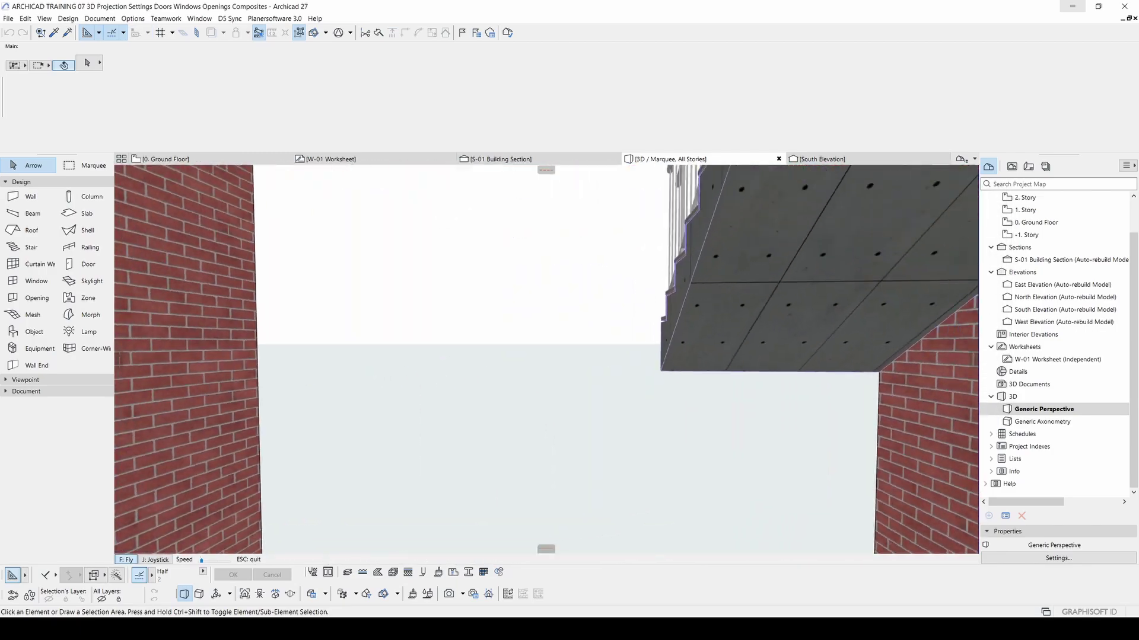
{"action": "key", "text": "Up"}
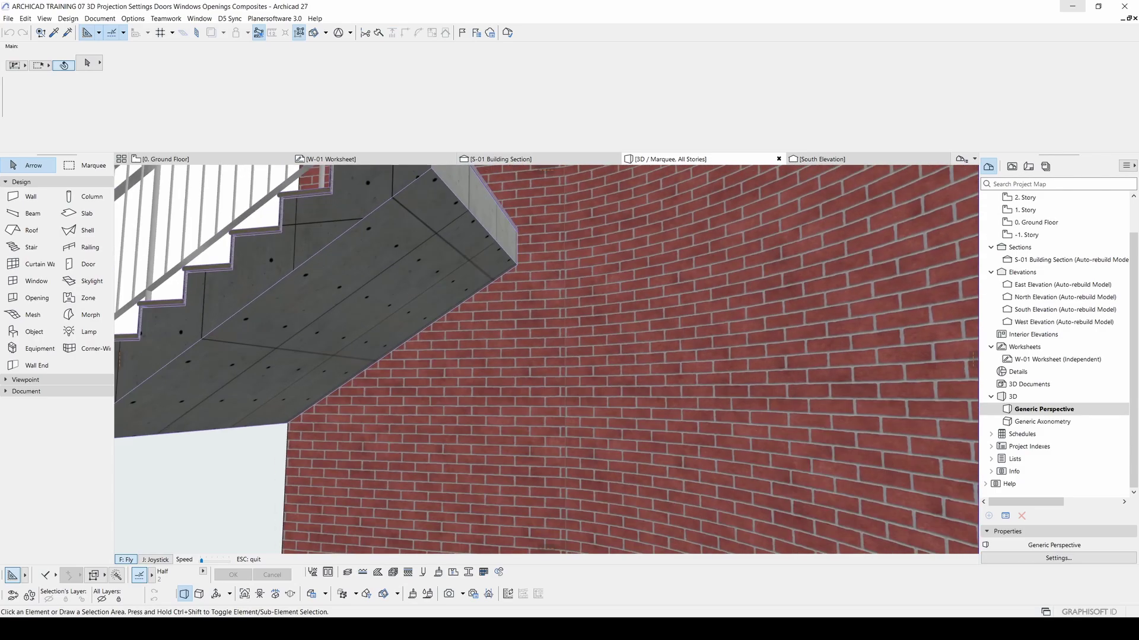
{"action": "key", "text": "Down"}
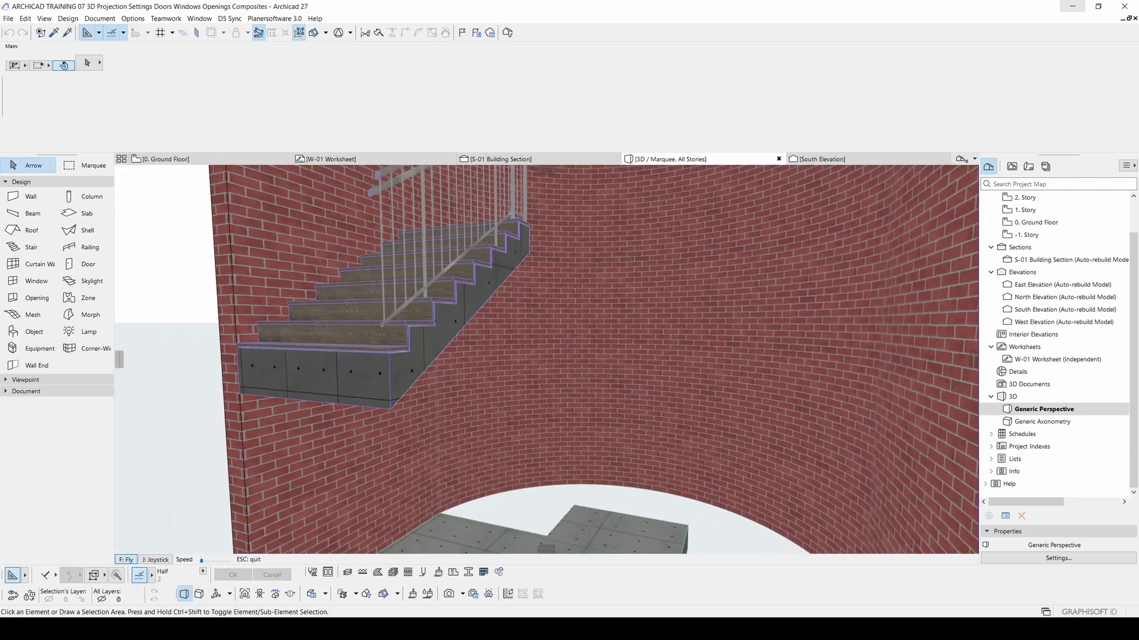
{"action": "key", "text": "Escape"}
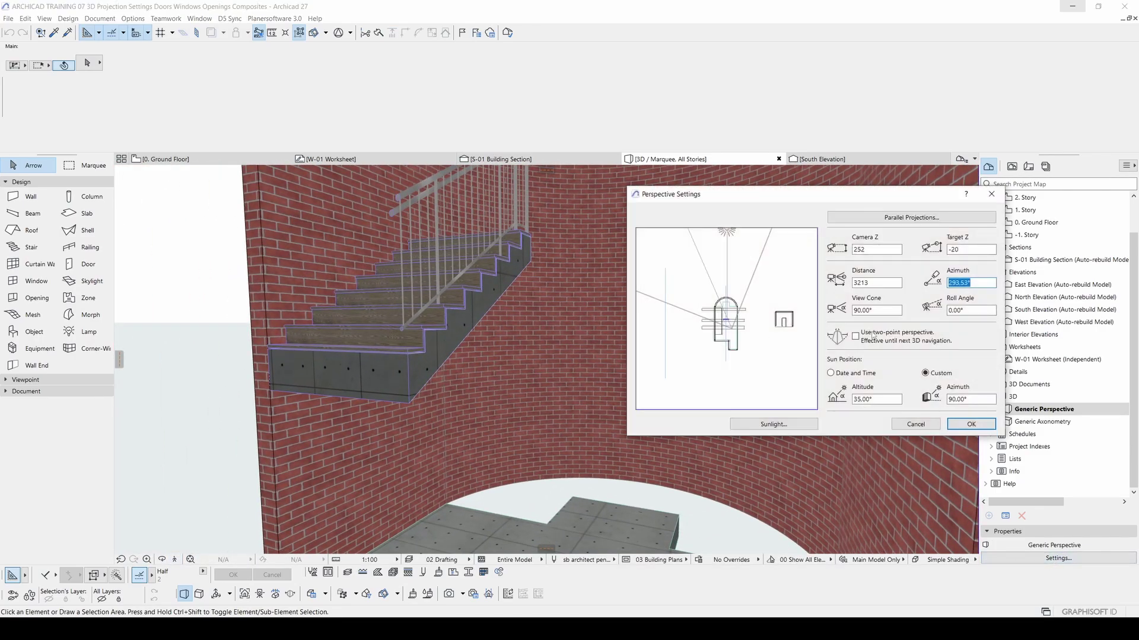
Step: Set the perspective's view cone to 75° and view more of the cut model
{"action": "left_click", "coordinate": [882, 311]}
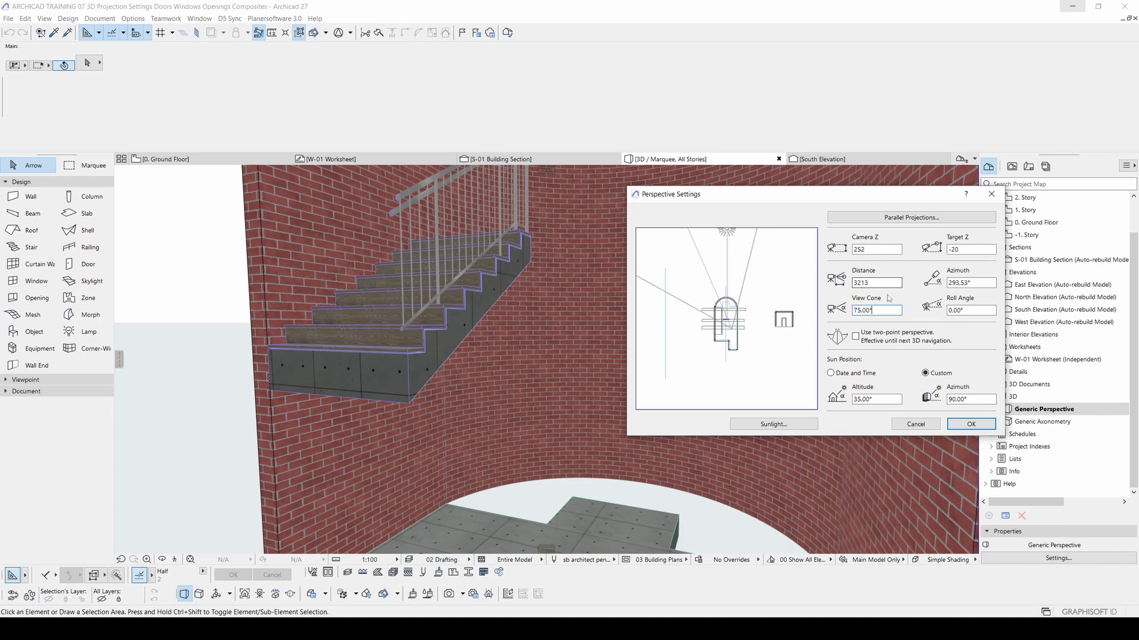
{"action": "left_click", "coordinate": [971, 424]}
{"action": "scroll", "coordinate": [390, 291], "scroll_direction": "down", "scroll_amount": 5}
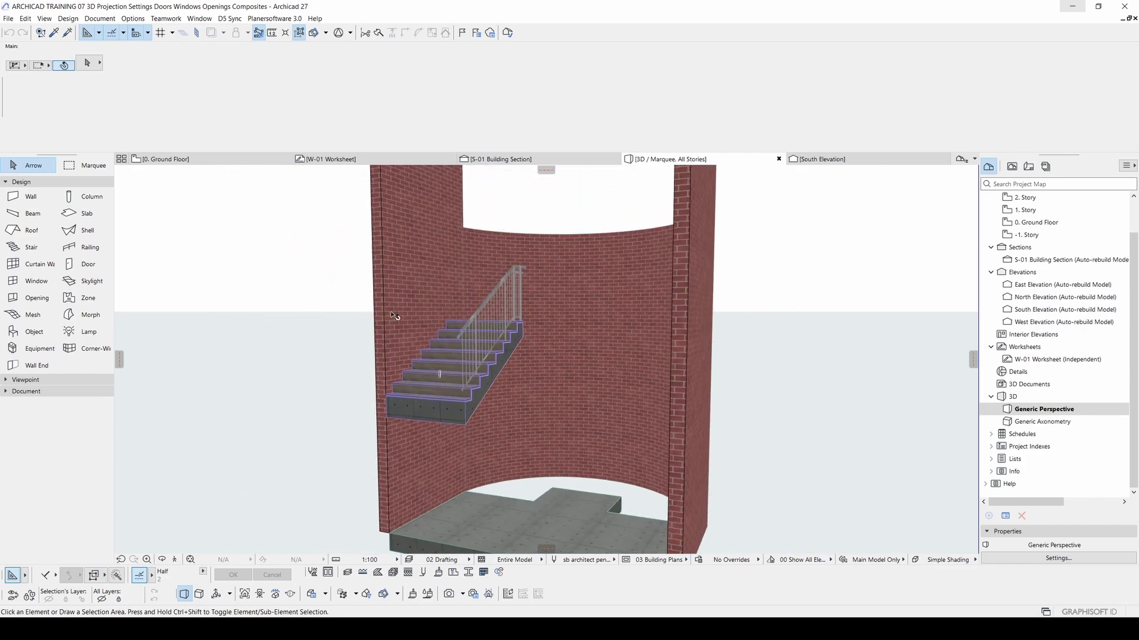
Step: Open the ground floor plan and start the Door tool, trying the corner anchor point before selecting the center anchor
{"action": "key", "text": "F2"}
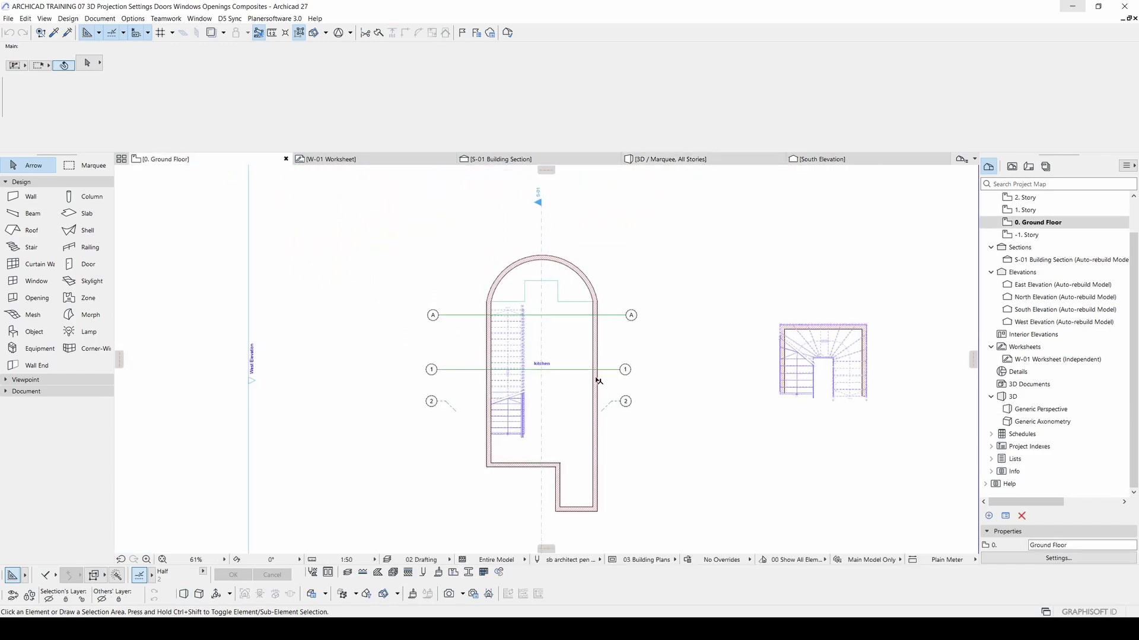
{"action": "scroll", "coordinate": [597, 381], "scroll_direction": "up", "scroll_amount": 2}
{"action": "scroll", "coordinate": [553, 351], "scroll_direction": "up", "scroll_amount": 2}
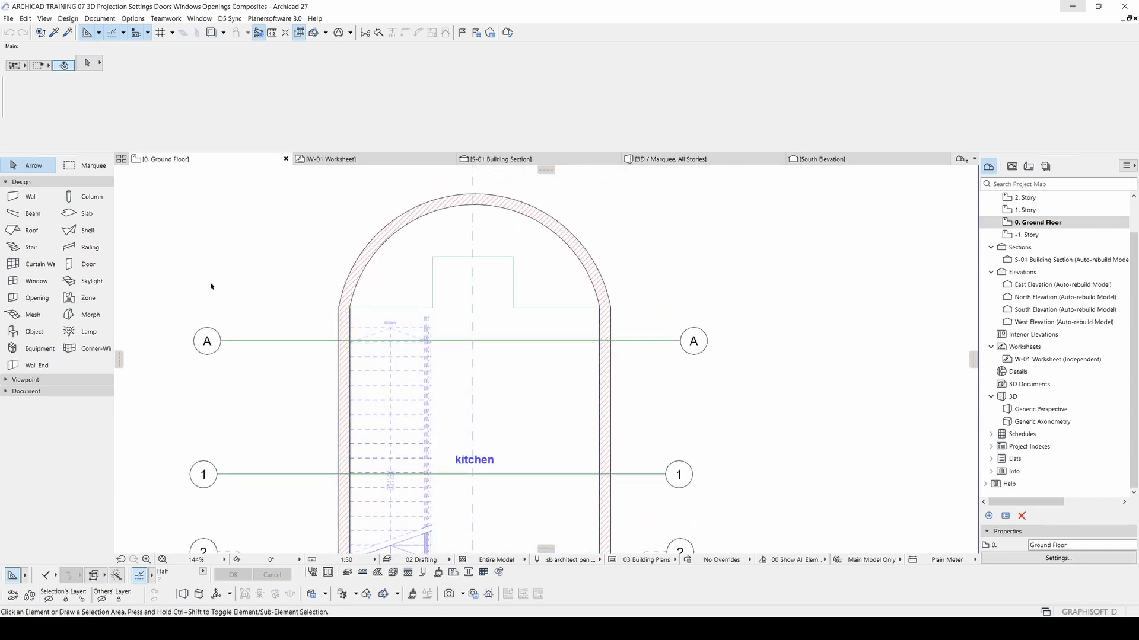
{"action": "left_click", "coordinate": [86, 265]}
{"action": "middle_click_drag", "start_coordinate": [582, 419], "coordinate": [529, 425]}
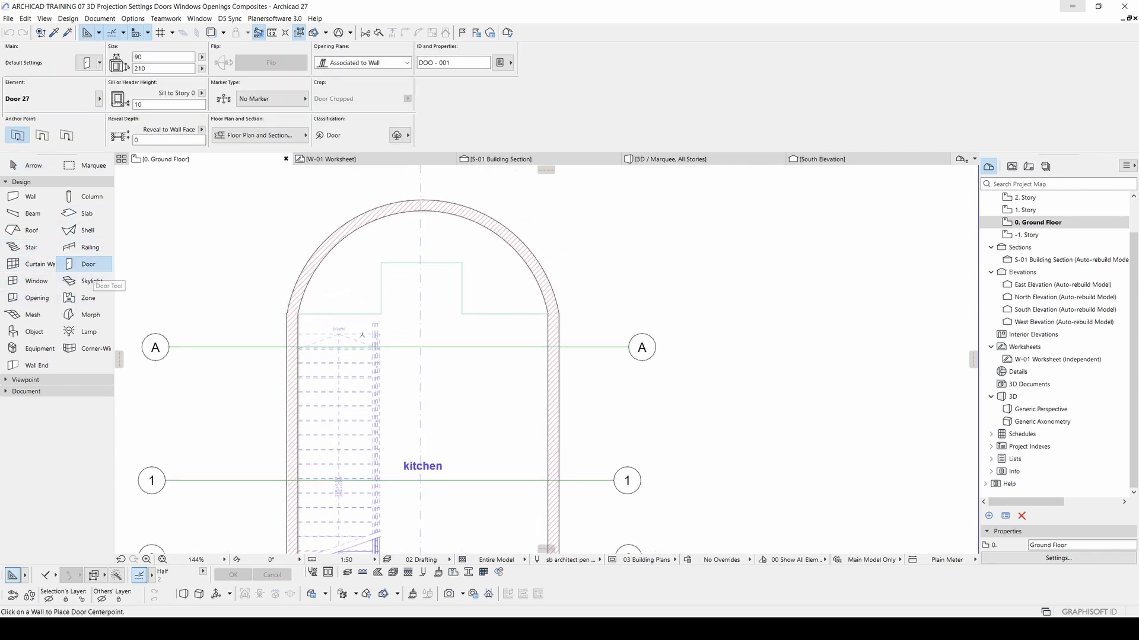
{"action": "middle_click_drag", "start_coordinate": [463, 361], "coordinate": [408, 313]}
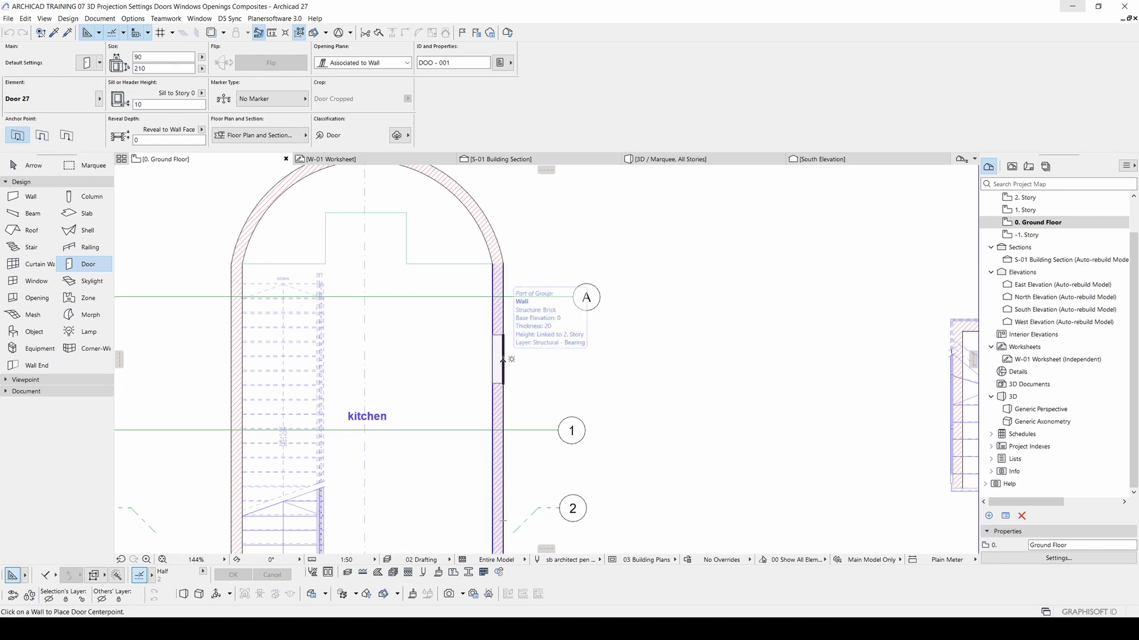
{"action": "left_click", "coordinate": [43, 136]}
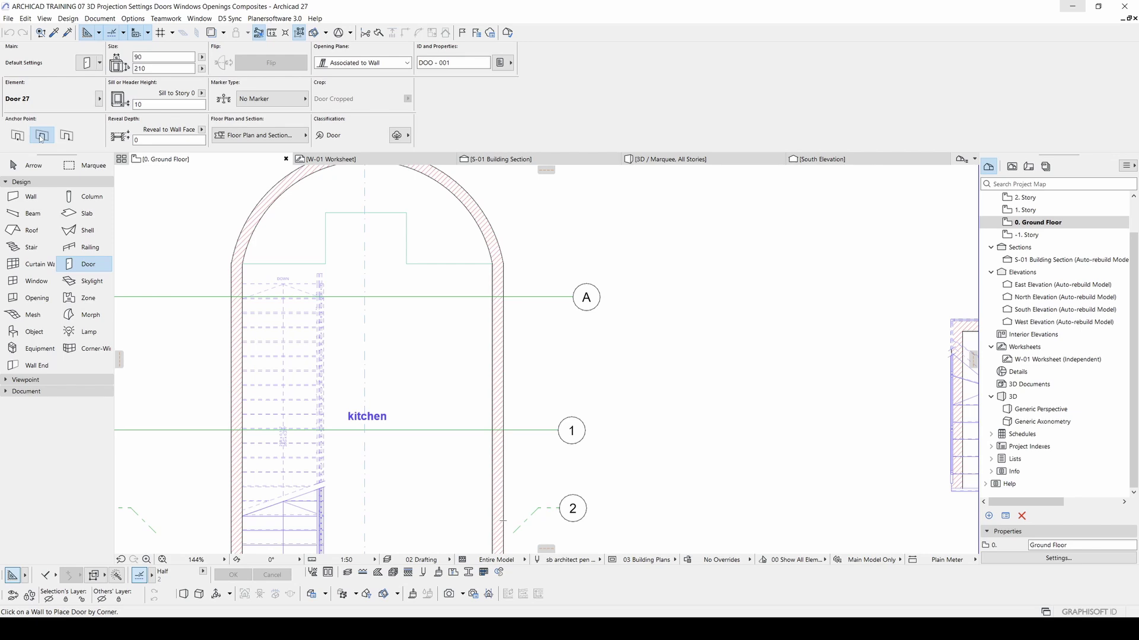
{"action": "left_click", "coordinate": [17, 135]}
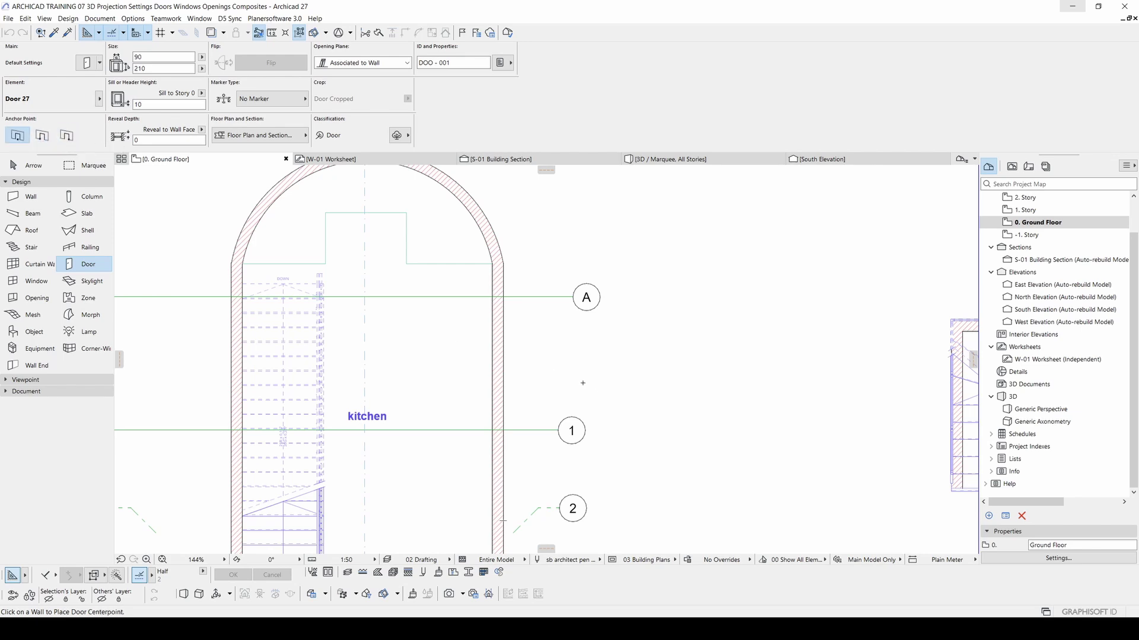
Step: Place a 90 × 210 door in the kitchen's straight wall opposite the stair, between lines A and 1, opening into the room
{"action": "middle_click_drag", "start_coordinate": [491, 323], "coordinate": [594, 338]}
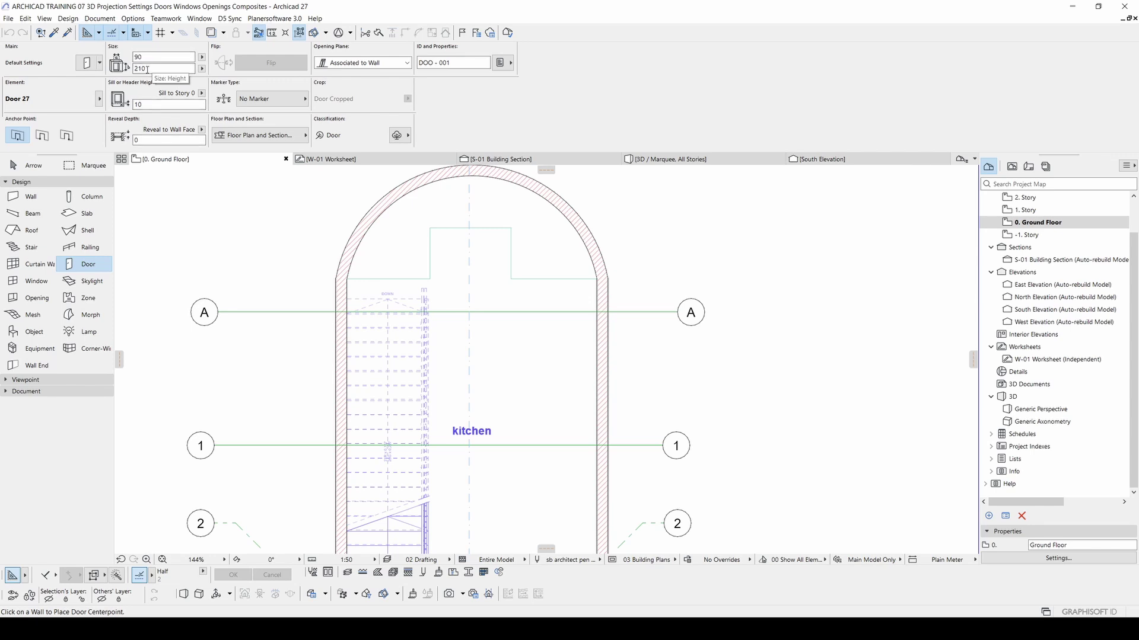
{"action": "left_click", "coordinate": [157, 68]}
{"action": "scroll", "coordinate": [521, 318], "scroll_direction": "down", "scroll_amount": 2}
{"action": "left_click", "coordinate": [593, 327]}
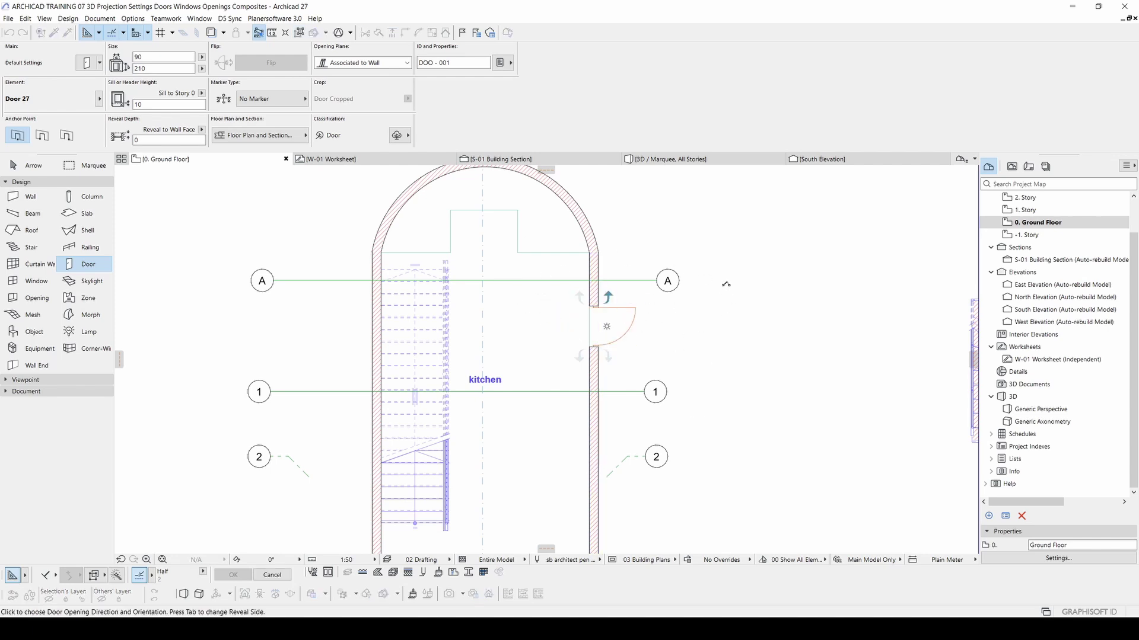
{"action": "left_click", "coordinate": [550, 299]}
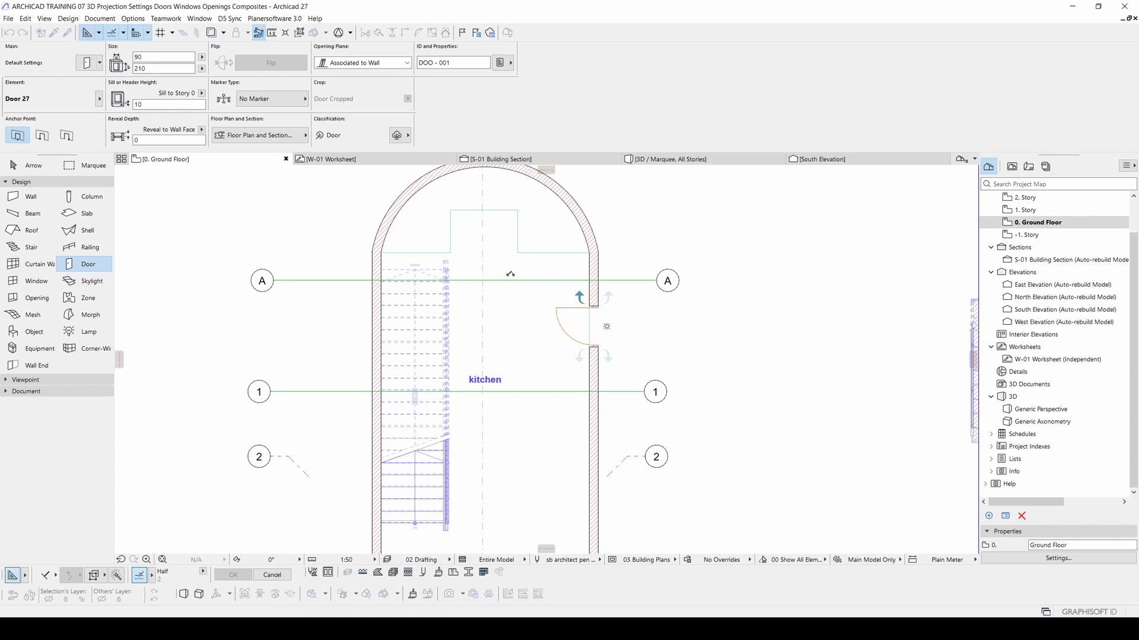
{"action": "middle_click_drag", "start_coordinate": [522, 284], "coordinate": [493, 294]}
{"action": "key", "text": "Escape"}
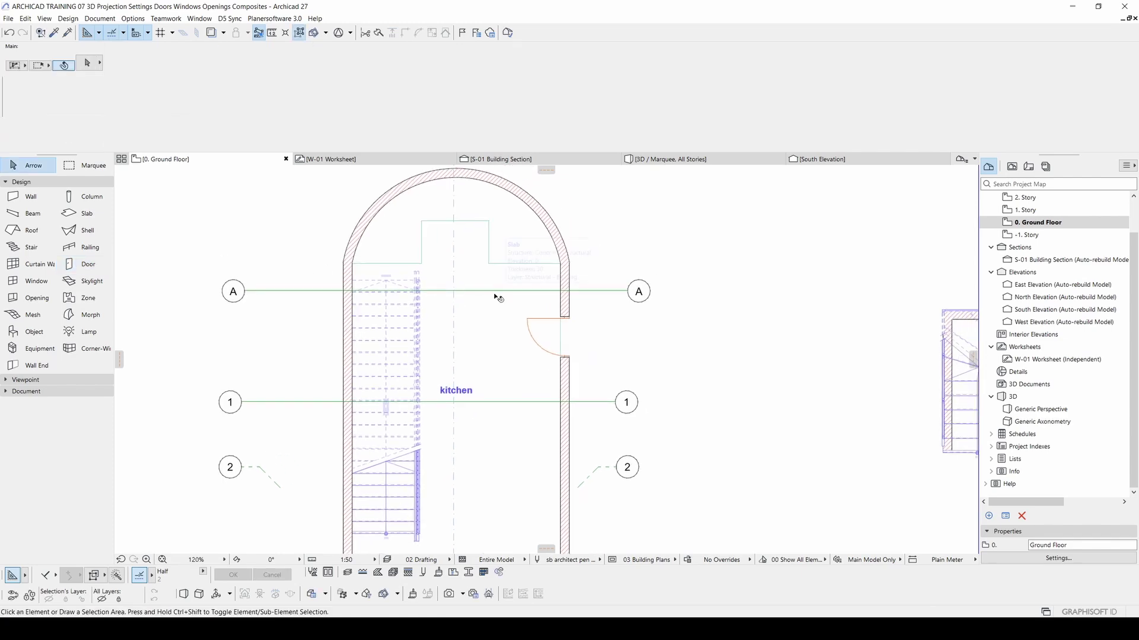
Step: In the 3D view, set the sill height of the new door to 0 relative to Story 0
{"action": "key", "text": "F3"}
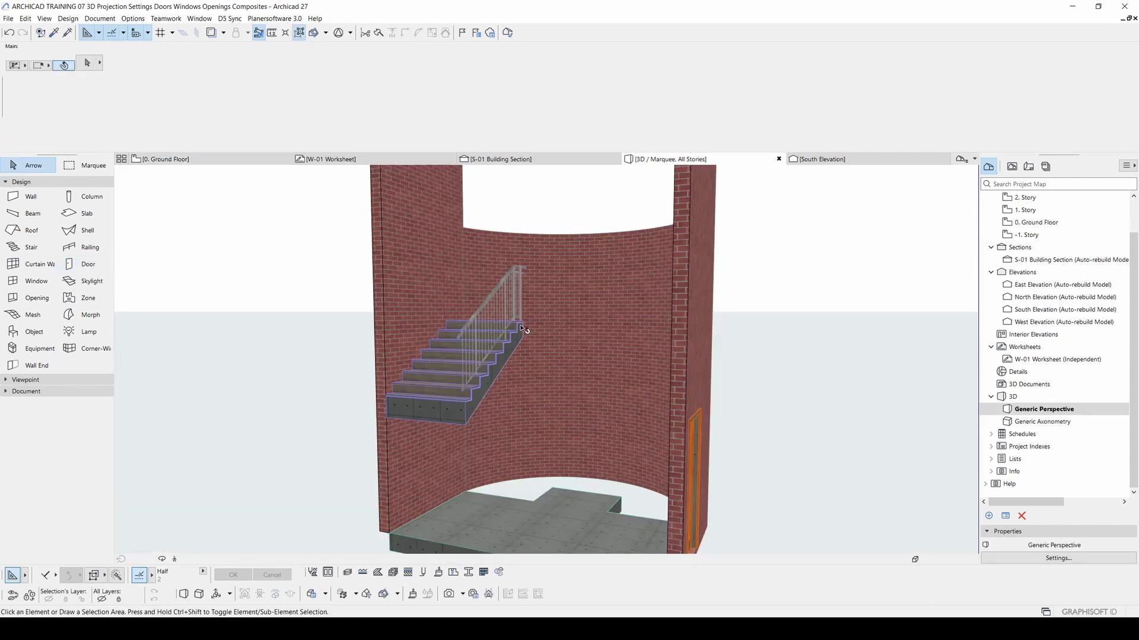
{"action": "middle_click_drag", "start_coordinate": [712, 472], "coordinate": [522, 366], "text": "shift"}
{"action": "scroll", "coordinate": [523, 365], "scroll_direction": "up", "scroll_amount": 10}
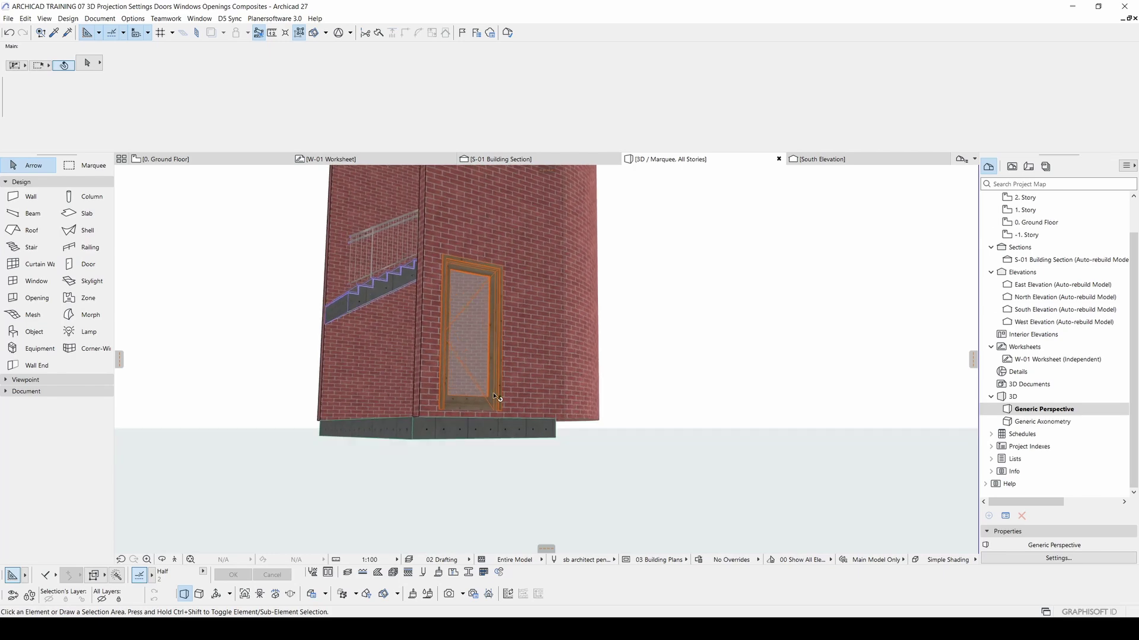
{"action": "scroll", "coordinate": [442, 405], "scroll_direction": "up", "scroll_amount": 3}
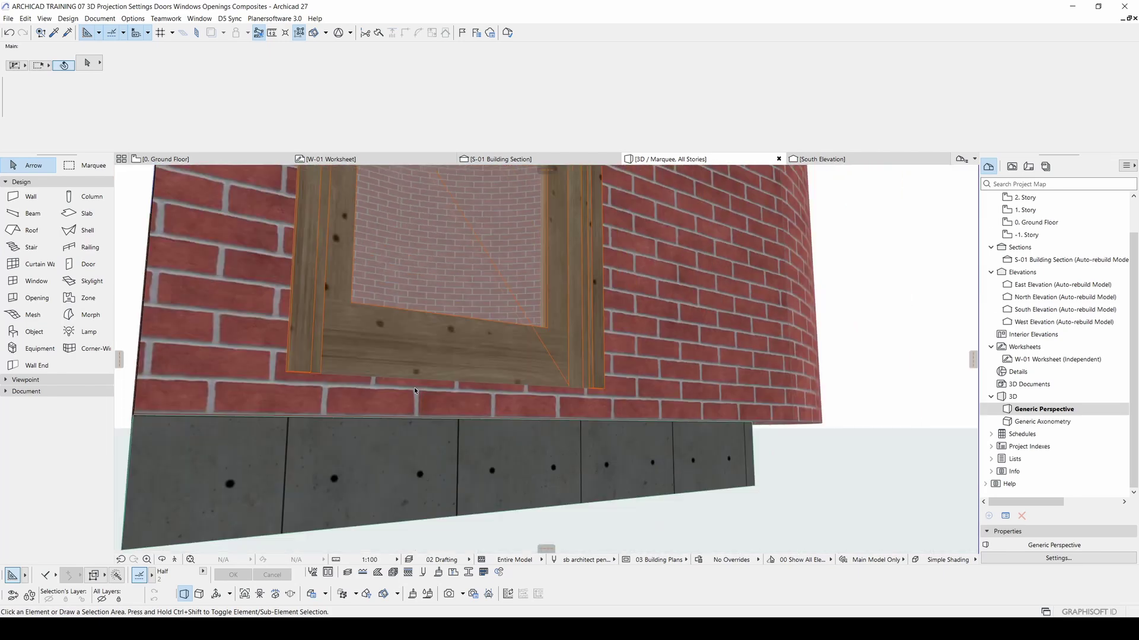
{"action": "middle_click_drag", "start_coordinate": [436, 403], "coordinate": [497, 449], "text": "shift"}
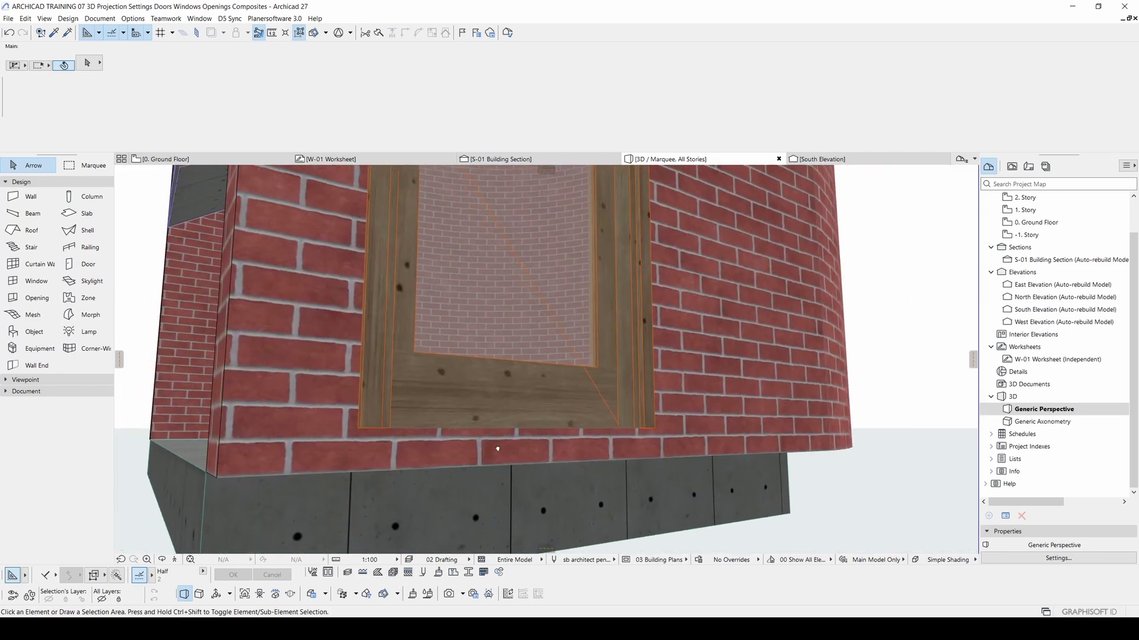
{"action": "left_click", "coordinate": [491, 371]}
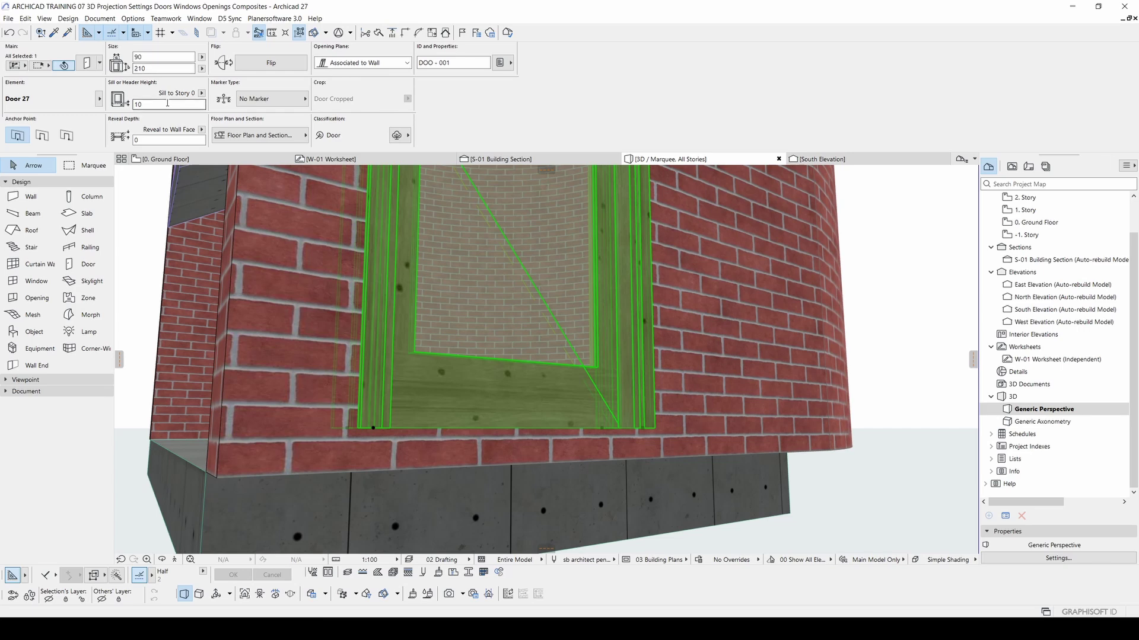
{"action": "left_click", "coordinate": [168, 103]}
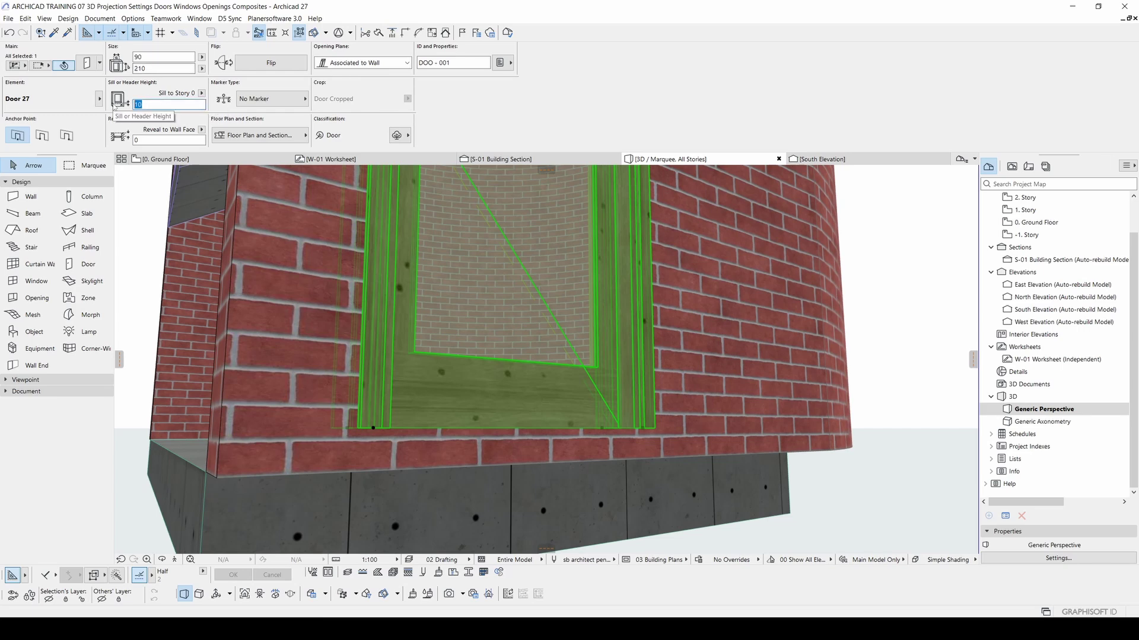
{"action": "type", "text": "0"}
{"action": "key", "text": "Return"}
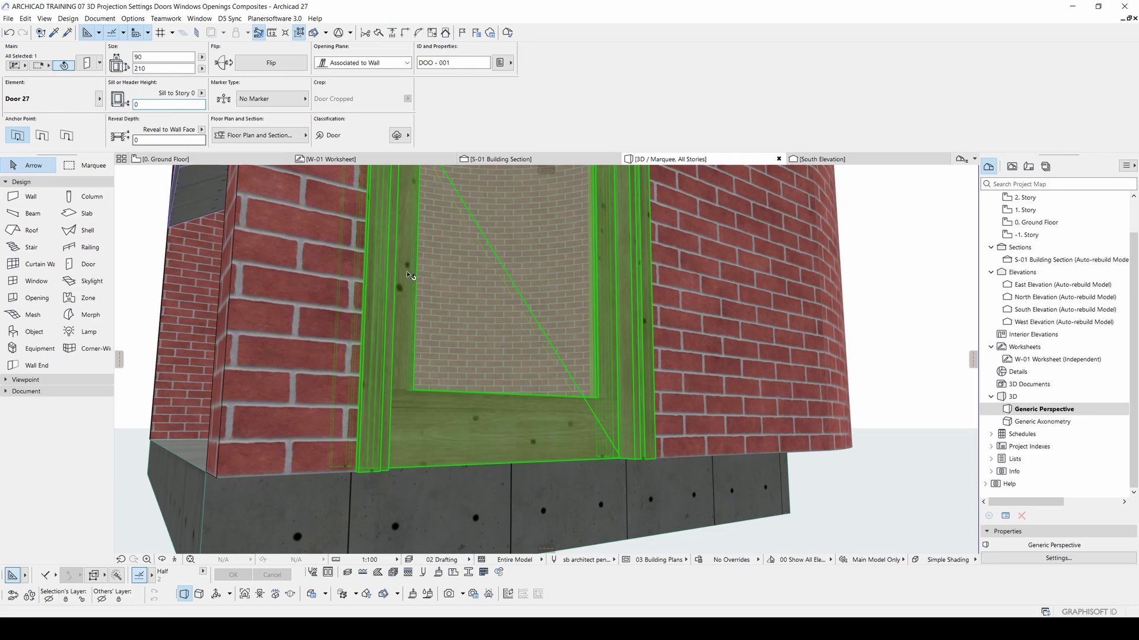
Step: Examine the door from its sill up to the full outside face in the 3D view and open its selection settings
{"action": "scroll", "coordinate": [549, 346], "scroll_direction": "down", "scroll_amount": 3}
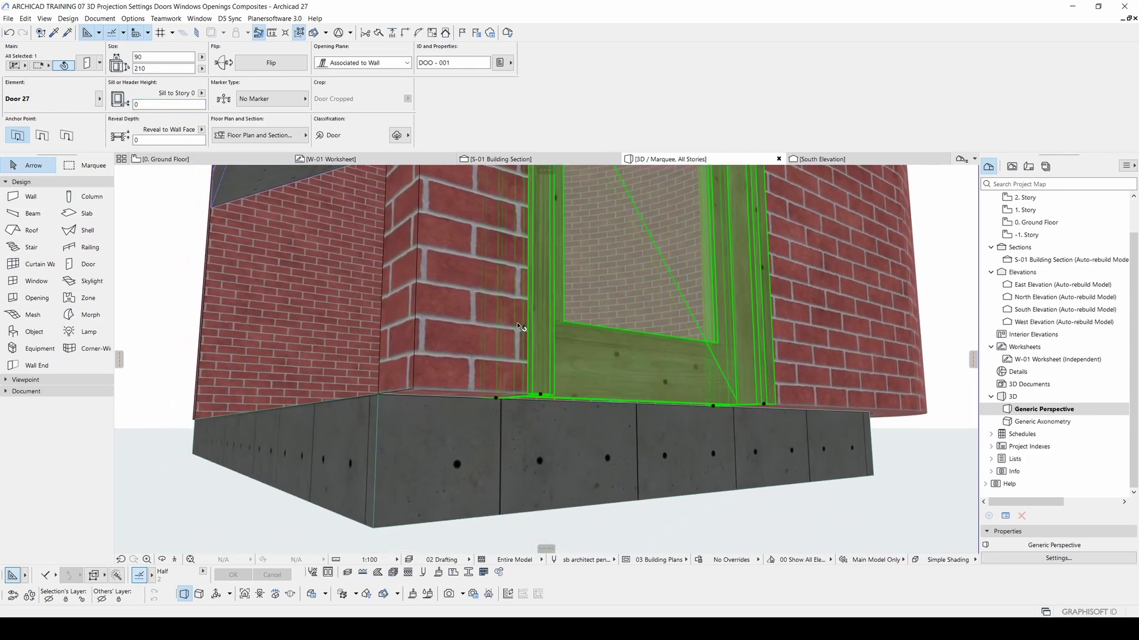
{"action": "scroll", "coordinate": [504, 353], "scroll_direction": "down", "scroll_amount": 4}
{"action": "scroll", "coordinate": [620, 247], "scroll_direction": "down", "scroll_amount": 4}
{"action": "middle_click_drag", "start_coordinate": [621, 248], "coordinate": [508, 414]}
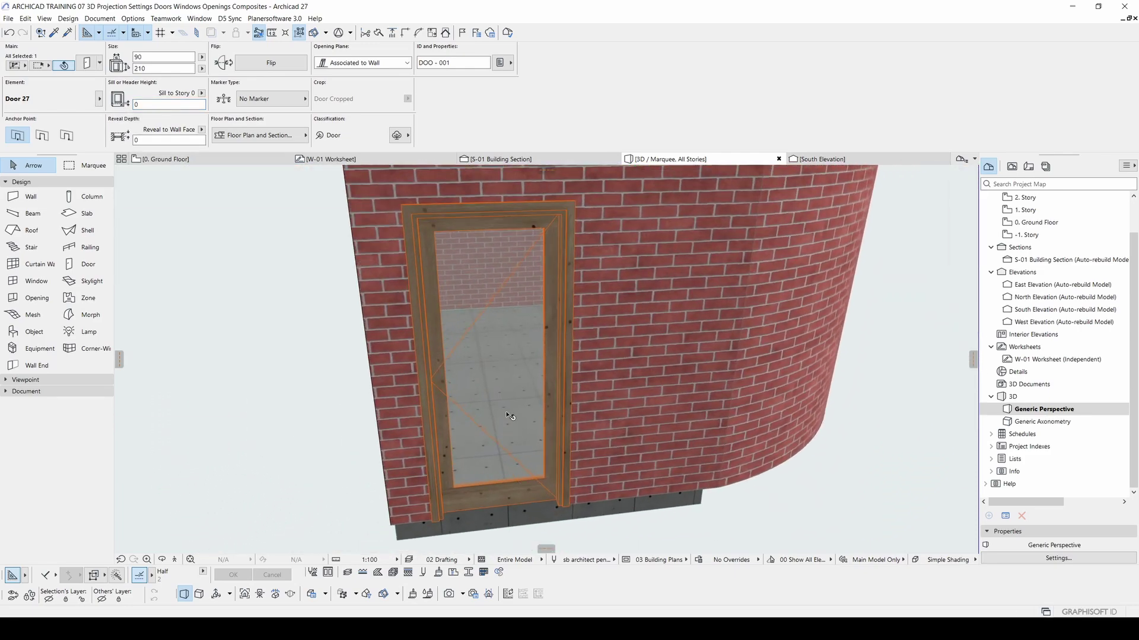
{"action": "scroll", "coordinate": [488, 363], "scroll_direction": "down", "scroll_amount": 3}
{"action": "middle_click_drag", "start_coordinate": [487, 364], "coordinate": [593, 366], "text": "shift"}
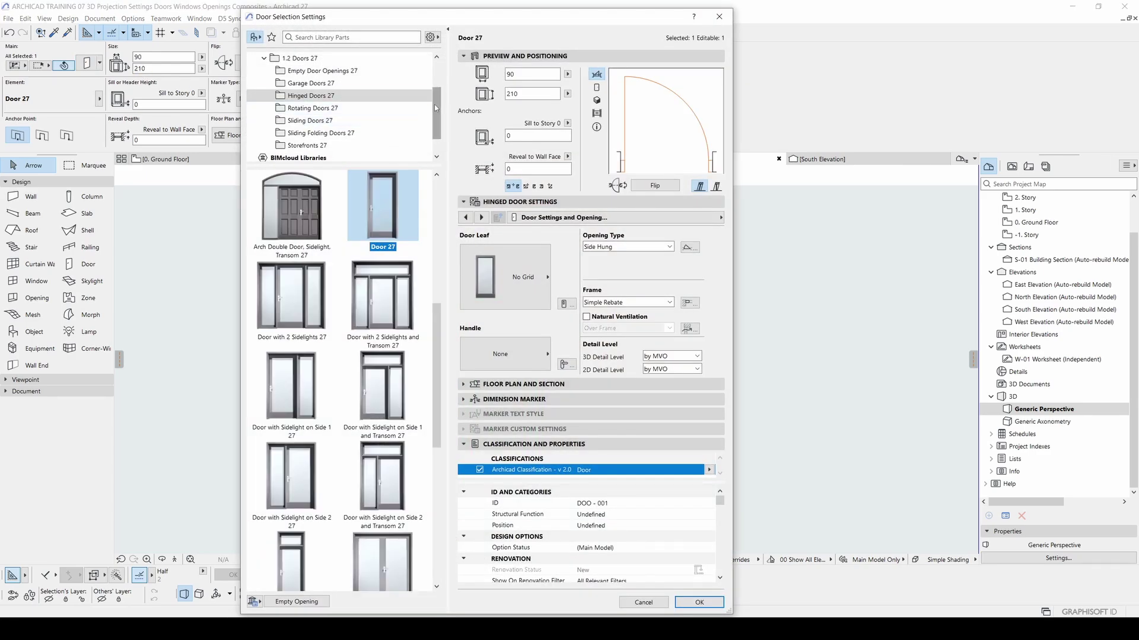
Step: Look through the sliding, garage, sliding folding and storefront door models in the library, then return to Door 27 among the hinged doors
{"action": "left_click_drag", "start_coordinate": [436, 108], "coordinate": [437, 101]}
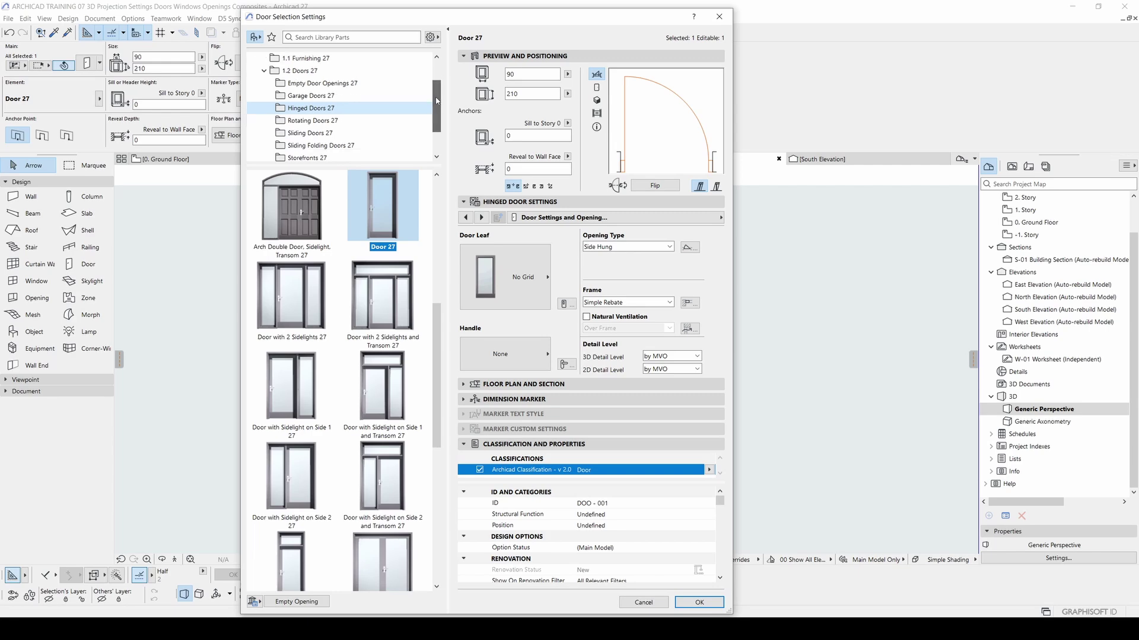
{"action": "left_click_drag", "start_coordinate": [436, 340], "coordinate": [442, 287]}
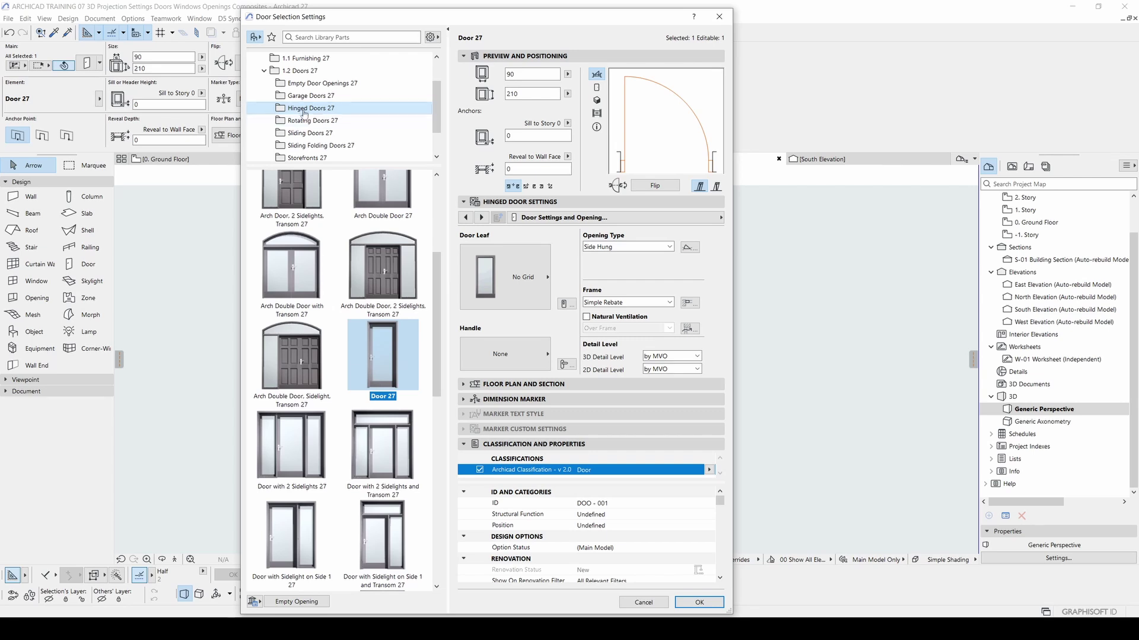
{"action": "left_click", "coordinate": [310, 133]}
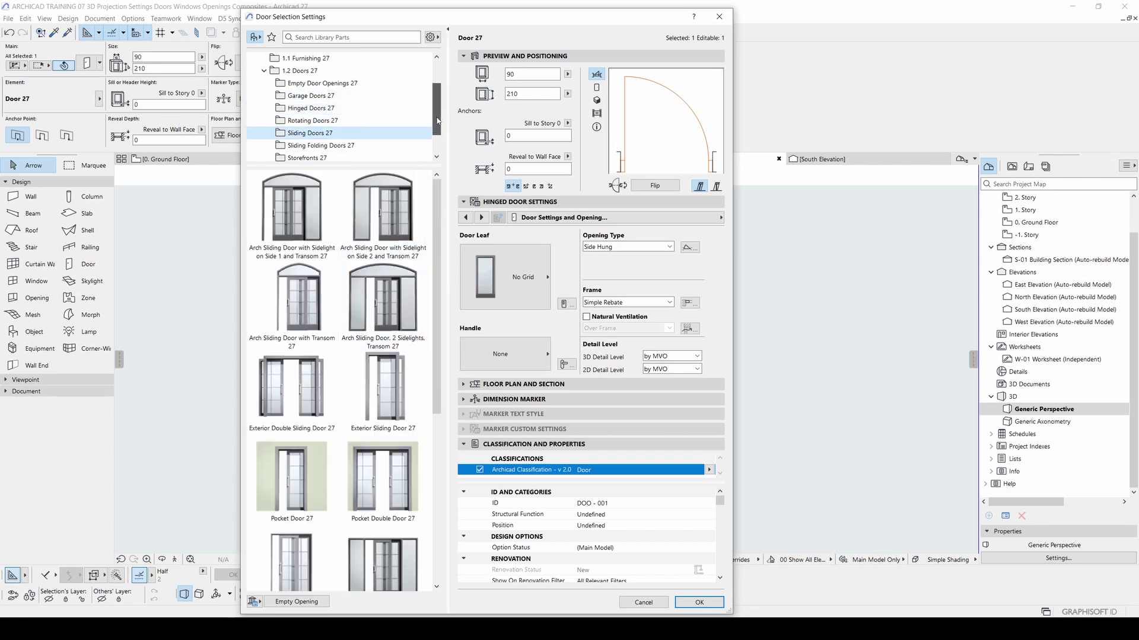
{"action": "scroll", "coordinate": [436, 123], "scroll_direction": "down", "scroll_amount": 1}
{"action": "left_click", "coordinate": [310, 83]}
{"action": "scroll", "coordinate": [437, 105], "scroll_direction": "down", "scroll_amount": 2}
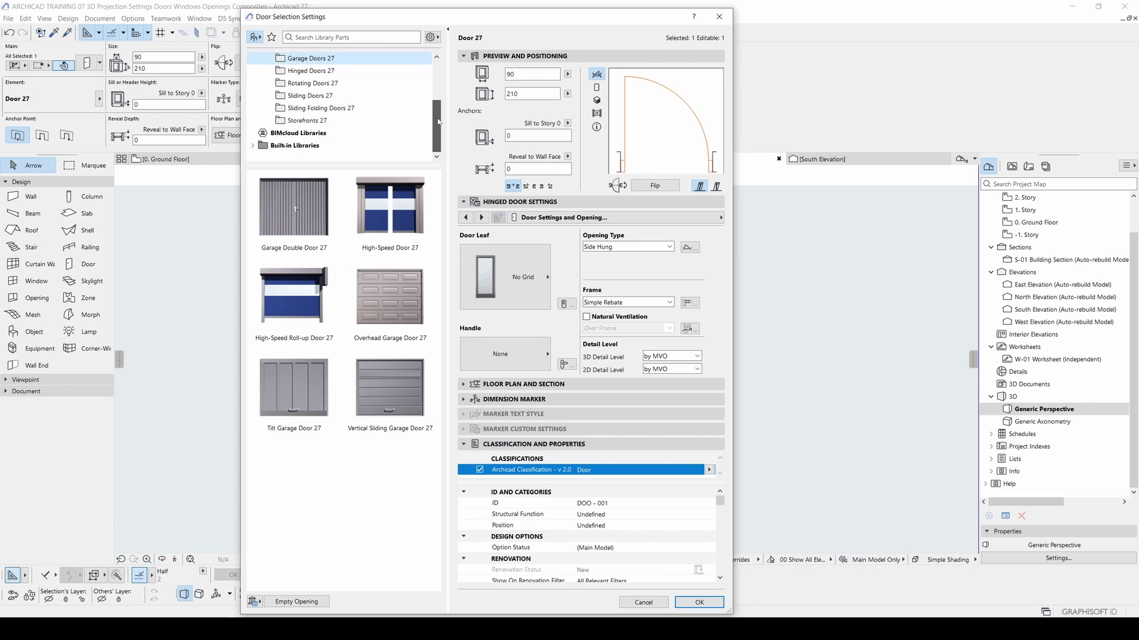
{"action": "left_click", "coordinate": [321, 108]}
{"action": "left_click", "coordinate": [326, 121]}
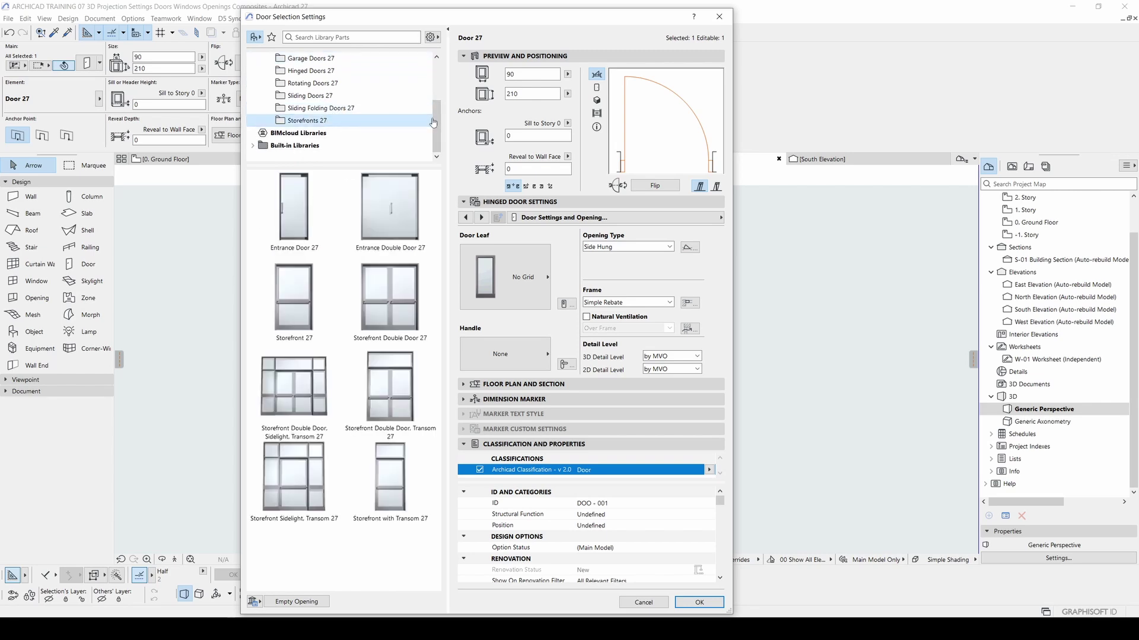
{"action": "scroll", "coordinate": [332, 113], "scroll_direction": "up", "scroll_amount": 3}
{"action": "left_click", "coordinate": [311, 96]}
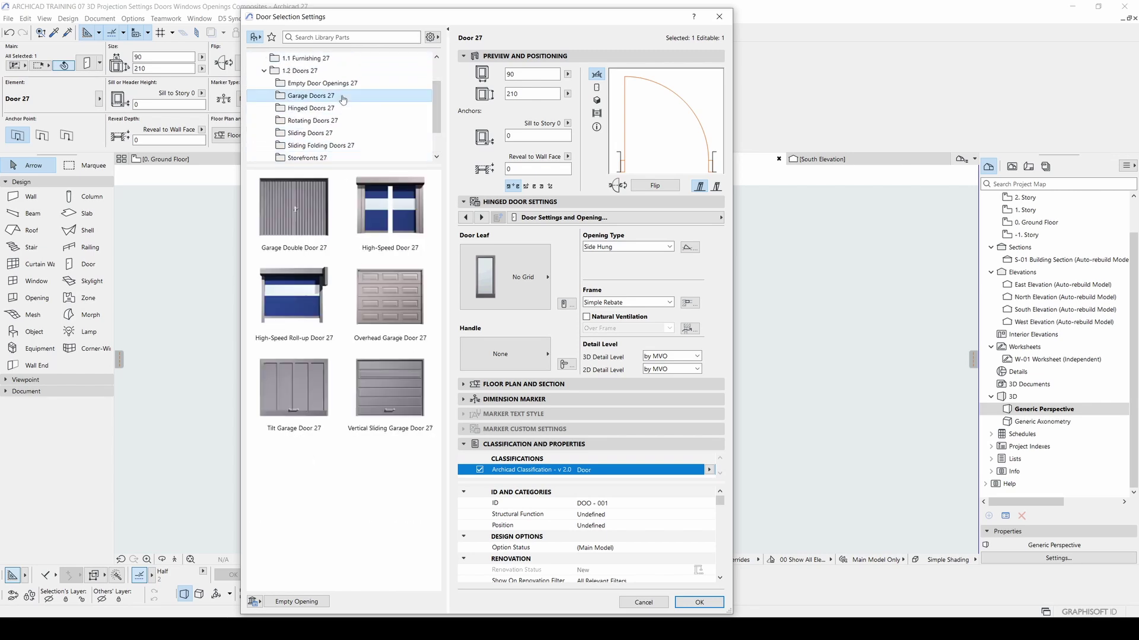
{"action": "left_click", "coordinate": [311, 108]}
{"action": "left_click", "coordinate": [310, 133]}
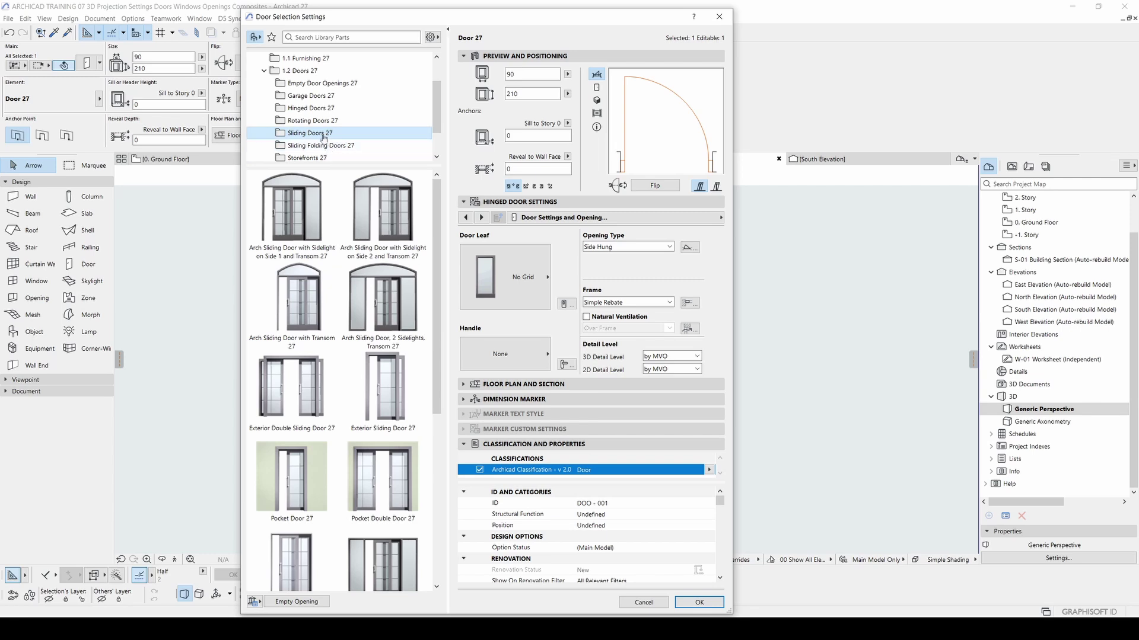
{"action": "left_click", "coordinate": [319, 111]}
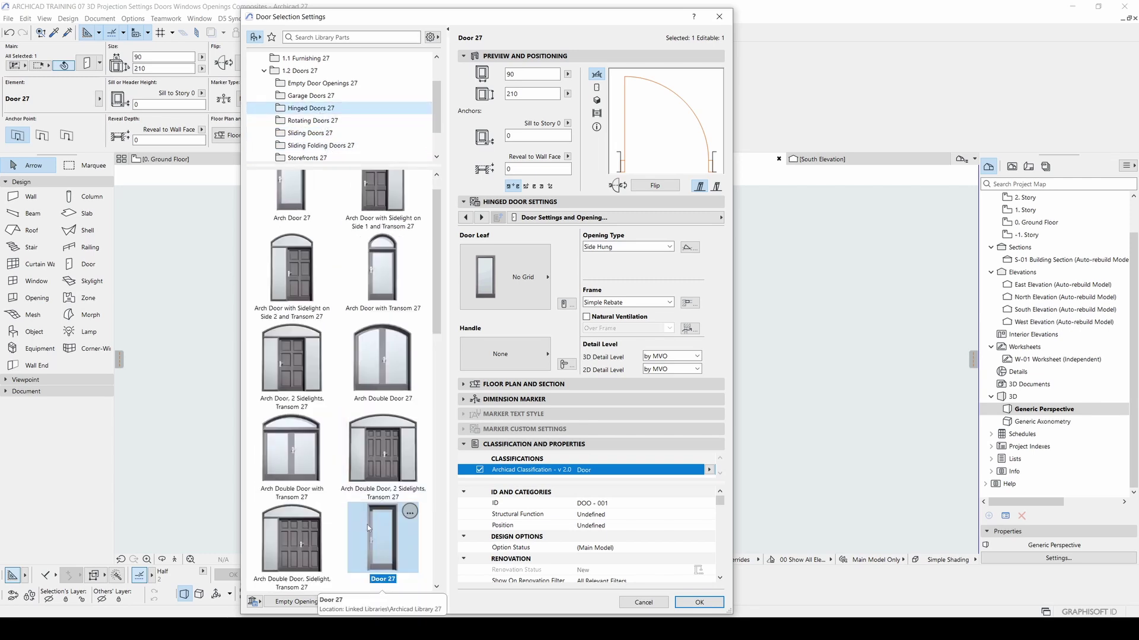
{"action": "left_click_drag", "start_coordinate": [437, 207], "coordinate": [437, 227]}
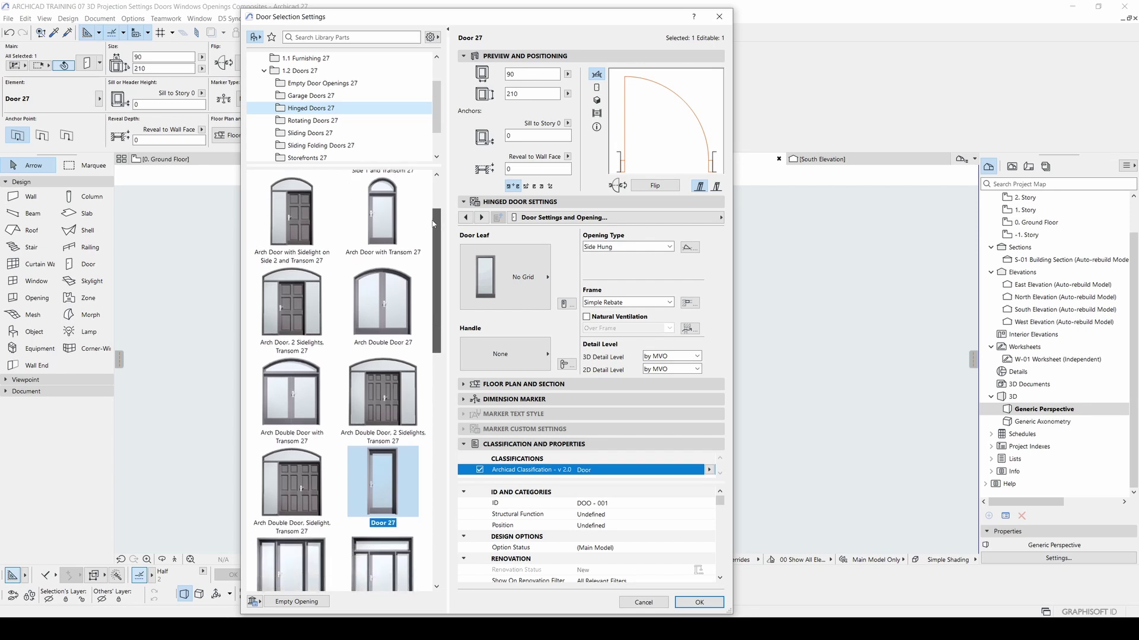
Step: Give the hinged door a French Leaf door leaf and add a handle
{"action": "left_click", "coordinate": [483, 267]}
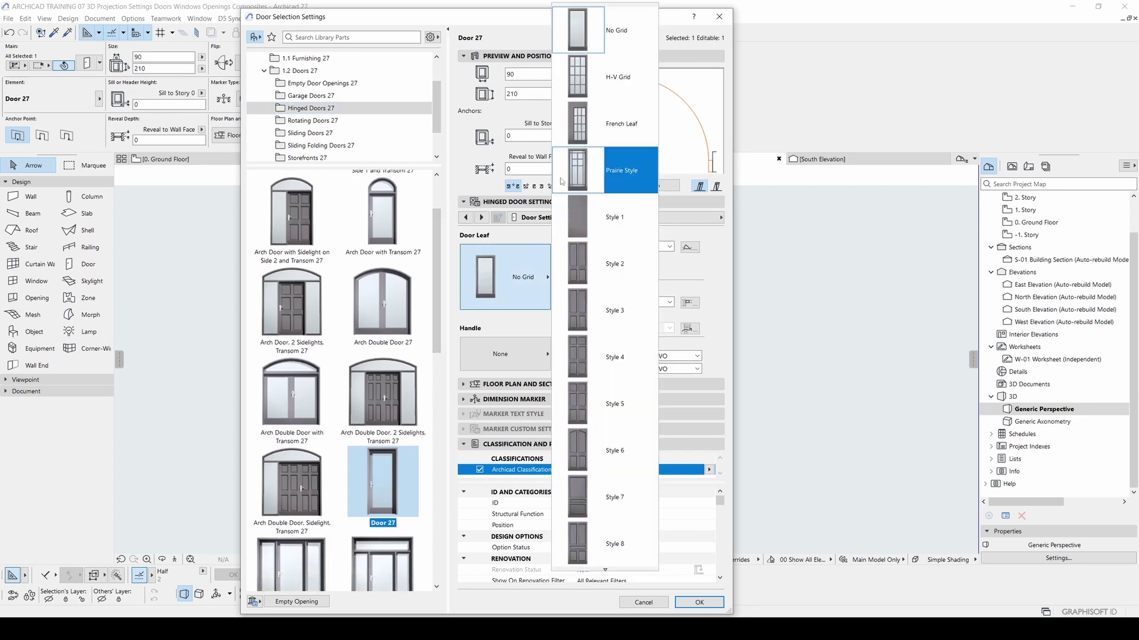
{"action": "left_click", "coordinate": [611, 131]}
{"action": "left_click", "coordinate": [481, 218]}
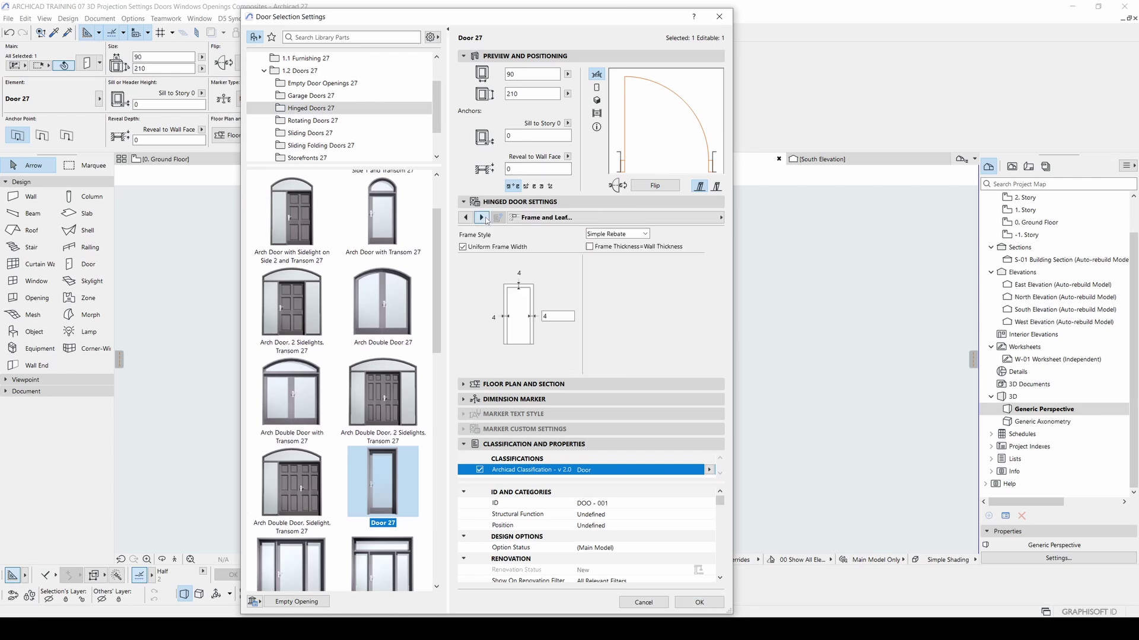
{"action": "left_click", "coordinate": [465, 218]}
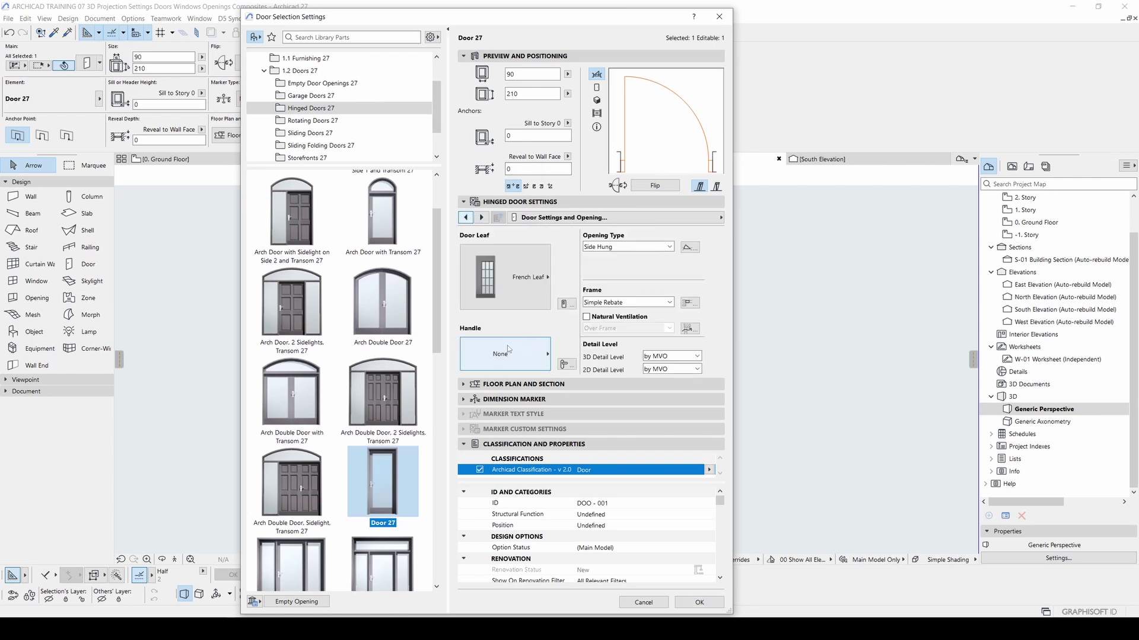
{"action": "left_click", "coordinate": [510, 350]}
{"action": "left_click", "coordinate": [593, 343]}
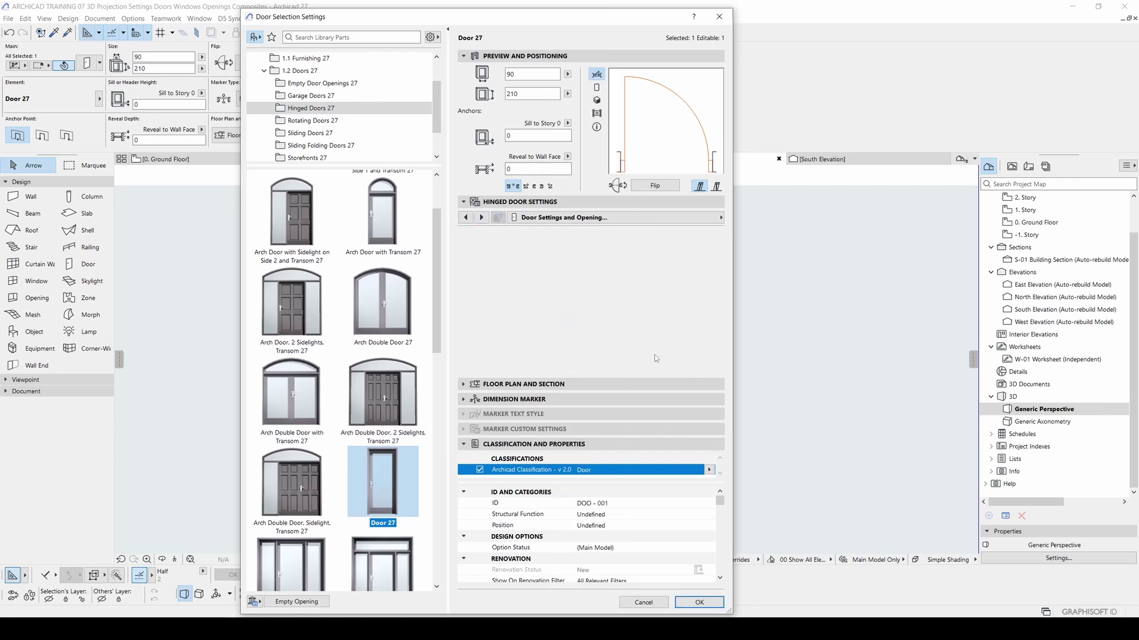
Step: Set the French leaf's frame widths to 15 lower and 5 upper, left and right, and preview the door in 3D and elevation
{"action": "left_click", "coordinate": [481, 218]}
{"action": "left_click", "coordinate": [481, 218]}
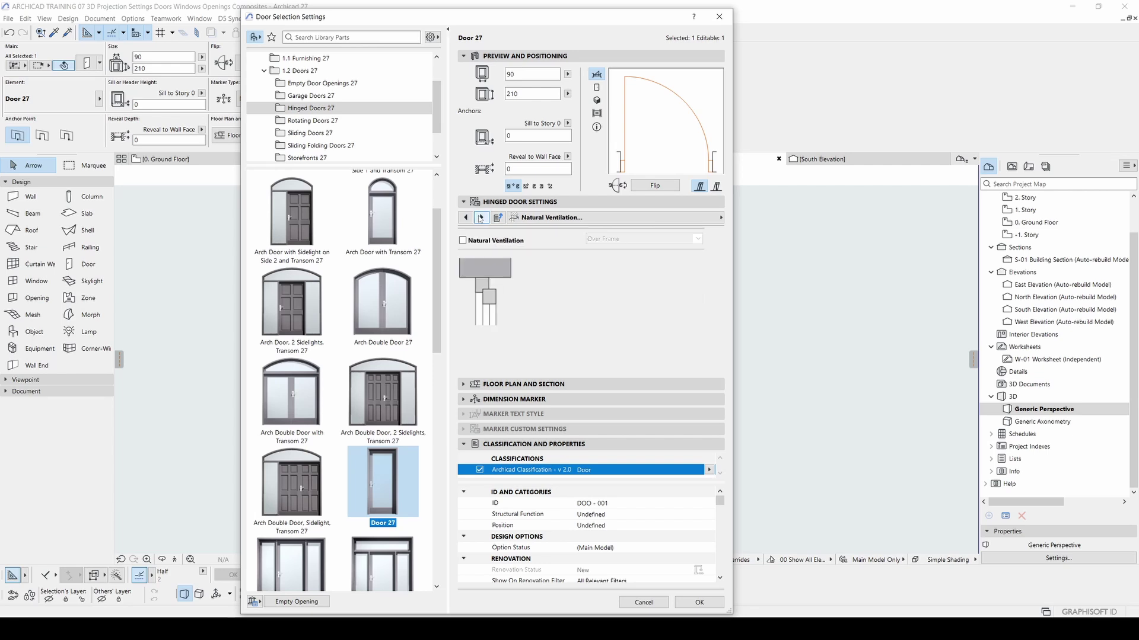
{"action": "left_click", "coordinate": [481, 218]}
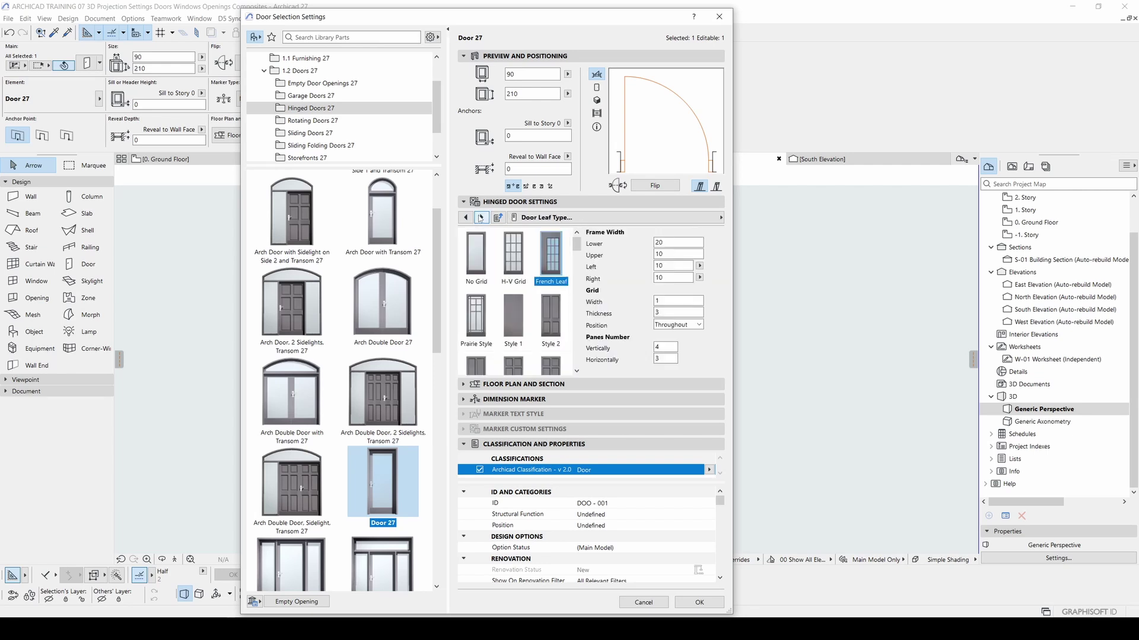
{"action": "left_click", "coordinate": [673, 267]}
{"action": "left_click", "coordinate": [663, 279]}
{"action": "type", "text": "5"}
{"action": "left_click", "coordinate": [667, 255]}
{"action": "type", "text": "5"}
{"action": "left_click", "coordinate": [665, 243]}
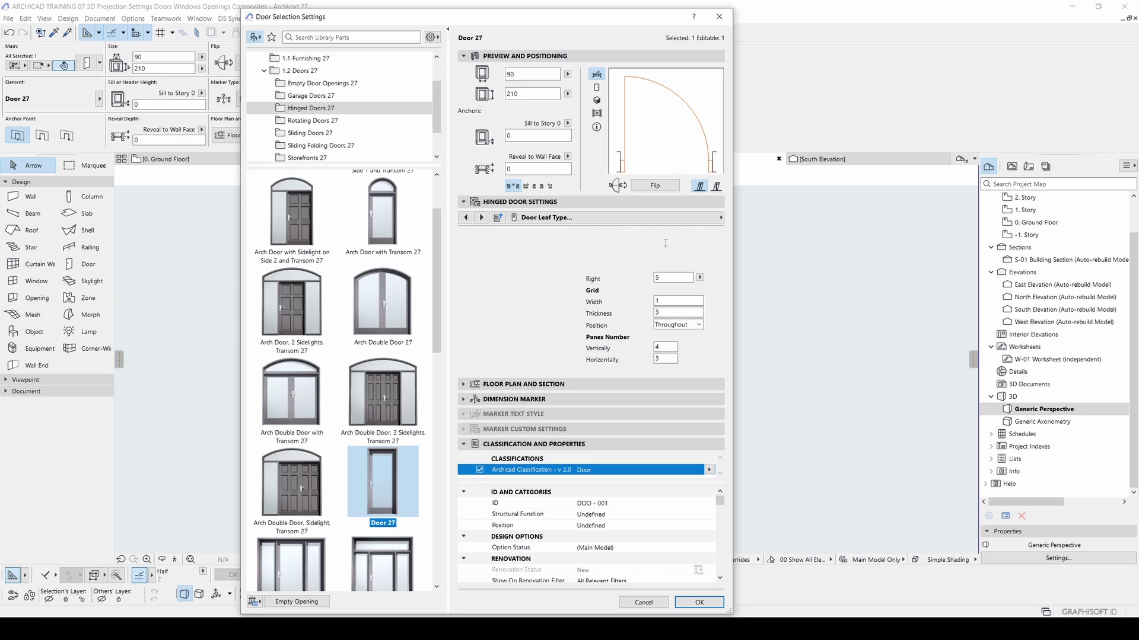
{"action": "type", "text": "15"}
{"action": "left_click", "coordinate": [670, 255]}
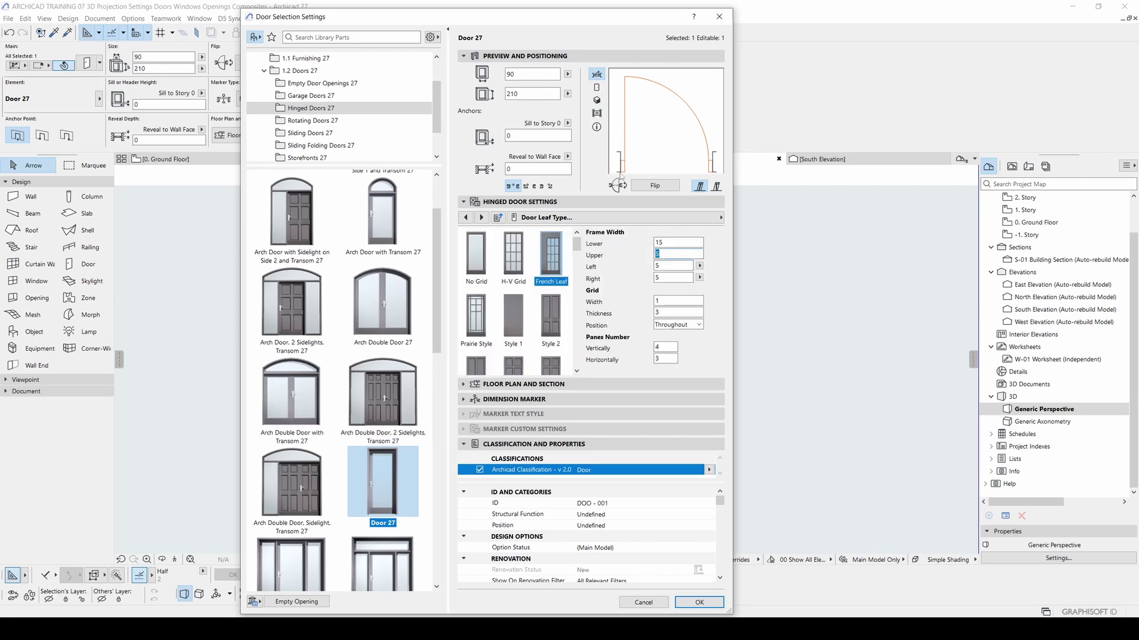
{"action": "left_click", "coordinate": [597, 101]}
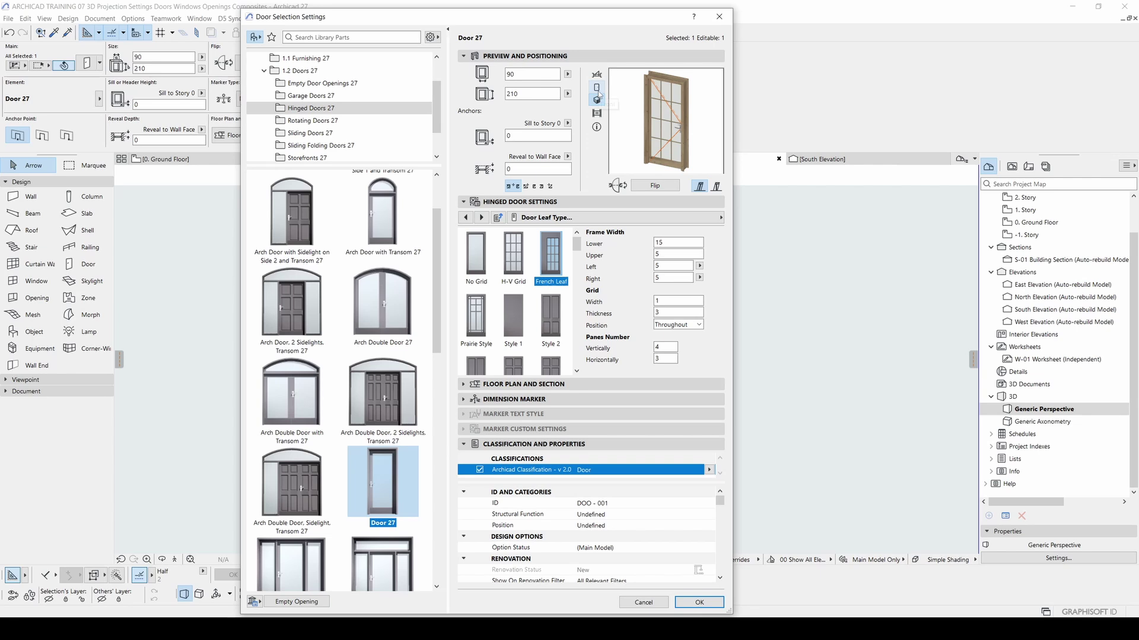
{"action": "left_click", "coordinate": [597, 87]}
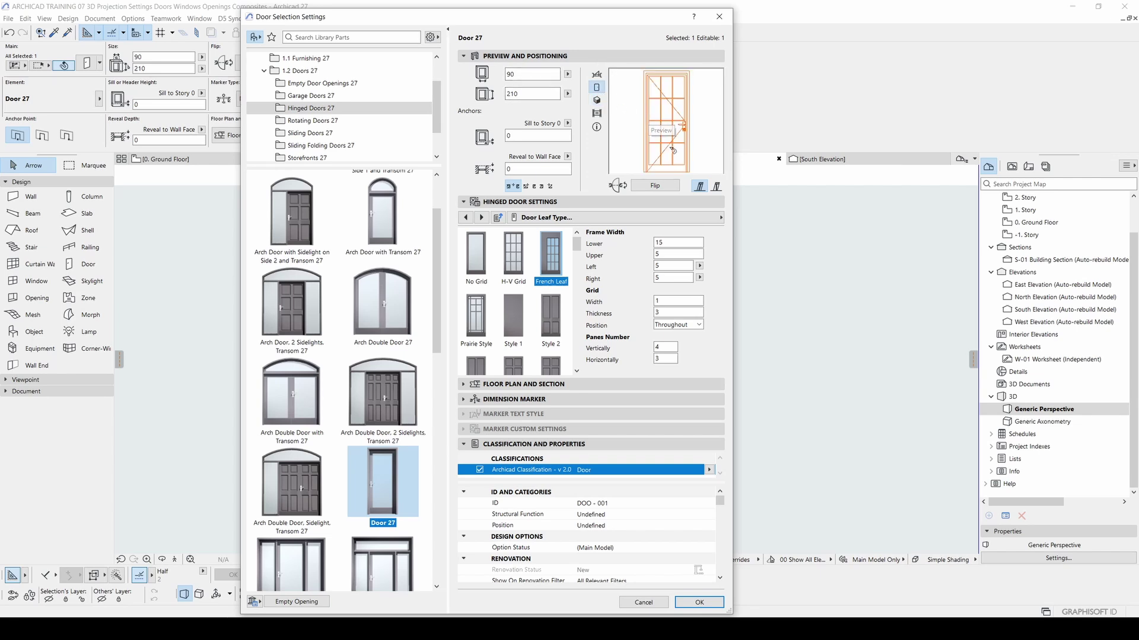
Step: Go to the hinged door's Model Attributes and enable Uniform Door Surfaces
{"action": "left_click", "coordinate": [482, 217]}
{"action": "left_click", "coordinate": [481, 217]}
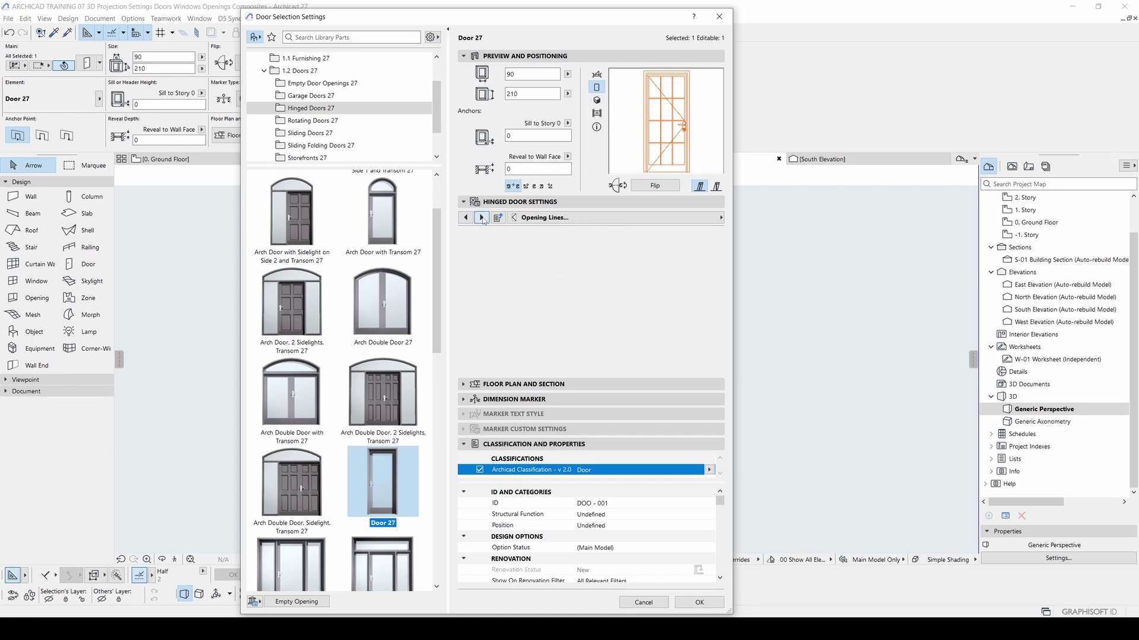
{"action": "left_click", "coordinate": [481, 218]}
{"action": "left_click", "coordinate": [466, 218]}
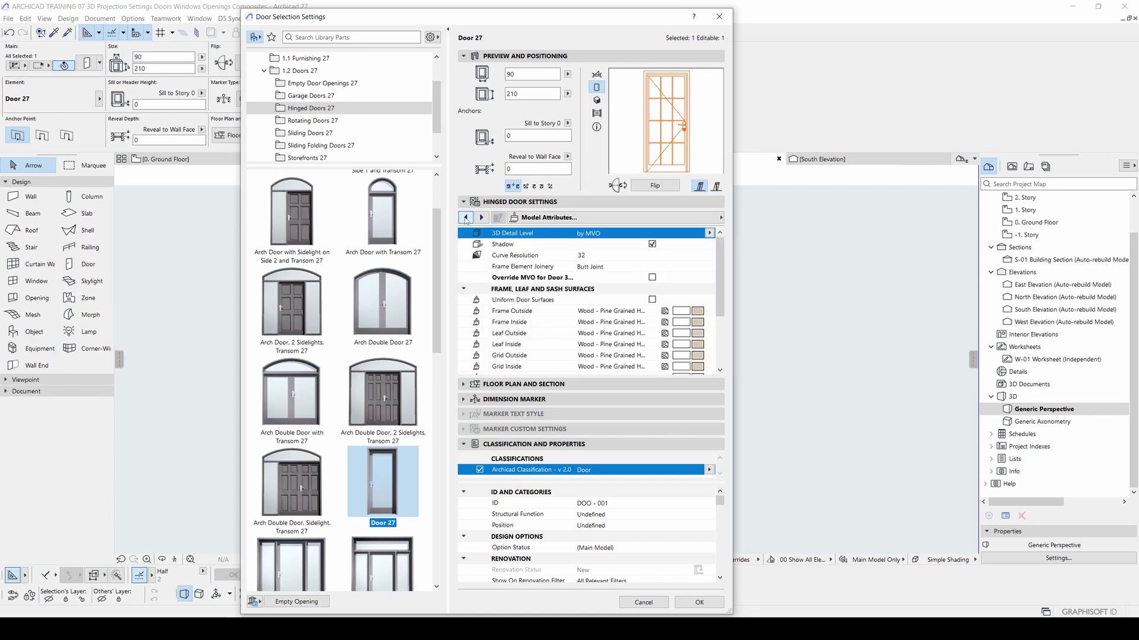
{"action": "left_click", "coordinate": [720, 218]}
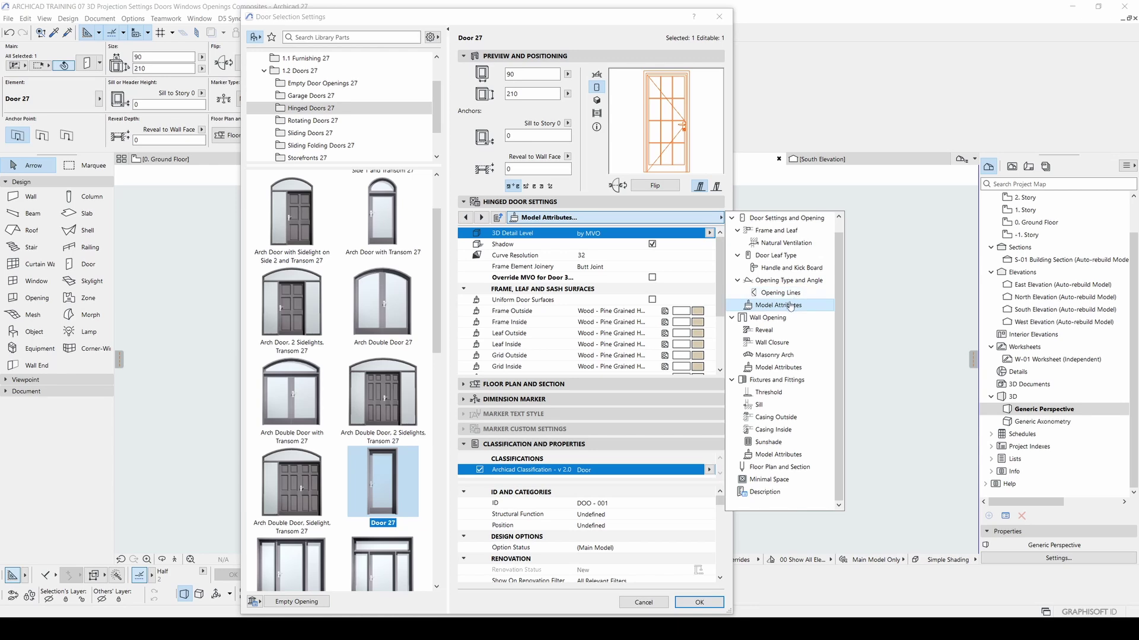
{"action": "left_click", "coordinate": [598, 226]}
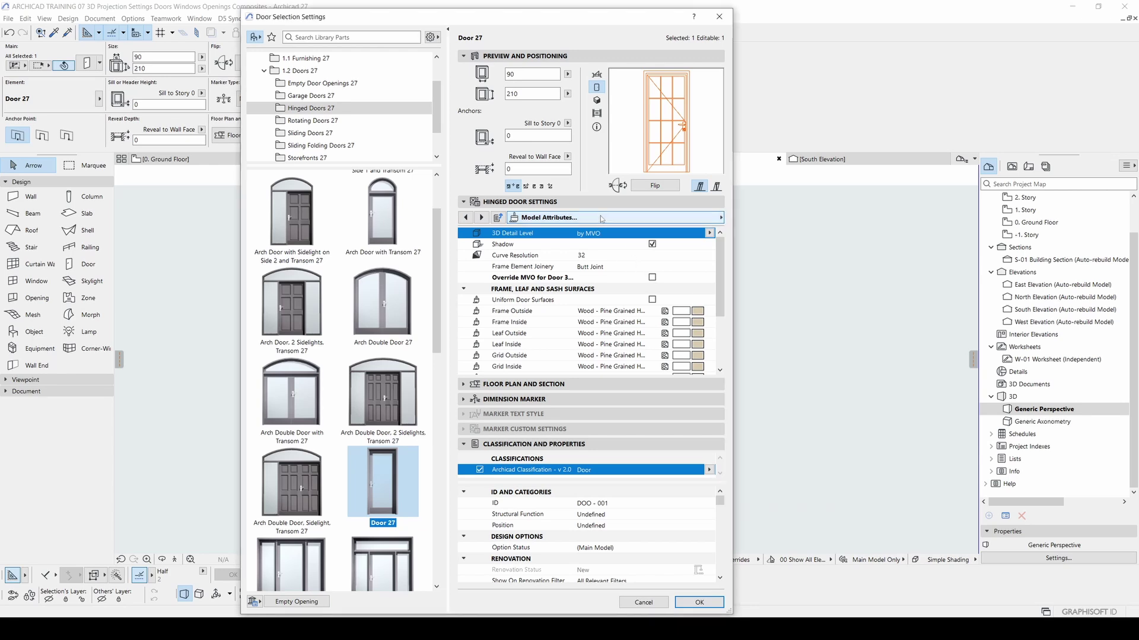
{"action": "left_click", "coordinate": [652, 300]}
Step: Search the surfaces for white and apply Paint - Titanium White to the door's frame, leaf and grid
{"action": "scroll", "coordinate": [676, 297], "scroll_direction": "down", "scroll_amount": 2}
{"action": "left_click", "coordinate": [700, 289]}
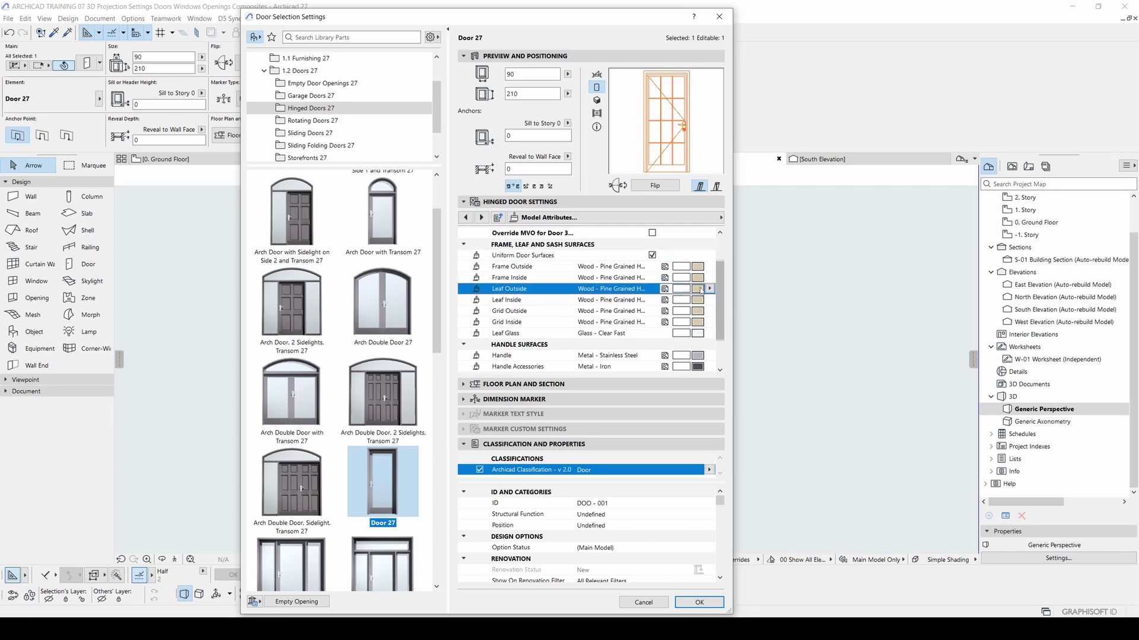
{"action": "left_click", "coordinate": [701, 289]}
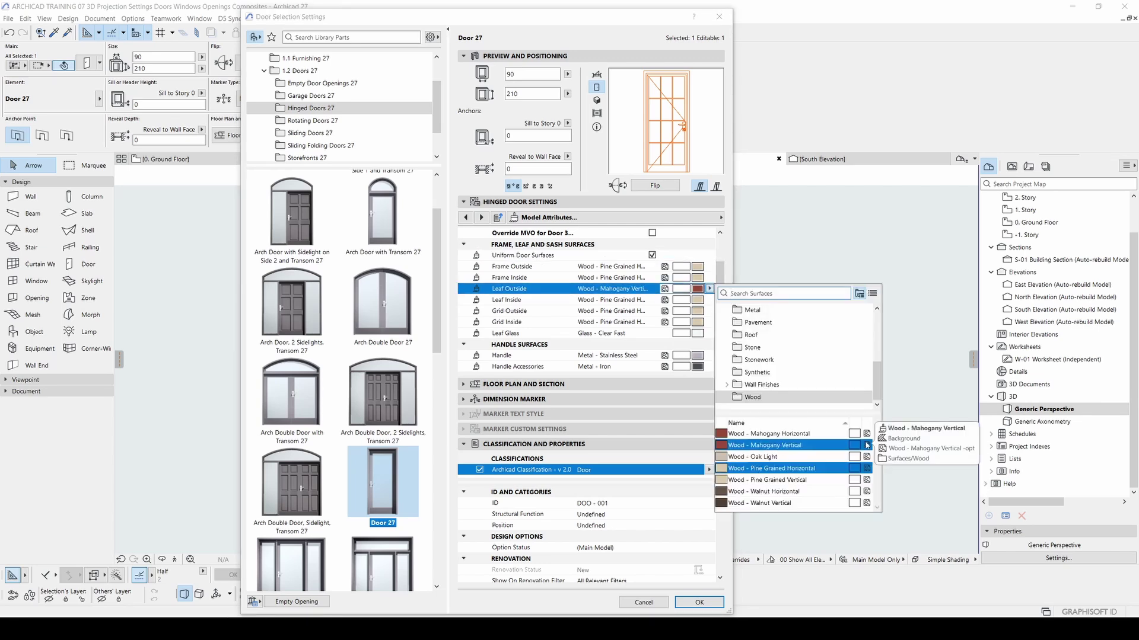
{"action": "left_click", "coordinate": [807, 458]}
{"action": "left_click", "coordinate": [754, 293]}
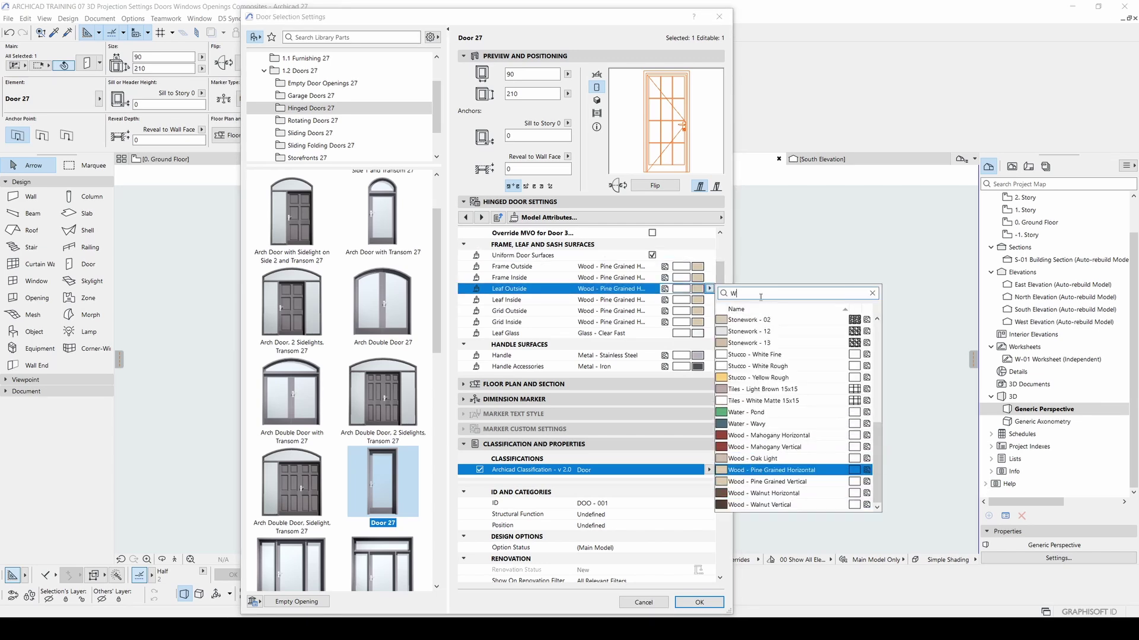
{"action": "type", "text": "WHI"}
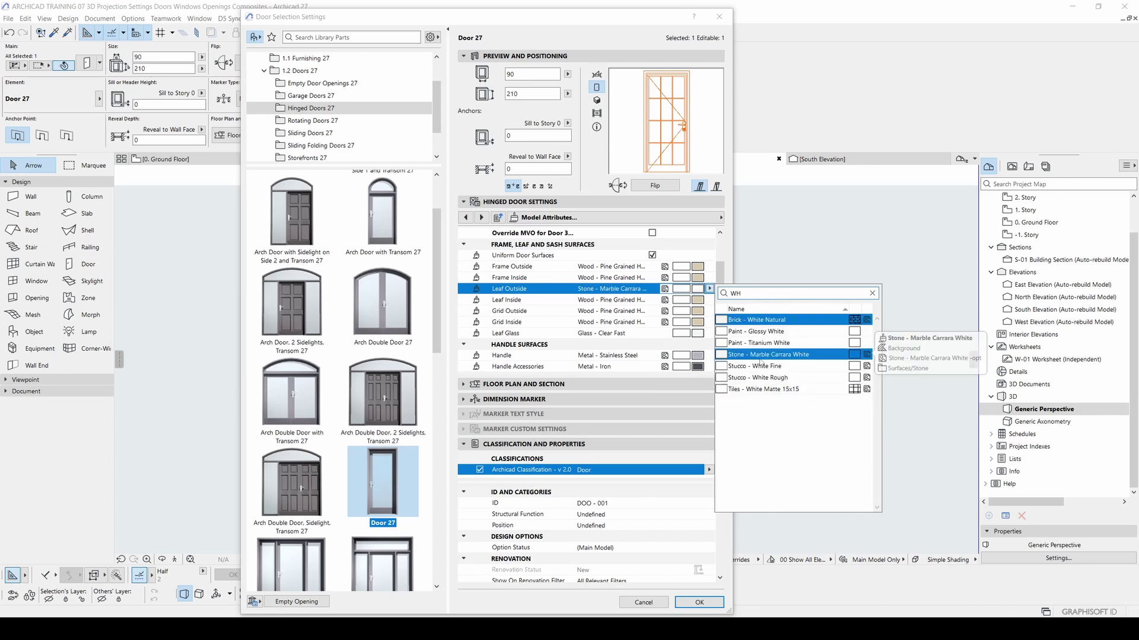
{"action": "left_click", "coordinate": [786, 345]}
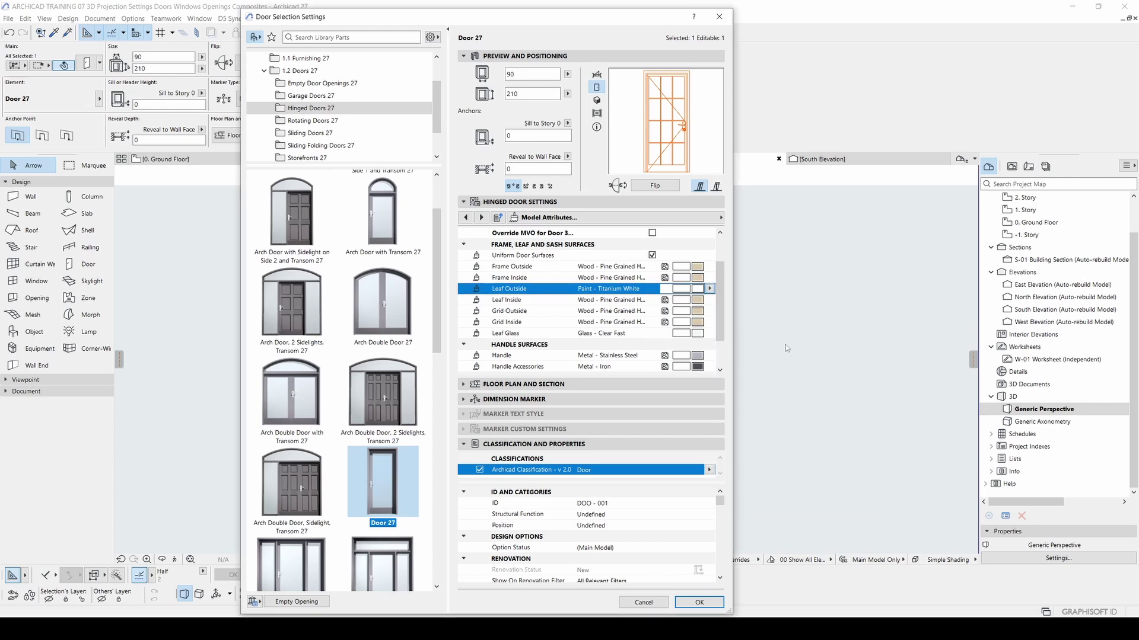
{"action": "scroll", "coordinate": [719, 367], "scroll_direction": "down", "scroll_amount": 2}
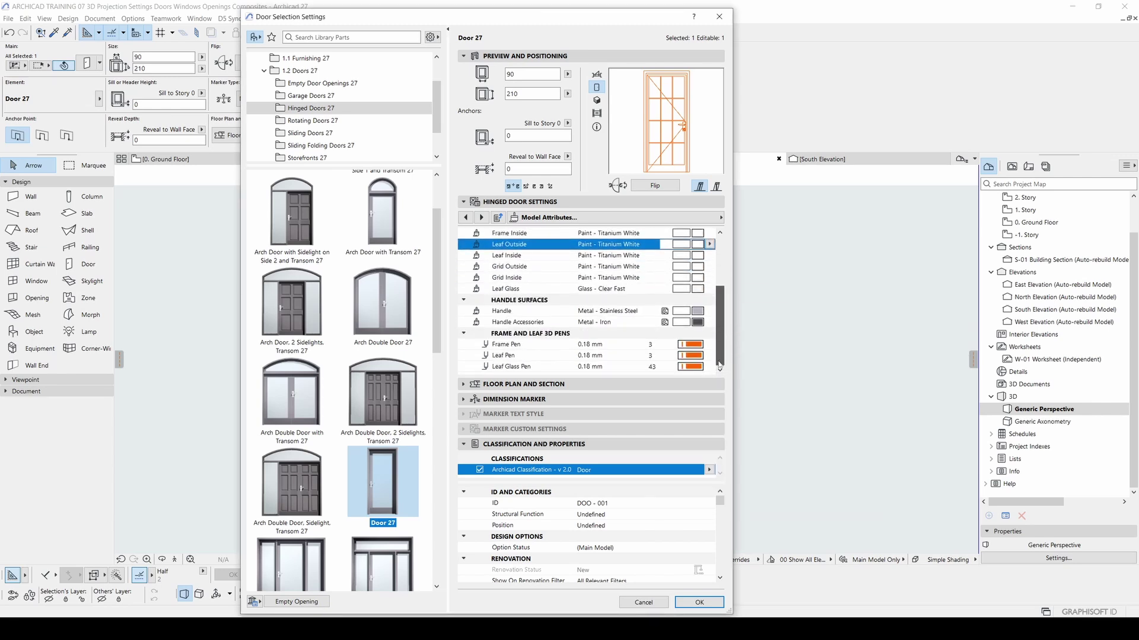
{"action": "scroll", "coordinate": [720, 367], "scroll_direction": "up", "scroll_amount": 2}
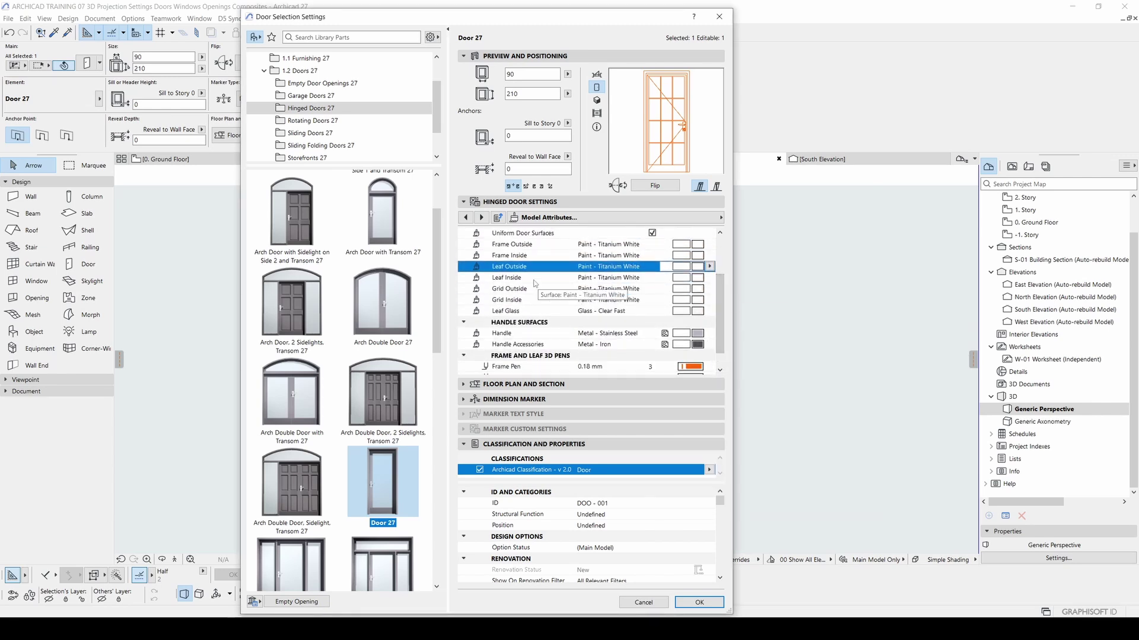
Step: Examine the hinged door's Wall Opening settings, including the available reveal types and the Reveal and Wall Closure options
{"action": "left_click", "coordinate": [481, 218]}
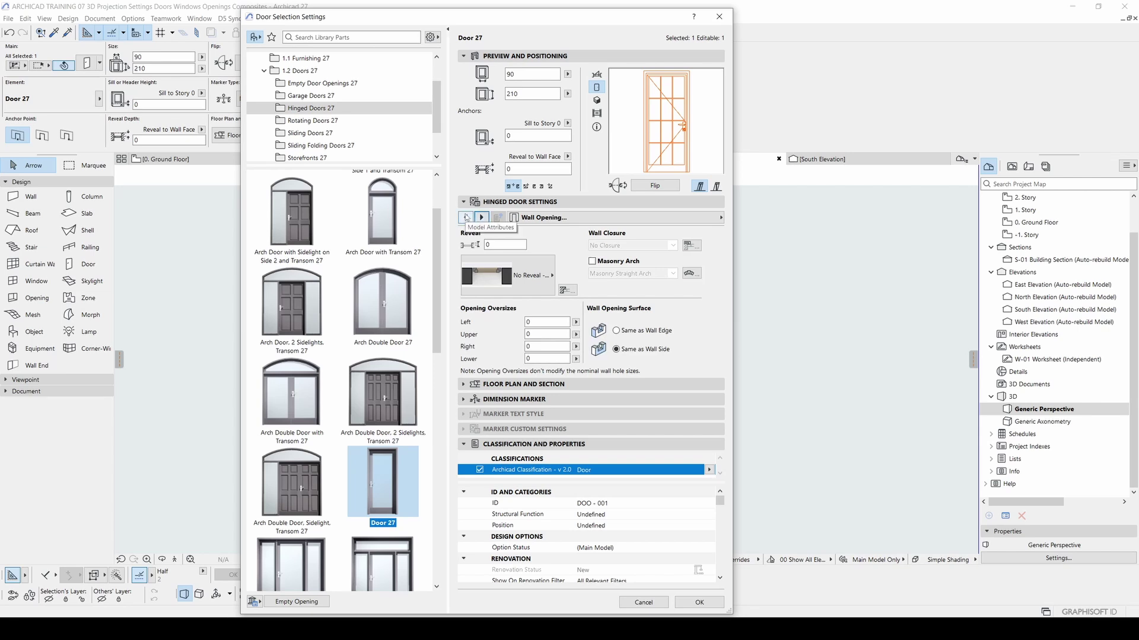
{"action": "left_click", "coordinate": [488, 276]}
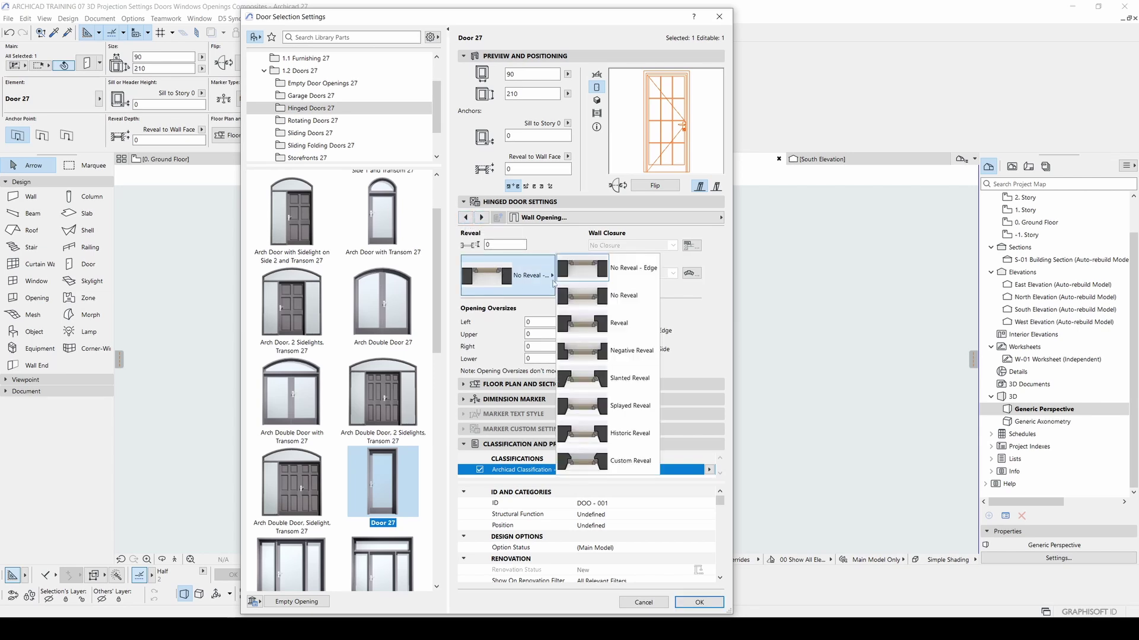
{"action": "left_click", "coordinate": [501, 274]}
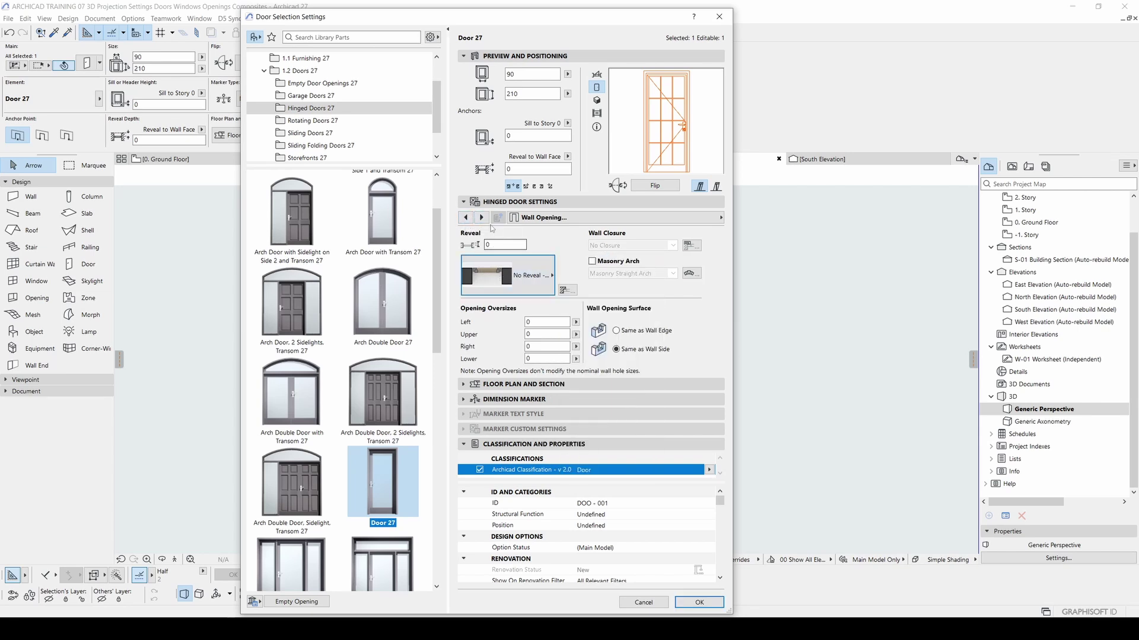
{"action": "left_click", "coordinate": [480, 217]}
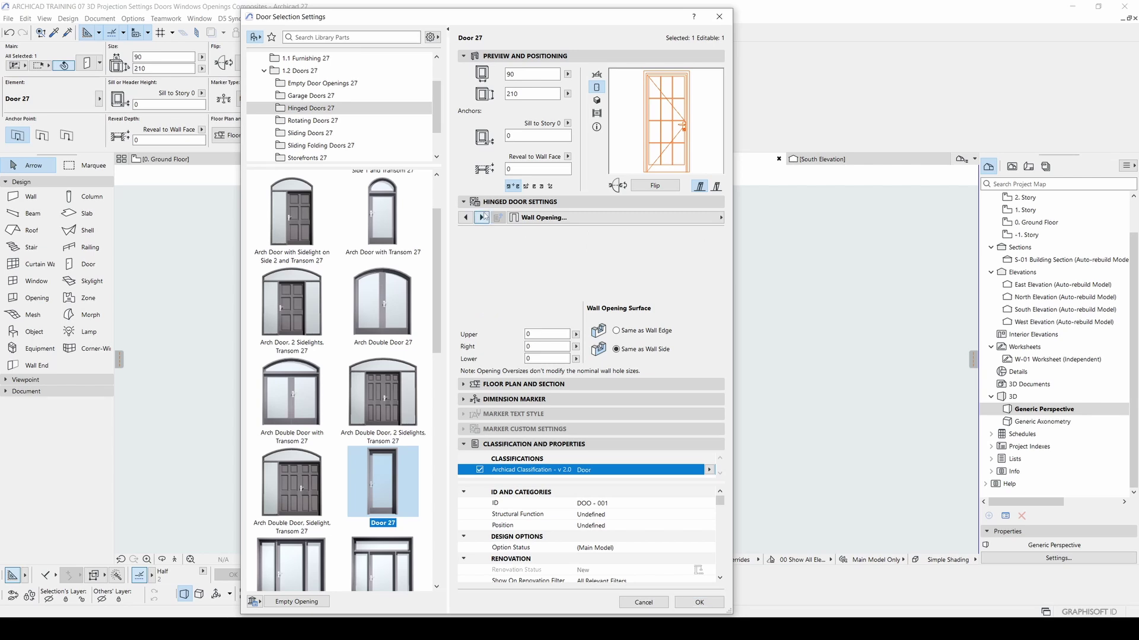
{"action": "left_click", "coordinate": [480, 218]}
{"action": "left_click", "coordinate": [480, 218]}
{"action": "left_click", "coordinate": [465, 218]}
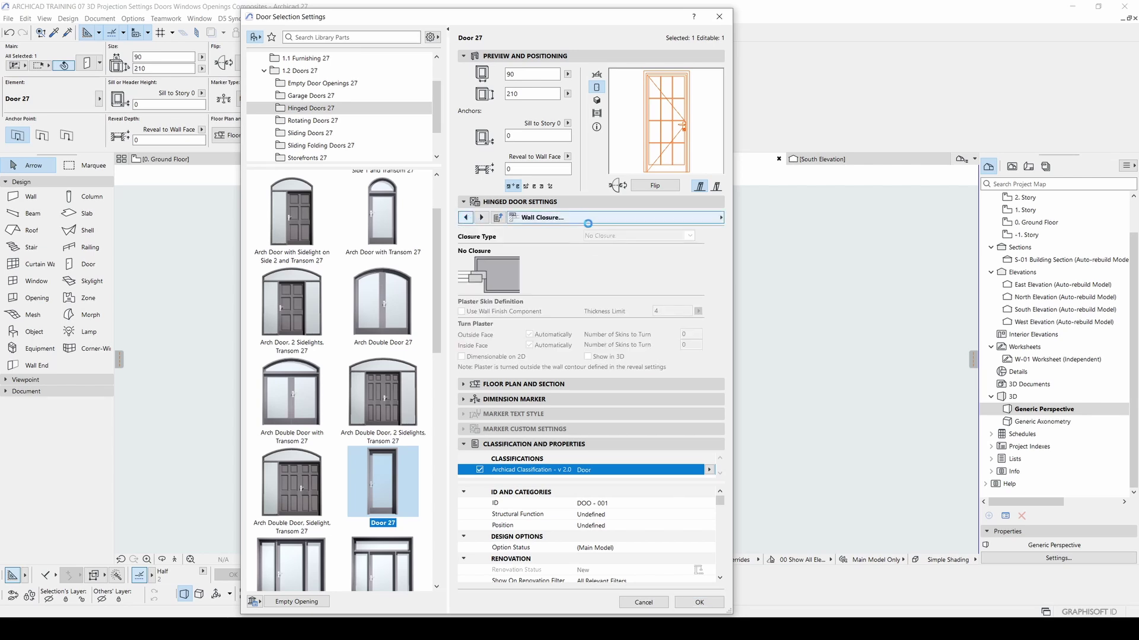
{"action": "left_click", "coordinate": [466, 217]}
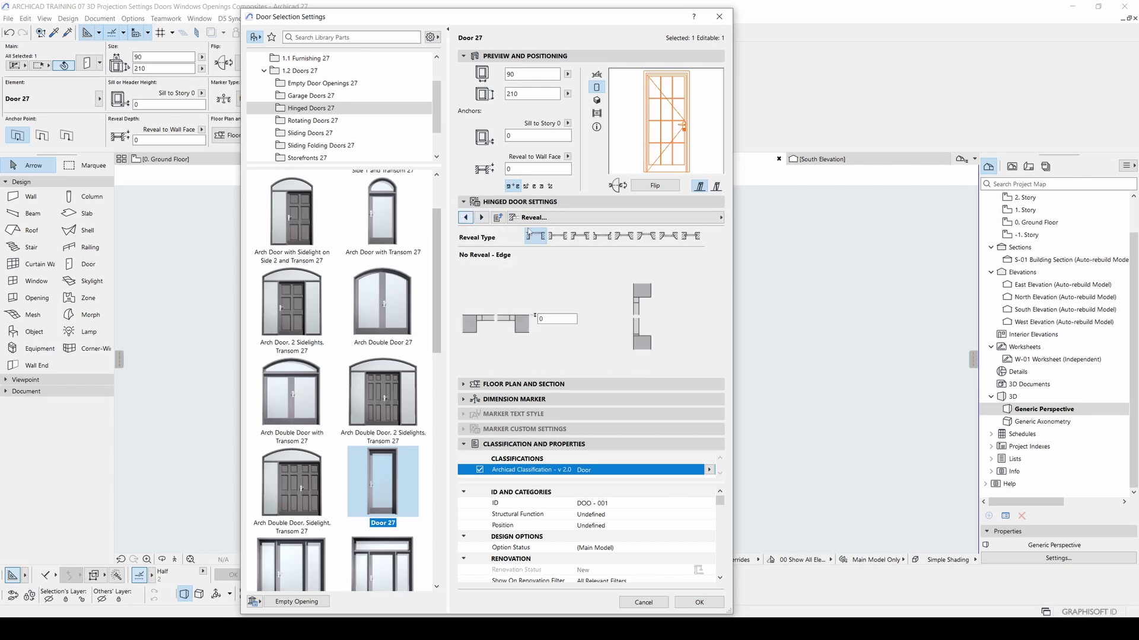
{"action": "left_click", "coordinate": [481, 218]}
{"action": "left_click", "coordinate": [481, 218]}
{"action": "left_click", "coordinate": [481, 218]}
{"action": "left_click", "coordinate": [481, 218]}
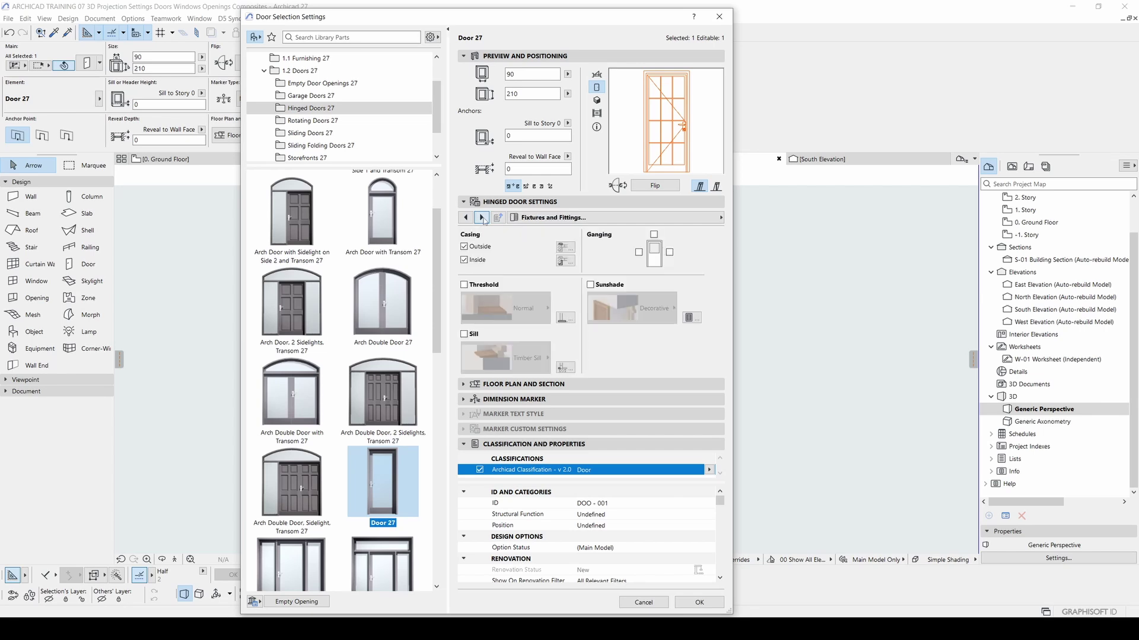
Step: Add a Normal threshold, a Timber Sill and a Decorative sunshade in the hinged door's Fixtures and Fittings
{"action": "left_click", "coordinate": [483, 220]}
{"action": "left_click", "coordinate": [466, 217]}
{"action": "left_click", "coordinate": [464, 285]}
{"action": "left_click", "coordinate": [463, 334]}
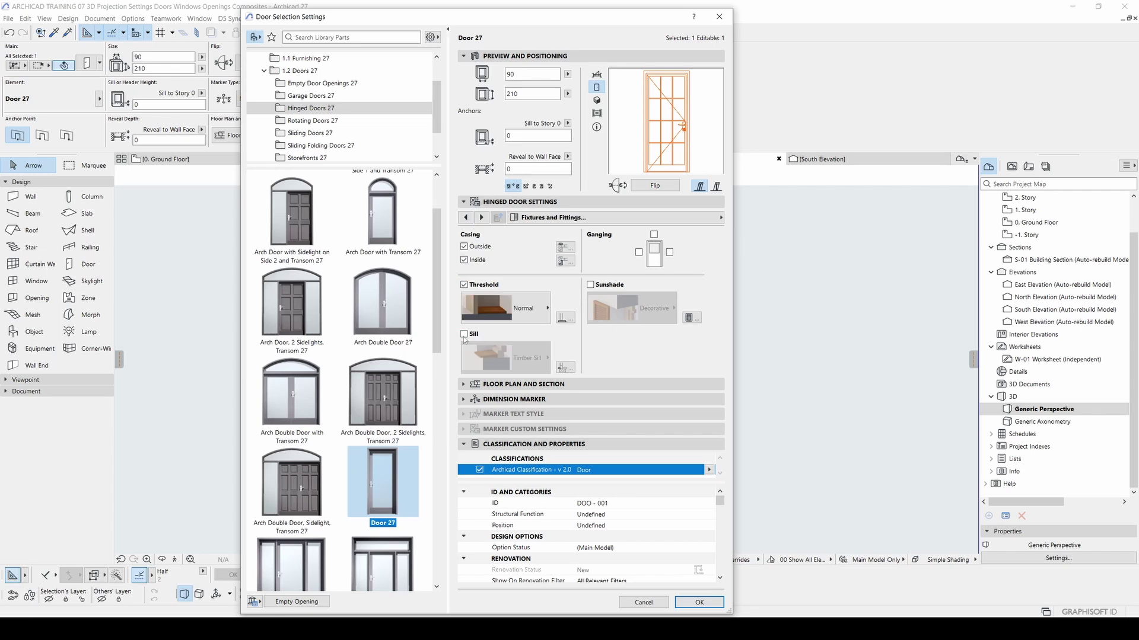
{"action": "left_click", "coordinate": [590, 285]}
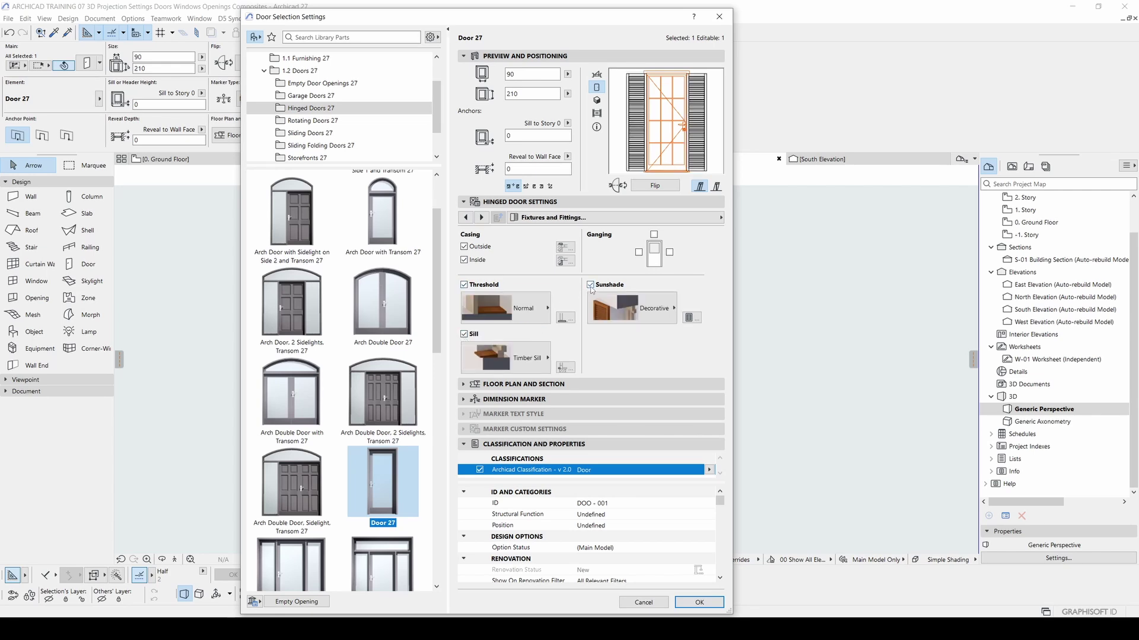
Step: Review the door's sill, casing and floor plan options, apply its settings, and inspect the door in 3D
{"action": "left_click", "coordinate": [477, 215]}
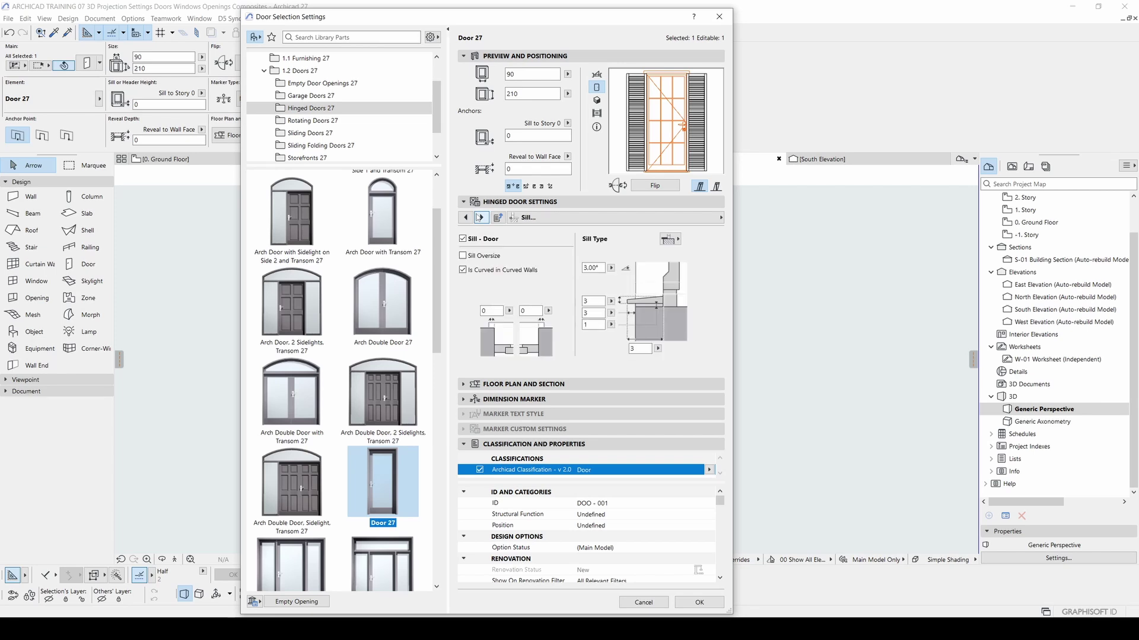
{"action": "left_click", "coordinate": [477, 215]}
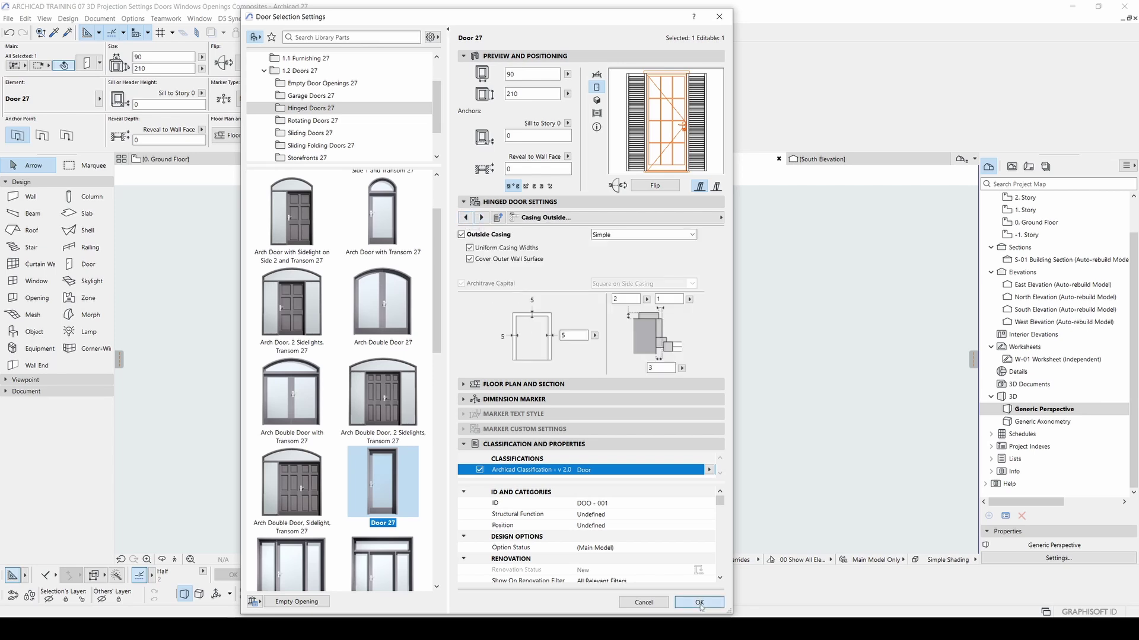
{"action": "left_click", "coordinate": [481, 217]}
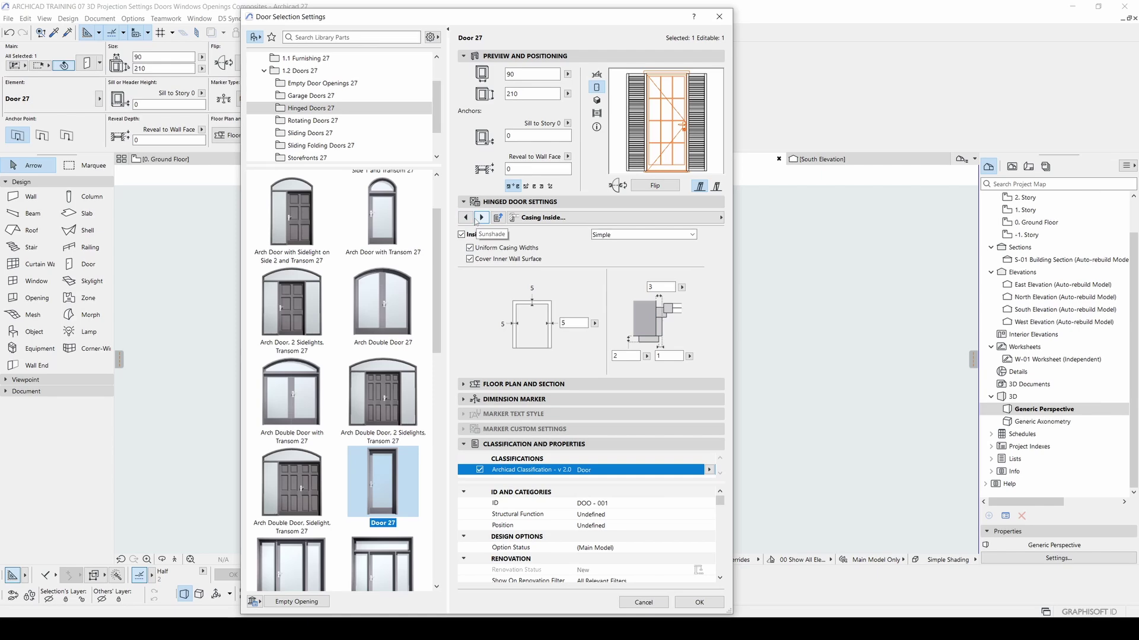
{"action": "left_click", "coordinate": [476, 219]}
{"action": "left_click", "coordinate": [481, 218]}
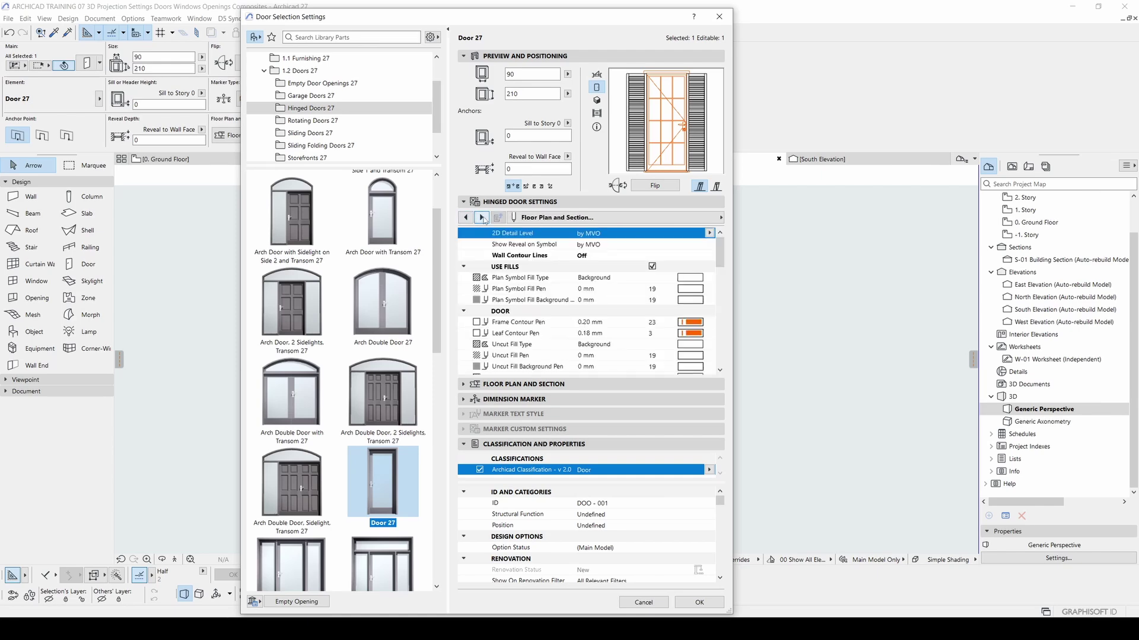
{"action": "left_click", "coordinate": [482, 218]}
{"action": "left_click", "coordinate": [700, 602]}
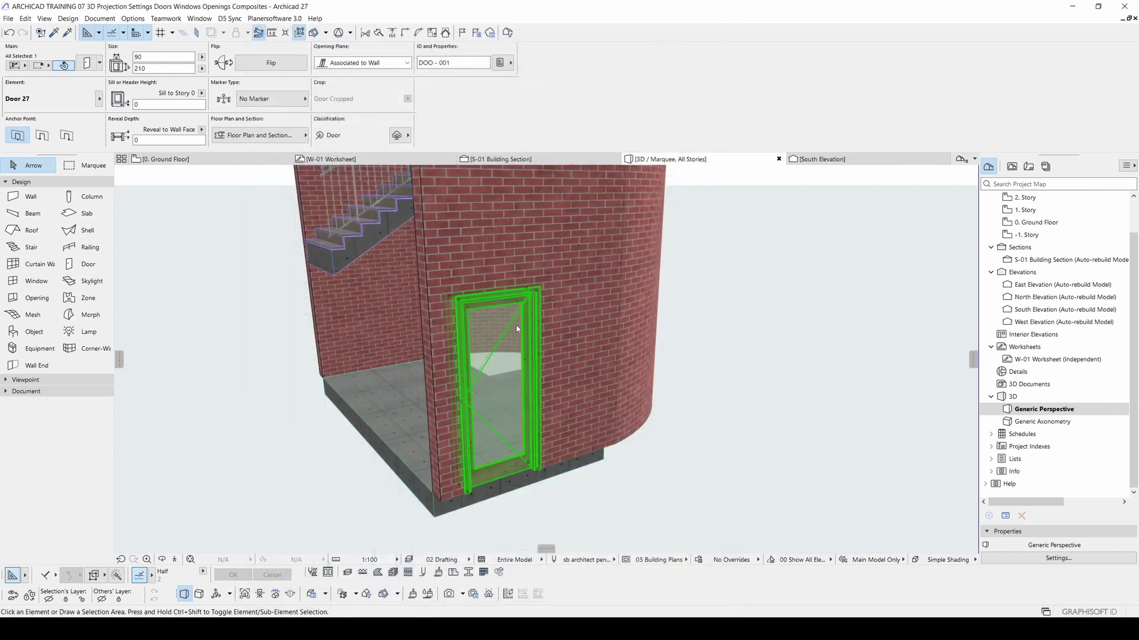
{"action": "scroll", "coordinate": [634, 486], "scroll_direction": "up", "scroll_amount": 3}
{"action": "middle_click_drag", "start_coordinate": [278, 328], "coordinate": [324, 337], "text": "shift"}
{"action": "scroll", "coordinate": [587, 374], "scroll_direction": "down", "scroll_amount": 3}
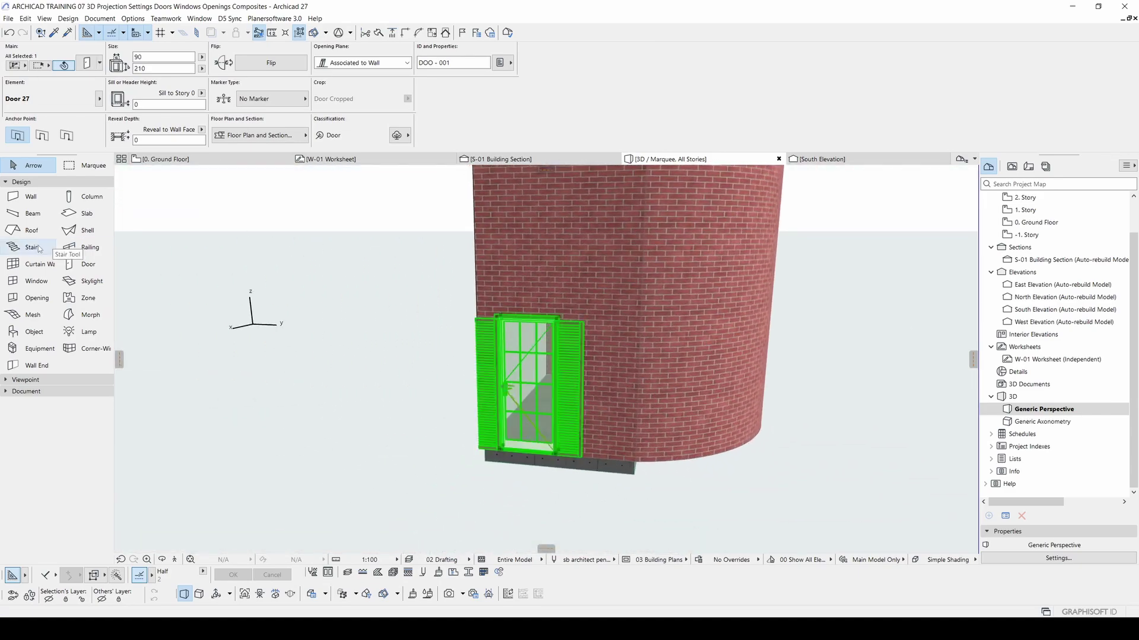
{"action": "key", "text": "Escape"}
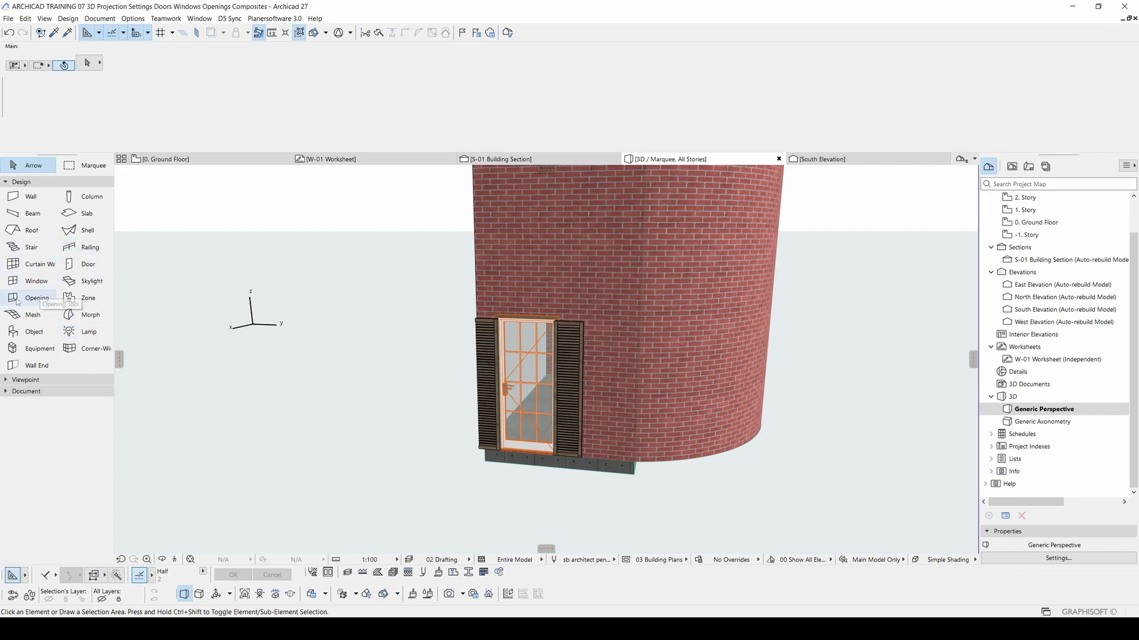
Step: Place a 90 by 150 window with a sill height of 100 at the middle of the curved wall on the Ground Floor plan
{"action": "left_click", "coordinate": [32, 287]}
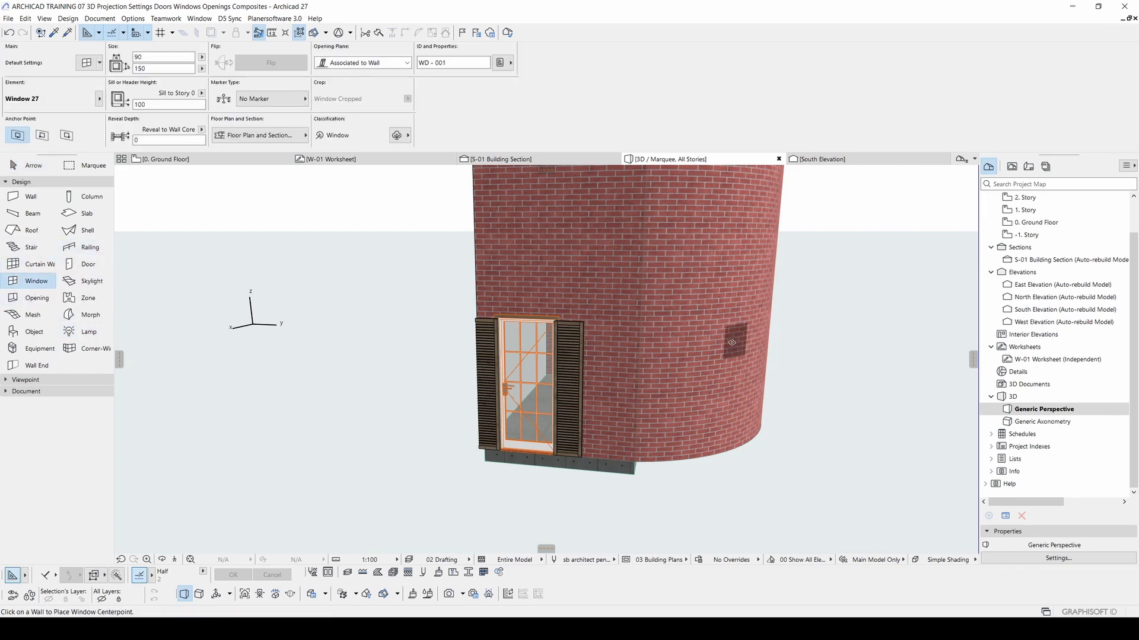
{"action": "key", "text": "F2"}
{"action": "middle_click_drag", "start_coordinate": [500, 222], "coordinate": [554, 377]}
{"action": "scroll", "coordinate": [541, 365], "scroll_direction": "down", "scroll_amount": 1}
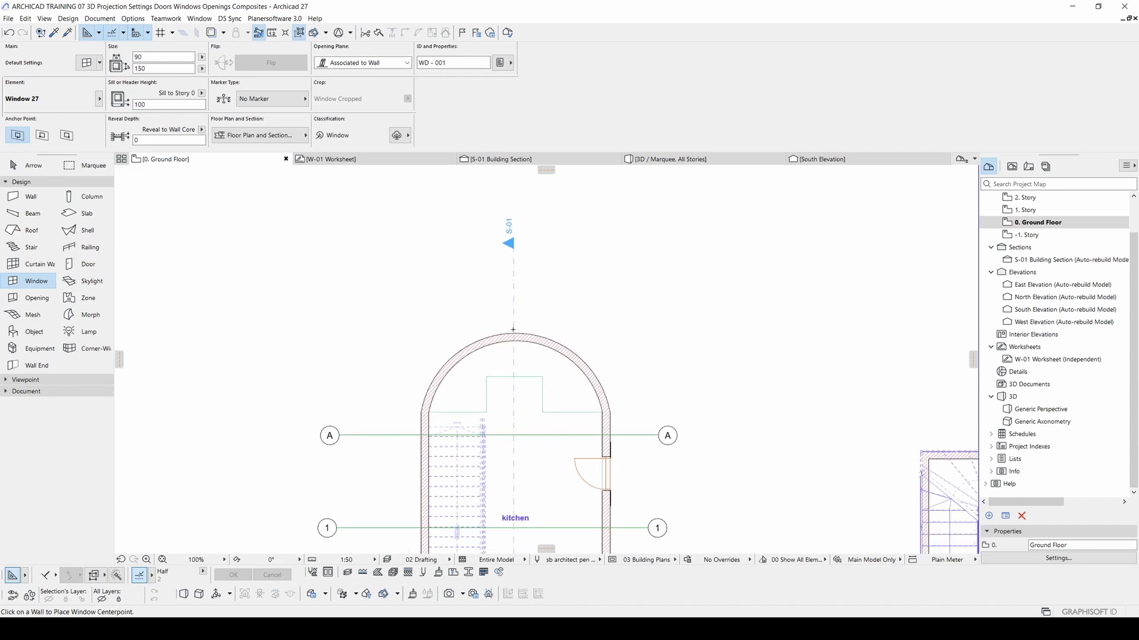
{"action": "left_click", "coordinate": [516, 330]}
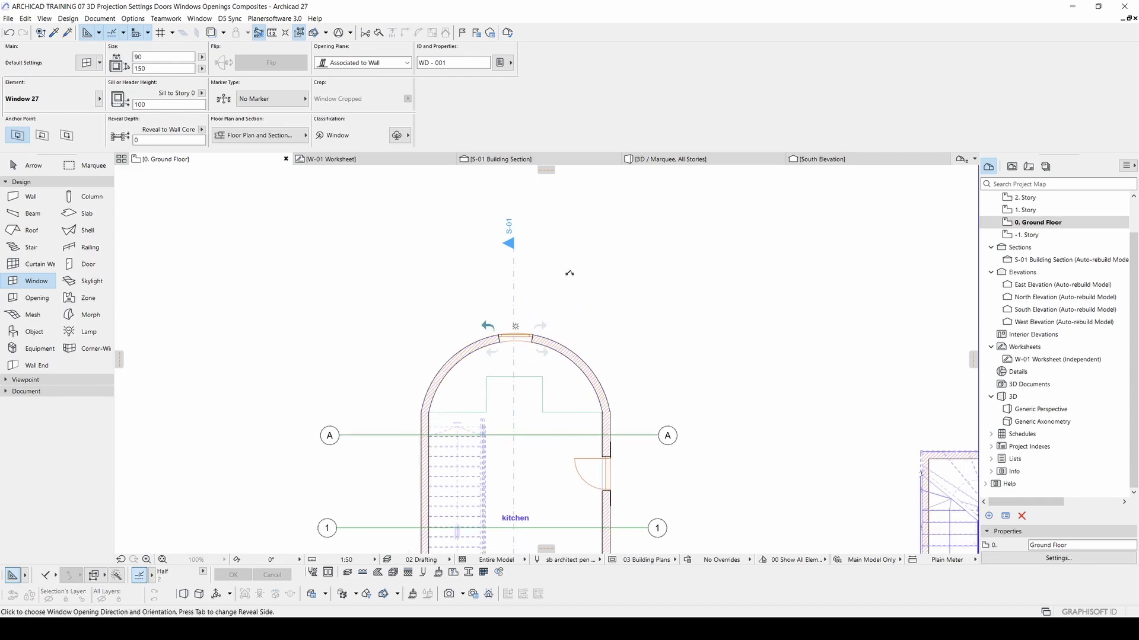
{"action": "key", "text": "Escape"}
Step: Select the curved wall's window in the 3D view and set its Reveal to Wall Core depth to 8
{"action": "key", "text": "F3"}
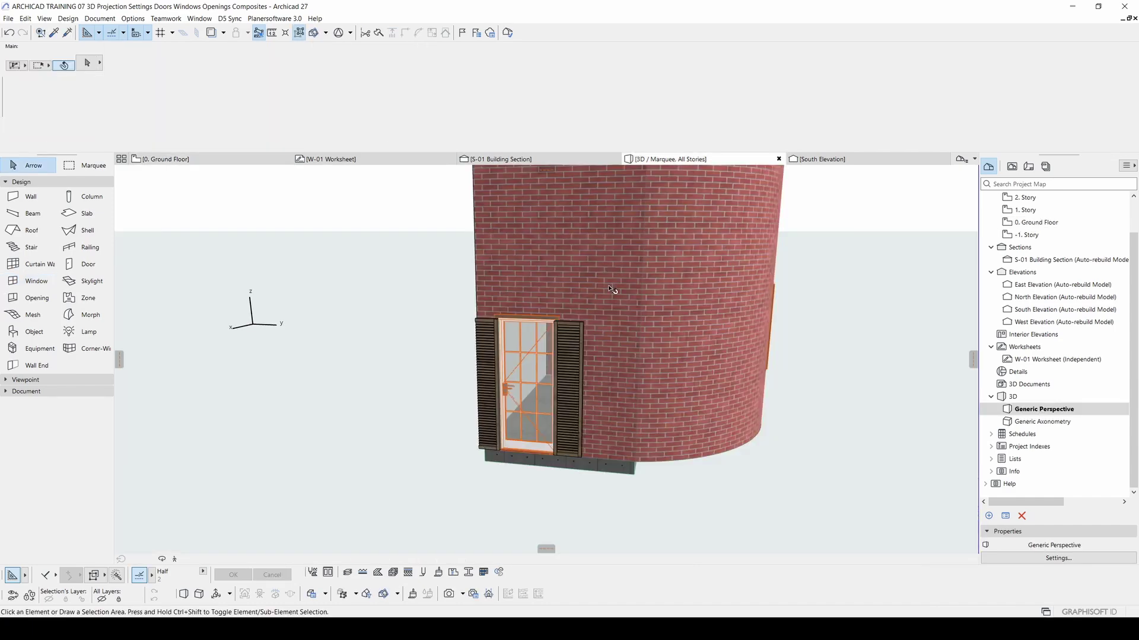
{"action": "middle_click_drag", "start_coordinate": [663, 343], "coordinate": [681, 397], "text": "shift"}
{"action": "scroll", "coordinate": [581, 357], "scroll_direction": "up", "scroll_amount": 3}
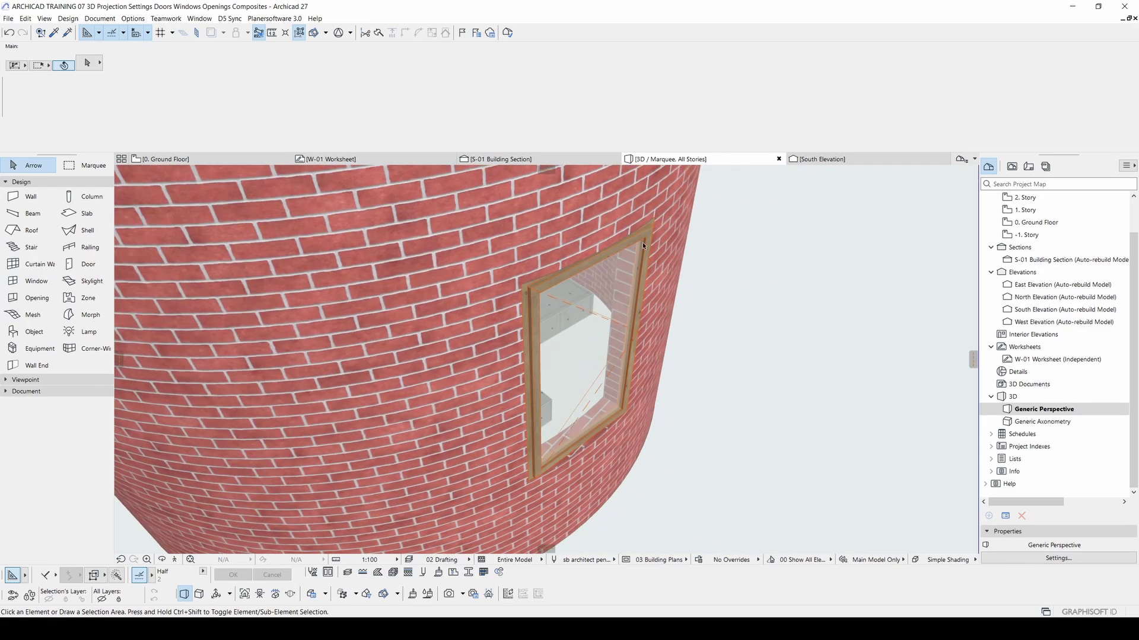
{"action": "middle_click_drag", "start_coordinate": [601, 247], "coordinate": [549, 322], "text": "shift"}
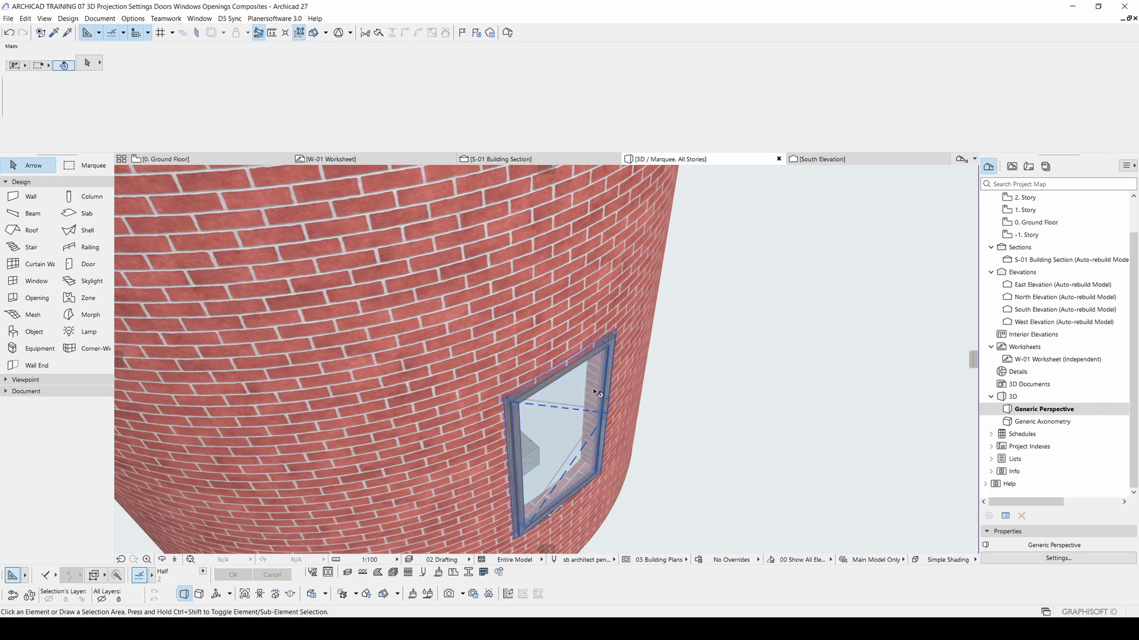
{"action": "middle_click_drag", "start_coordinate": [560, 390], "coordinate": [560, 341], "text": "shift"}
{"action": "left_click", "coordinate": [560, 382]}
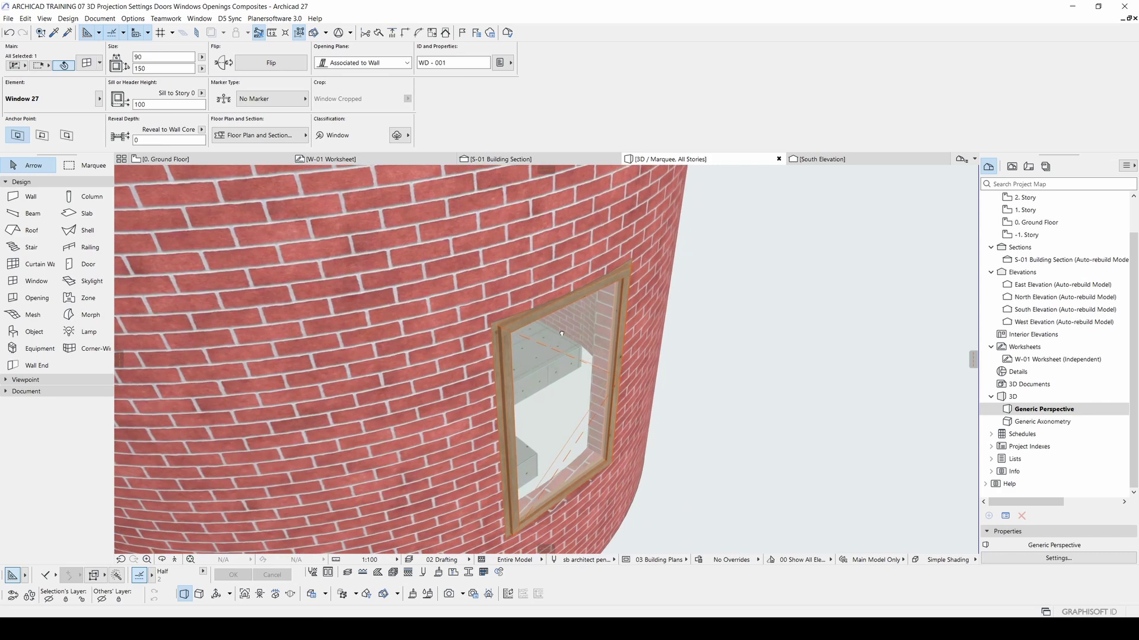
{"action": "left_click", "coordinate": [163, 140]}
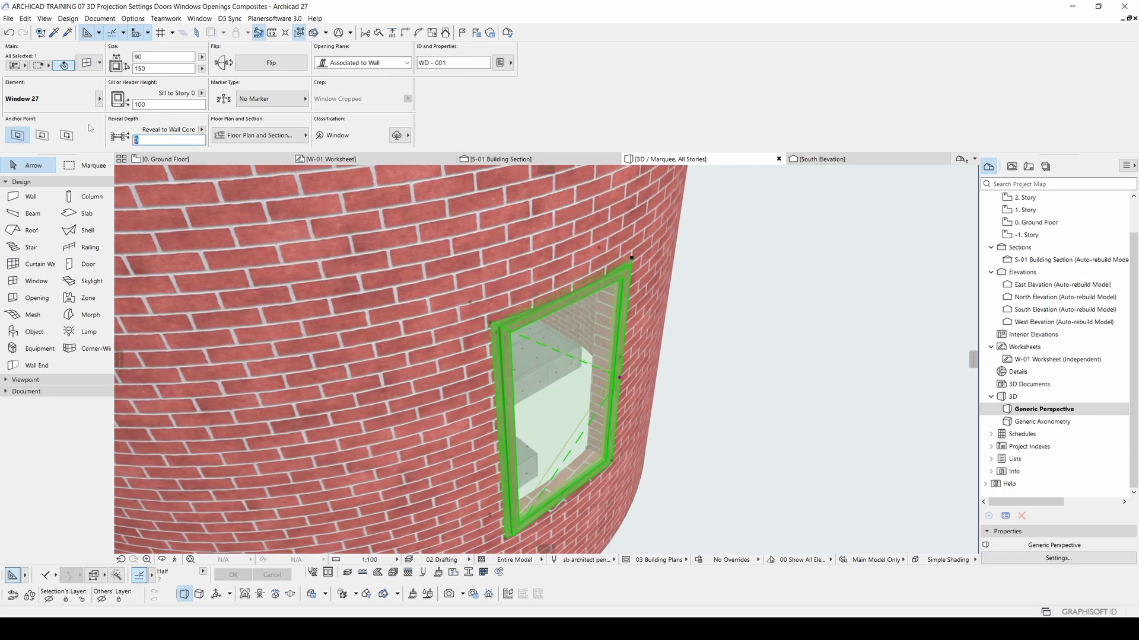
{"action": "key", "text": "Return"}
{"action": "middle_click_drag", "start_coordinate": [634, 374], "coordinate": [528, 299], "text": "shift"}
{"action": "left_click_drag", "start_coordinate": [161, 140], "coordinate": [94, 141]}
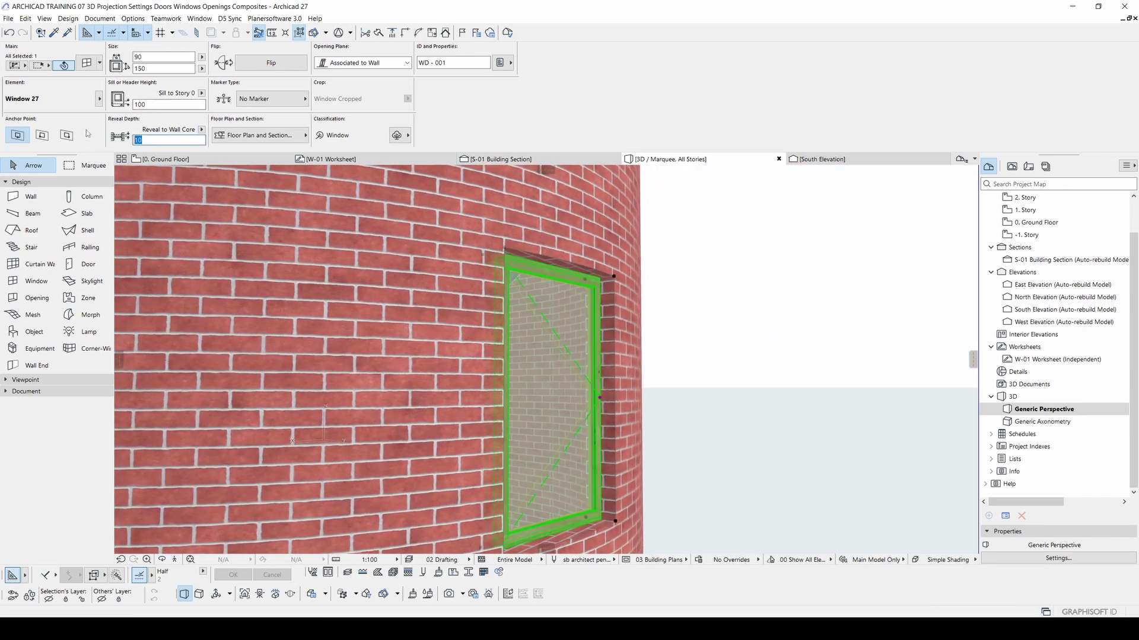
{"action": "key", "text": "Return"}
Step: Open the selected window's settings and replace its type with Vertical Multi-Sash Window 27 from Basic Windows 27
{"action": "scroll", "coordinate": [557, 359], "scroll_direction": "down", "scroll_amount": 5}
{"action": "middle_click_drag", "start_coordinate": [557, 358], "coordinate": [502, 317]}
{"action": "key", "text": "ctrl+t"}
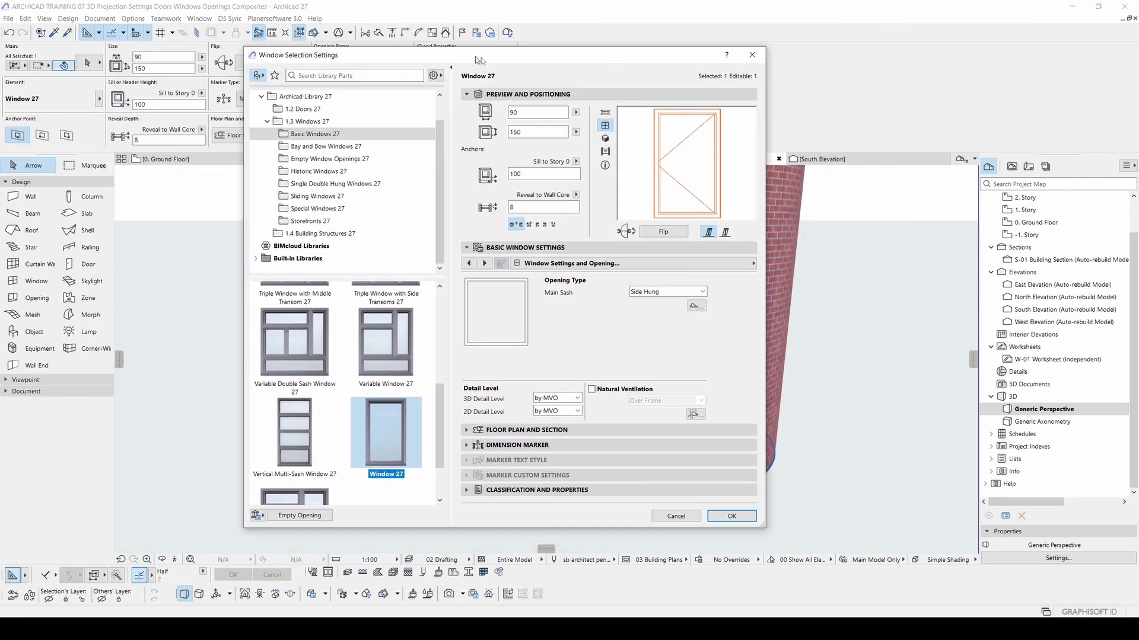
{"action": "left_click_drag", "start_coordinate": [469, 59], "coordinate": [491, 65]}
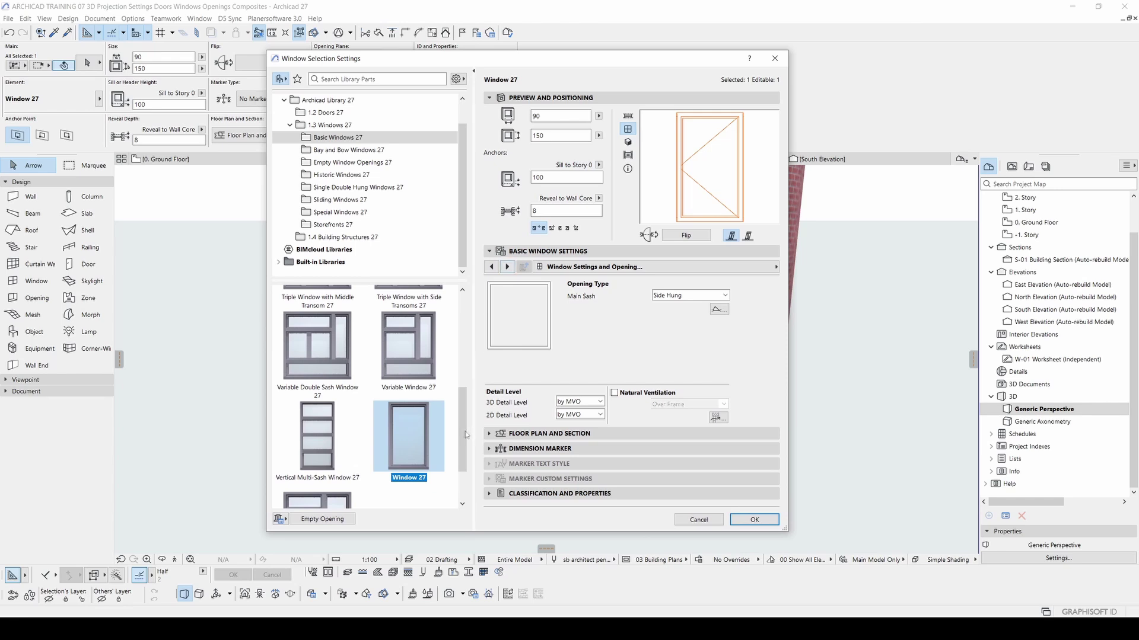
{"action": "left_click", "coordinate": [506, 267]}
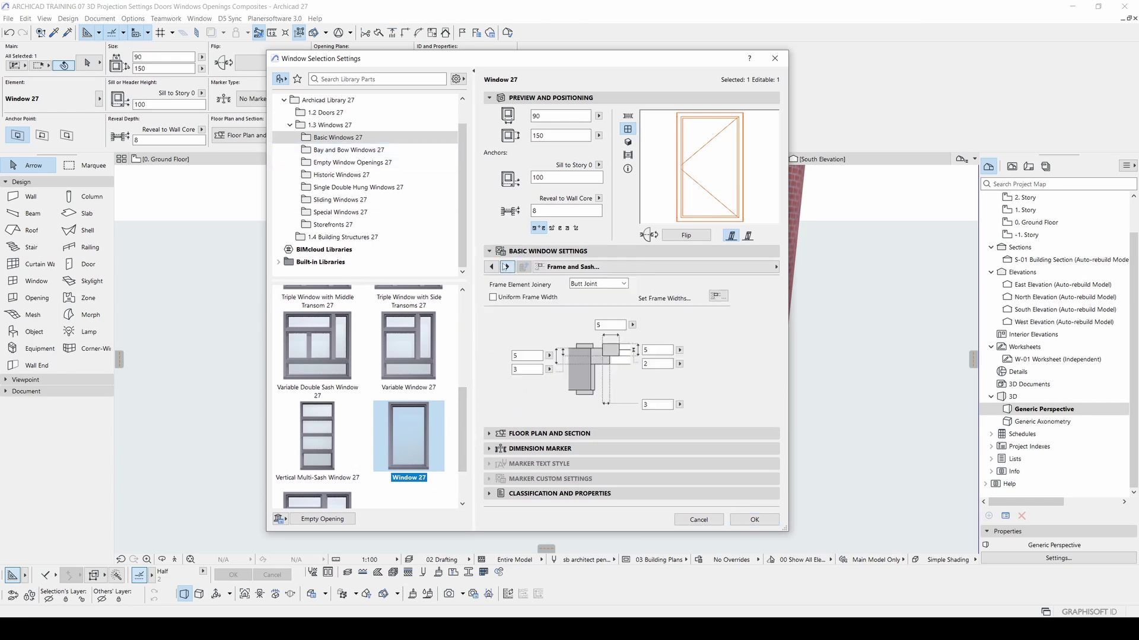
{"action": "left_click", "coordinate": [506, 267]}
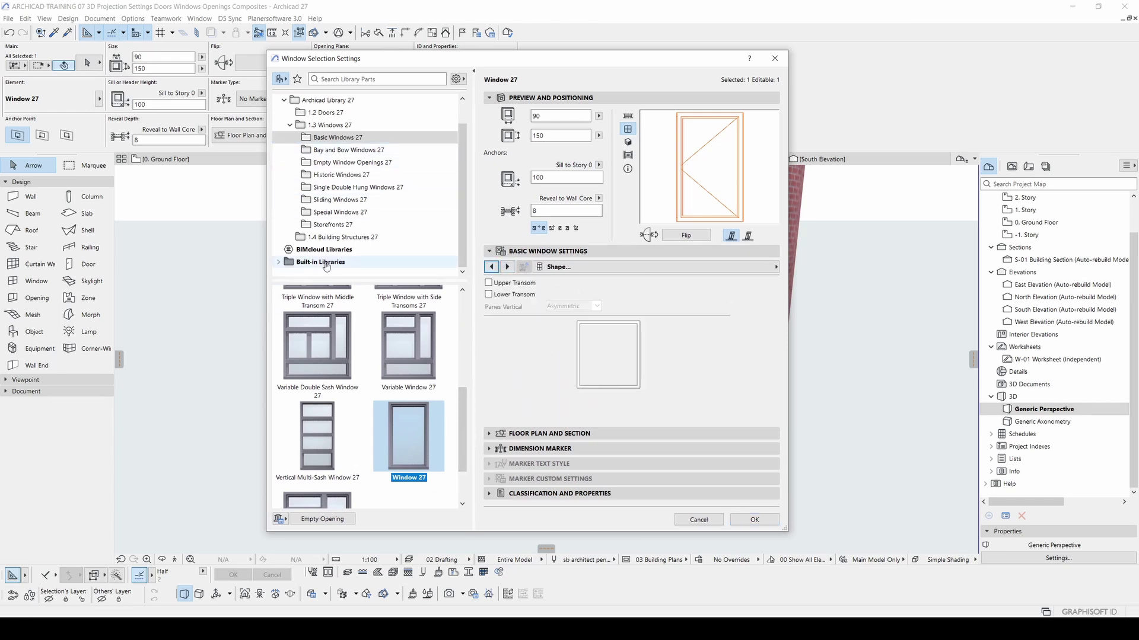
{"action": "mouse_move", "coordinate": [468, 172]}
{"action": "left_mouse_down"}
{"action": "mouse_move", "coordinate": [464, 144]}
{"action": "mouse_move", "coordinate": [466, 172]}
{"action": "left_mouse_up"}
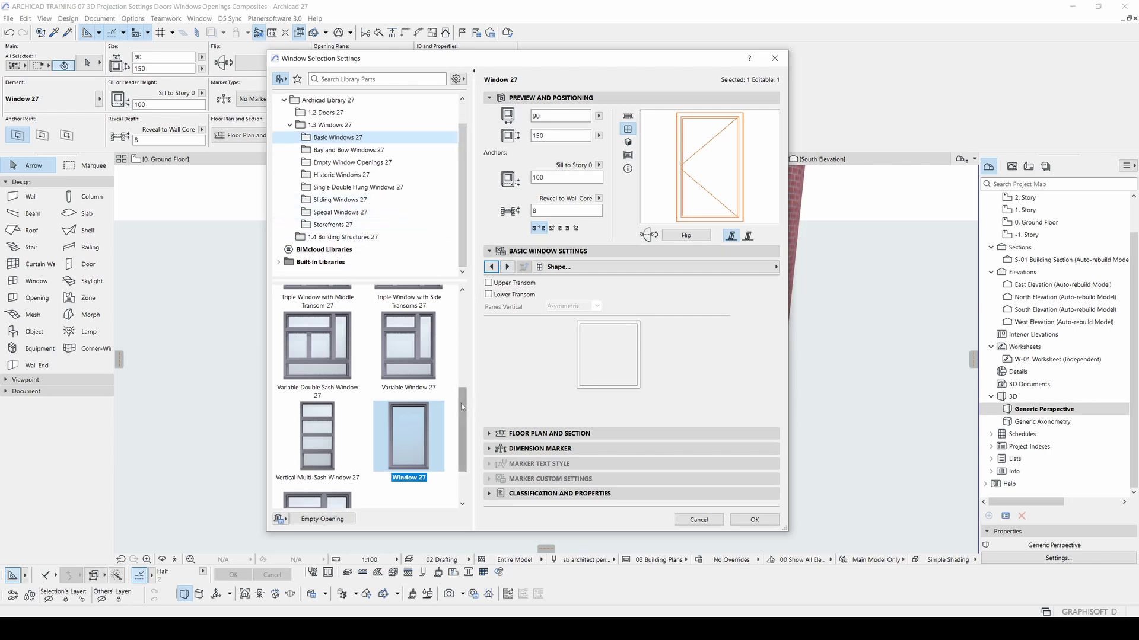
{"action": "left_click_drag", "start_coordinate": [462, 403], "coordinate": [461, 408]}
{"action": "left_click", "coordinate": [317, 427]}
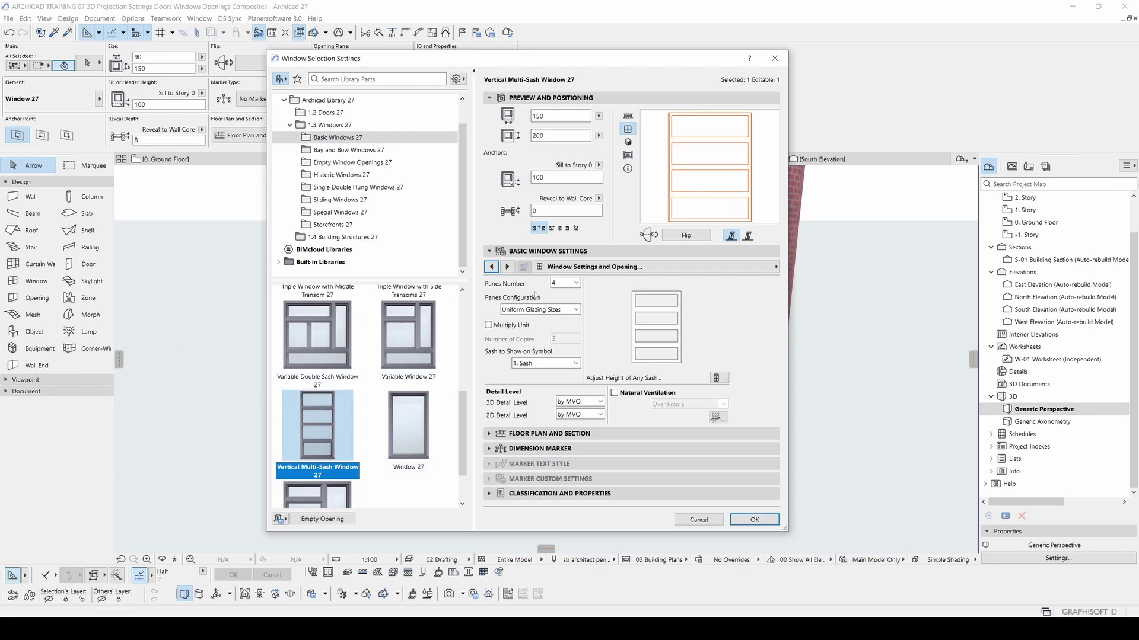
Step: Set the multi-sash window's Panes Number to 3 and keep the Uniform Glazing Sizes configuration
{"action": "left_click", "coordinate": [564, 284]}
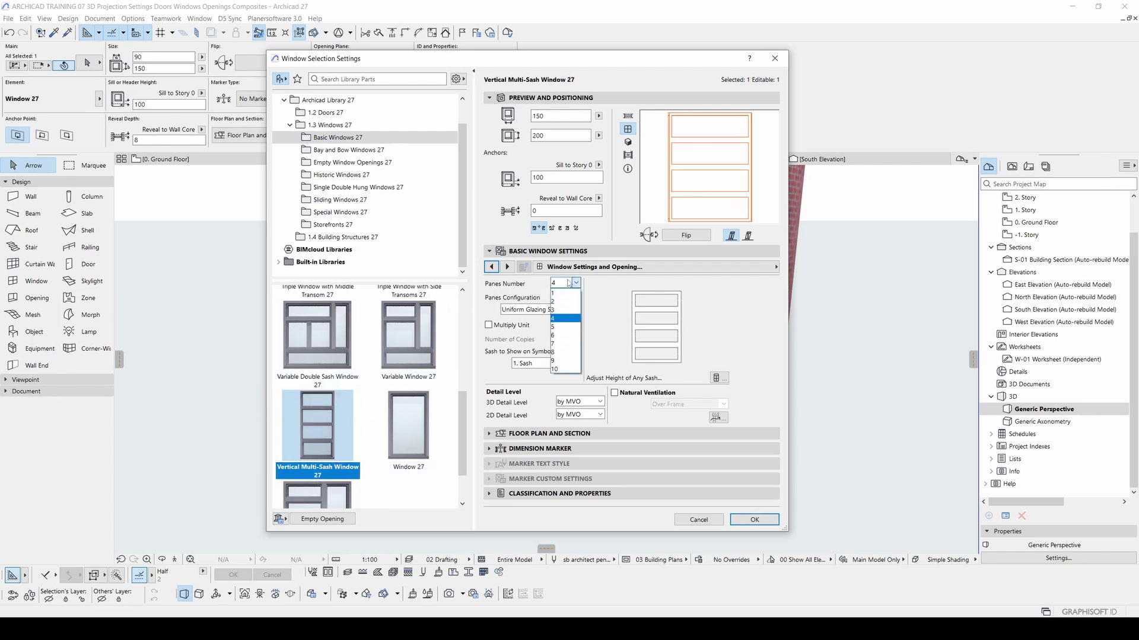
{"action": "left_click", "coordinate": [557, 311]}
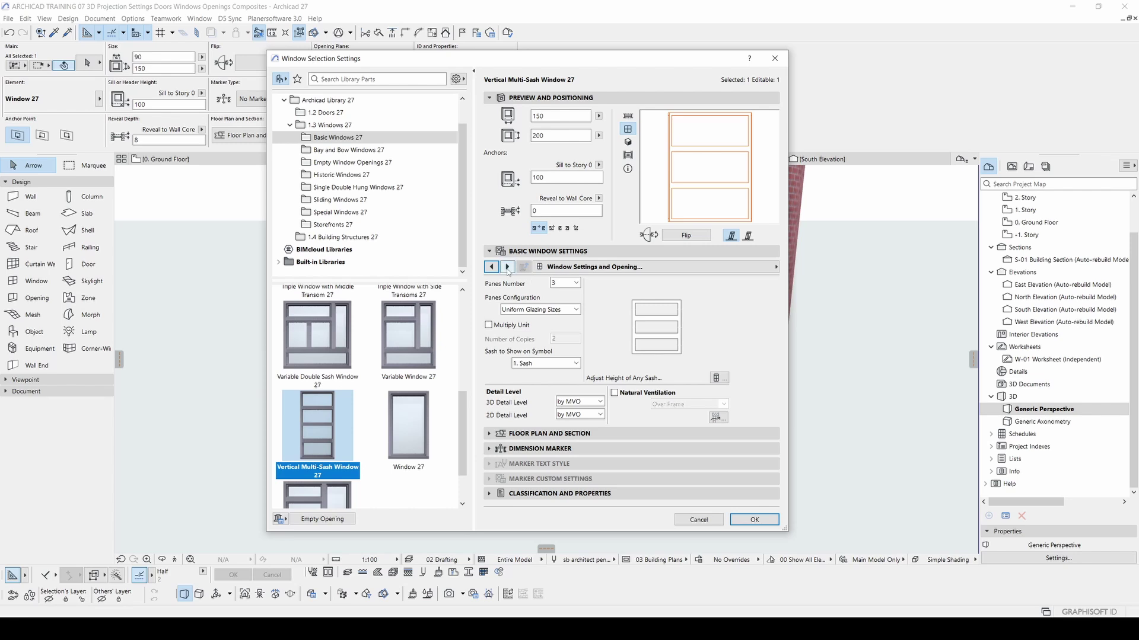
{"action": "left_click", "coordinate": [530, 309]}
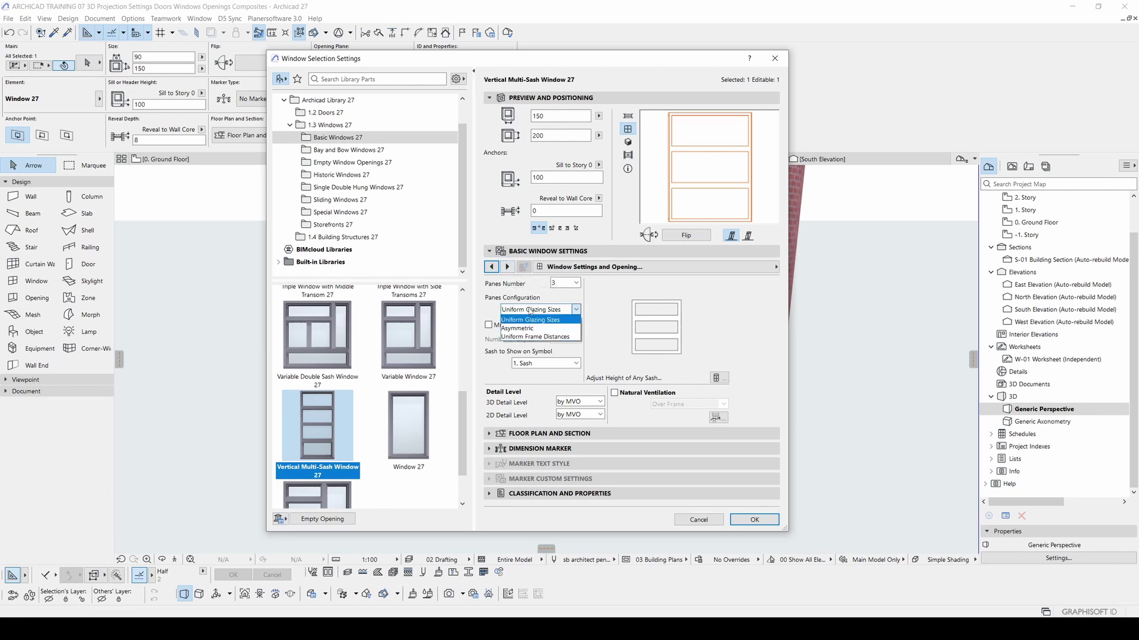
{"action": "left_click", "coordinate": [528, 321]}
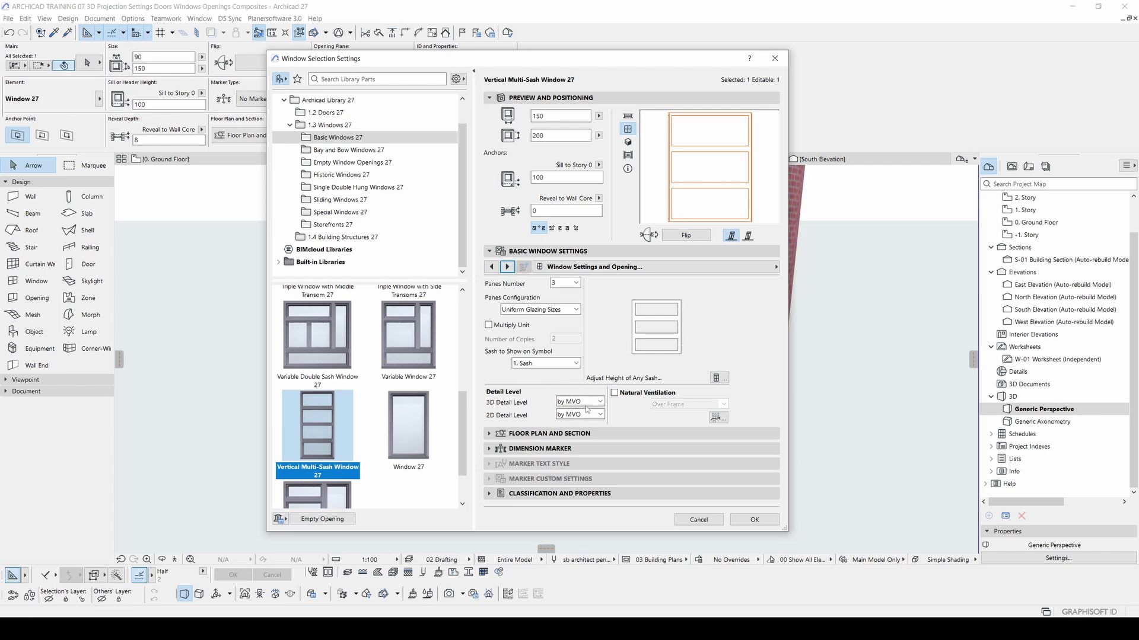
Step: Review the multi-sash window's detail level, frame width, sash, opening type, handle and opening line settings
{"action": "left_click", "coordinate": [566, 403]}
{"action": "left_click", "coordinate": [520, 406]}
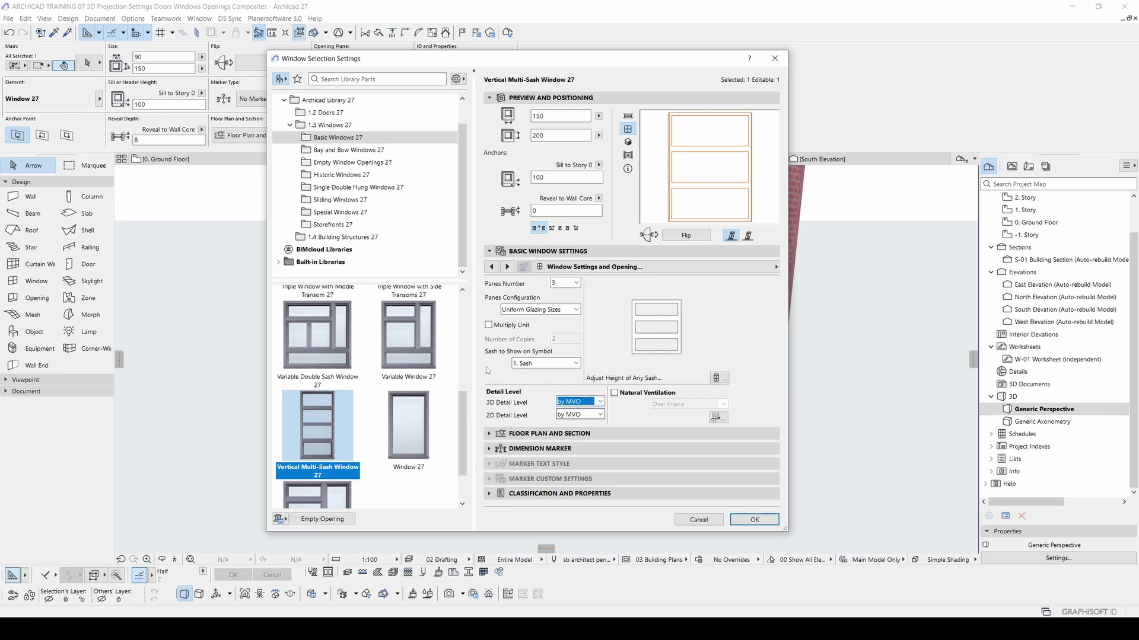
{"action": "left_click", "coordinate": [506, 266]}
{"action": "left_click", "coordinate": [506, 267]}
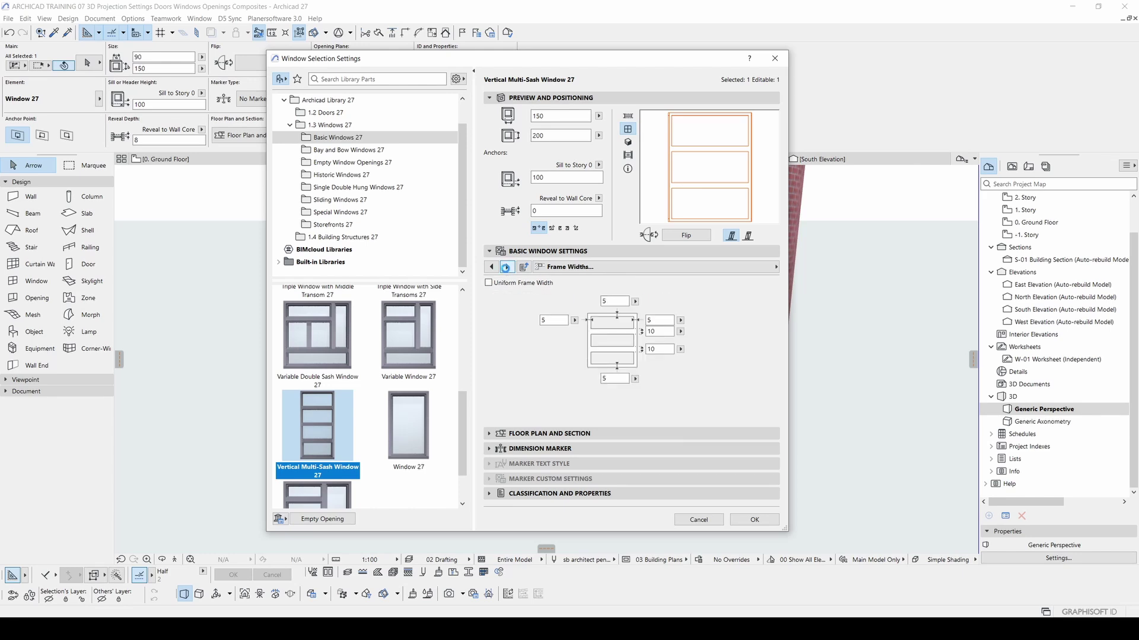
{"action": "left_click", "coordinate": [507, 267]}
{"action": "left_click", "coordinate": [506, 267]}
{"action": "left_click", "coordinate": [506, 267]}
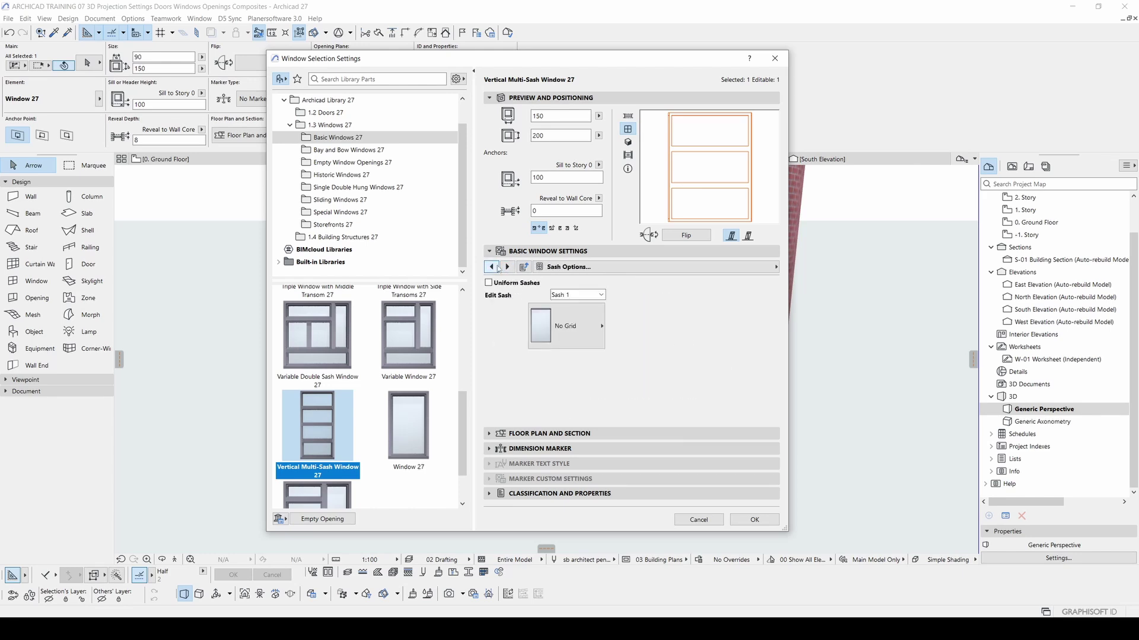
{"action": "left_click", "coordinate": [507, 267]}
{"action": "left_click", "coordinate": [506, 267]}
{"action": "left_click", "coordinate": [491, 267]}
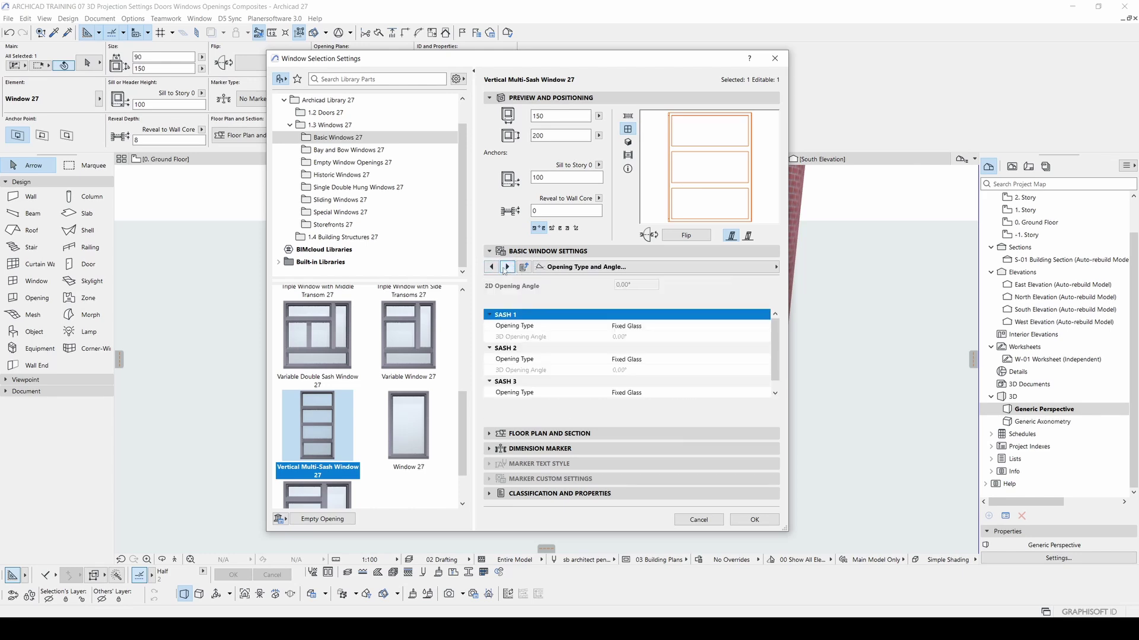
{"action": "left_click", "coordinate": [491, 266]}
{"action": "left_click", "coordinate": [488, 287]}
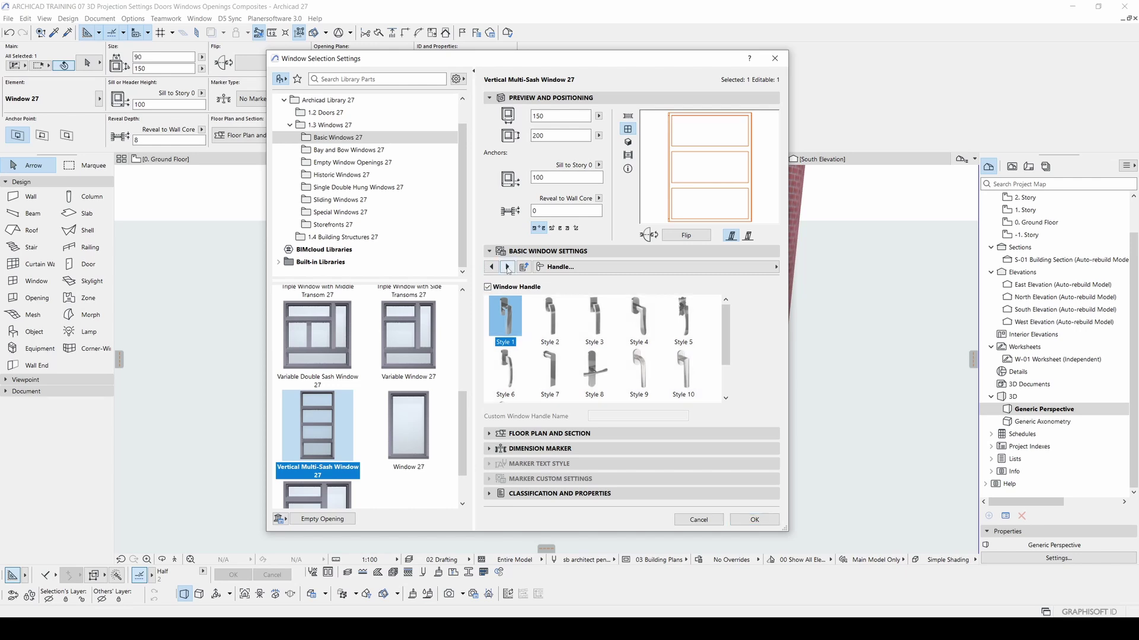
{"action": "left_click", "coordinate": [506, 267]}
{"action": "left_click", "coordinate": [507, 267]}
{"action": "left_click", "coordinate": [507, 267]}
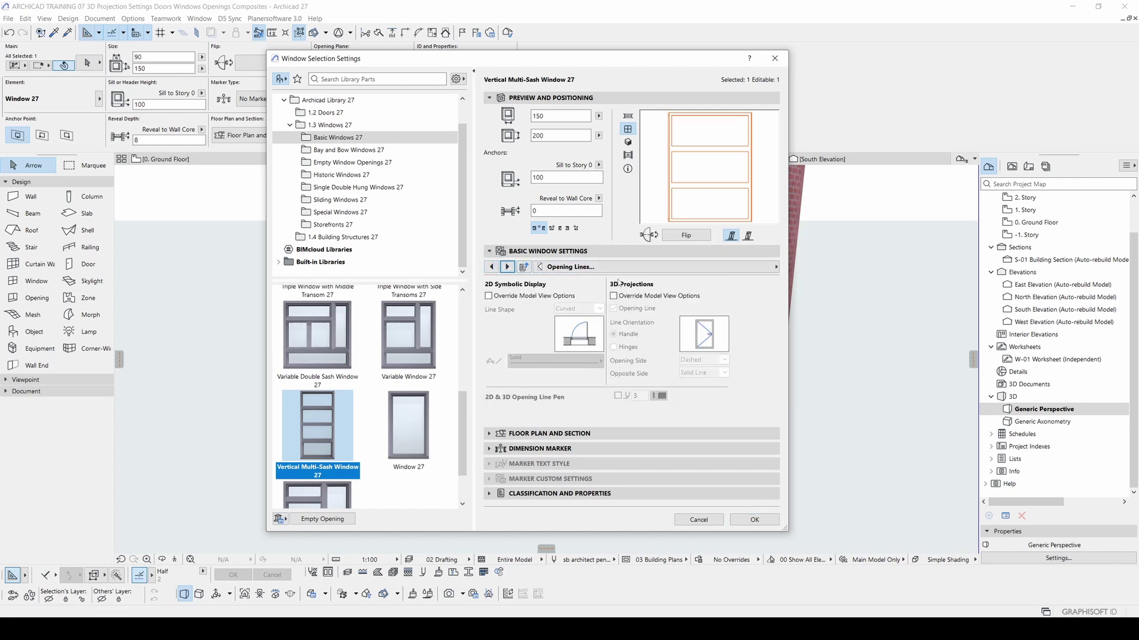
Step: Override Model View Options for the window's opening lines in 3D projections, check the model attributes and apply the window settings
{"action": "left_click", "coordinate": [614, 296]}
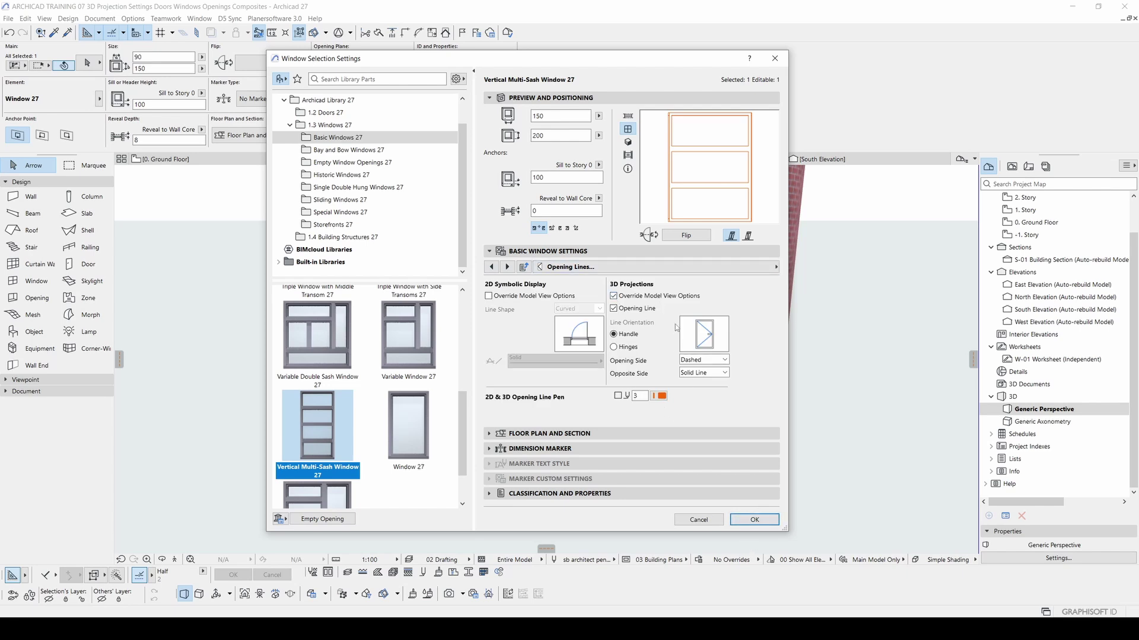
{"action": "left_click", "coordinate": [507, 267]}
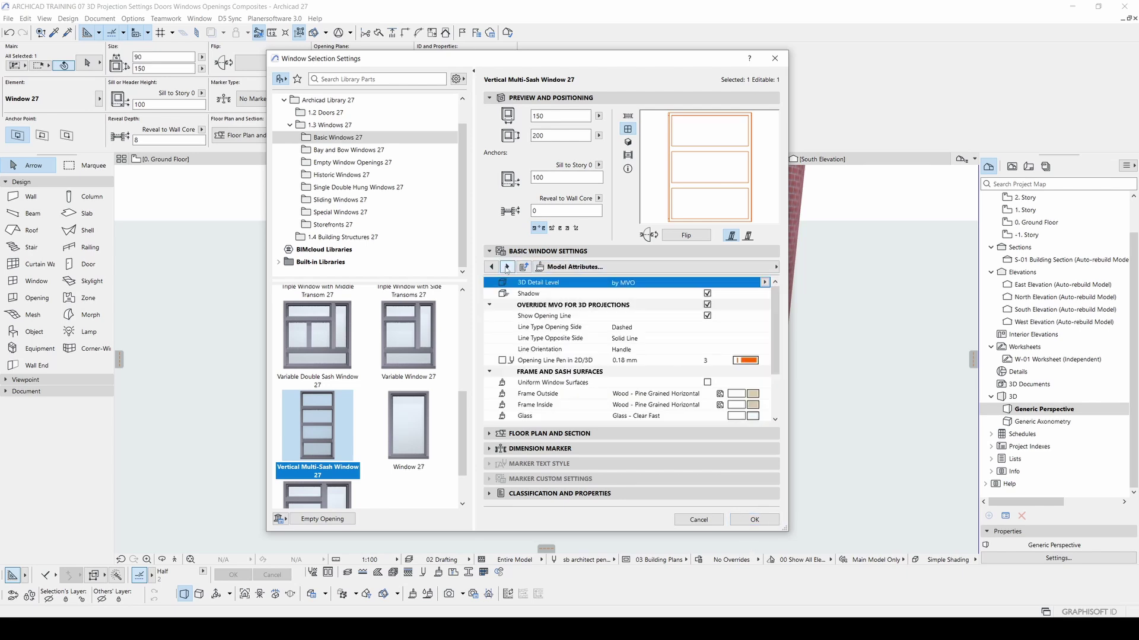
{"action": "scroll", "coordinate": [574, 322], "scroll_direction": "down", "scroll_amount": 2}
{"action": "scroll", "coordinate": [574, 323], "scroll_direction": "up", "scroll_amount": 2}
{"action": "left_click", "coordinate": [752, 521]}
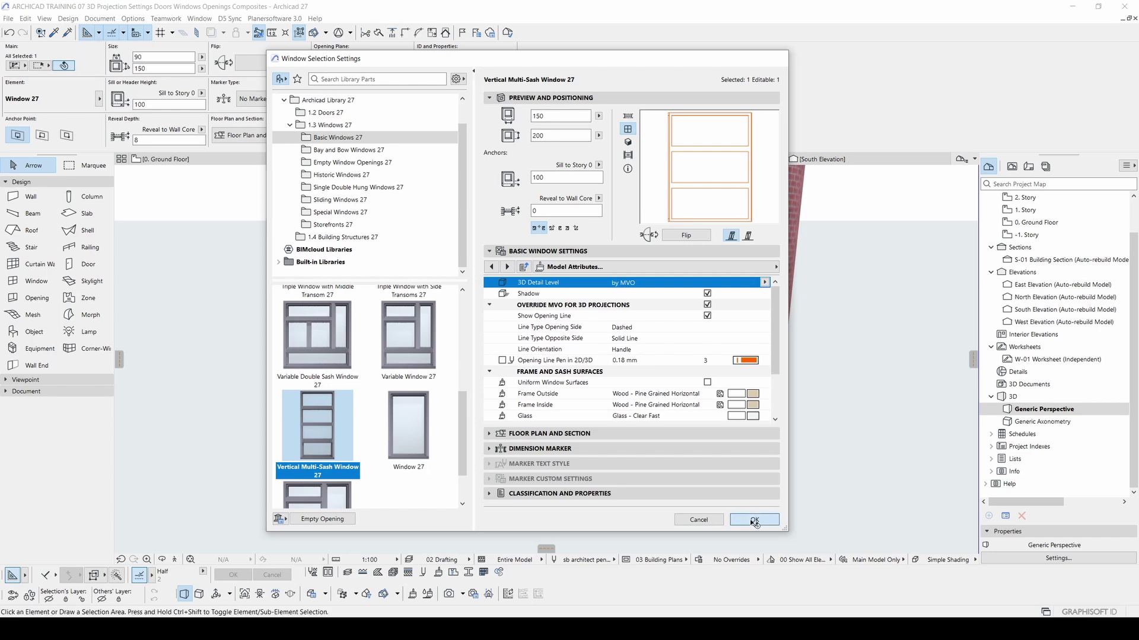
Step: Select the multi-sash window in the 3D view, open its sill height for editing and inspect it around the curved wall
{"action": "left_click", "coordinate": [845, 407]}
{"action": "scroll", "coordinate": [632, 364], "scroll_direction": "down", "scroll_amount": 4}
{"action": "middle_click_drag", "start_coordinate": [482, 373], "coordinate": [623, 374], "text": "shift"}
{"action": "left_click", "coordinate": [623, 373]}
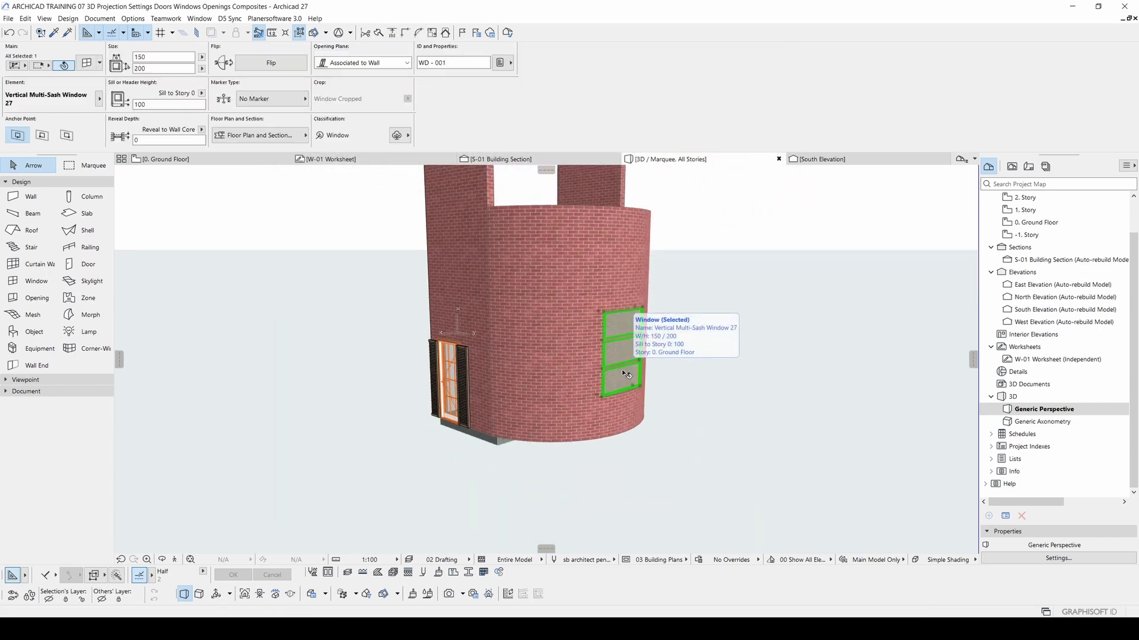
{"action": "scroll", "coordinate": [624, 373], "scroll_direction": "up", "scroll_amount": 3}
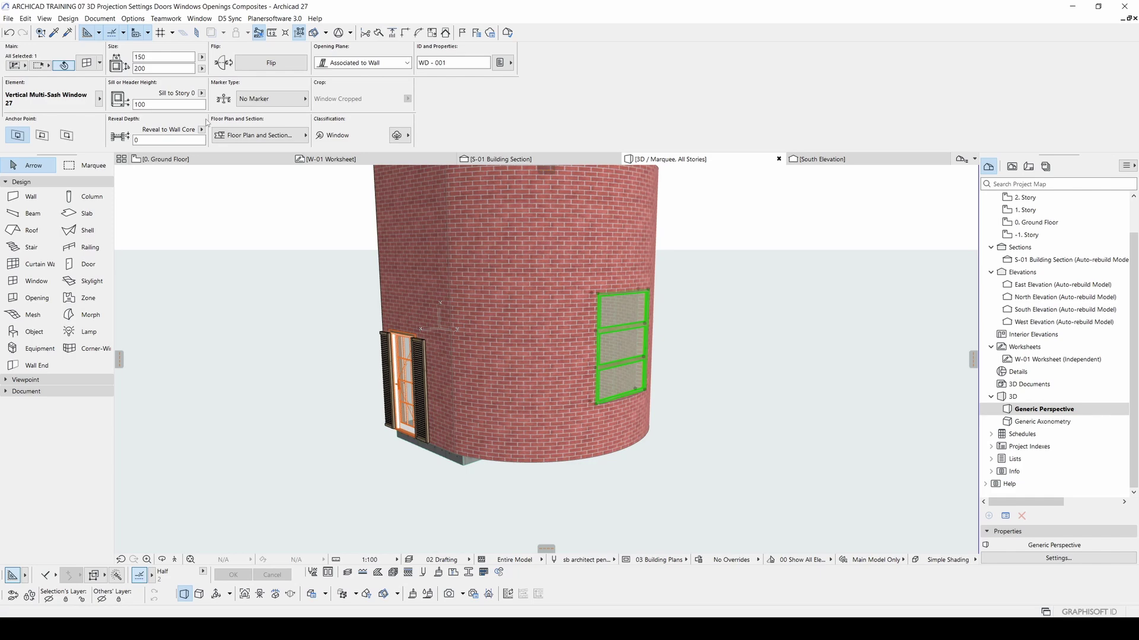
{"action": "left_click", "coordinate": [151, 103]}
{"action": "double_click", "coordinate": [151, 103]}
{"action": "scroll", "coordinate": [460, 355], "scroll_direction": "down", "scroll_amount": 2}
{"action": "middle_click_drag", "start_coordinate": [460, 358], "coordinate": [491, 379]}
{"action": "middle_click_drag", "start_coordinate": [491, 379], "coordinate": [758, 368], "text": "shift"}
{"action": "left_click", "coordinate": [757, 368]}
{"action": "middle_click_drag", "start_coordinate": [564, 318], "coordinate": [568, 358]}
Step: On the Ground Floor plan, place 30 by 30 rectangular openings in the kitchen floor and in the door's wall south of the door
{"action": "key", "text": "F2"}
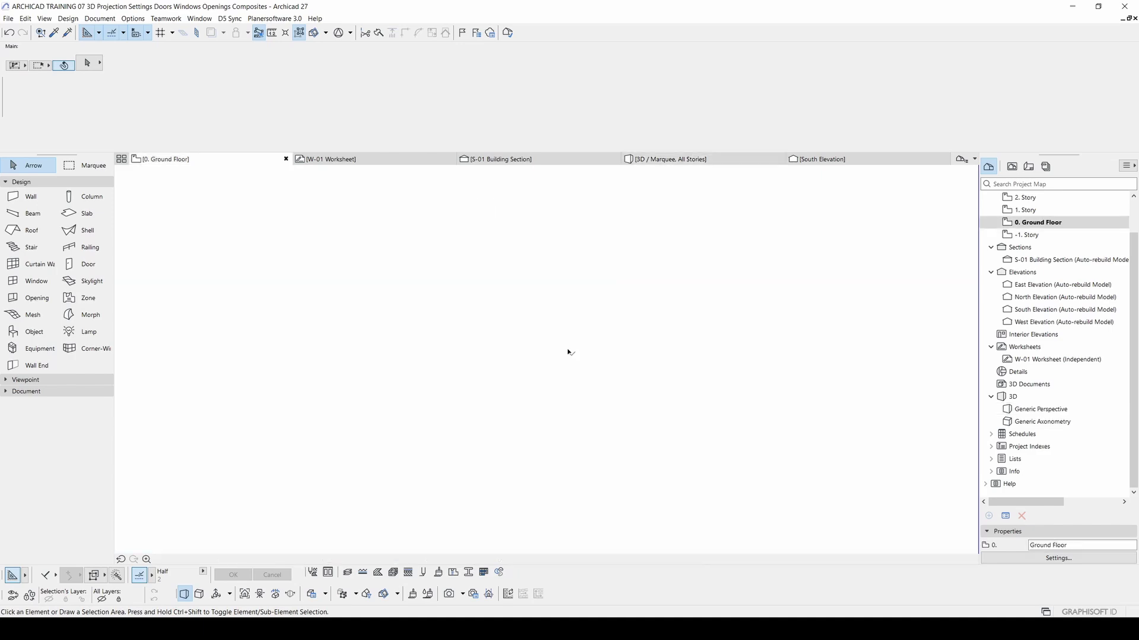
{"action": "scroll", "coordinate": [584, 287], "scroll_direction": "down", "scroll_amount": 3}
{"action": "middle_click_drag", "start_coordinate": [617, 330], "coordinate": [593, 250]}
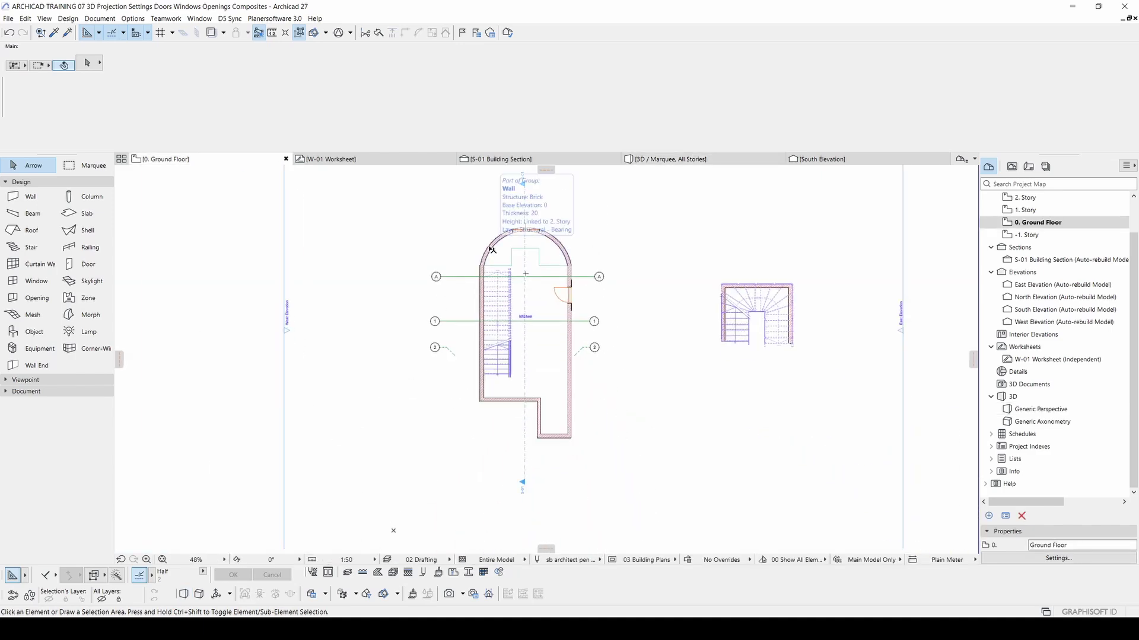
{"action": "scroll", "coordinate": [491, 250], "scroll_direction": "up", "scroll_amount": 4}
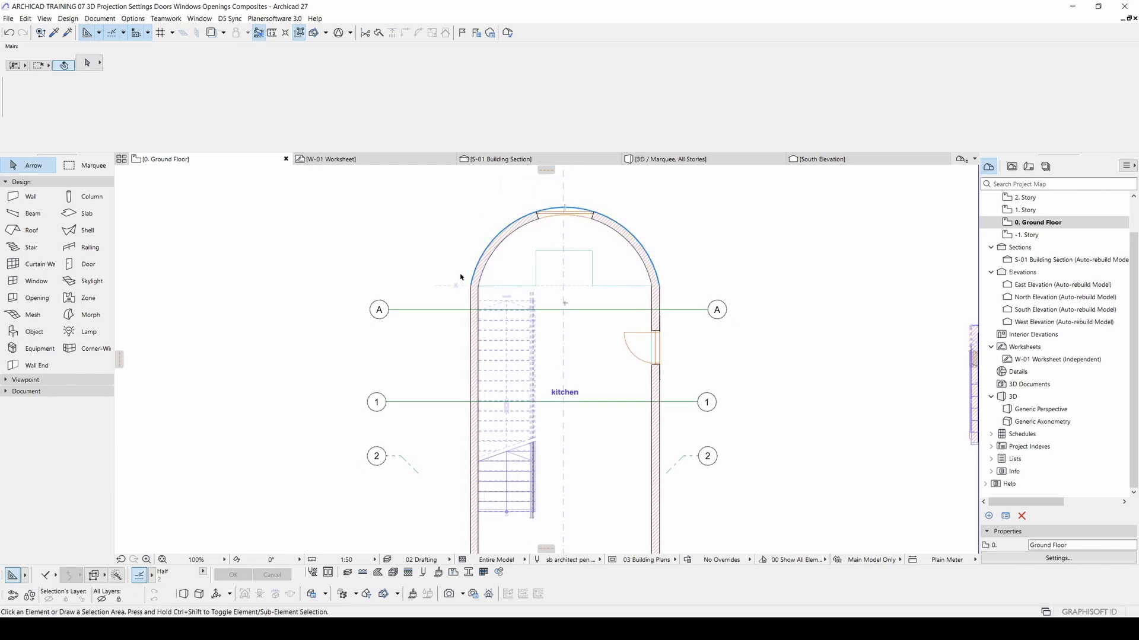
{"action": "middle_click_drag", "start_coordinate": [455, 277], "coordinate": [422, 305]}
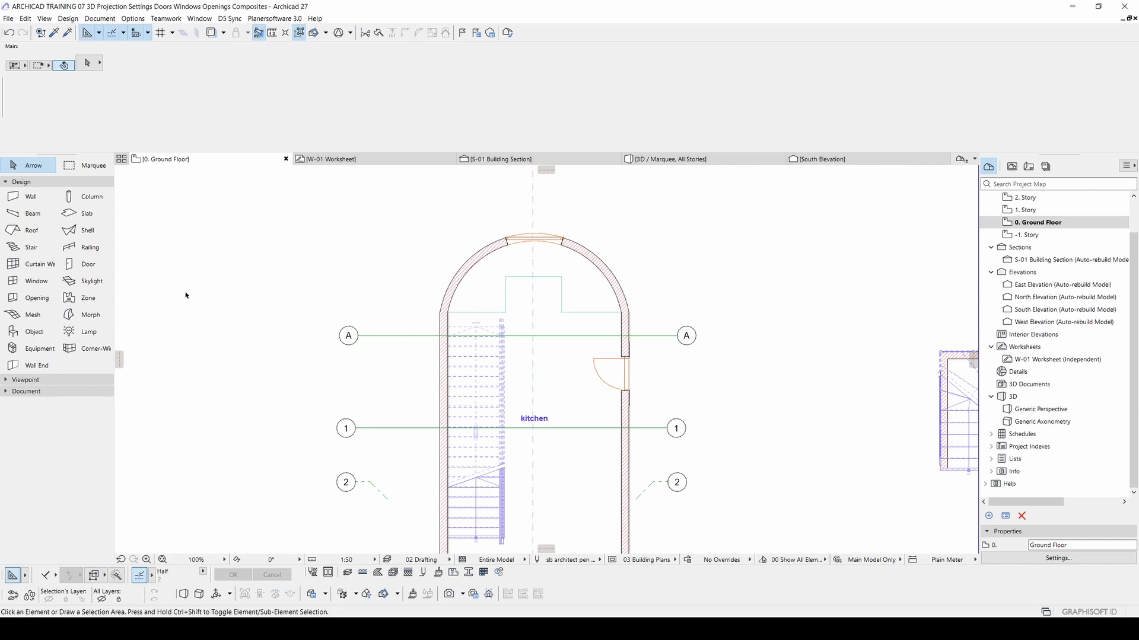
{"action": "left_click", "coordinate": [32, 302]}
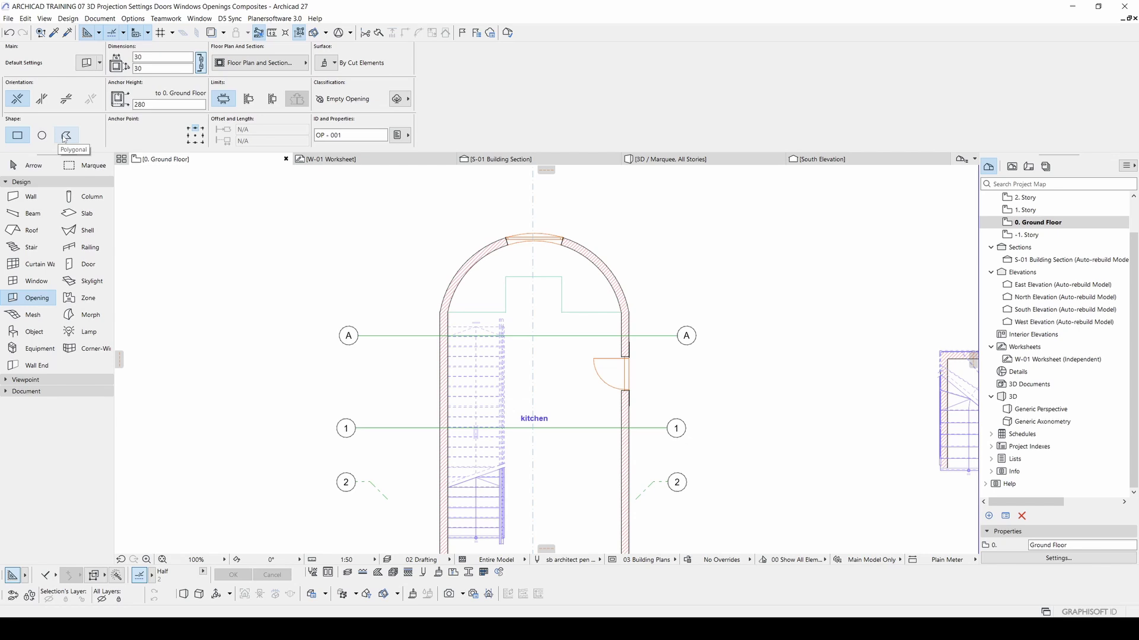
{"action": "mouse_move", "coordinate": [638, 390]}
{"action": "middle_mouse_down"}
{"action": "mouse_move", "coordinate": [636, 371]}
{"action": "mouse_move", "coordinate": [615, 370]}
{"action": "middle_mouse_up"}
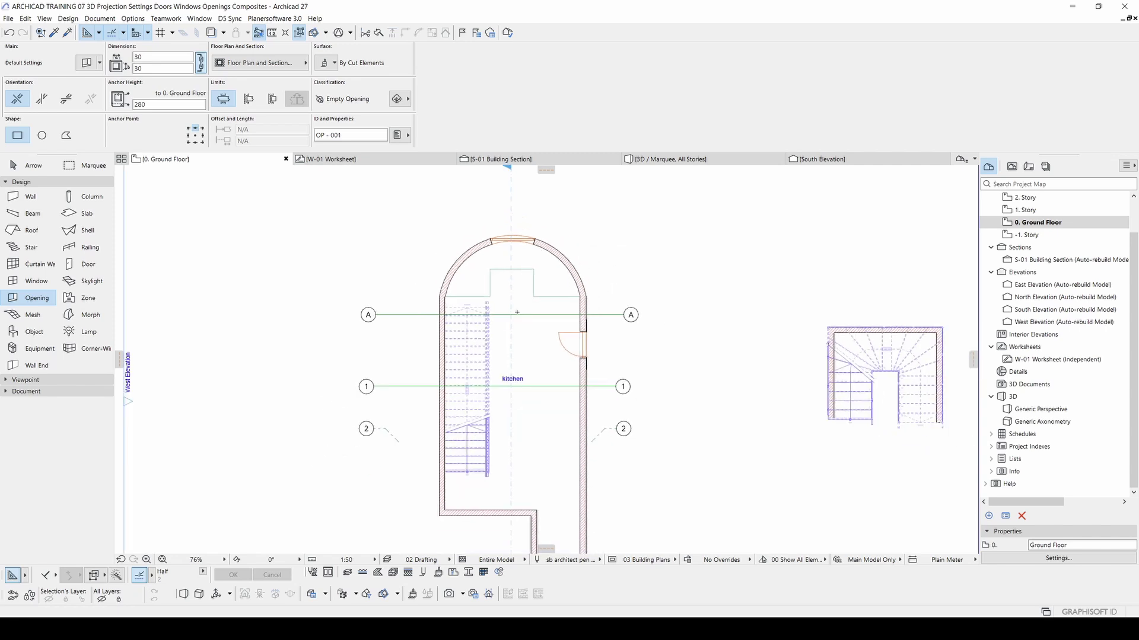
{"action": "scroll", "coordinate": [518, 317], "scroll_direction": "down", "scroll_amount": 2}
{"action": "scroll", "coordinate": [517, 317], "scroll_direction": "up", "scroll_amount": 2}
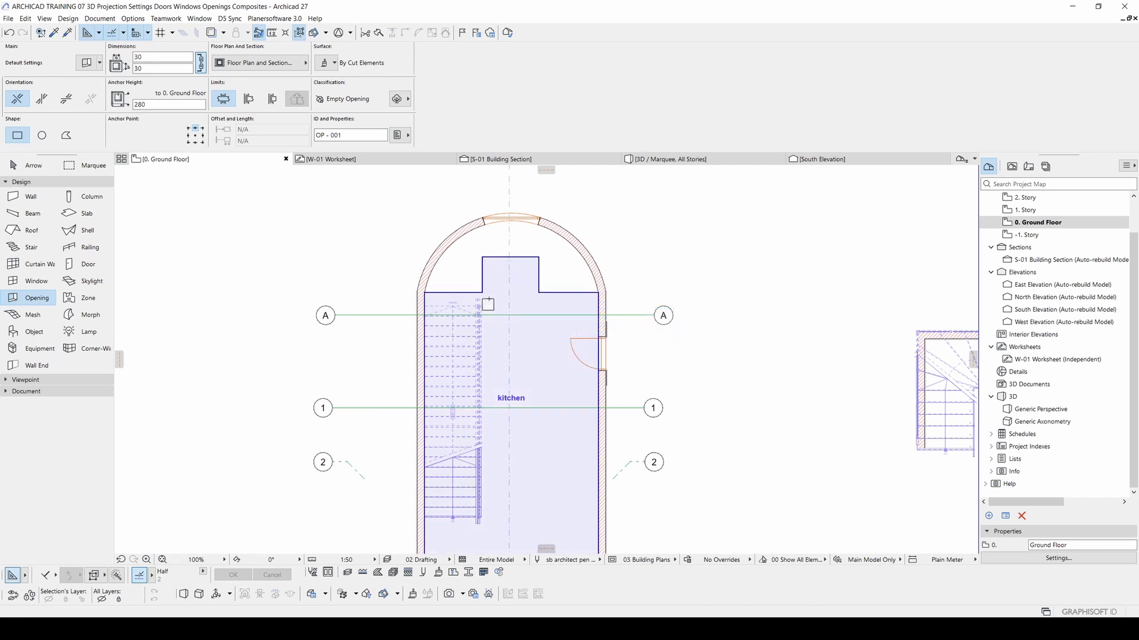
{"action": "middle_click_drag", "start_coordinate": [549, 390], "coordinate": [526, 309]}
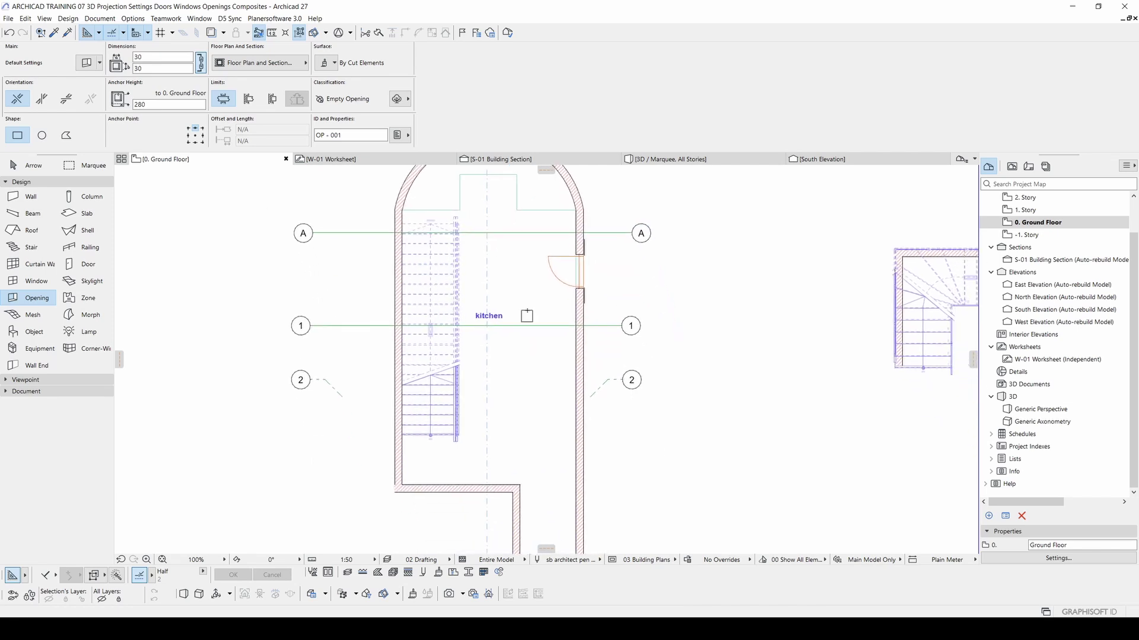
{"action": "middle_click_drag", "start_coordinate": [555, 403], "coordinate": [546, 356]}
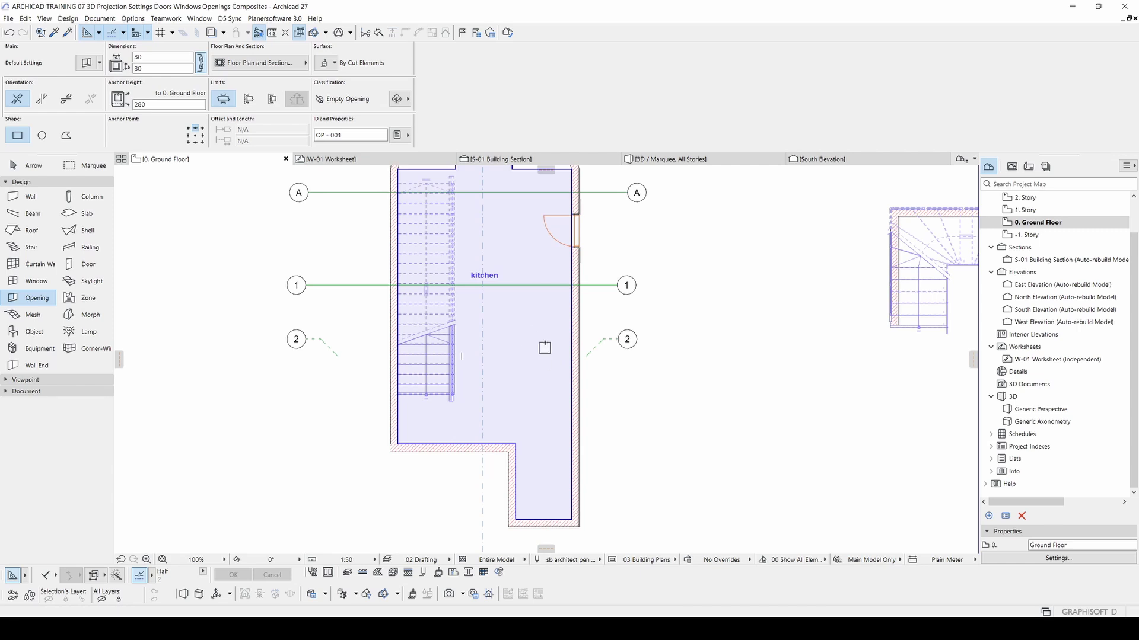
{"action": "left_click", "coordinate": [550, 341]}
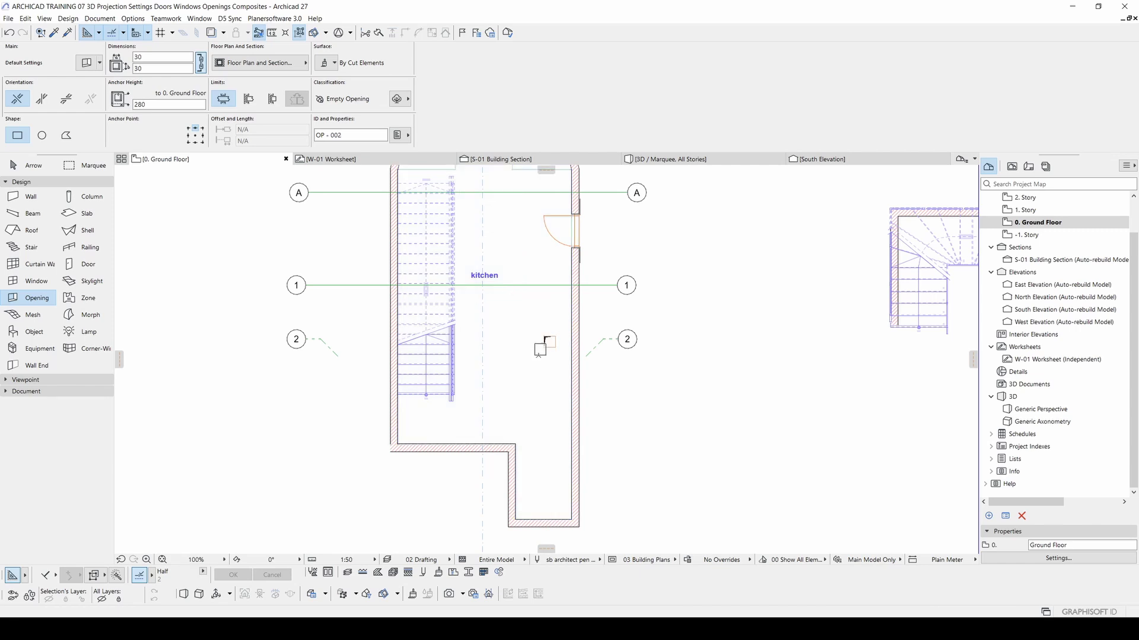
{"action": "left_click", "coordinate": [575, 372]}
{"action": "key", "text": "Escape"}
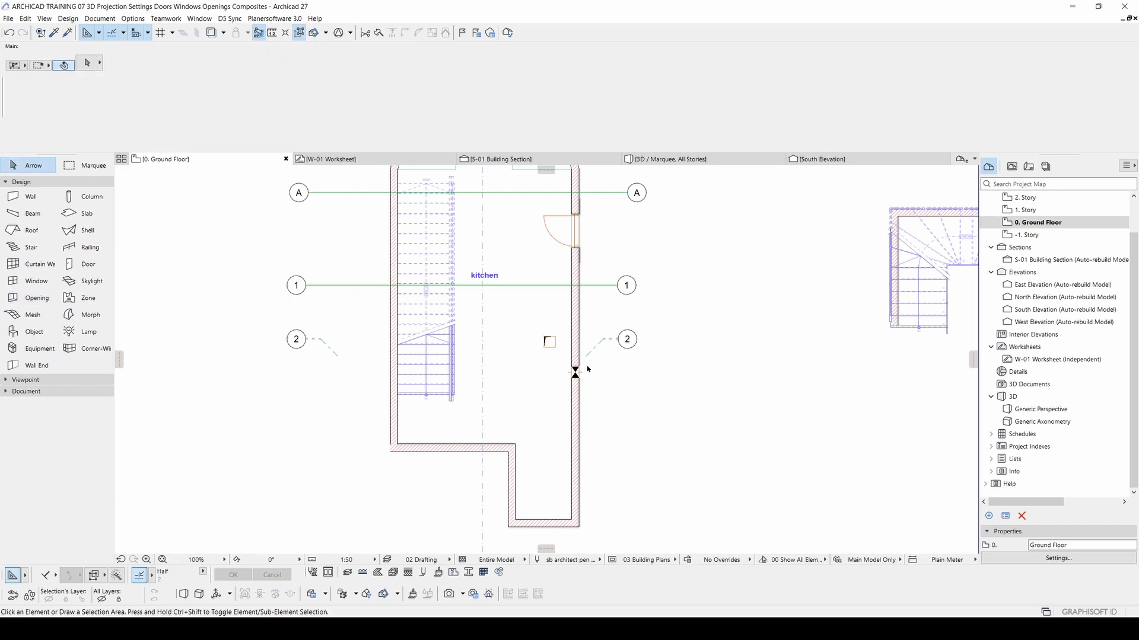
Step: Show the whole model in 3D and select the square opening in the brick wall beside the door to inspect it
{"action": "key", "text": "F3"}
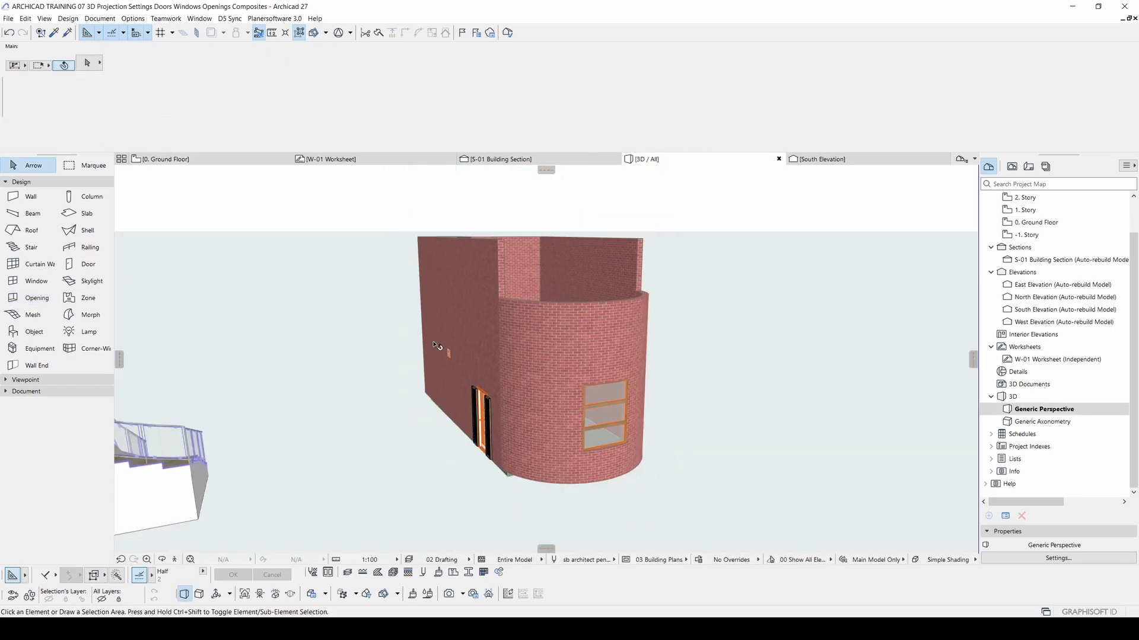
{"action": "middle_click_drag", "start_coordinate": [435, 345], "coordinate": [574, 417], "text": "shift"}
{"action": "middle_click_drag", "start_coordinate": [325, 450], "coordinate": [442, 399]}
{"action": "scroll", "coordinate": [440, 397], "scroll_direction": "up", "scroll_amount": 4}
{"action": "scroll", "coordinate": [380, 395], "scroll_direction": "up", "scroll_amount": 1}
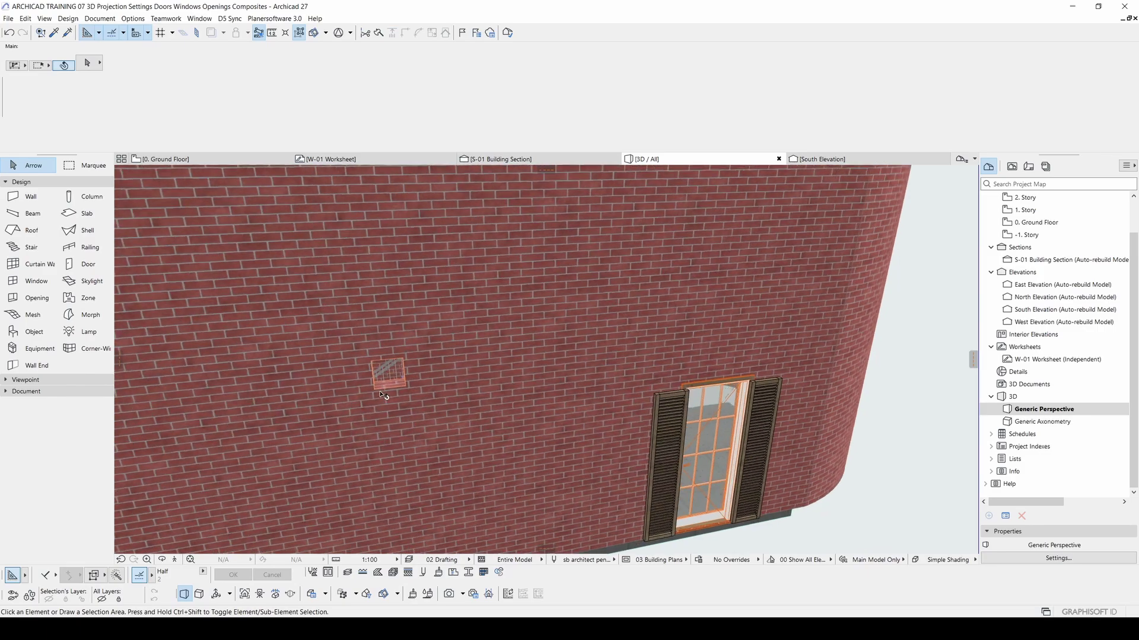
{"action": "scroll", "coordinate": [382, 395], "scroll_direction": "up", "scroll_amount": 3}
{"action": "left_click", "coordinate": [381, 383]}
{"action": "scroll", "coordinate": [388, 391], "scroll_direction": "down", "scroll_amount": 1}
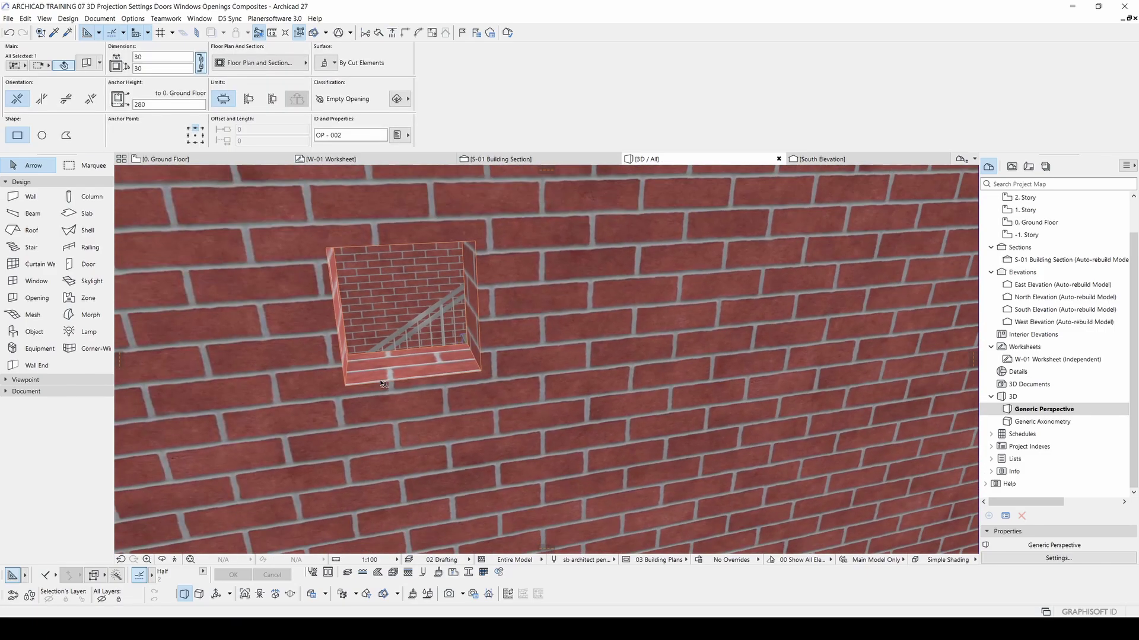
Step: Fly inside the building, select the floor slab's opening and set its size to 100 by 100
{"action": "left_click", "coordinate": [174, 560]}
{"action": "key", "text": "w"}
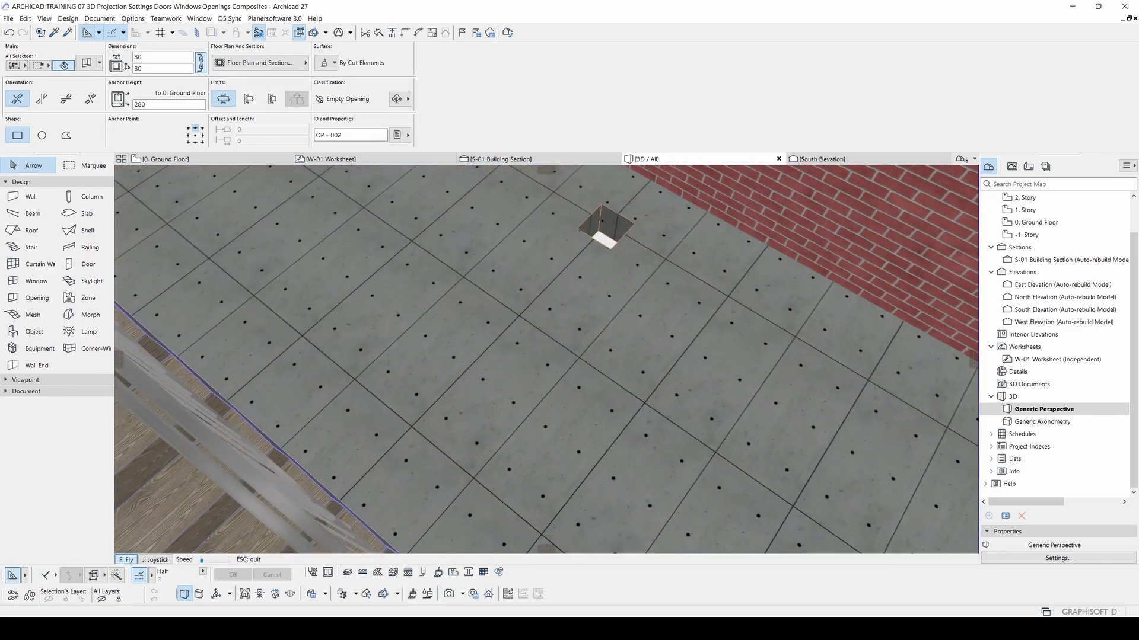
{"action": "key", "text": "Escape"}
{"action": "left_click", "coordinate": [544, 363]}
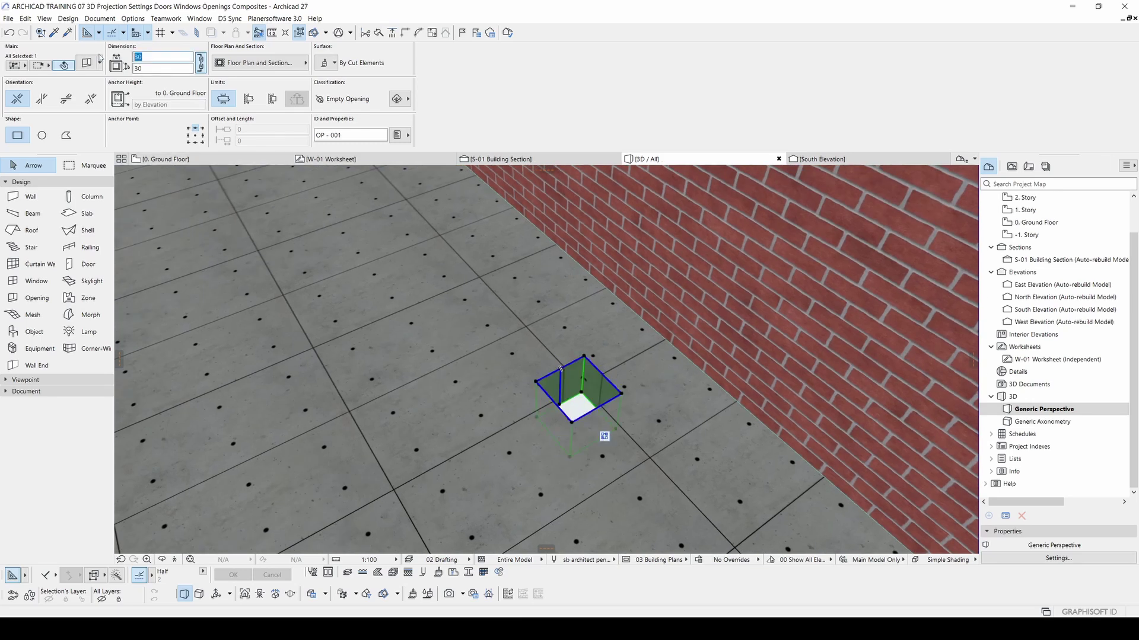
{"action": "type", "text": "100"}
{"action": "key", "text": "Return"}
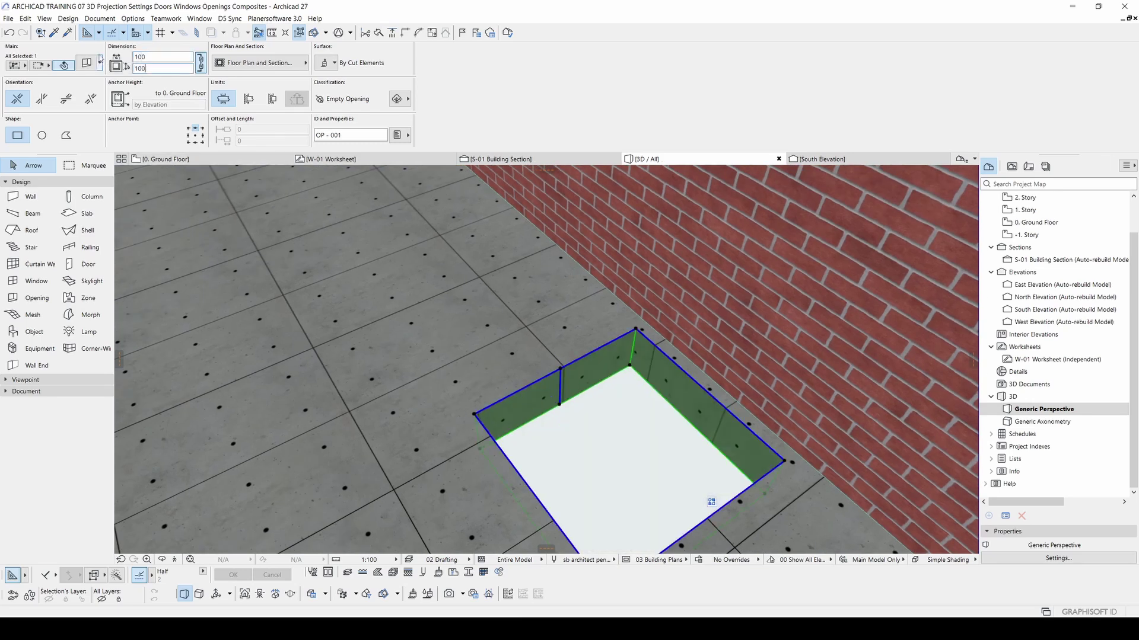
Step: Insert a node on the floor opening's far edge and offset the segment farther from the wall outward by about 58
{"action": "scroll", "coordinate": [412, 330], "scroll_direction": "up", "scroll_amount": 4}
{"action": "middle_click_drag", "start_coordinate": [413, 329], "coordinate": [498, 362], "text": "shift"}
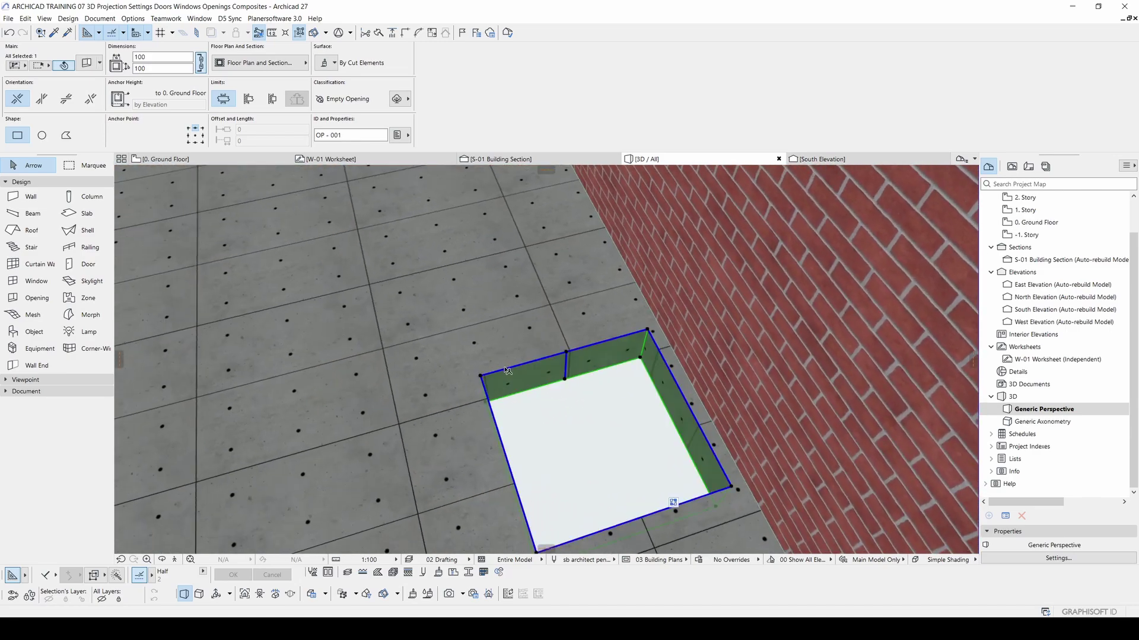
{"action": "left_click", "coordinate": [507, 370]}
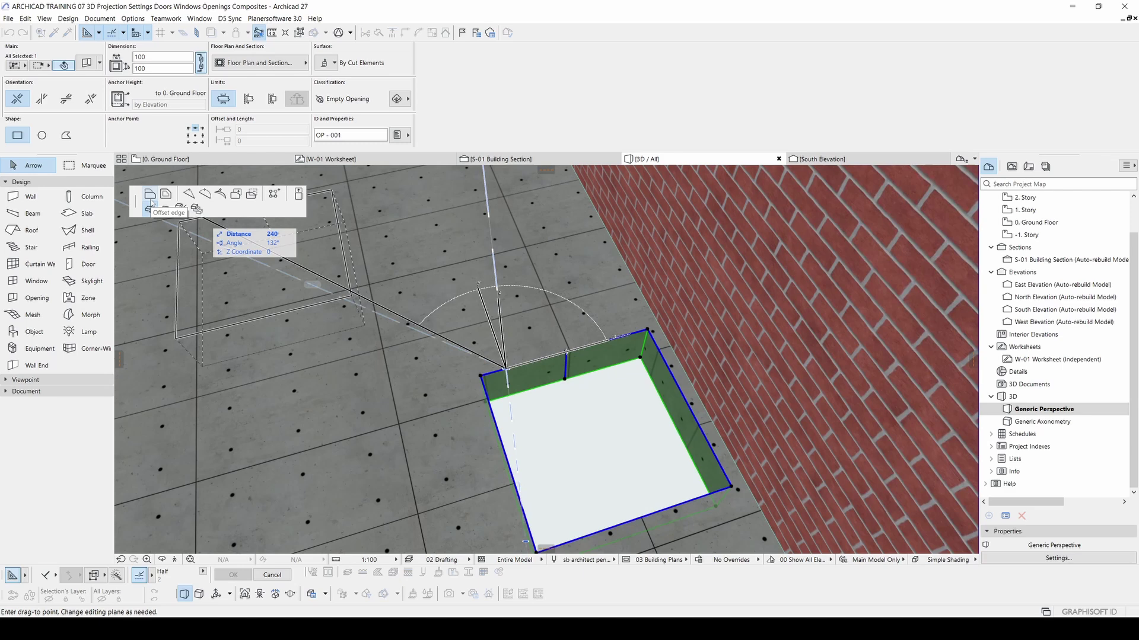
{"action": "left_click", "coordinate": [188, 193]}
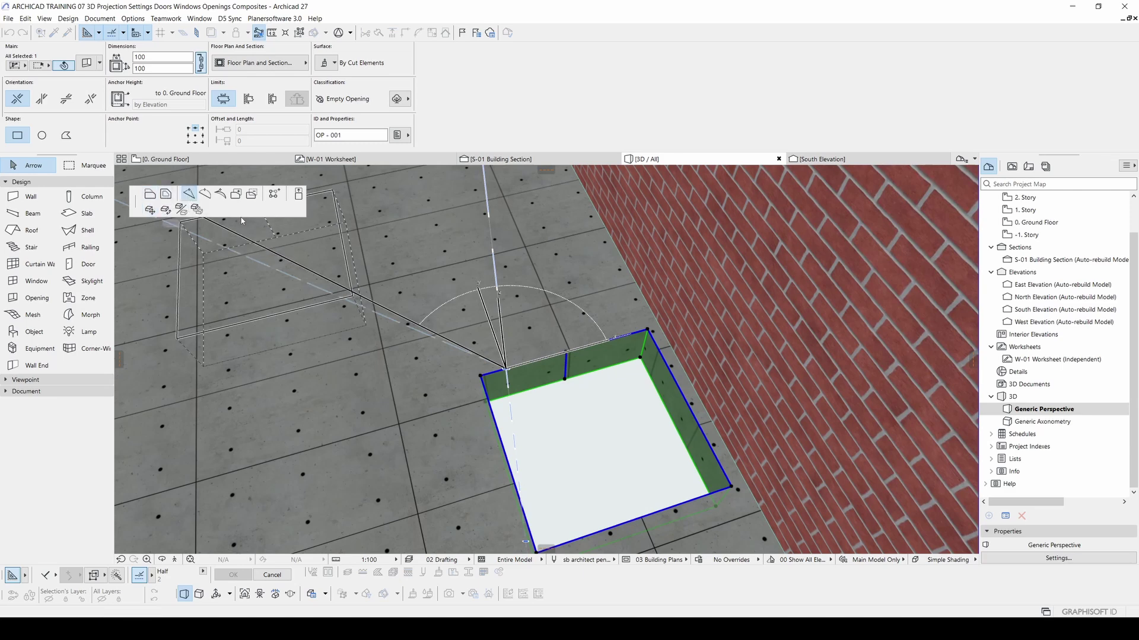
{"action": "left_click", "coordinate": [539, 356]}
{"action": "left_click", "coordinate": [517, 363]}
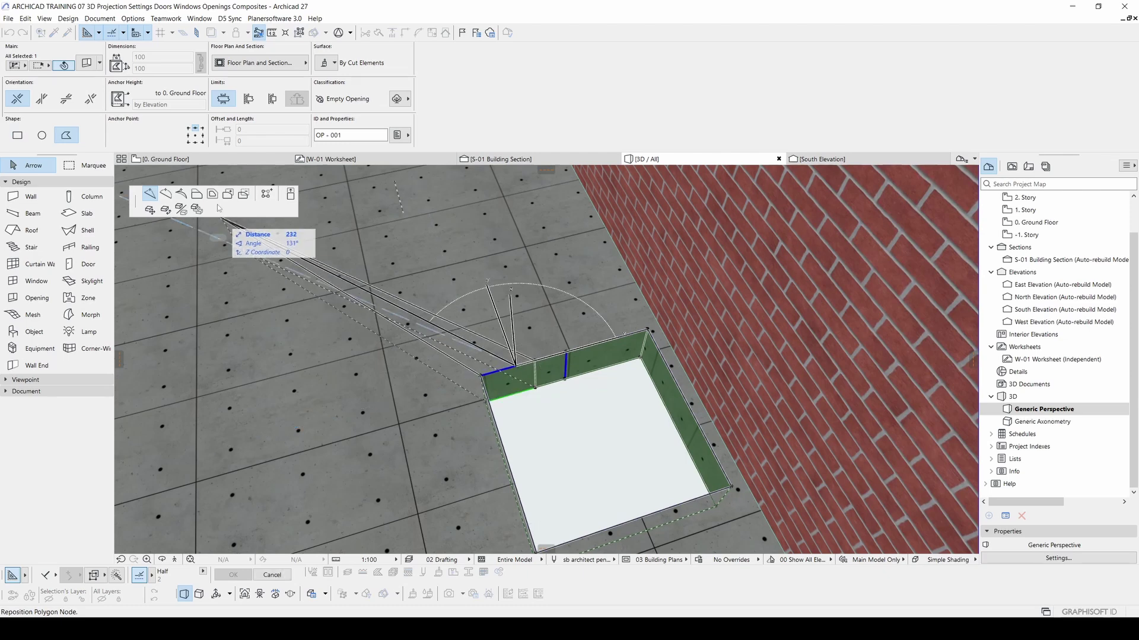
{"action": "left_click", "coordinate": [197, 194]}
{"action": "left_click", "coordinate": [477, 291]}
{"action": "middle_click_drag", "start_coordinate": [456, 353], "coordinate": [466, 357], "text": "shift"}
Step: Curve the floor opening's long side away from the wall outward into an arc, making the opening about 155 wide
{"action": "left_click", "coordinate": [480, 377]}
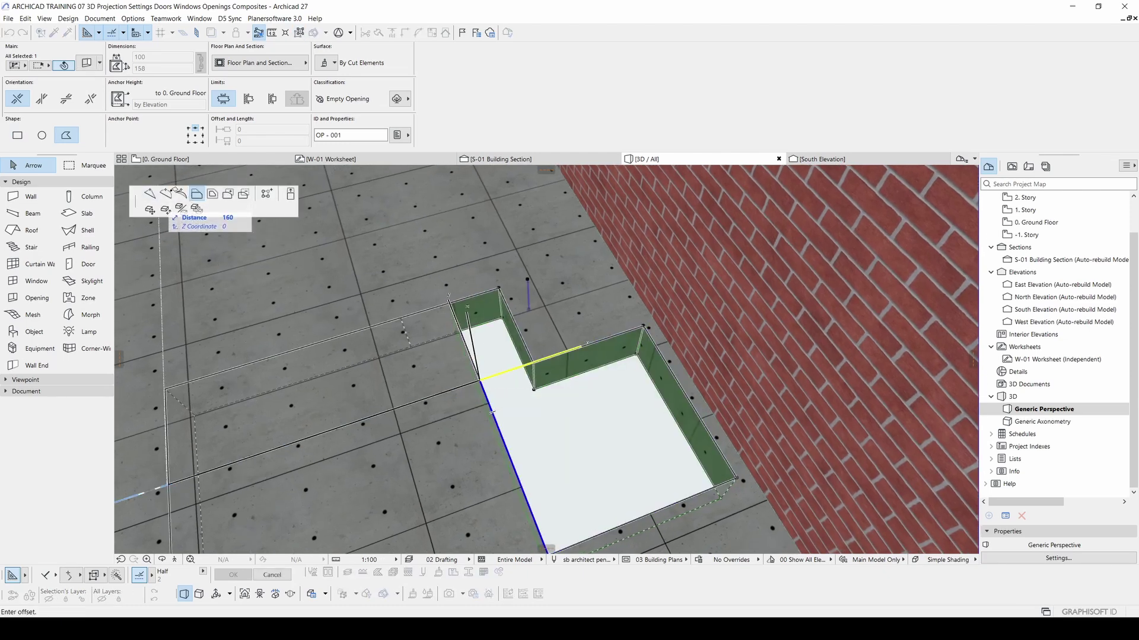
{"action": "left_click", "coordinate": [166, 197]}
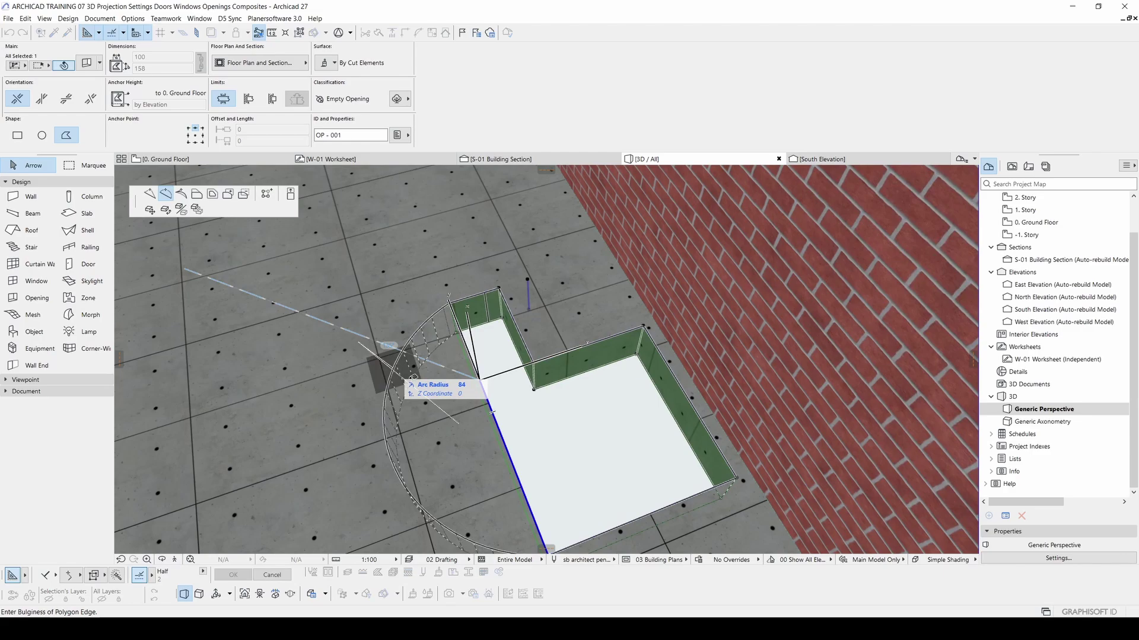
{"action": "left_click", "coordinate": [397, 403]}
{"action": "middle_click_drag", "start_coordinate": [439, 409], "coordinate": [574, 374], "text": "shift"}
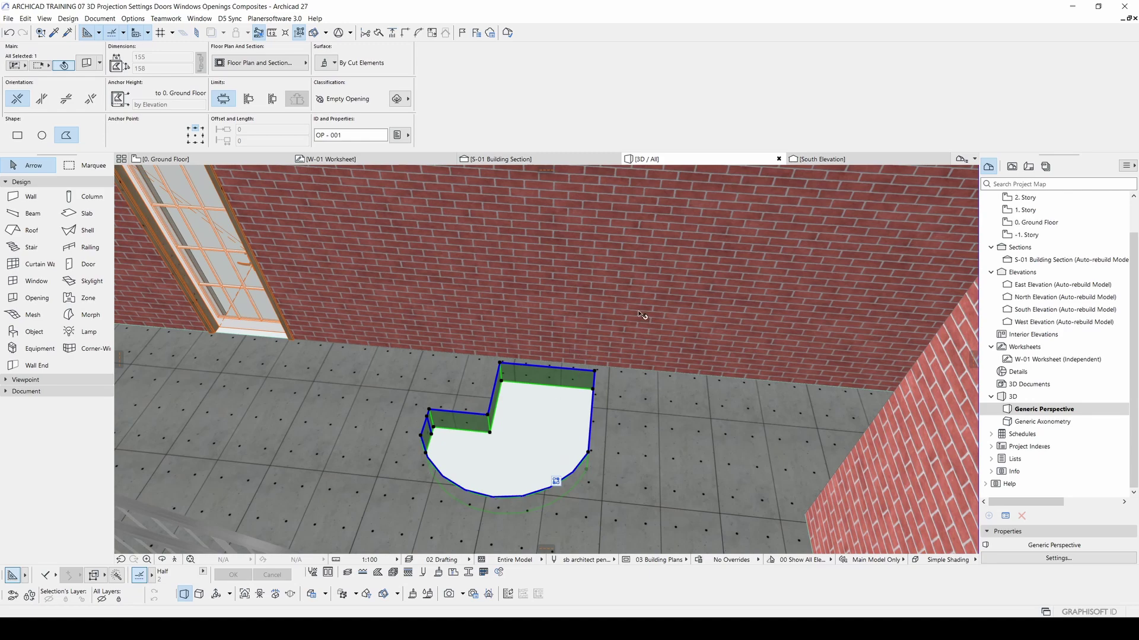
{"action": "key", "text": "ctrl+d"}
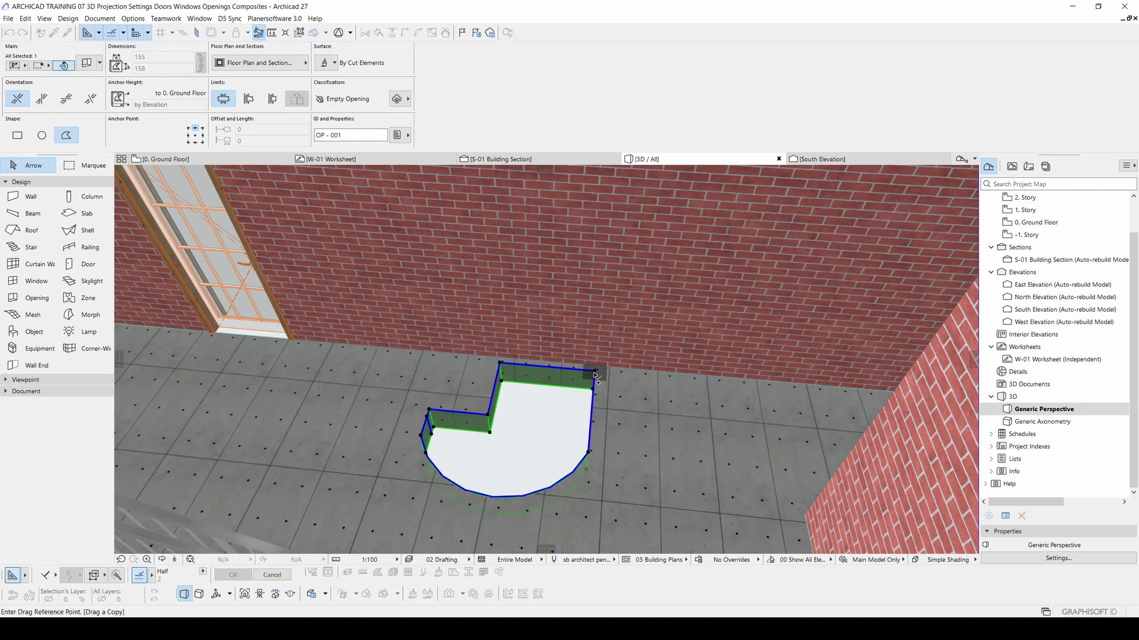
{"action": "left_click", "coordinate": [595, 371]}
{"action": "key", "text": "Escape"}
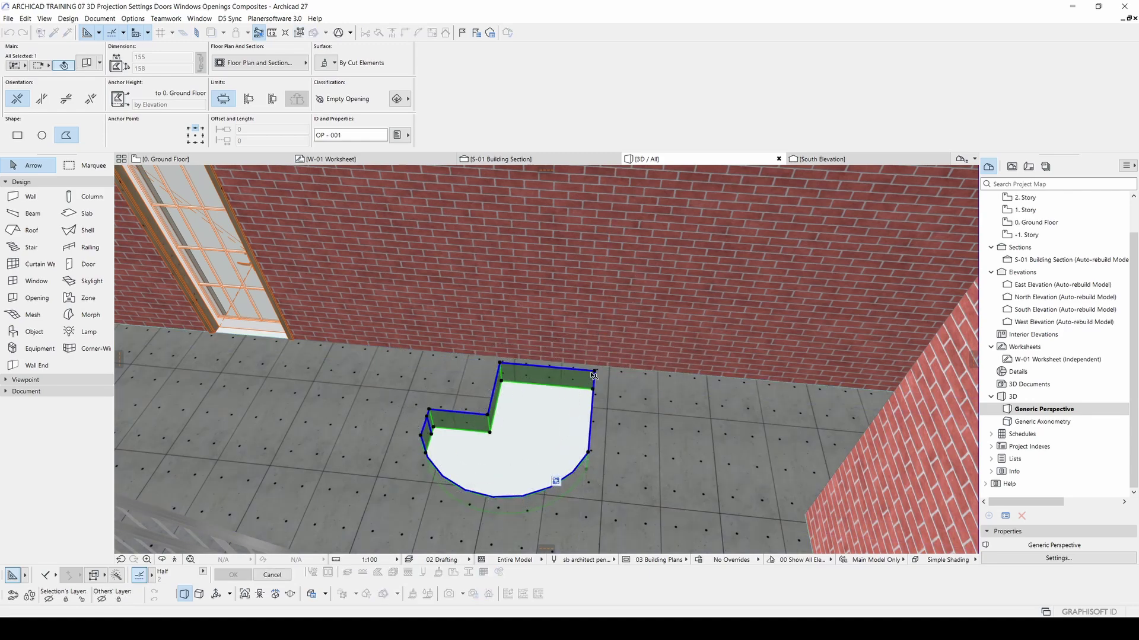
{"action": "right_click", "coordinate": [598, 376]}
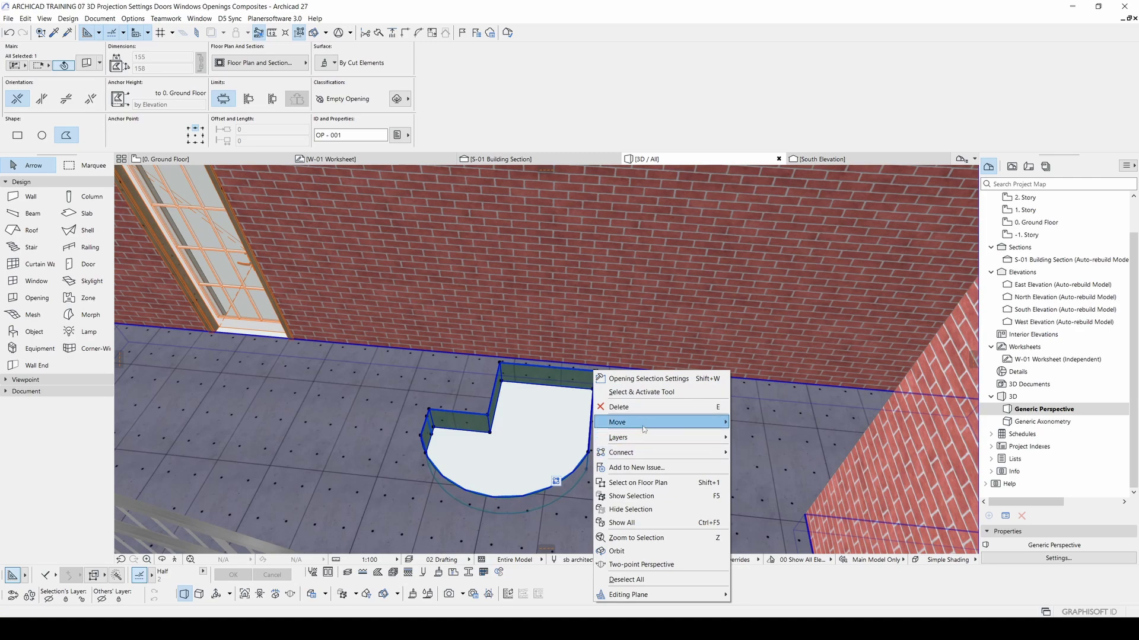
{"action": "mouse_move", "coordinate": [644, 425]}
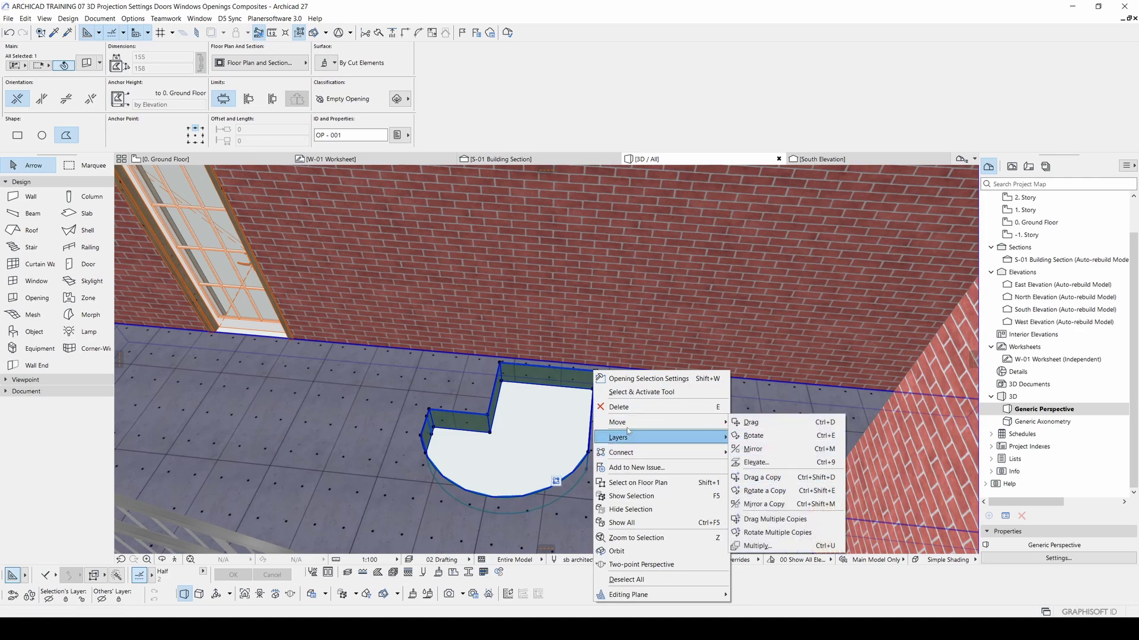
{"action": "left_click", "coordinate": [556, 390]}
Step: Make the curved floor opening also cut the adjacent brick wall as an additional element
{"action": "middle_click_drag", "start_coordinate": [558, 393], "coordinate": [552, 361], "text": "shift"}
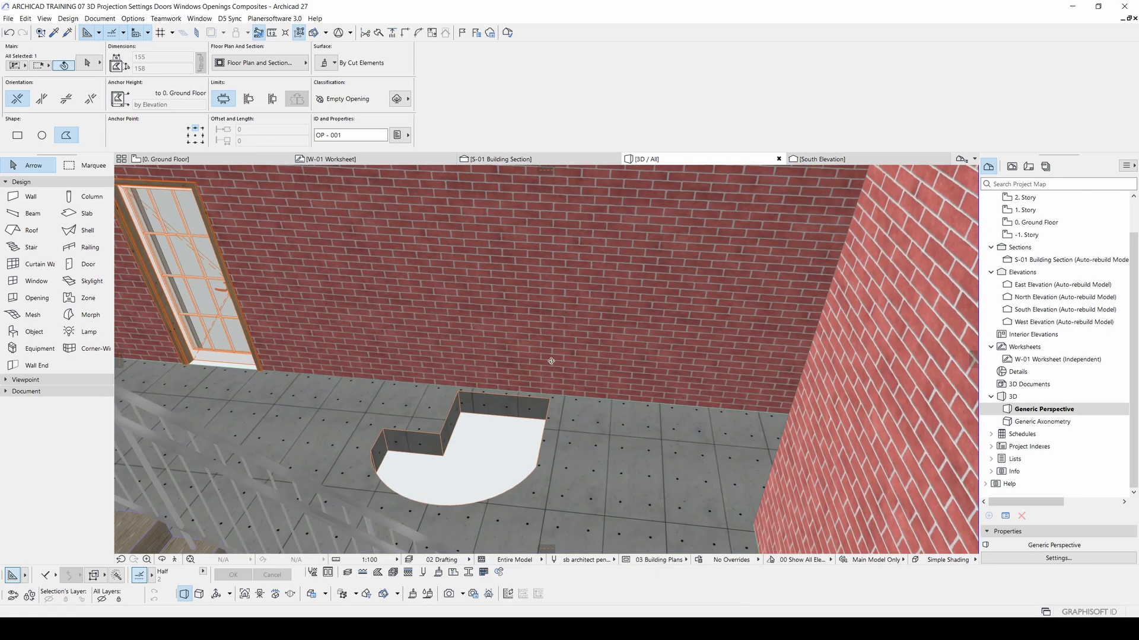
{"action": "left_click", "coordinate": [550, 400]}
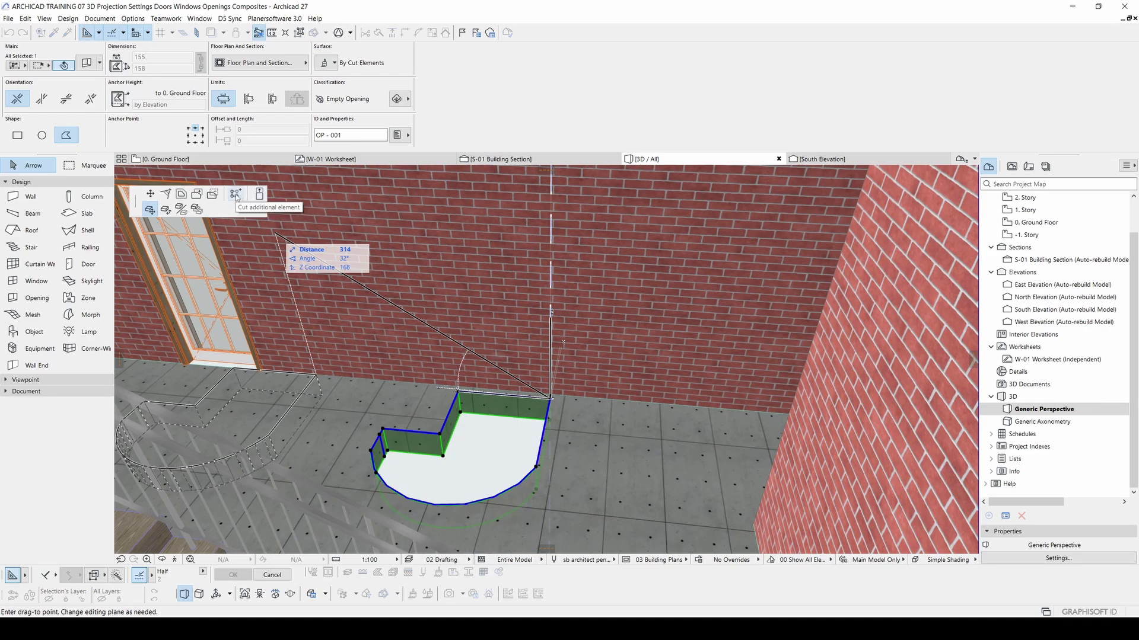
{"action": "left_click", "coordinate": [236, 196]}
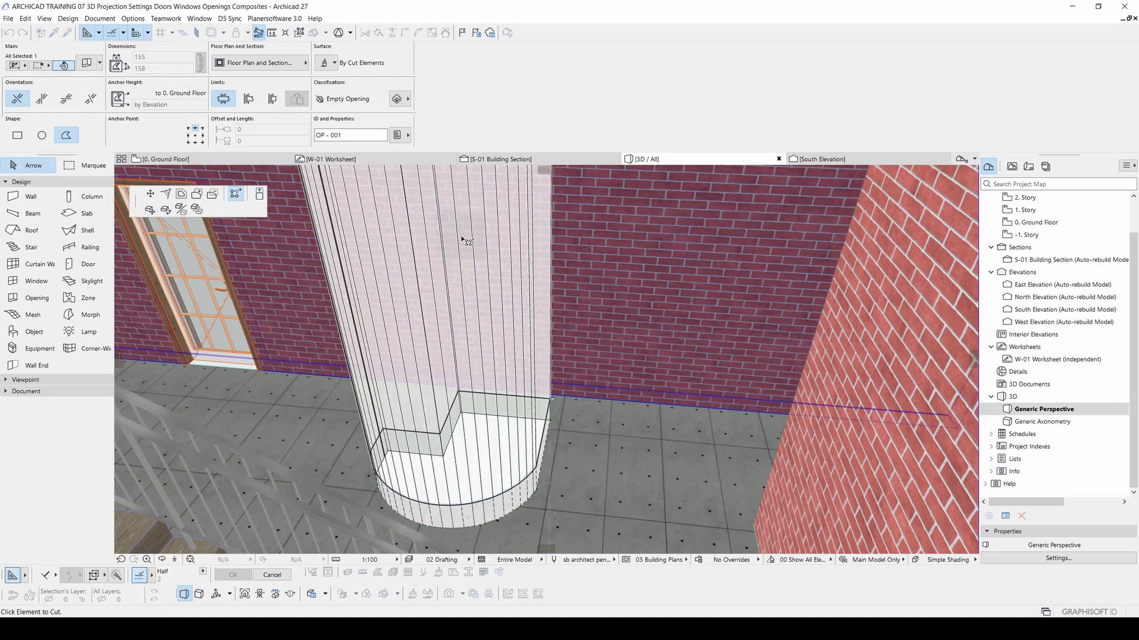
{"action": "left_click", "coordinate": [640, 264]}
Step: Rotate the curved floor opening onto its side about a point on the brick wall's outer face
{"action": "middle_click_drag", "start_coordinate": [641, 264], "coordinate": [563, 418], "text": "shift"}
{"action": "key", "text": "ctrl+e"}
{"action": "middle_click_drag", "start_coordinate": [783, 376], "coordinate": [602, 326], "text": "shift"}
{"action": "left_click", "coordinate": [617, 311]}
{"action": "left_click", "coordinate": [614, 371]}
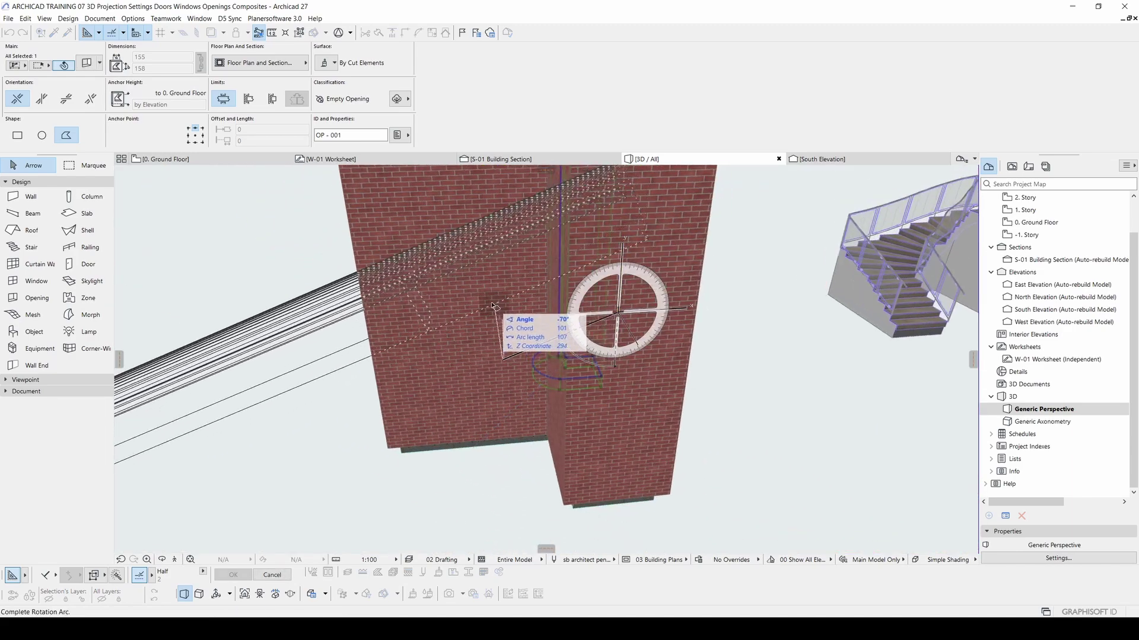
{"action": "left_click", "coordinate": [474, 279]}
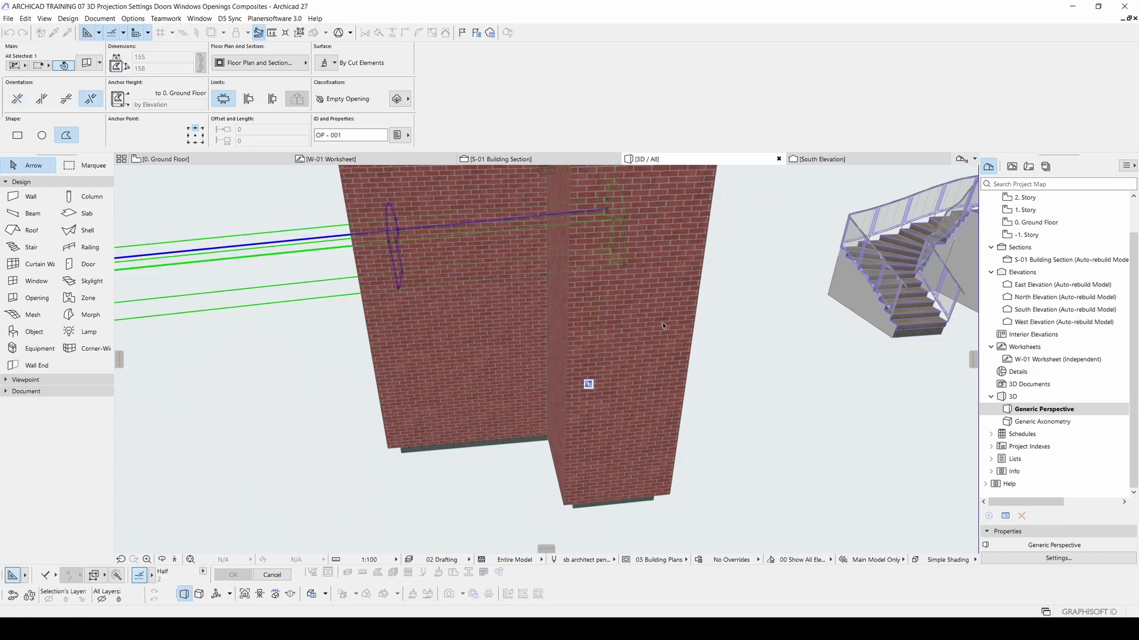
Step: Delete the rotated opening from the model
{"action": "middle_click_drag", "start_coordinate": [588, 386], "coordinate": [241, 338], "text": "shift"}
{"action": "middle_click_drag", "start_coordinate": [459, 267], "coordinate": [476, 383], "text": "shift"}
{"action": "key", "text": "Delete"}
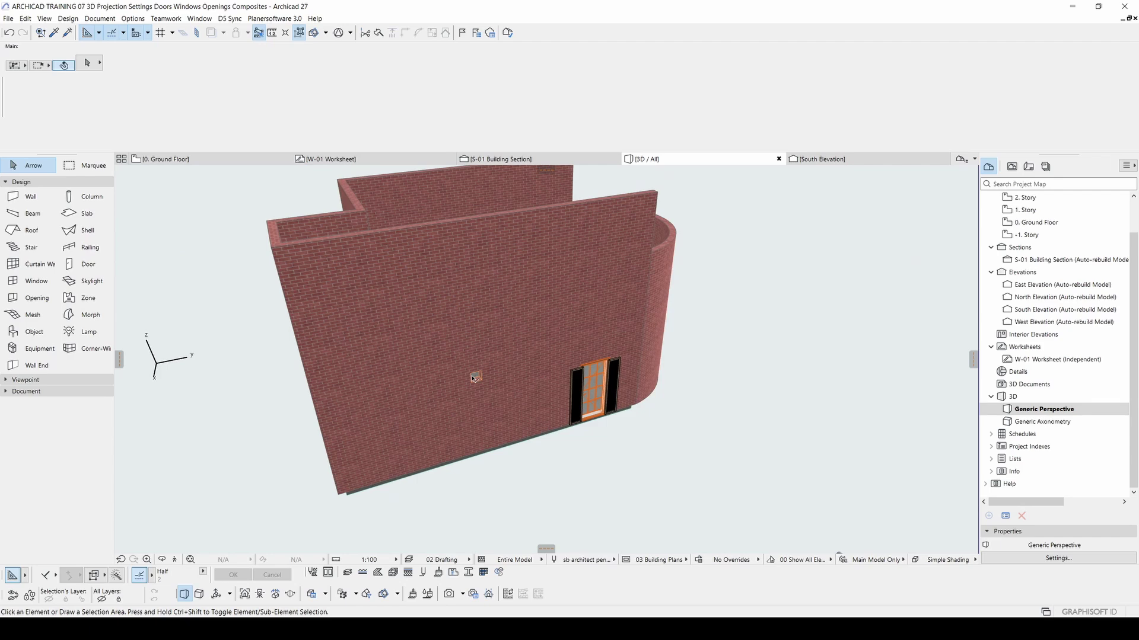
Step: On the ground floor plan, pick up the wall opening's settings and place a 30 by 30 opening in the slab near the wall
{"action": "key", "text": "F2"}
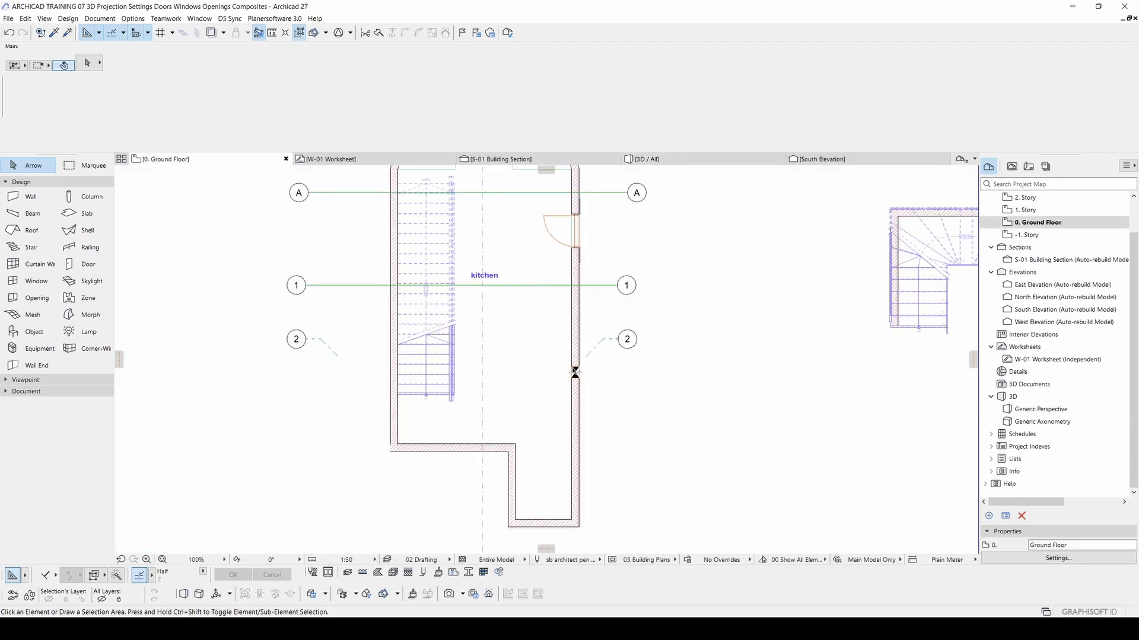
{"action": "left_click", "coordinate": [574, 370], "text": "alt"}
{"action": "left_click", "coordinate": [522, 345]}
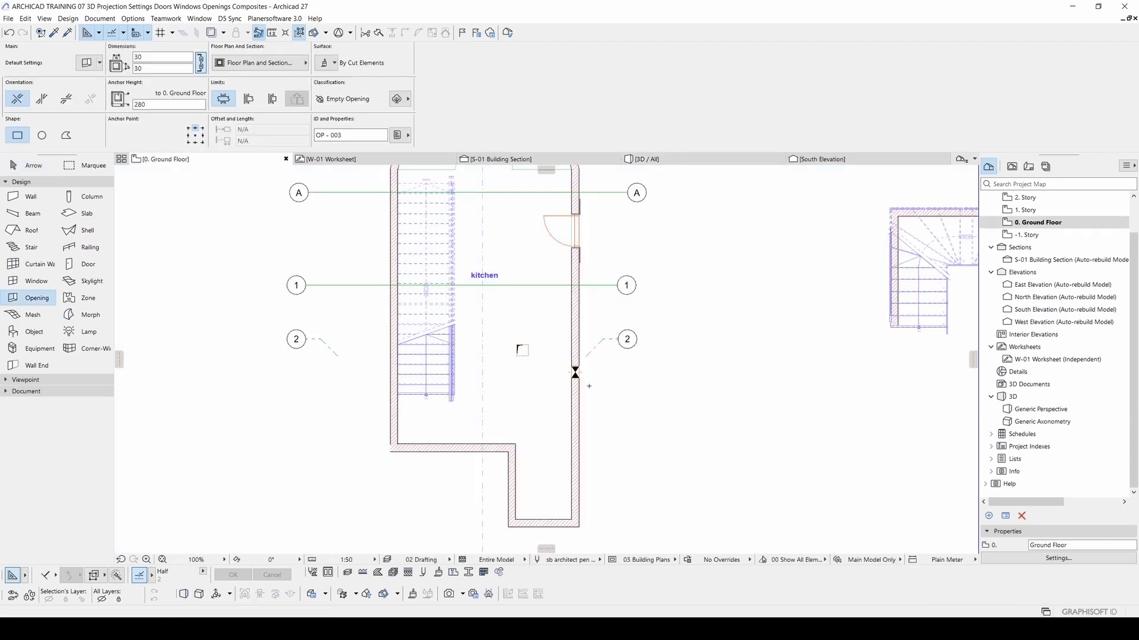
{"action": "scroll", "coordinate": [587, 386], "scroll_direction": "up", "scroll_amount": 7}
{"action": "key", "text": "Escape"}
Step: Set the slab opening's uncut symbol to Diagonal Fill Opening 27
{"action": "middle_click_drag", "start_coordinate": [418, 312], "coordinate": [514, 363]}
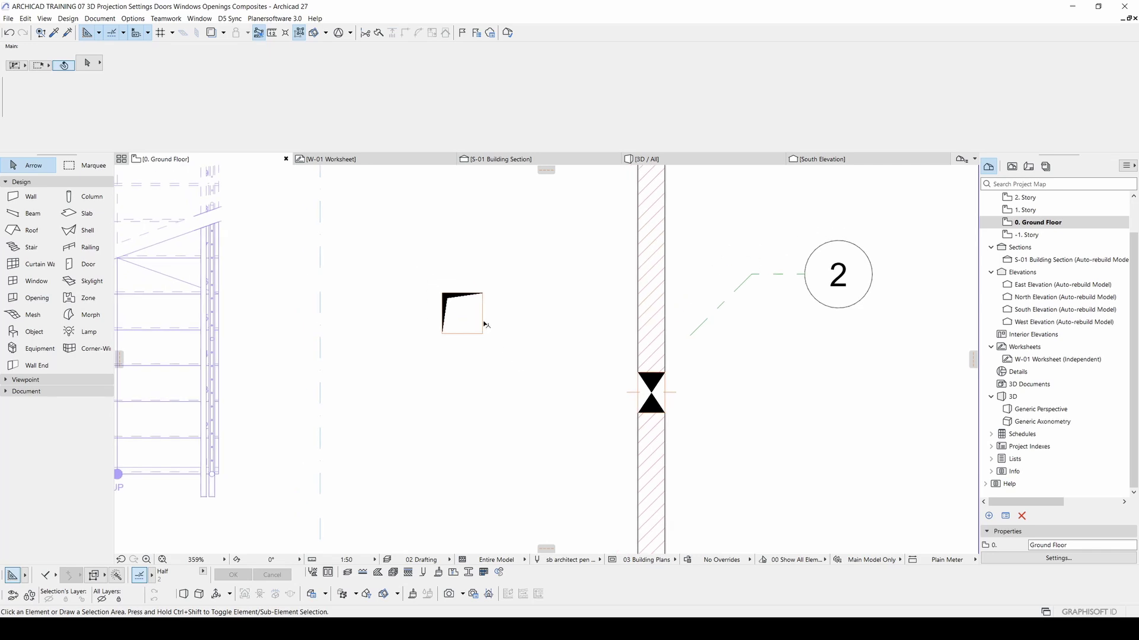
{"action": "scroll", "coordinate": [471, 316], "scroll_direction": "up", "scroll_amount": 3}
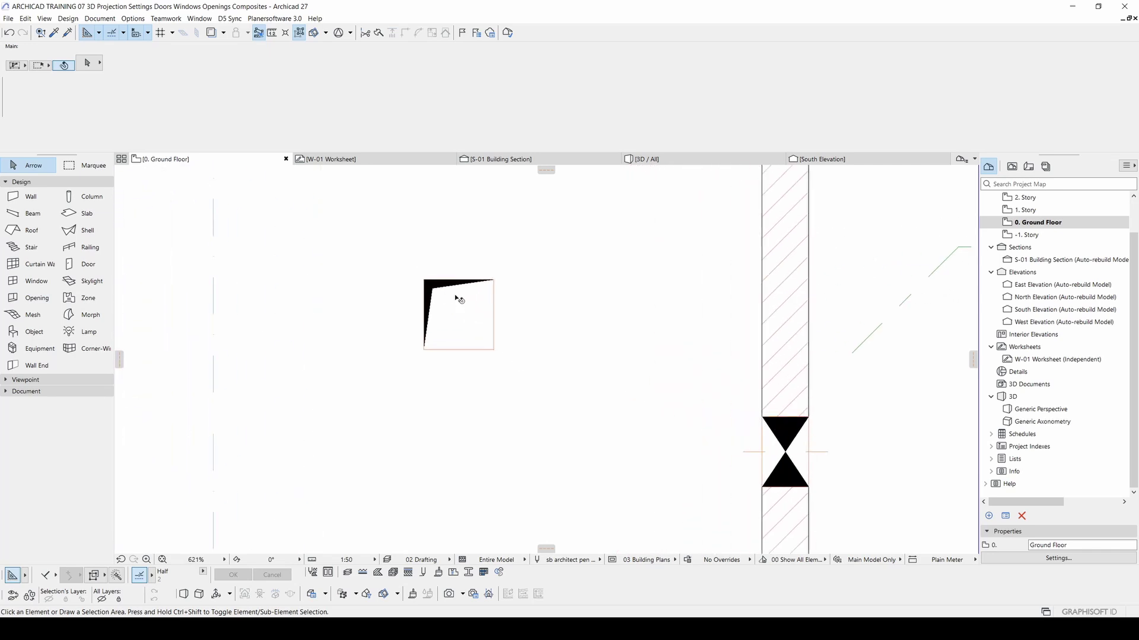
{"action": "left_click", "coordinate": [450, 300]}
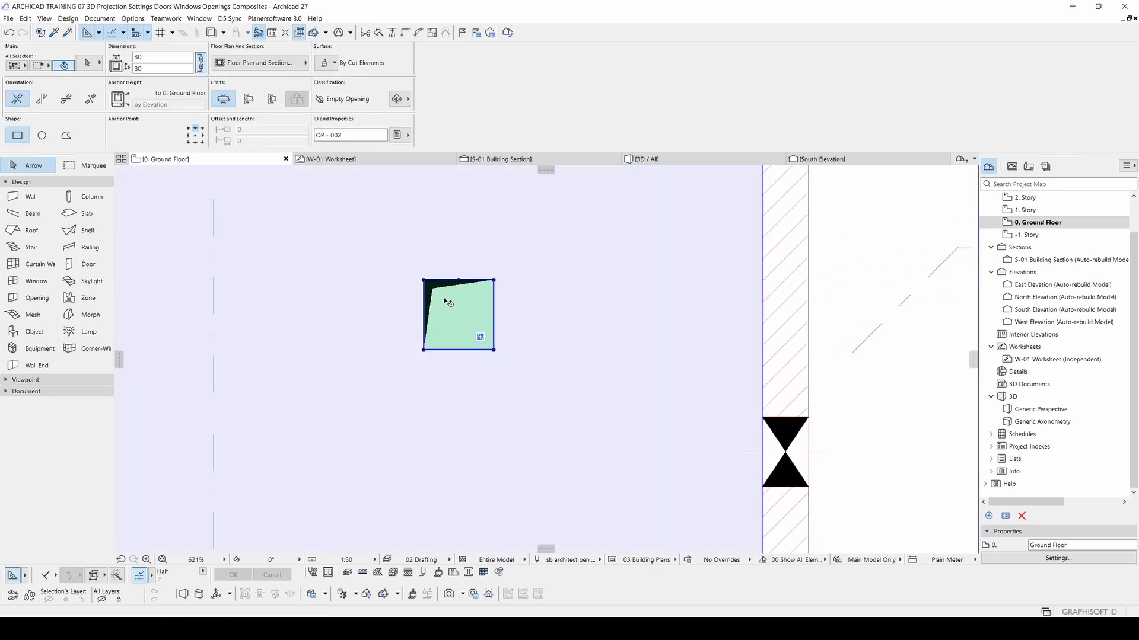
{"action": "double_click", "coordinate": [447, 302]}
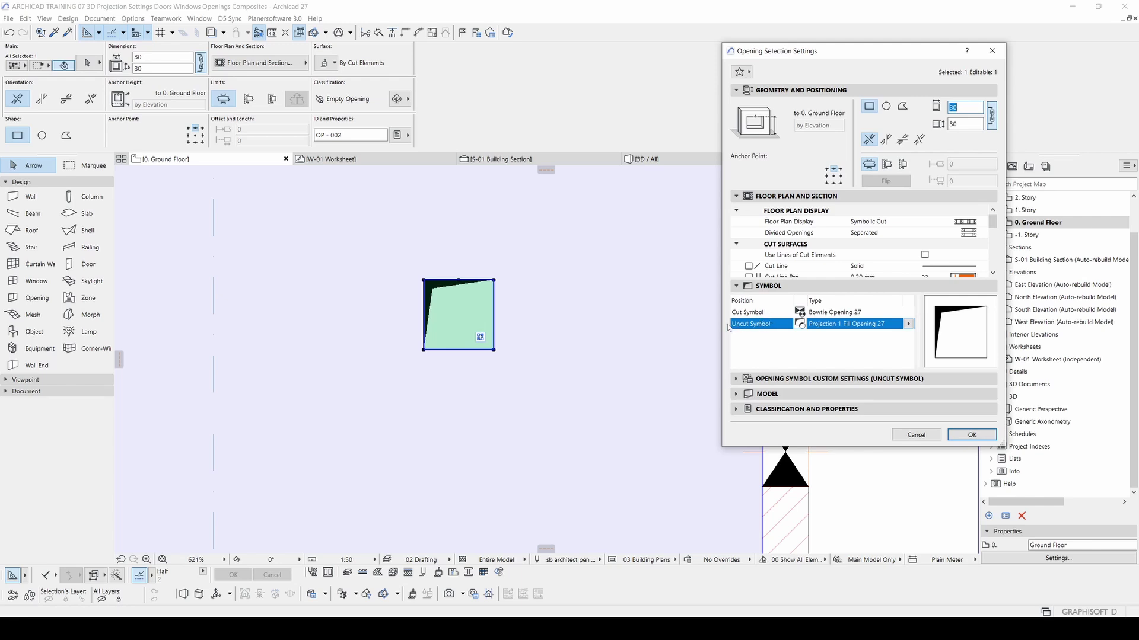
{"action": "left_click", "coordinate": [908, 324]}
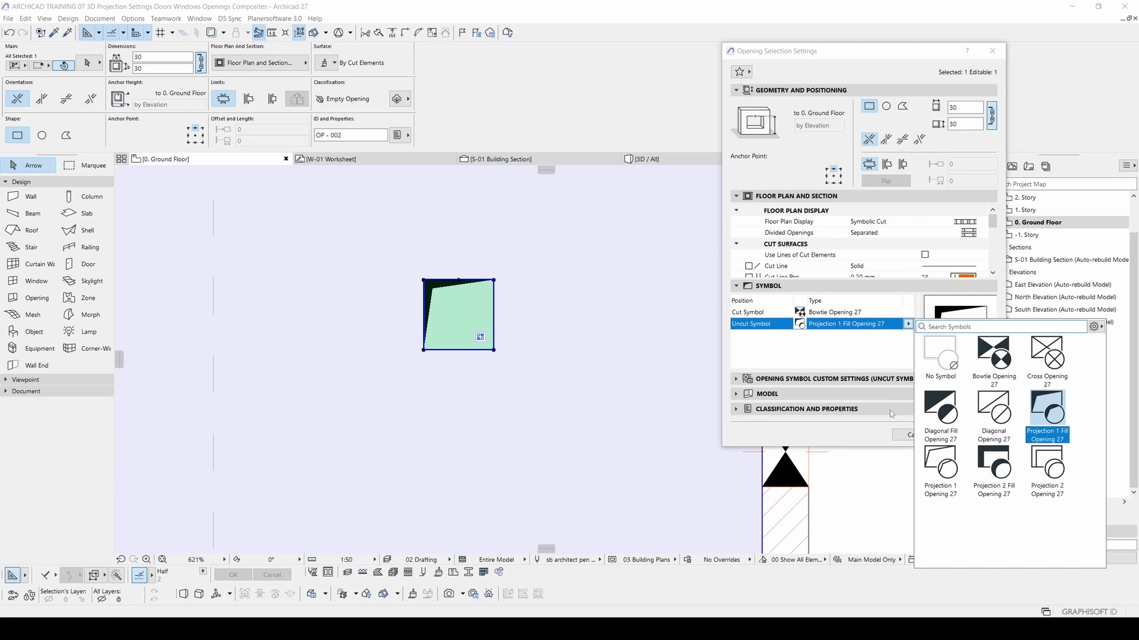
{"action": "left_click", "coordinate": [940, 410]}
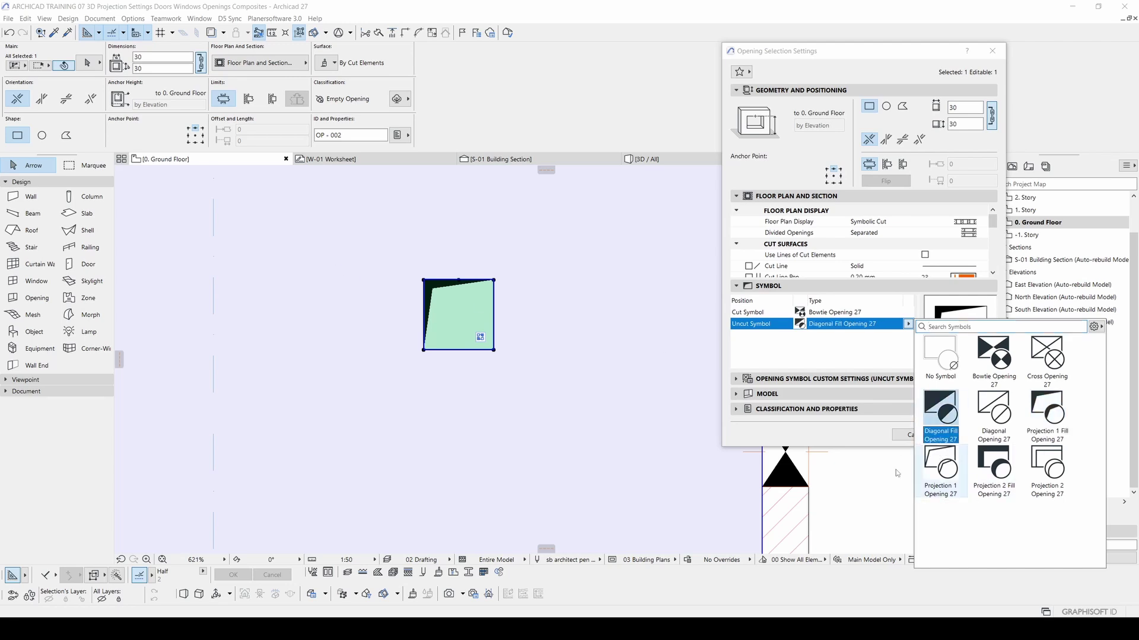
{"action": "left_click", "coordinate": [832, 367]}
{"action": "left_click", "coordinate": [969, 435]}
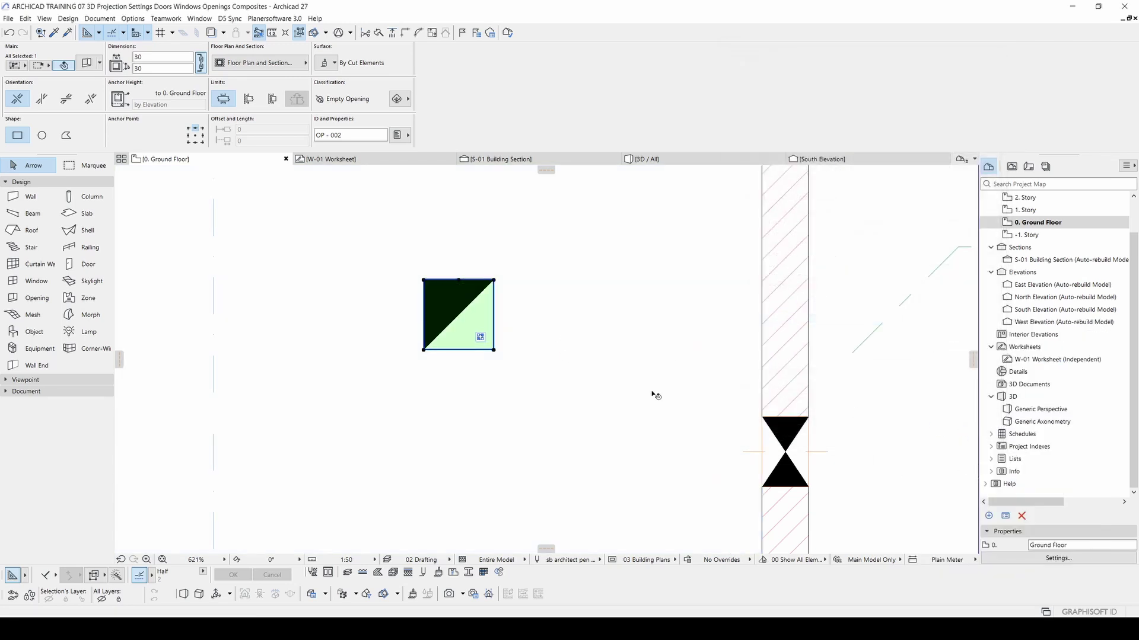
{"action": "left_click", "coordinate": [615, 422]}
Step: Set the wall opening's cut symbol to No Symbol
{"action": "scroll", "coordinate": [614, 423], "scroll_direction": "down", "scroll_amount": 2}
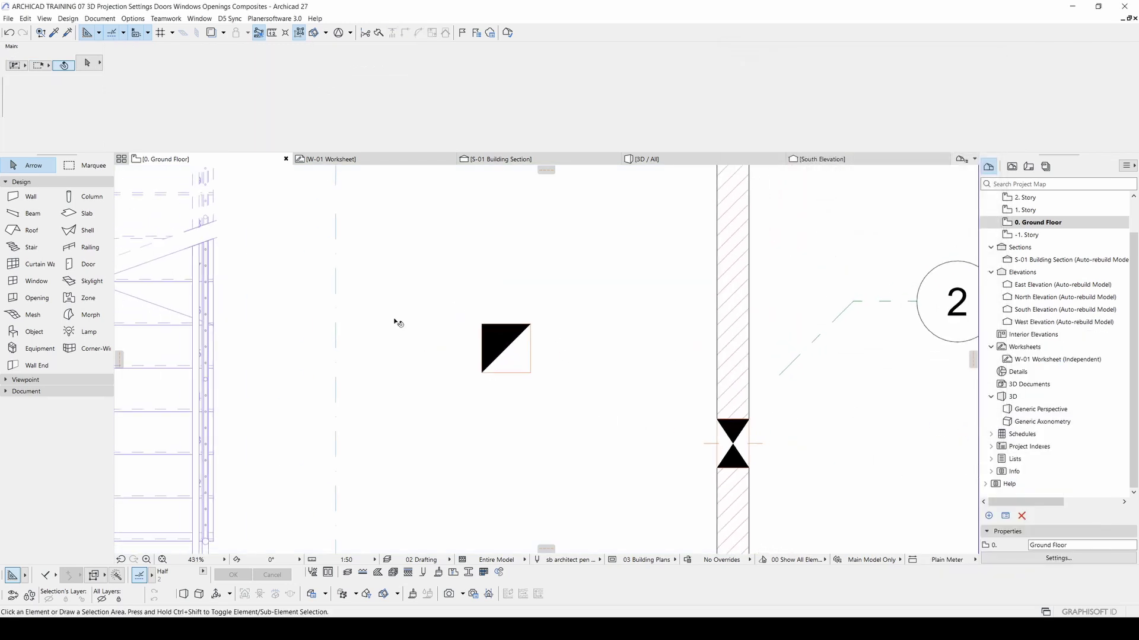
{"action": "left_click", "coordinate": [747, 430]}
{"action": "middle_click_drag", "start_coordinate": [753, 437], "coordinate": [681, 425]}
{"action": "key", "text": "ctrl+t"}
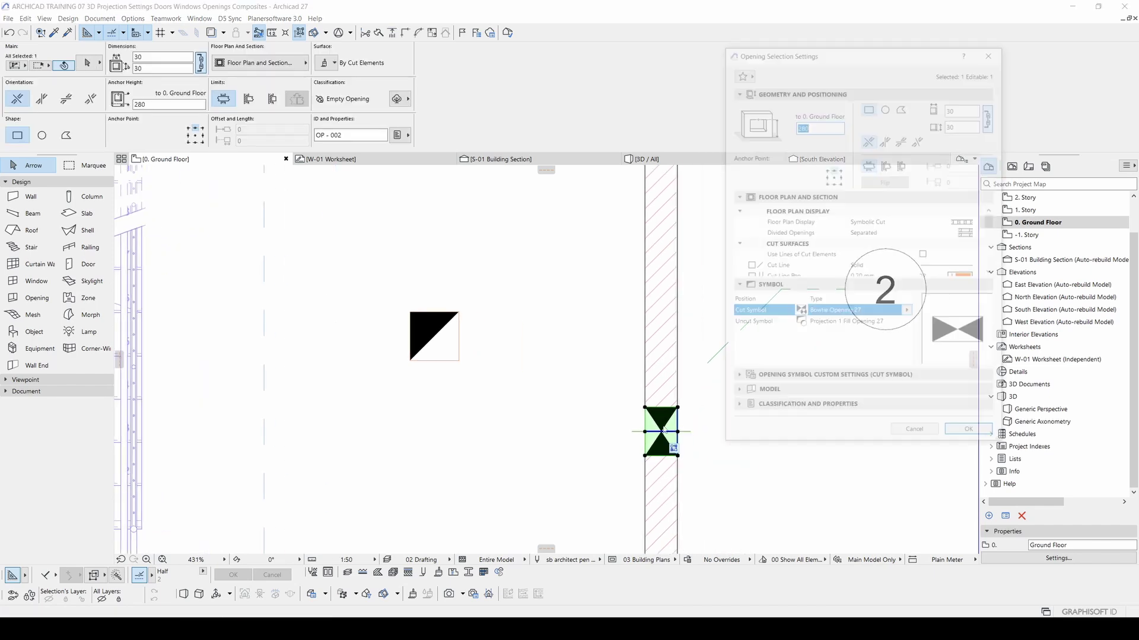
{"action": "left_click", "coordinate": [908, 312]}
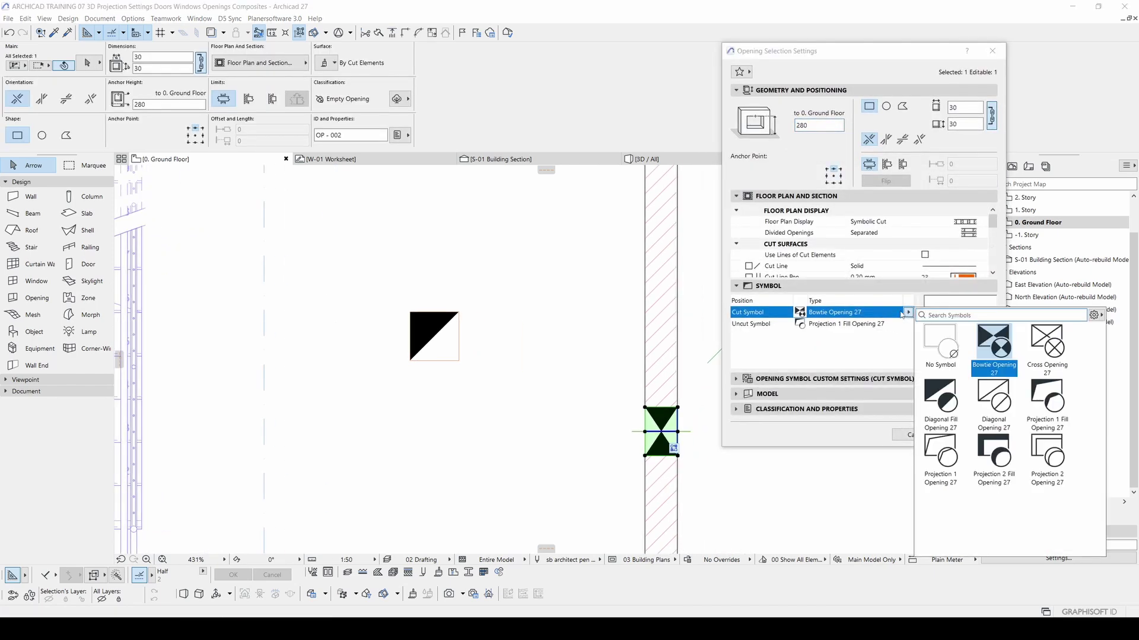
{"action": "left_click", "coordinate": [945, 349]}
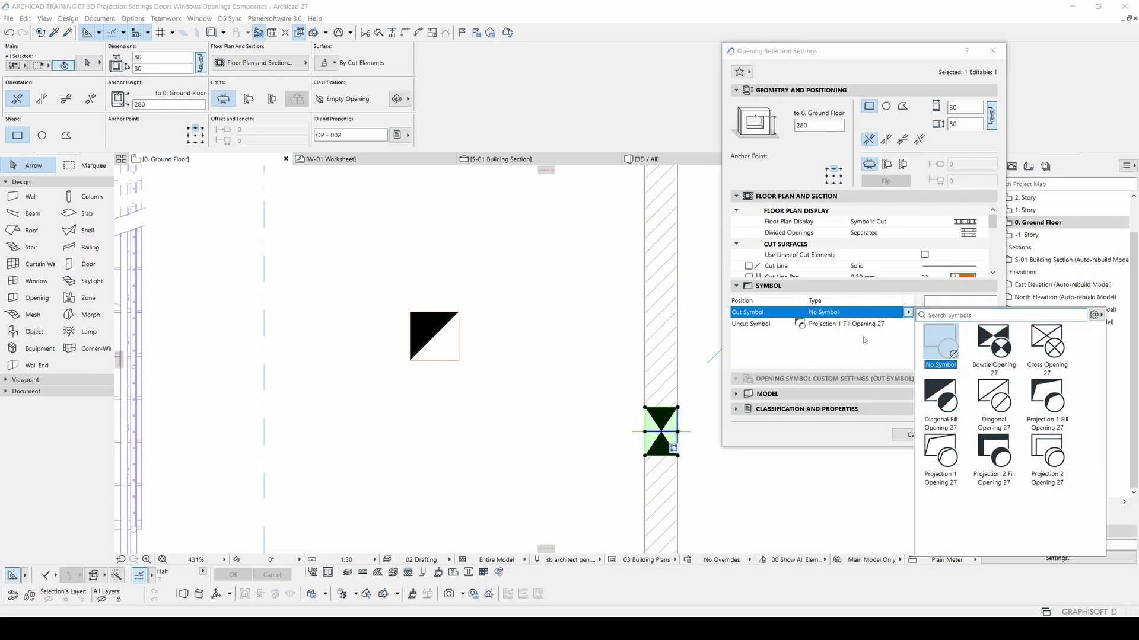
{"action": "left_click", "coordinate": [847, 312]}
{"action": "left_click", "coordinate": [971, 437]}
{"action": "scroll", "coordinate": [721, 409], "scroll_direction": "down", "scroll_amount": 3}
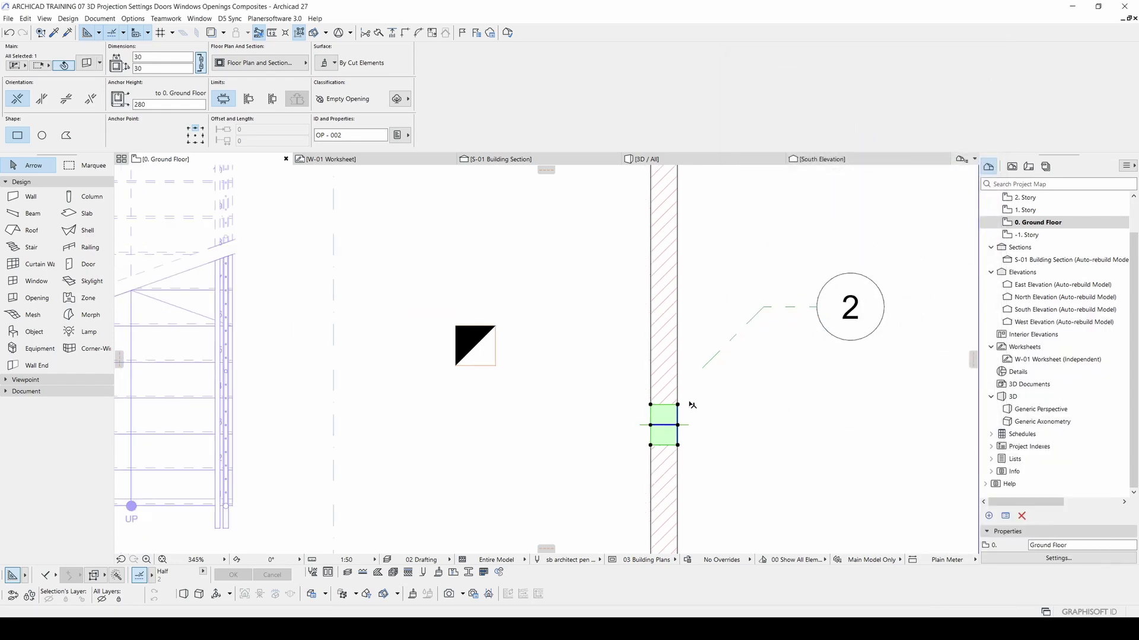
{"action": "left_click", "coordinate": [728, 423]}
Step: Override both model surfaces of the wall opening with Stucco - Yellow Rough
{"action": "scroll", "coordinate": [711, 421], "scroll_direction": "down", "scroll_amount": 3}
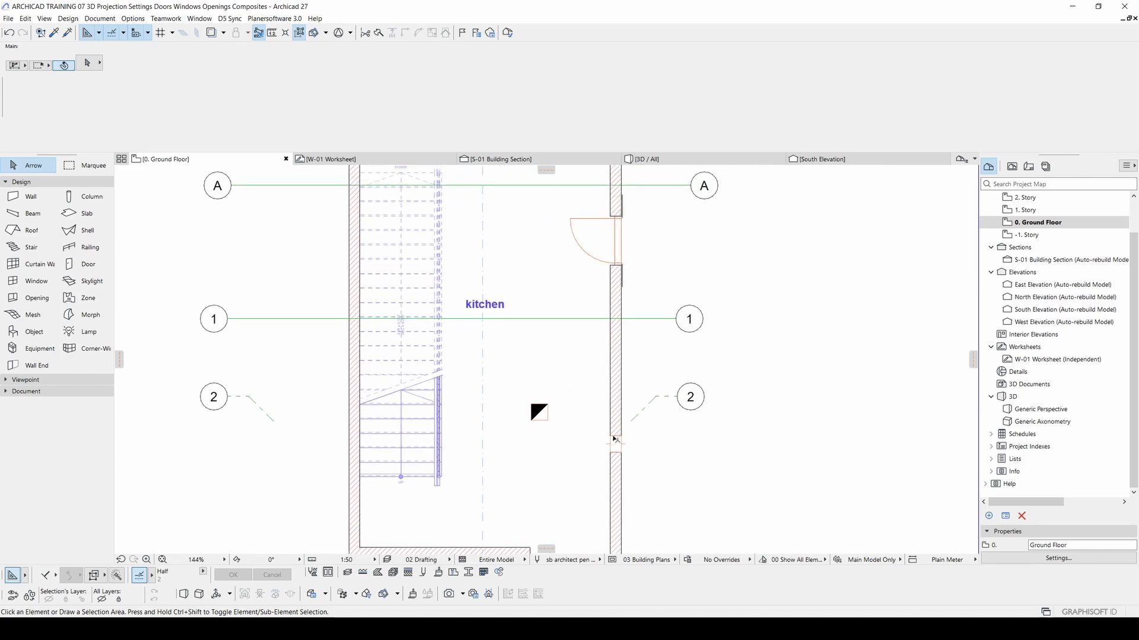
{"action": "scroll", "coordinate": [625, 397], "scroll_direction": "down", "scroll_amount": 5}
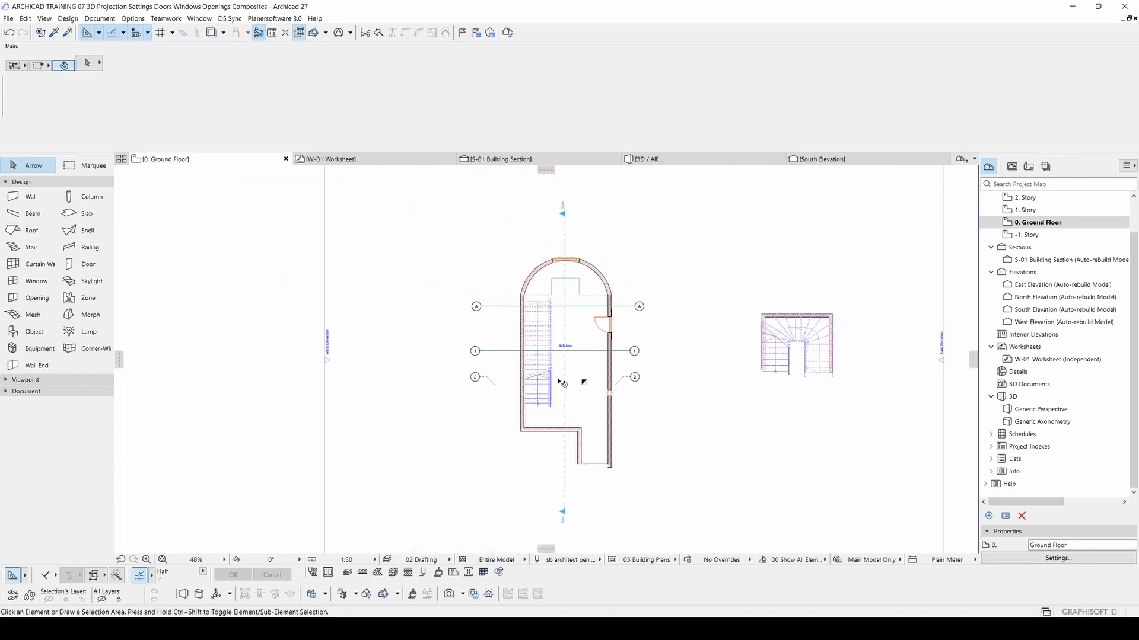
{"action": "scroll", "coordinate": [605, 397], "scroll_direction": "up", "scroll_amount": 6}
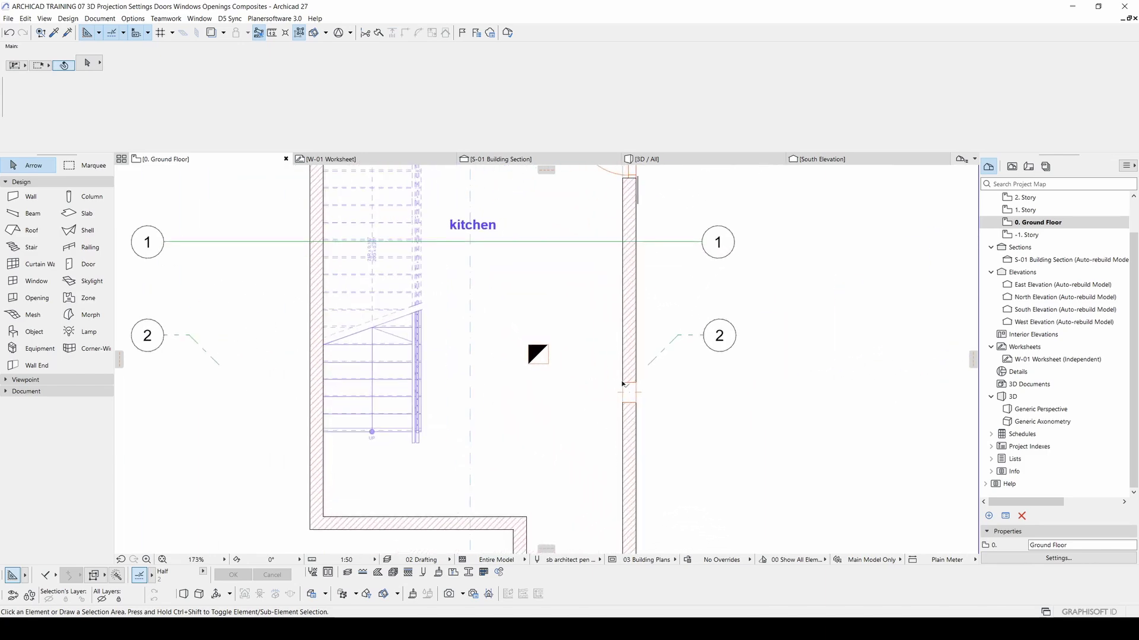
{"action": "left_click", "coordinate": [624, 392]}
{"action": "scroll", "coordinate": [624, 392], "scroll_direction": "down", "scroll_amount": 2}
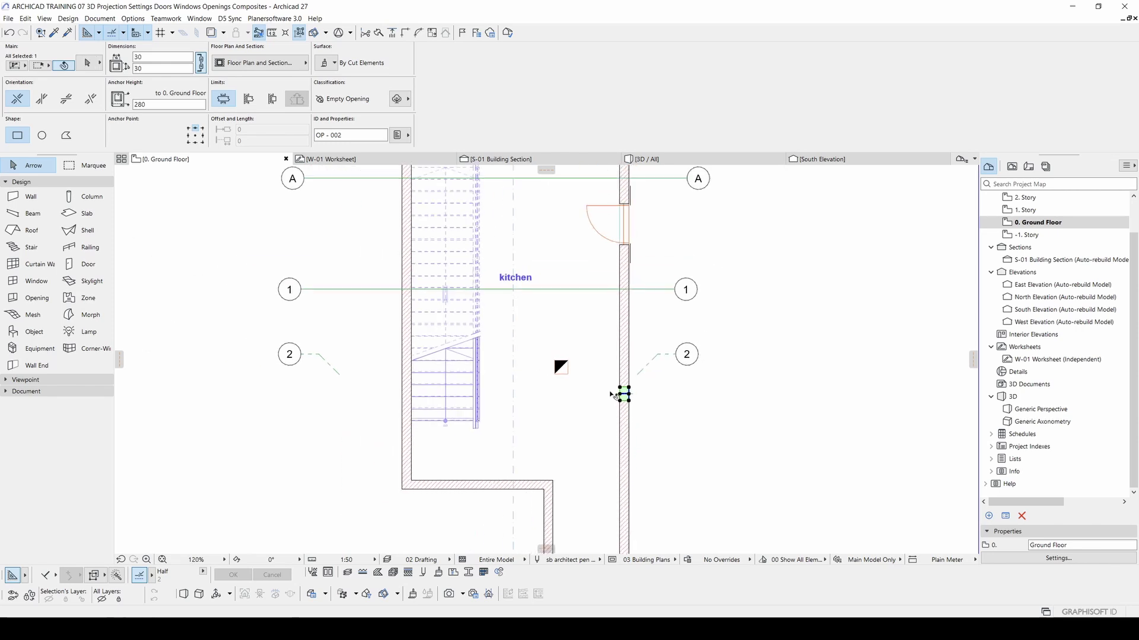
{"action": "key", "text": "ctrl+t"}
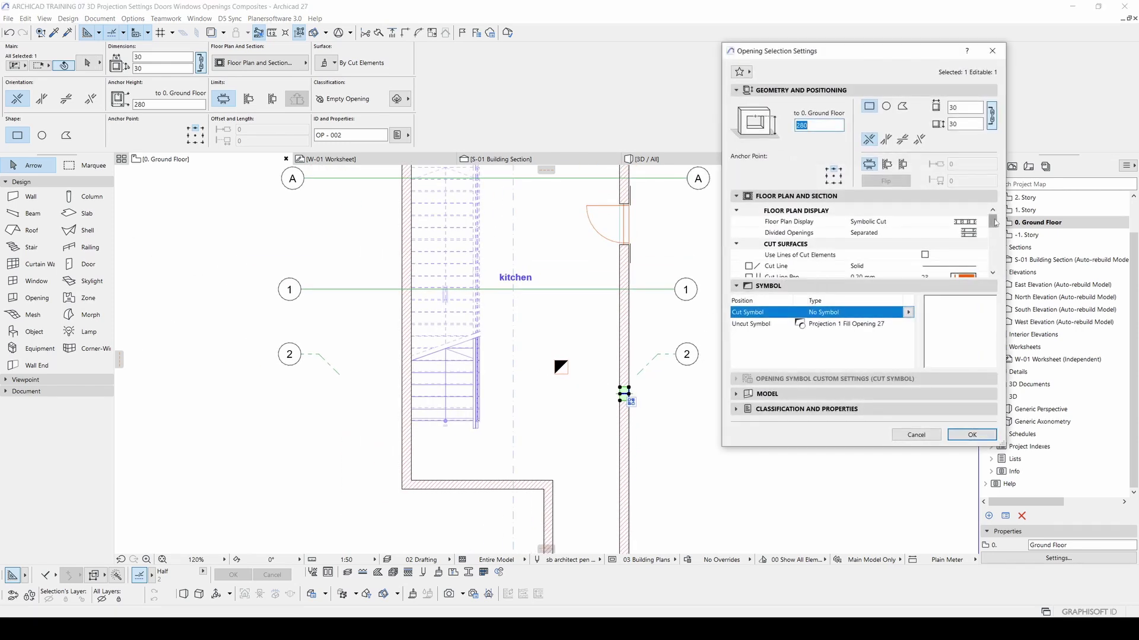
{"action": "mouse_move", "coordinate": [994, 222]}
{"action": "left_mouse_down"}
{"action": "mouse_move", "coordinate": [995, 253]}
{"action": "mouse_move", "coordinate": [996, 222]}
{"action": "left_mouse_up"}
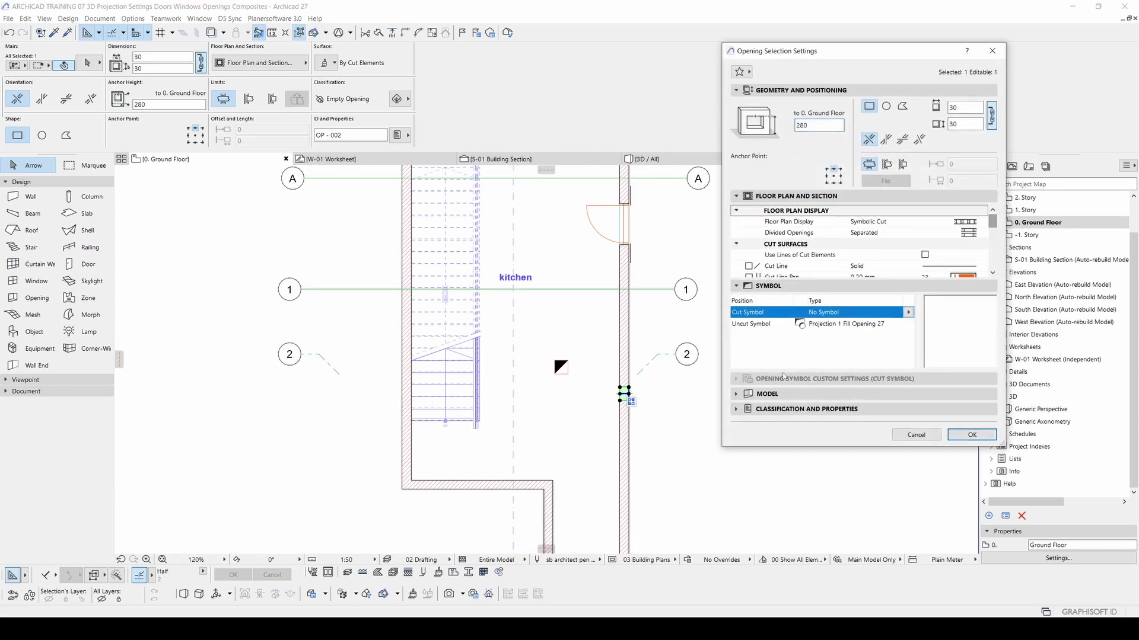
{"action": "left_click", "coordinate": [771, 394]}
{"action": "left_click", "coordinate": [741, 421]}
{"action": "left_click", "coordinate": [742, 438]}
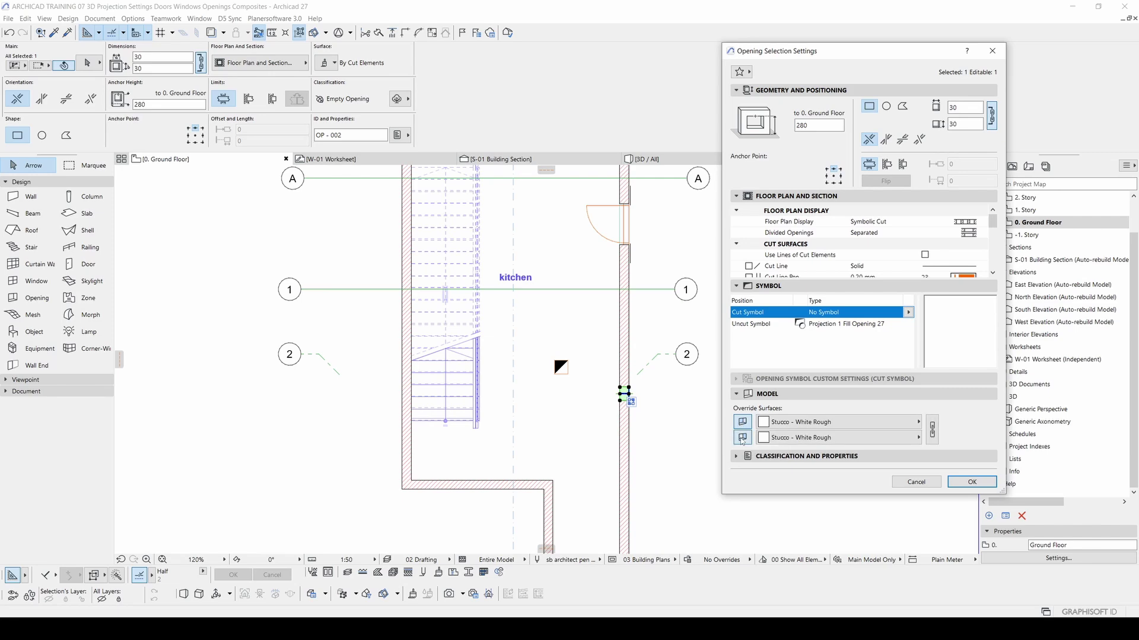
{"action": "left_click", "coordinate": [865, 424]}
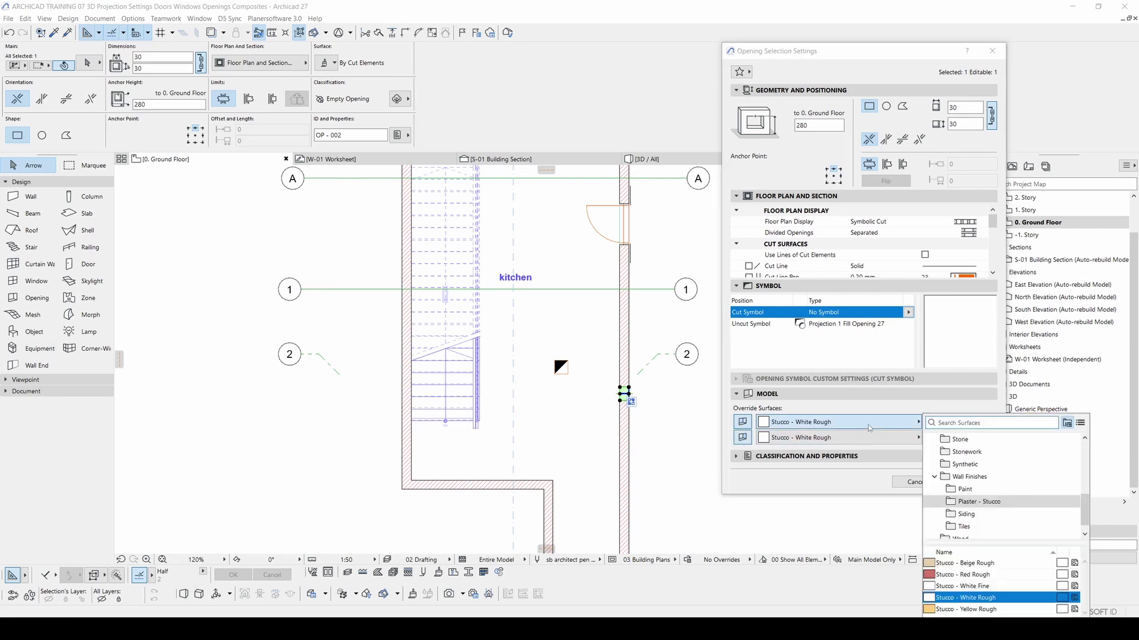
{"action": "left_click", "coordinate": [966, 609]}
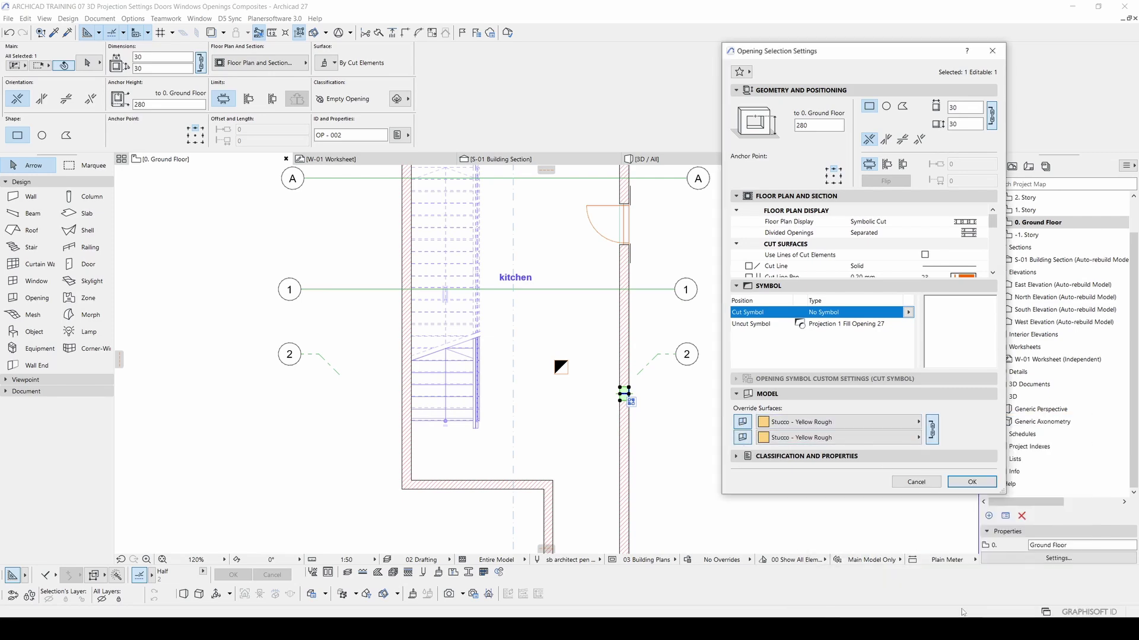
{"action": "left_click", "coordinate": [987, 488]}
Step: Show the model in 3D and examine the wall opening's inner surfaces from outside
{"action": "key", "text": "F3"}
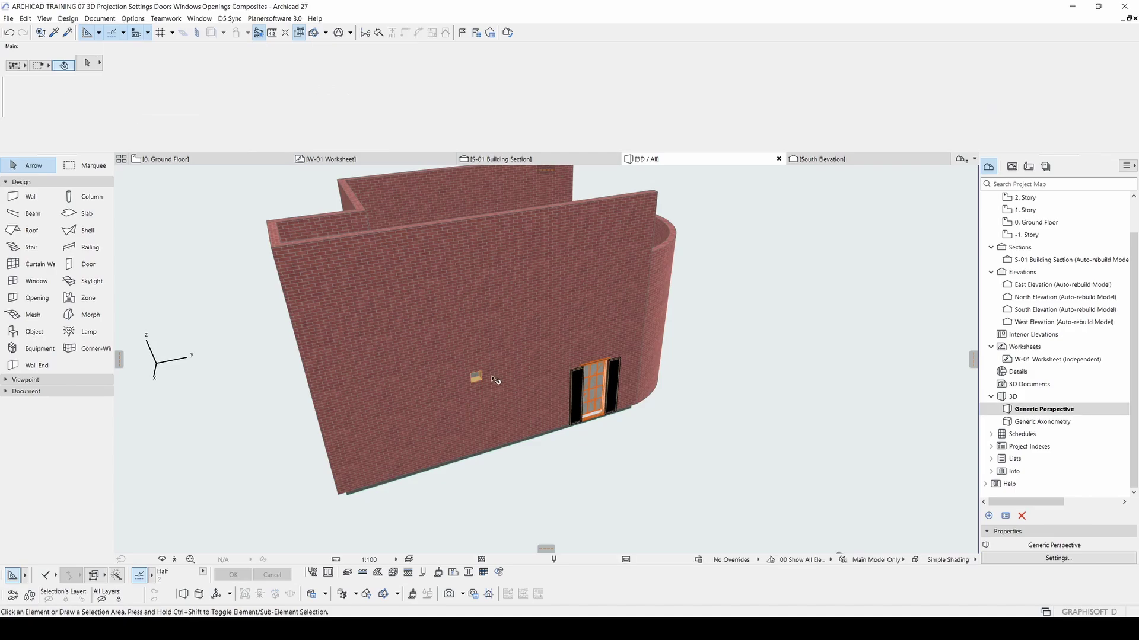
{"action": "scroll", "coordinate": [495, 380], "scroll_direction": "up", "scroll_amount": 5}
{"action": "middle_click_drag", "start_coordinate": [516, 381], "coordinate": [535, 352], "text": "shift"}
{"action": "scroll", "coordinate": [535, 352], "scroll_direction": "down", "scroll_amount": 5}
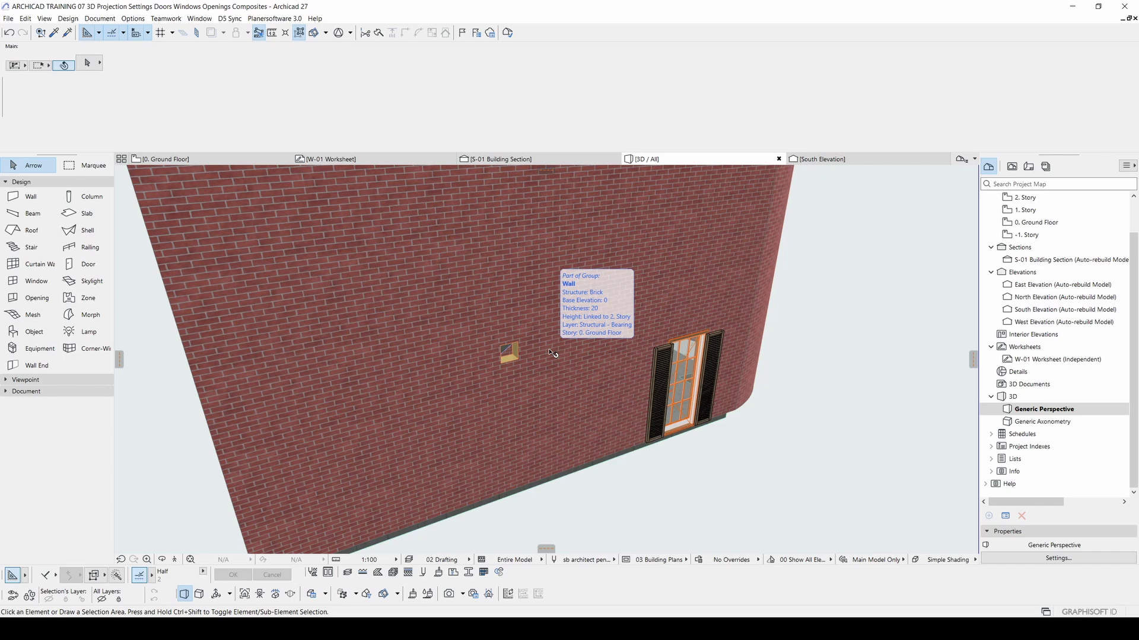
Step: On the ground floor plan, switch the structure of the brick wall beside the kitchen to Composite
{"action": "key", "text": "F2"}
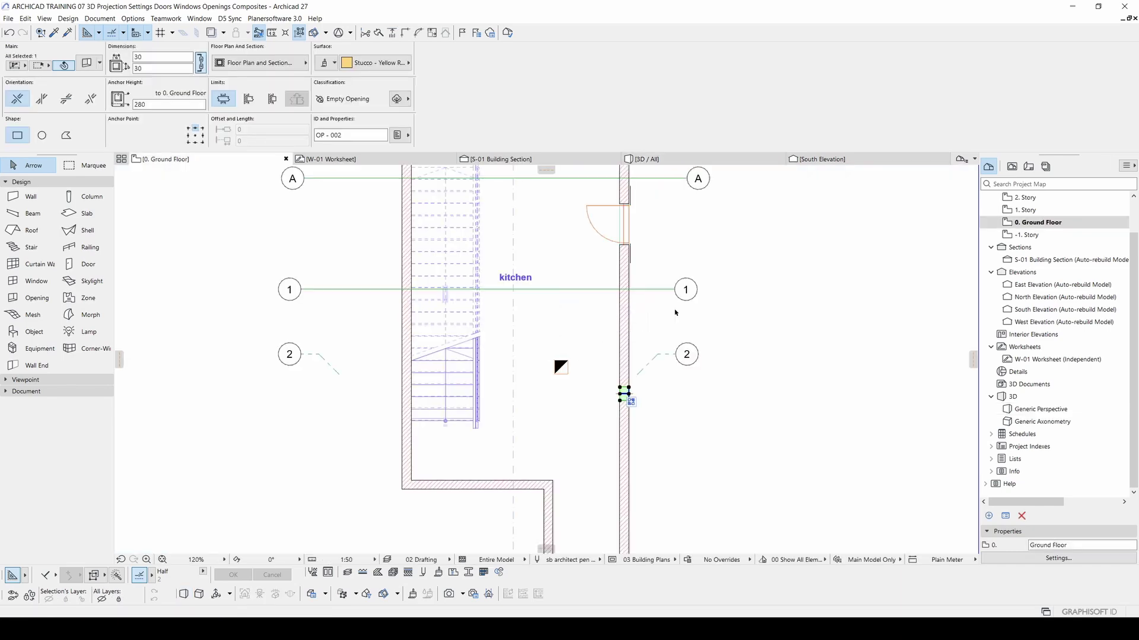
{"action": "left_click", "coordinate": [626, 306]}
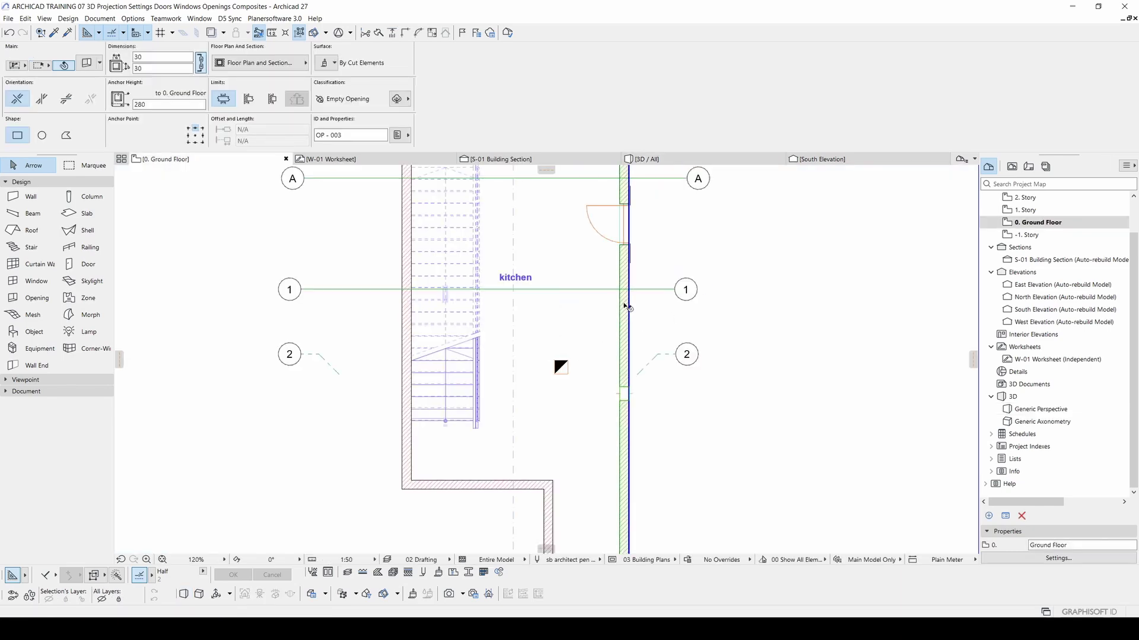
{"action": "left_click", "coordinate": [575, 305]}
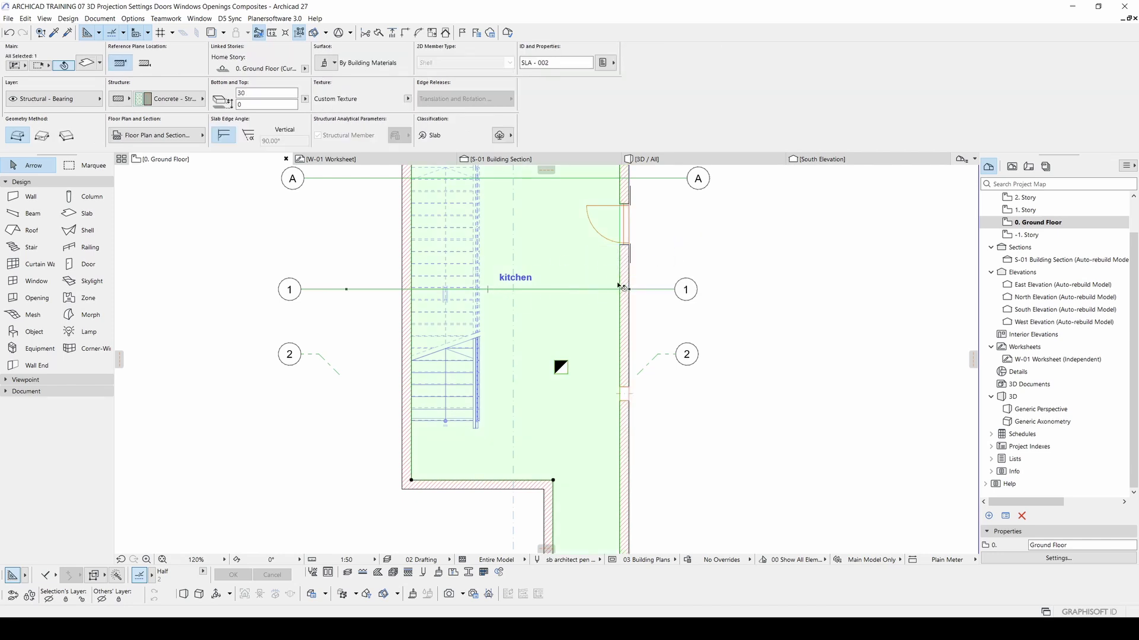
{"action": "scroll", "coordinate": [623, 290], "scroll_direction": "up", "scroll_amount": 4}
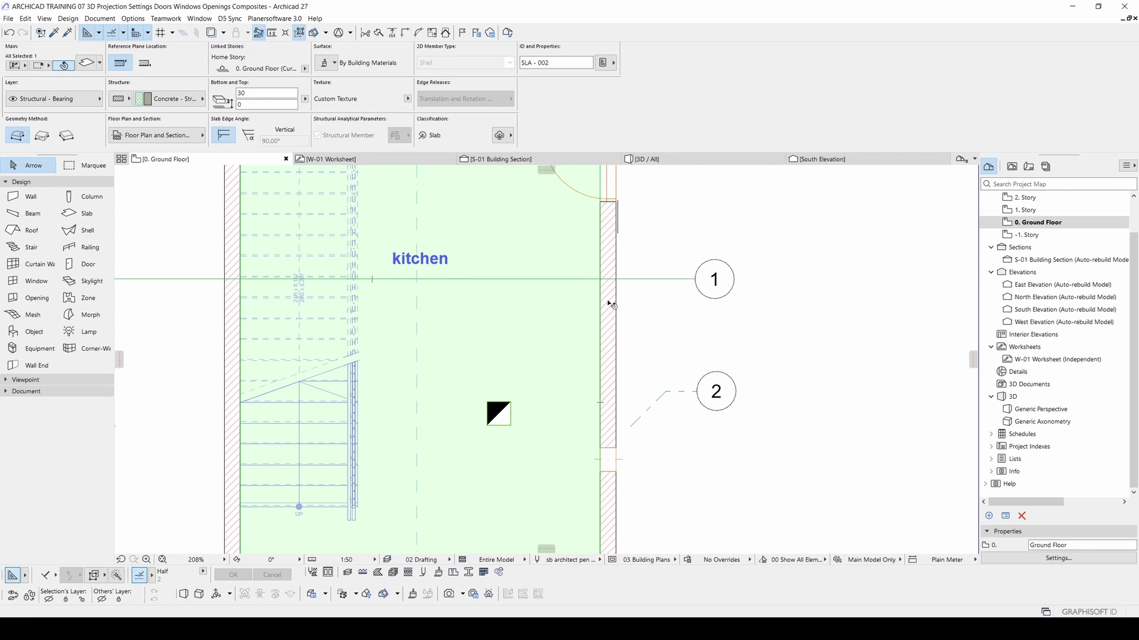
{"action": "left_click", "coordinate": [634, 306]}
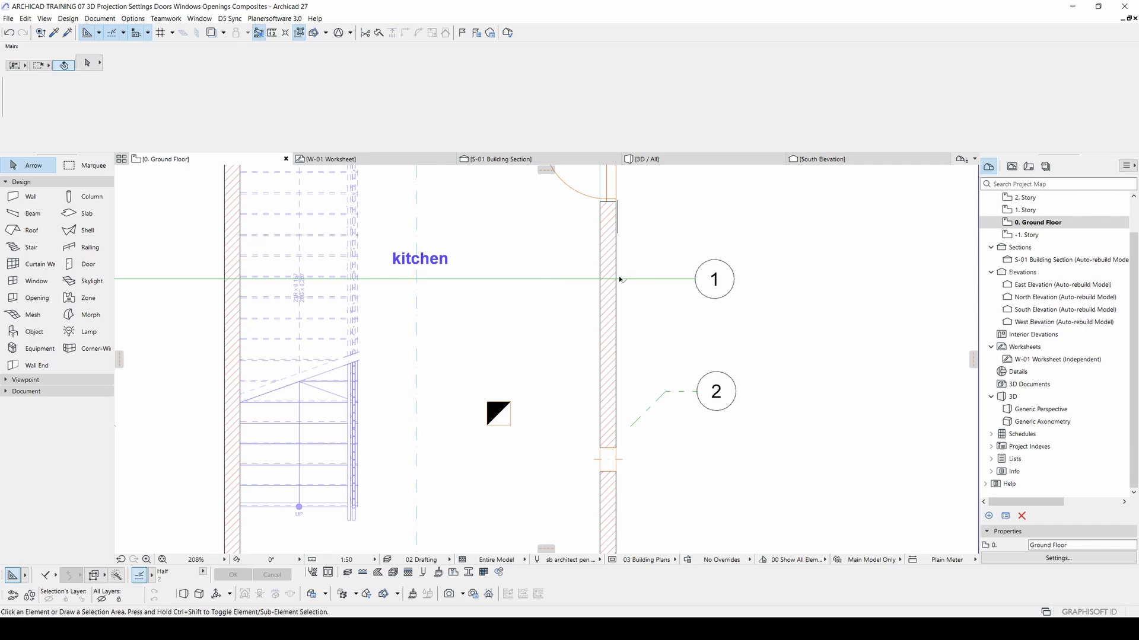
{"action": "scroll", "coordinate": [621, 280], "scroll_direction": "up", "scroll_amount": 4}
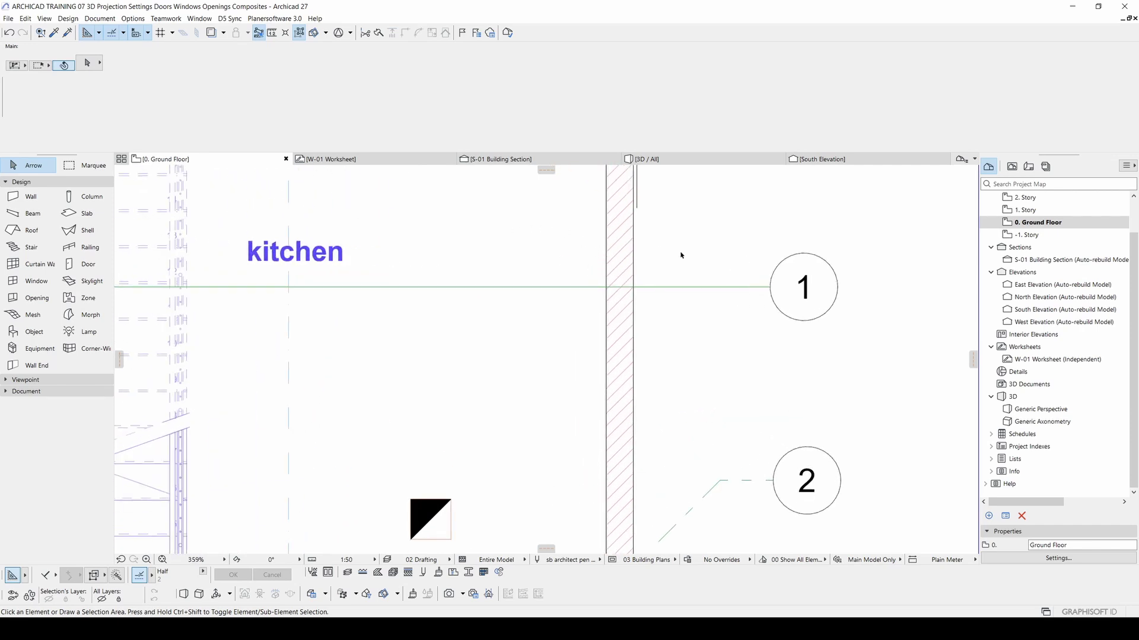
{"action": "mouse_move", "coordinate": [613, 207]}
{"action": "middle_mouse_down"}
{"action": "mouse_move", "coordinate": [640, 300]}
{"action": "mouse_move", "coordinate": [629, 289]}
{"action": "middle_mouse_up"}
{"action": "left_click", "coordinate": [640, 300]}
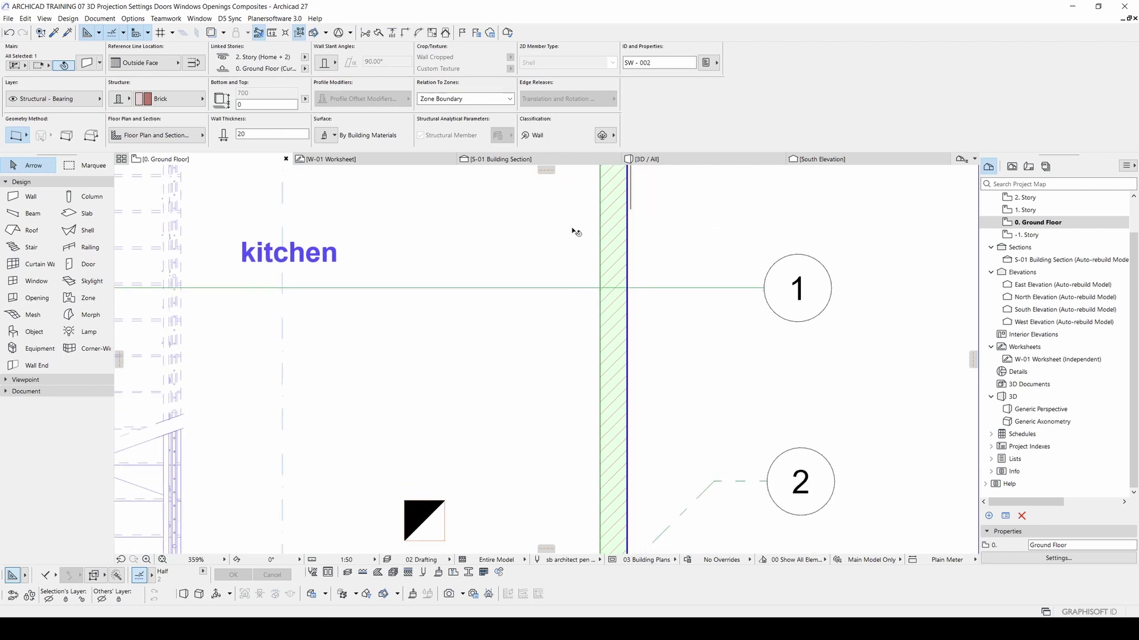
{"action": "left_click", "coordinate": [119, 100]}
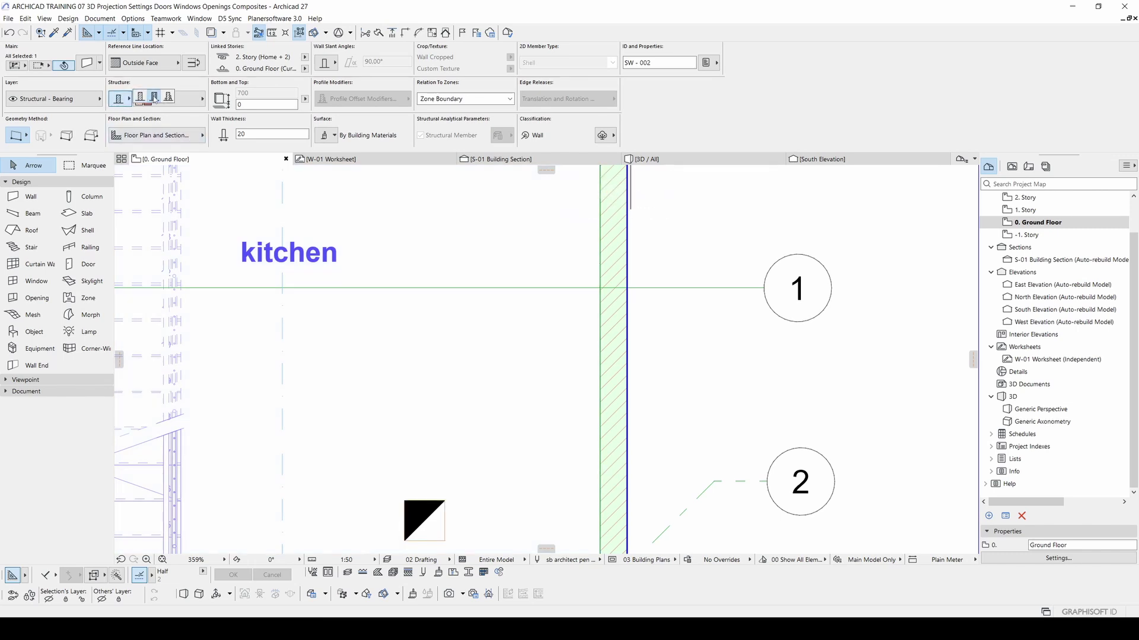
{"action": "left_click", "coordinate": [155, 99]}
Step: Assign the 100 Block Double Plastered composite to the selected wall
{"action": "left_click", "coordinate": [159, 102]}
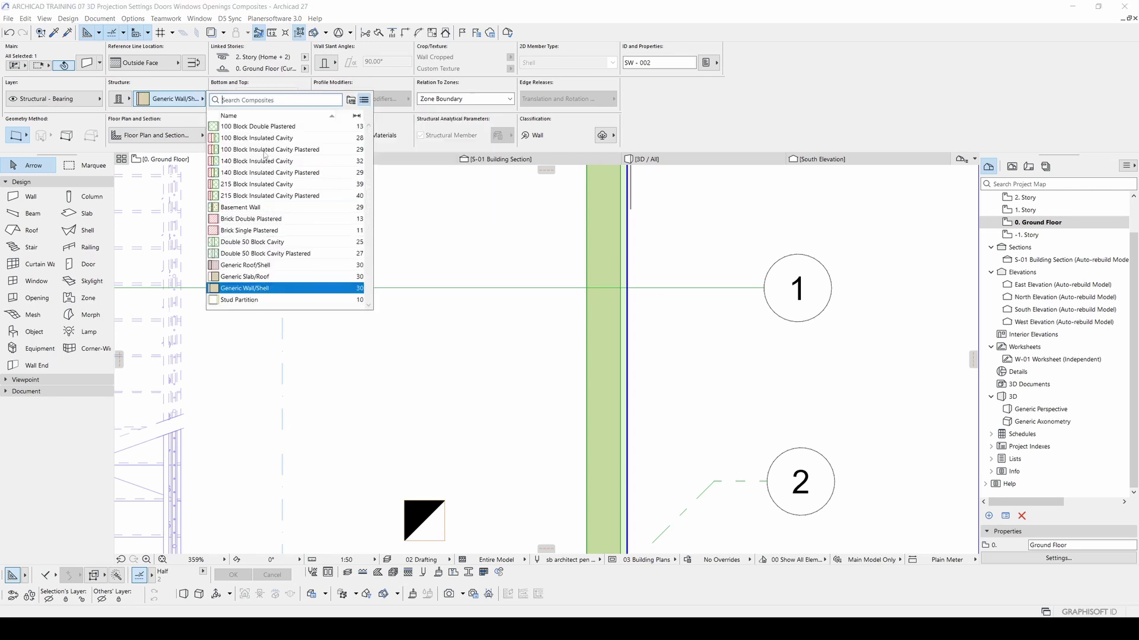
{"action": "left_click", "coordinate": [255, 132]}
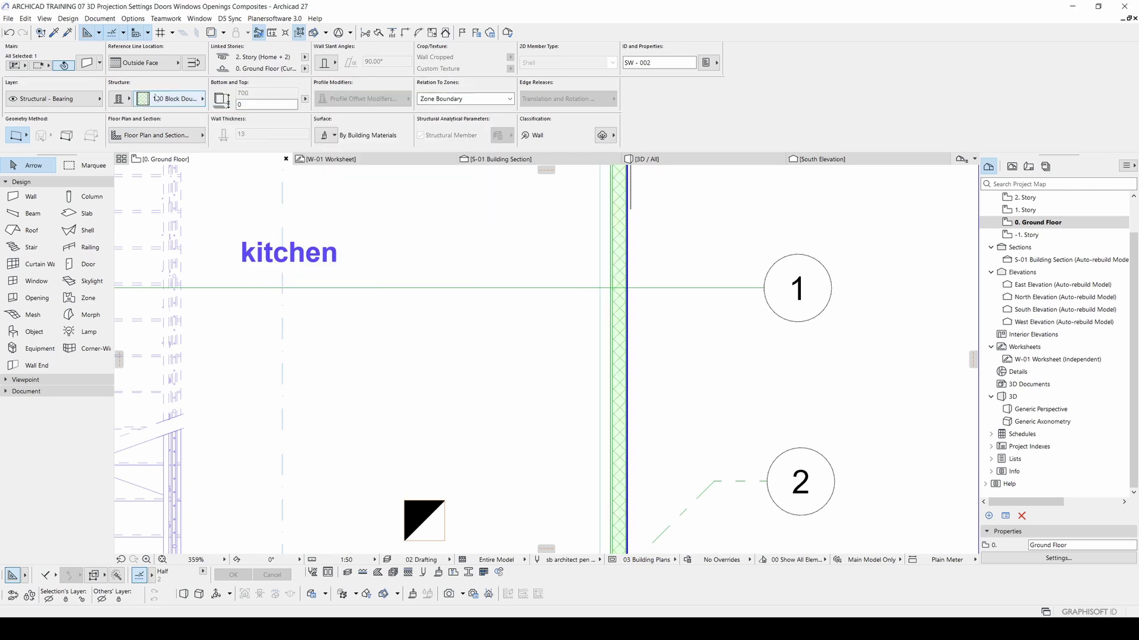
{"action": "left_click", "coordinate": [673, 234]}
{"action": "scroll", "coordinate": [628, 264], "scroll_direction": "up", "scroll_amount": 5}
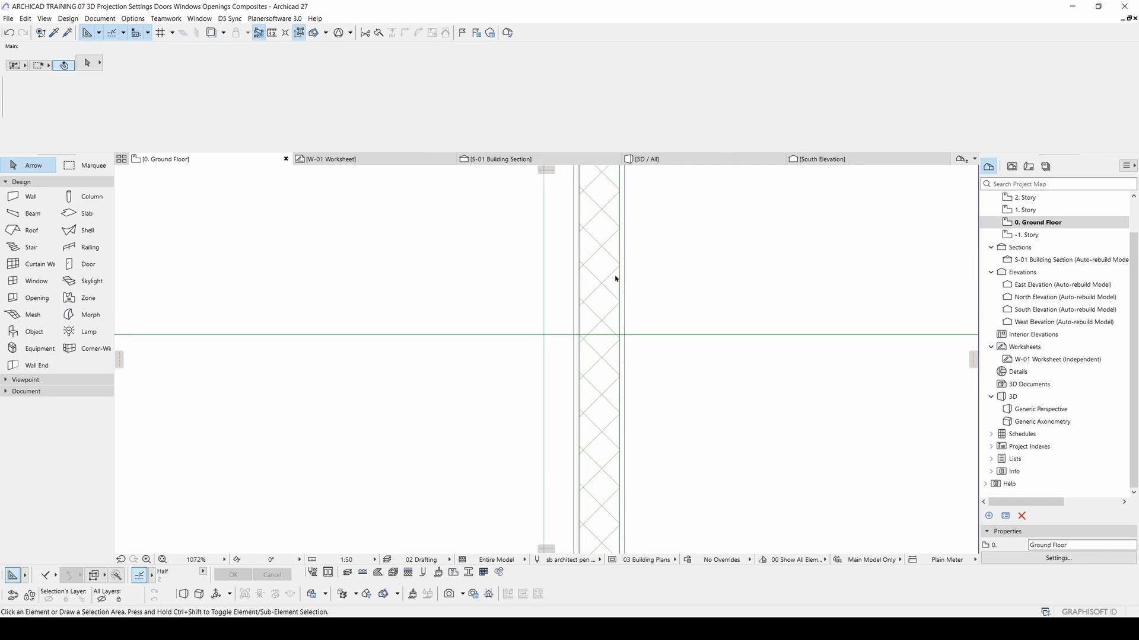
Step: Change the wall's composite to 100 Block Insulated Cavity
{"action": "left_click", "coordinate": [614, 276]}
{"action": "left_click", "coordinate": [162, 98]}
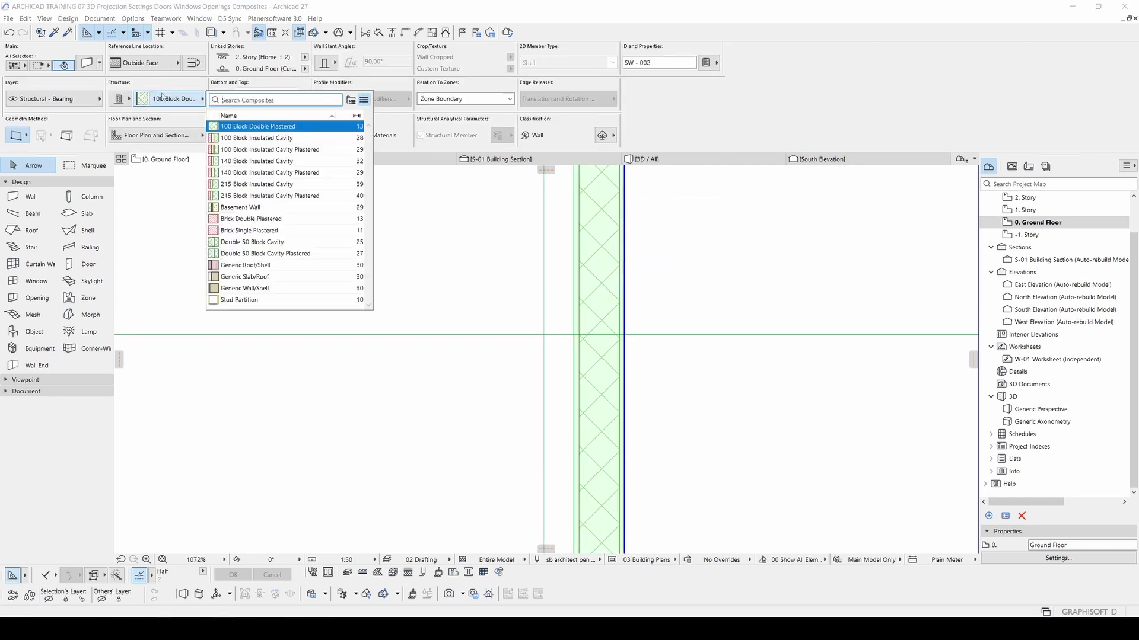
{"action": "left_click", "coordinate": [255, 138]}
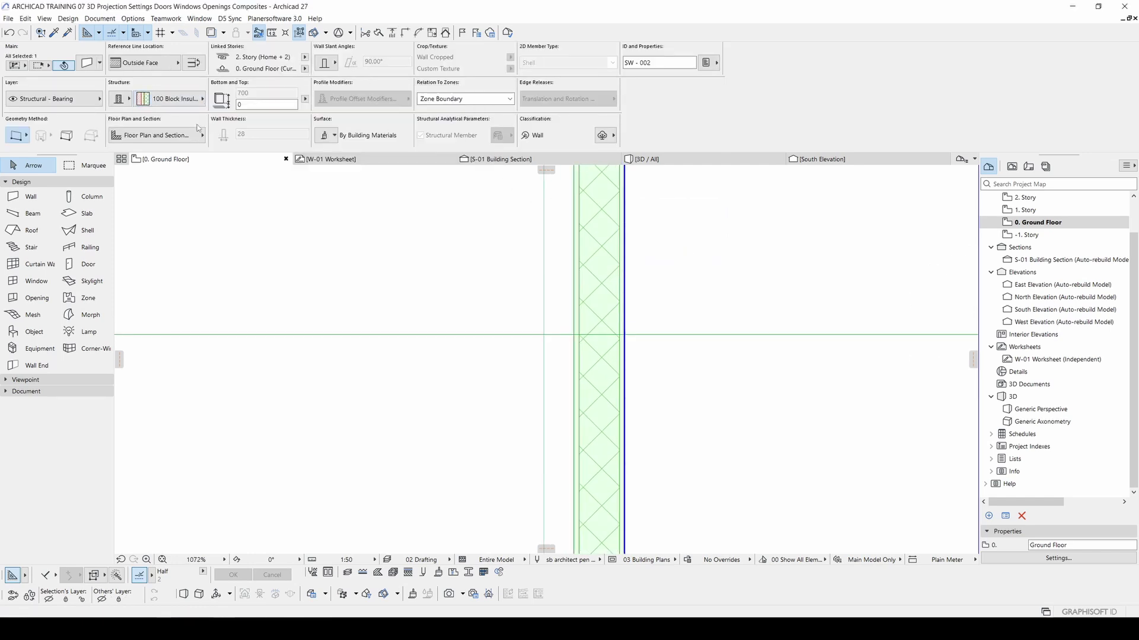
{"action": "left_click", "coordinate": [668, 251]}
{"action": "scroll", "coordinate": [608, 247], "scroll_direction": "down", "scroll_amount": 5}
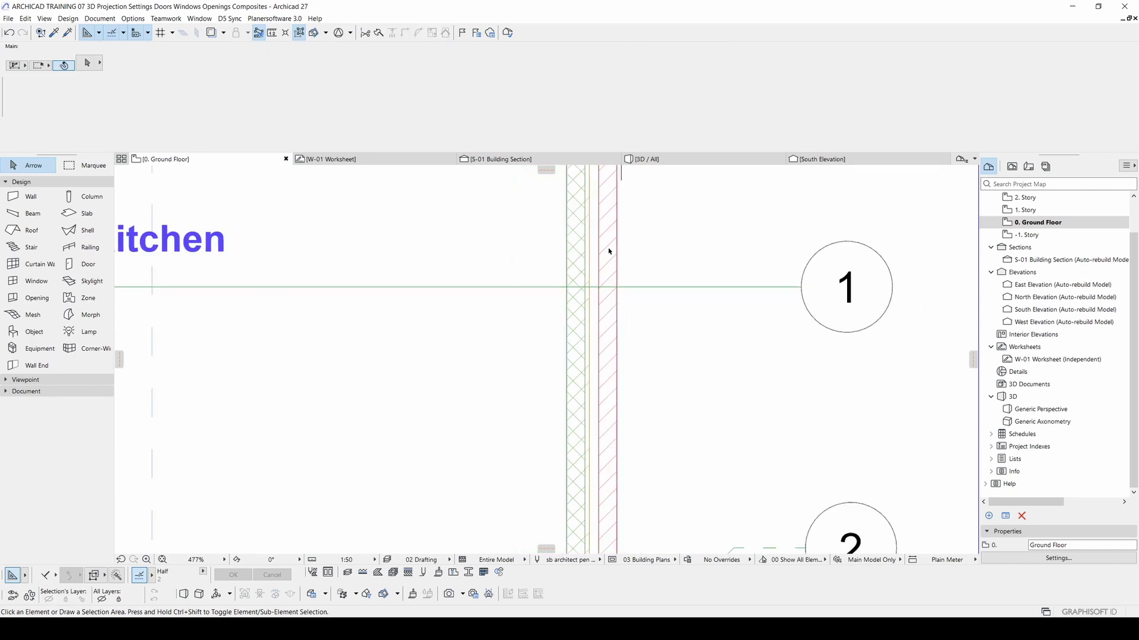
Step: Open the 100 Block Insulated Cavity wall's composite structure for editing
{"action": "left_click", "coordinate": [602, 306]}
{"action": "scroll", "coordinate": [600, 305], "scroll_direction": "up", "scroll_amount": 3}
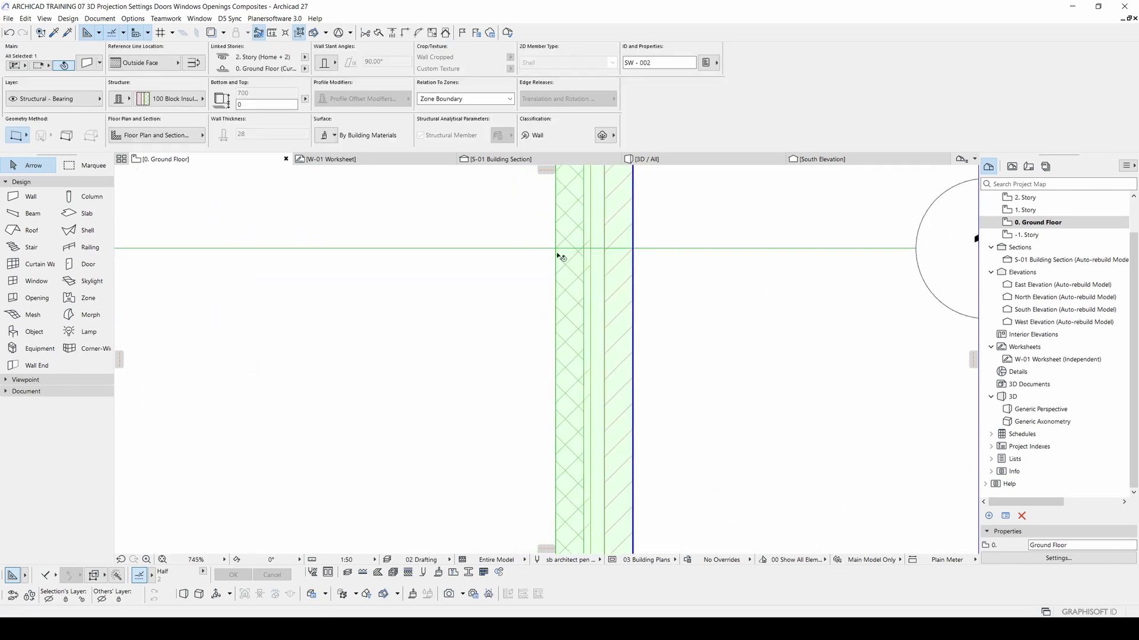
{"action": "middle_click_drag", "start_coordinate": [690, 179], "coordinate": [642, 300]}
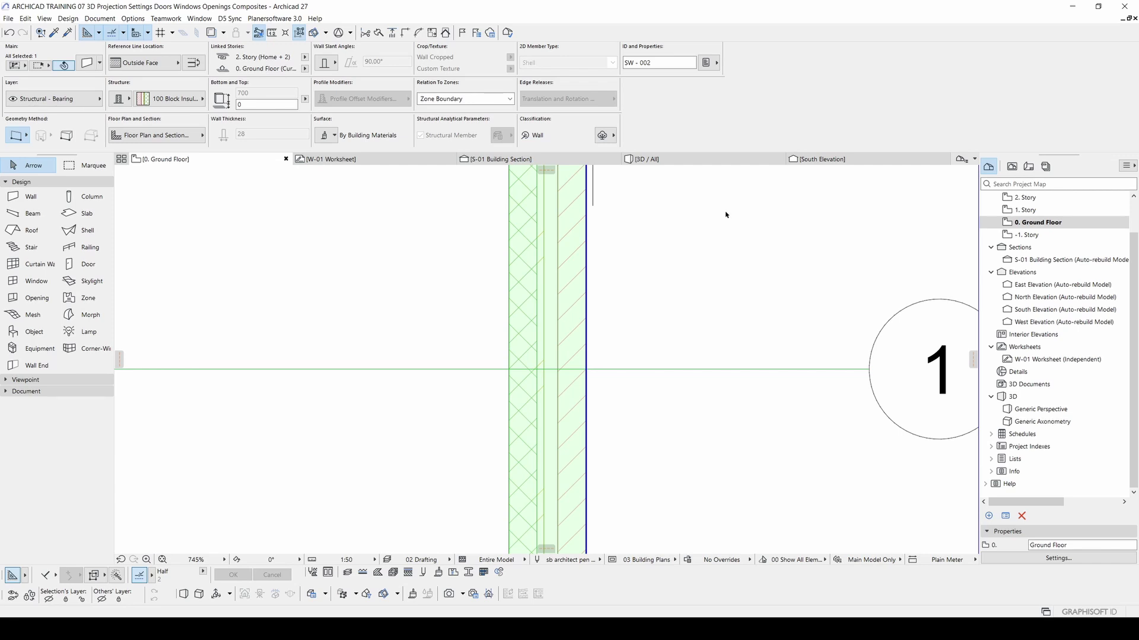
{"action": "left_click", "coordinate": [694, 231]}
{"action": "left_click", "coordinate": [538, 261]}
{"action": "right_click", "coordinate": [542, 282]}
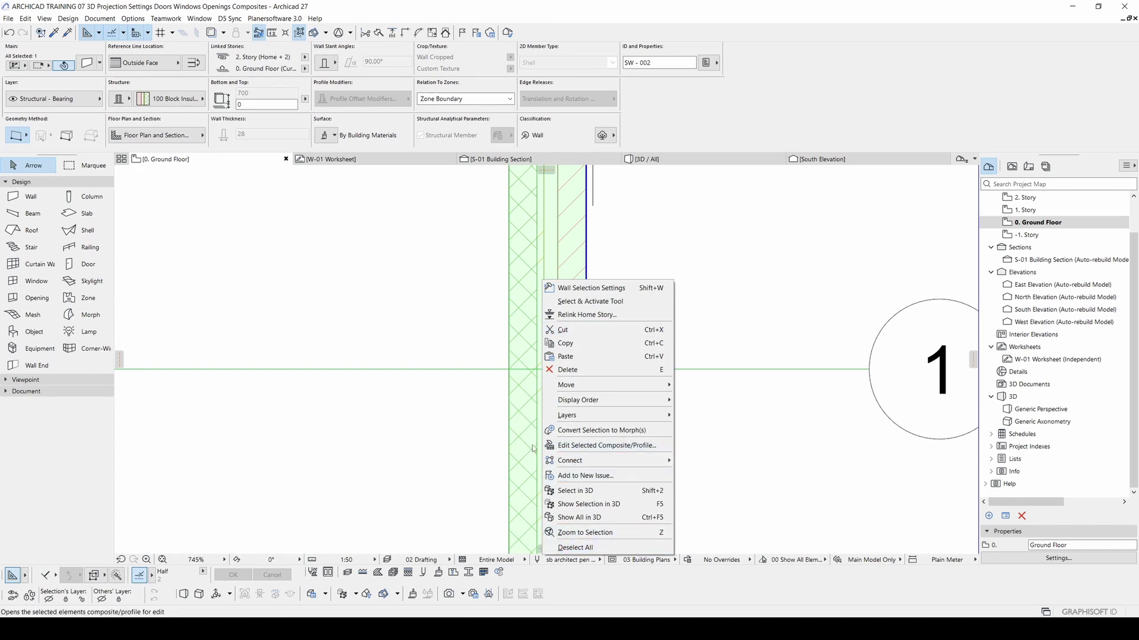
{"action": "left_click", "coordinate": [605, 446]}
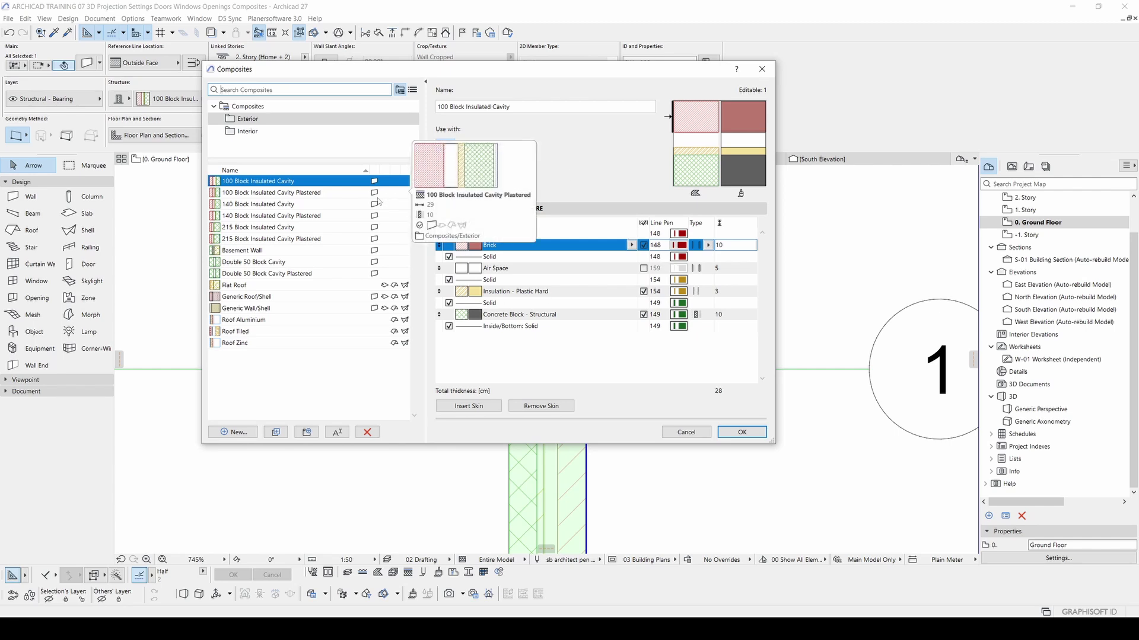
Step: Display the Basement Wall composite and examine the thicknesses of its block, insulation and reinforced concrete skins
{"action": "left_click", "coordinate": [258, 252]}
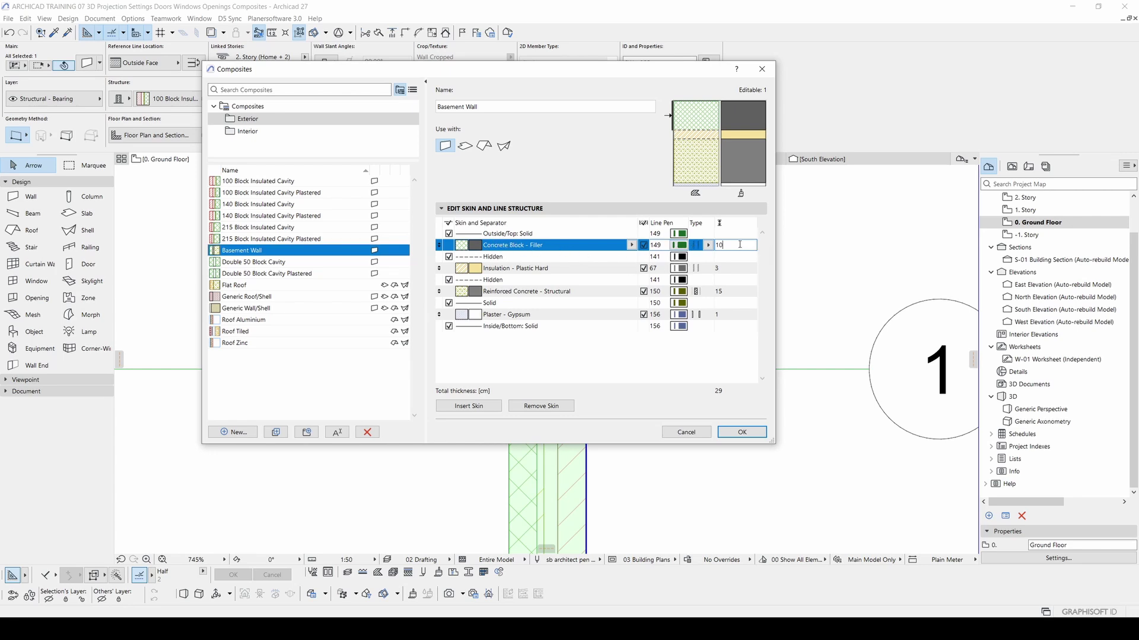
{"action": "double_click", "coordinate": [711, 247]}
{"action": "left_click", "coordinate": [732, 246]}
{"action": "left_click", "coordinate": [517, 269]}
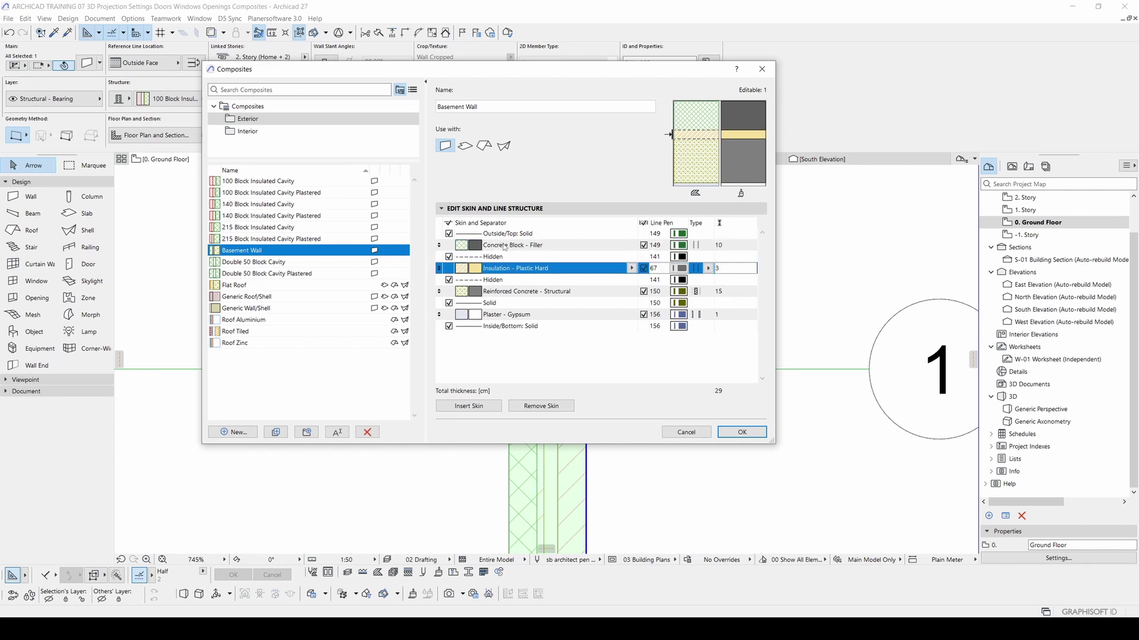
{"action": "left_click", "coordinate": [479, 258]}
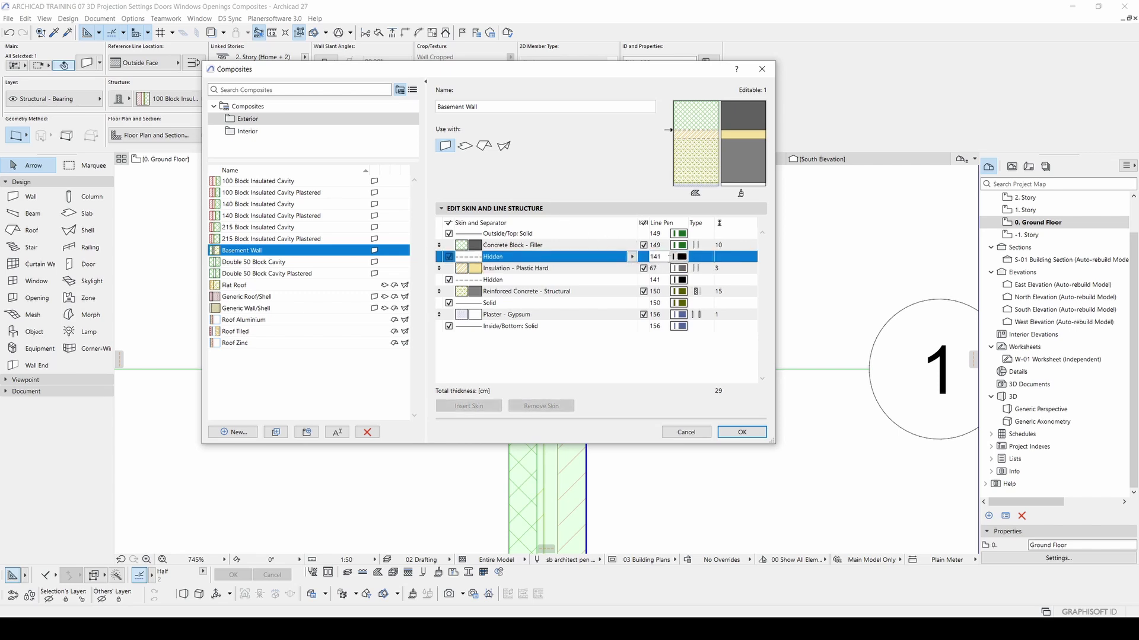
{"action": "left_click", "coordinate": [717, 268]}
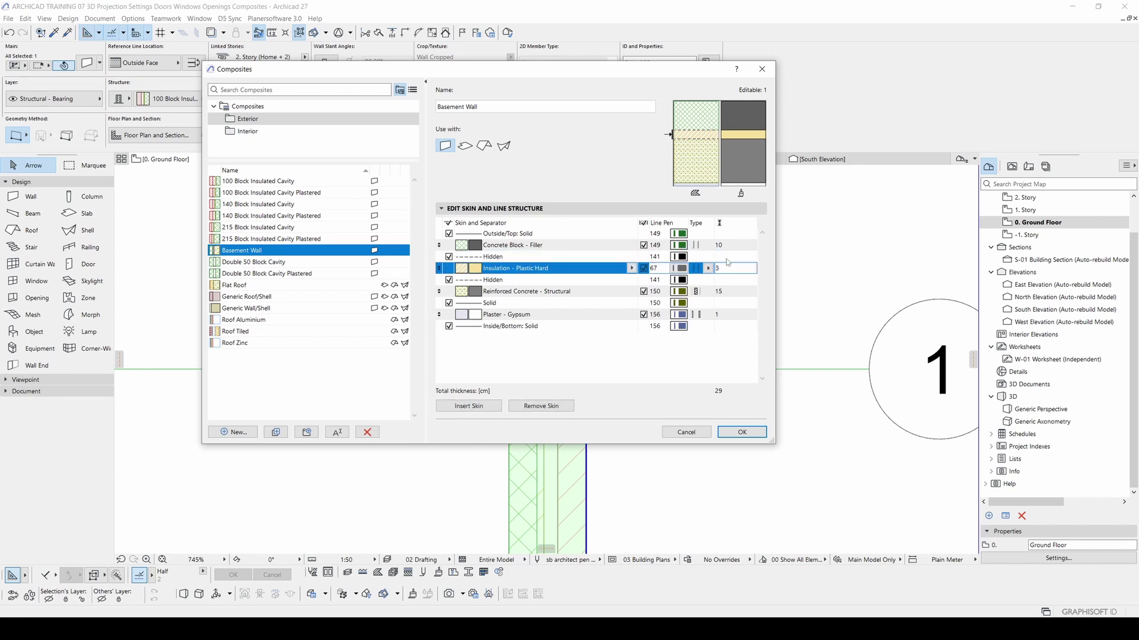
{"action": "left_click", "coordinate": [728, 291]}
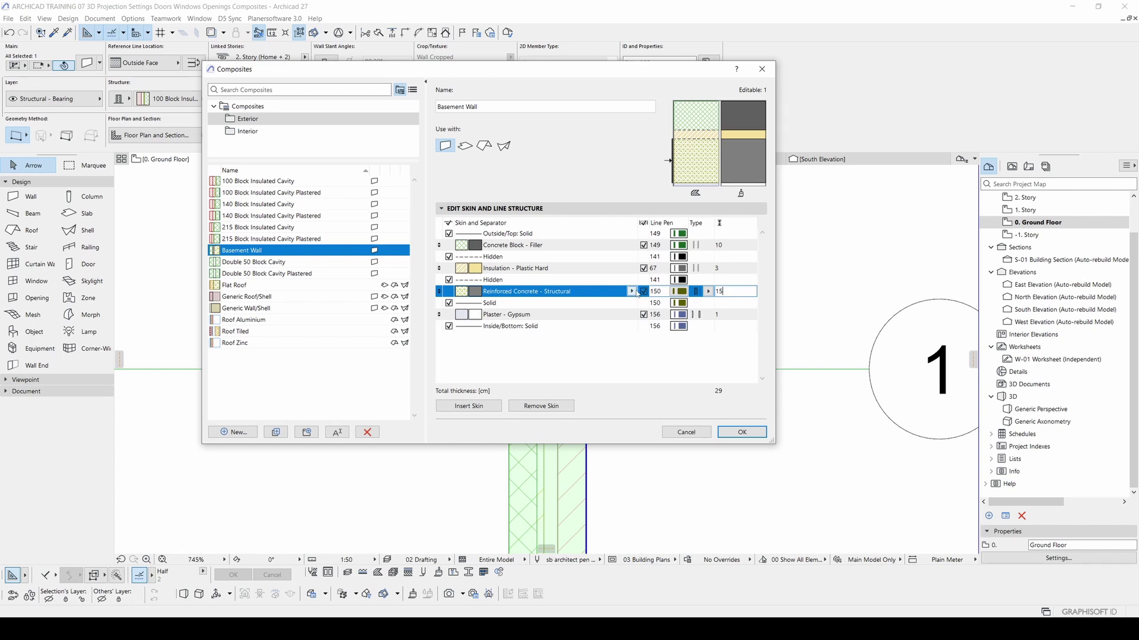
Step: Look through the building materials available for the Reinforced Concrete - Structural skin without replacing it
{"action": "left_click", "coordinate": [632, 268]}
{"action": "left_click", "coordinate": [633, 245]}
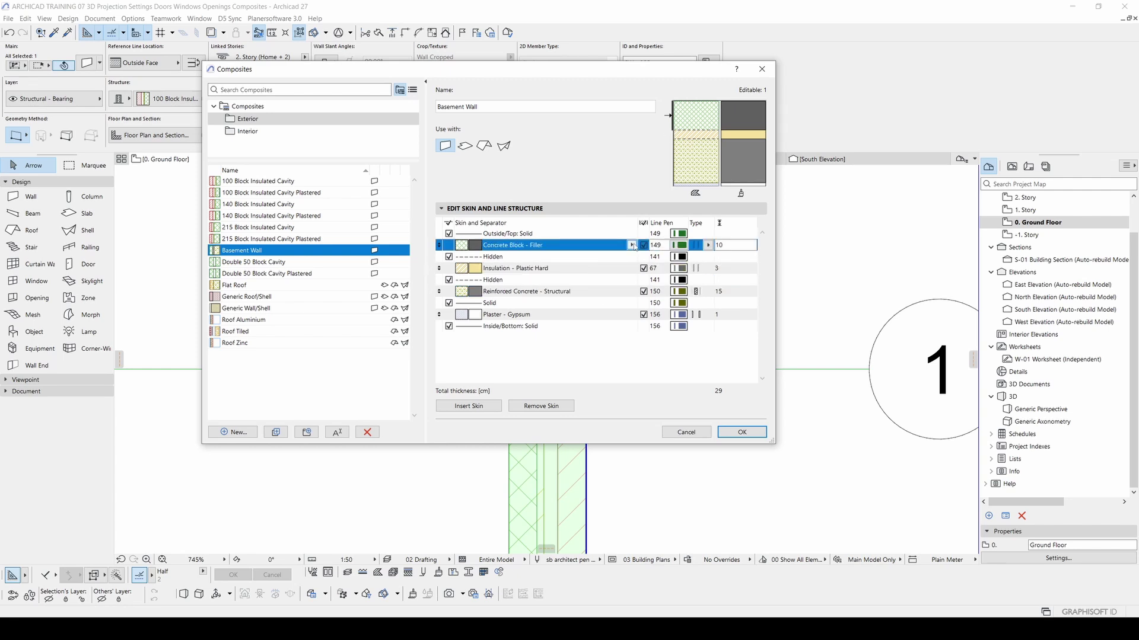
{"action": "left_click", "coordinate": [631, 292]}
{"action": "left_click", "coordinate": [631, 291]}
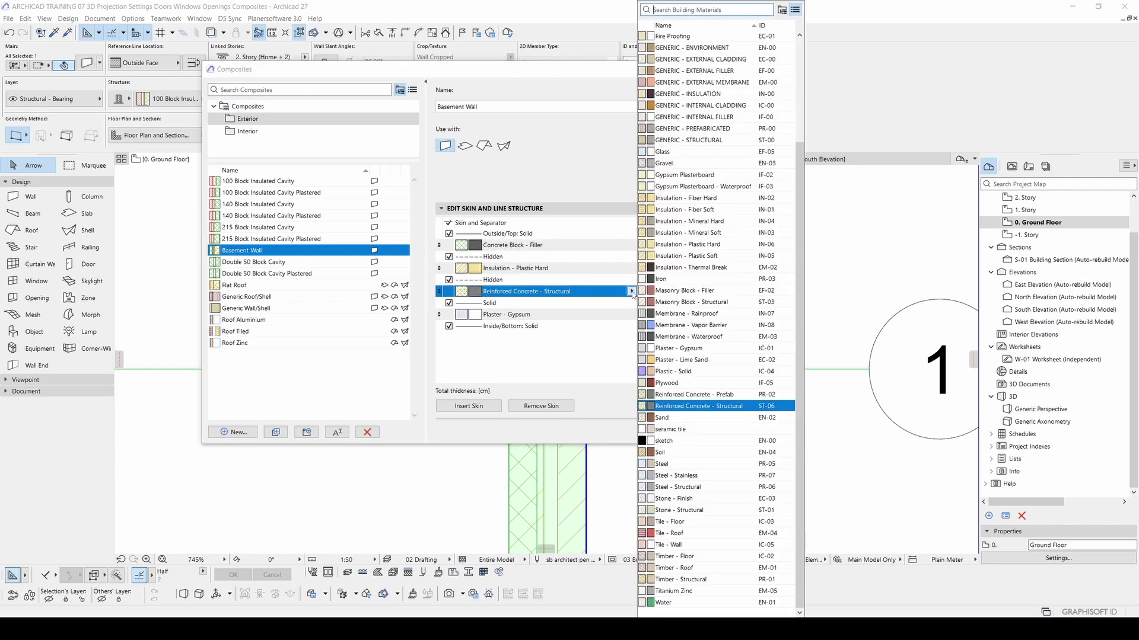
{"action": "left_click", "coordinate": [524, 313]}
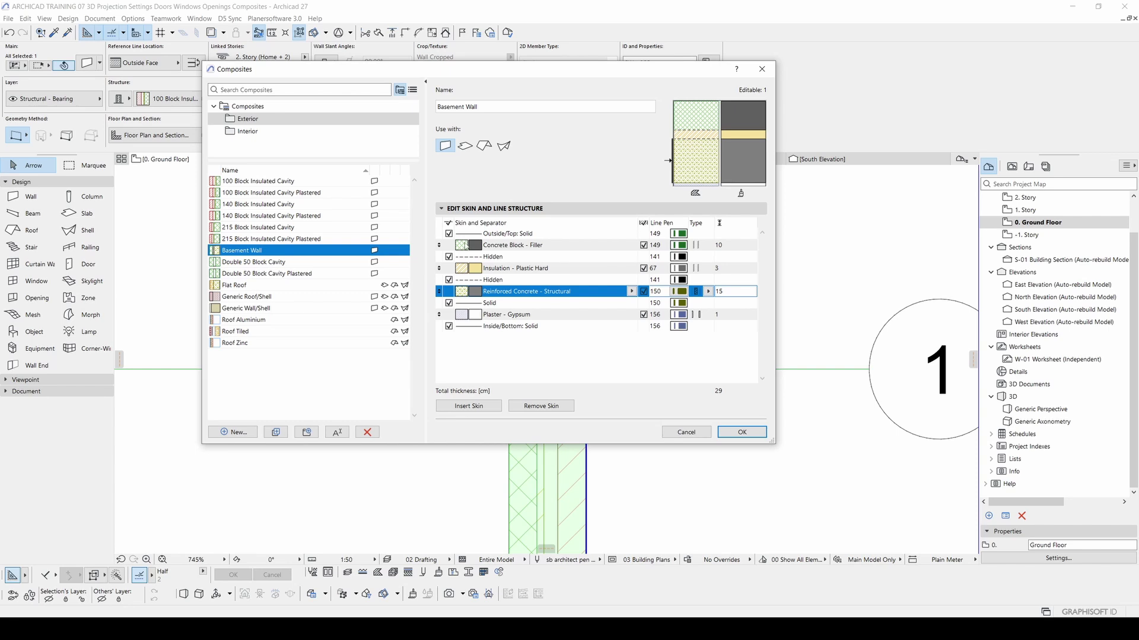
Step: Examine the Plaster - Gypsum skin and the inside and outside contour lines of the Basement Wall composite
{"action": "left_click", "coordinate": [529, 315]}
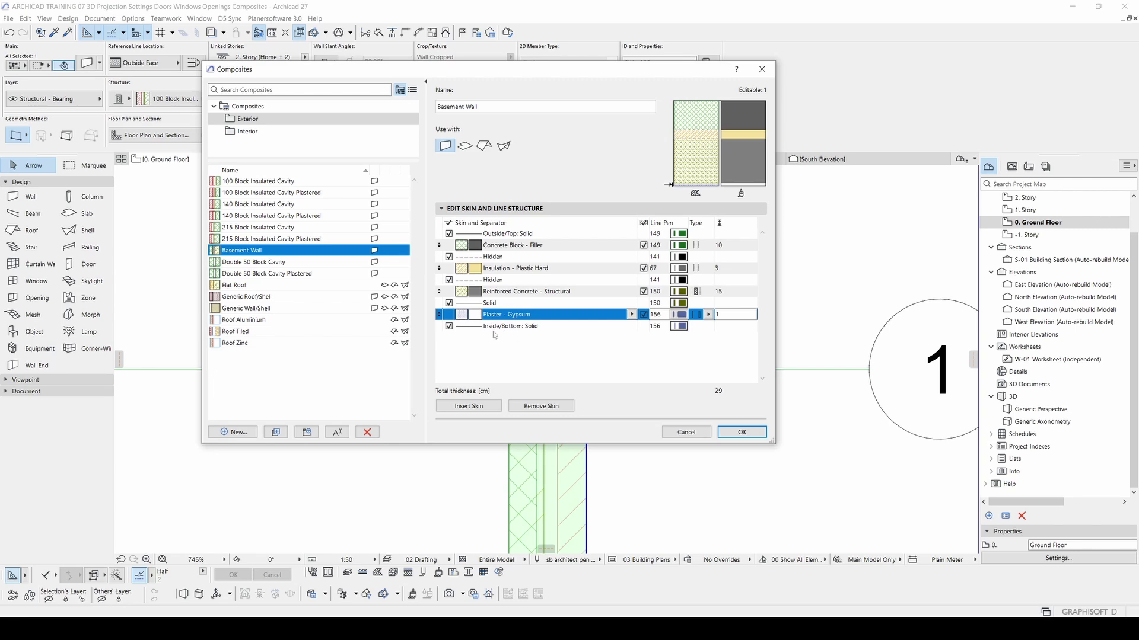
{"action": "left_click", "coordinate": [513, 328]}
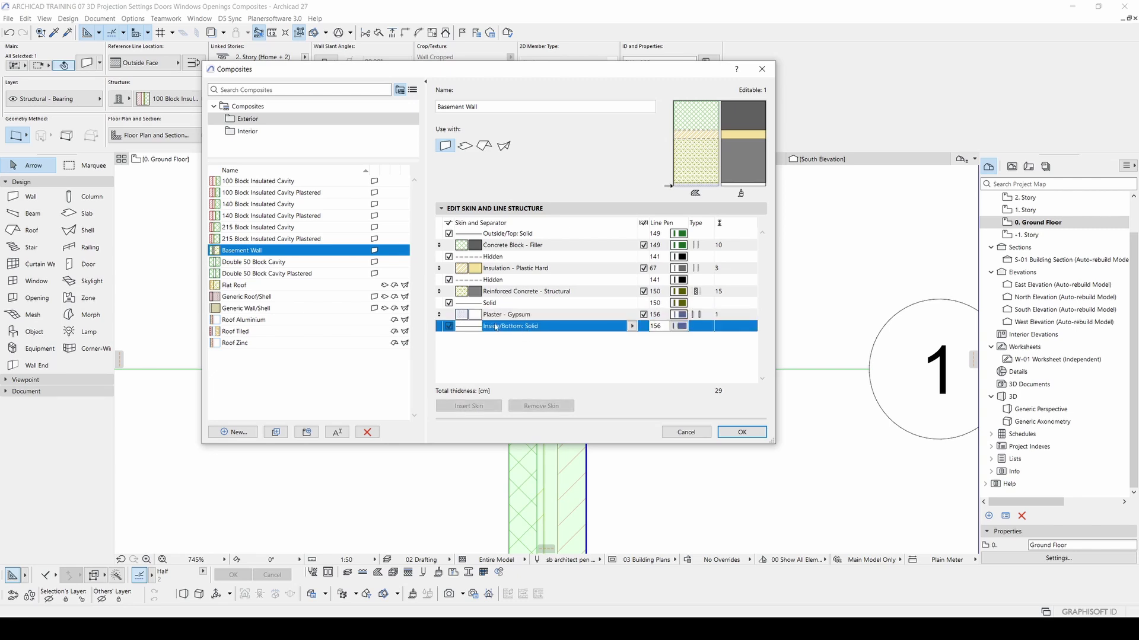
{"action": "left_click", "coordinate": [487, 235]}
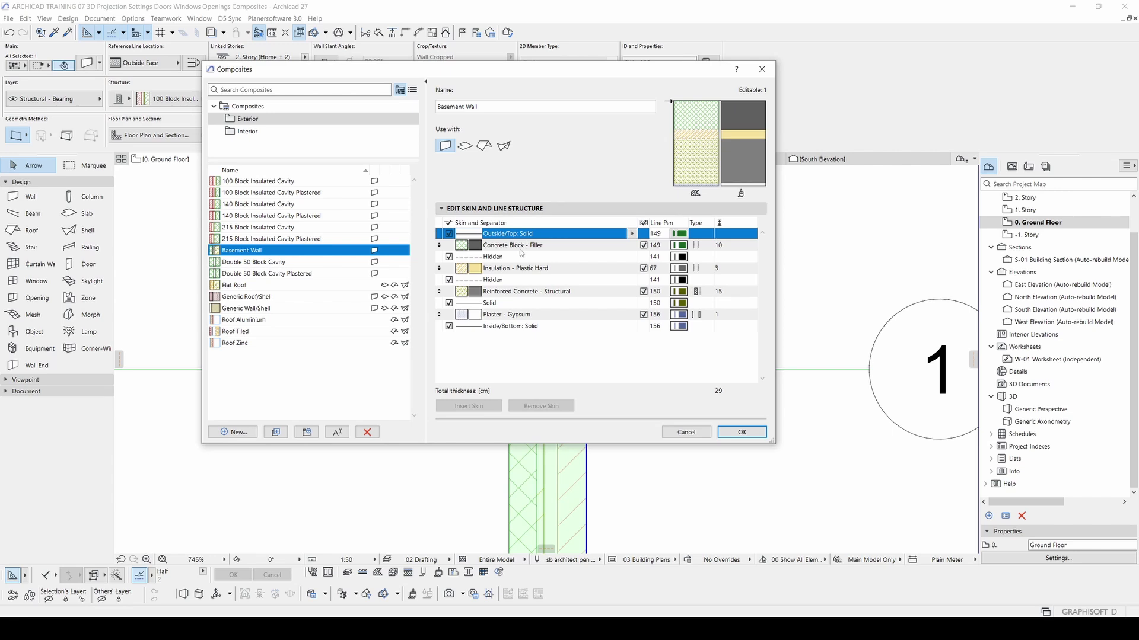
Step: Set the pen of the Basement Wall's Concrete Block - Filler skin to orange pen 43
{"action": "left_click", "coordinate": [511, 247]}
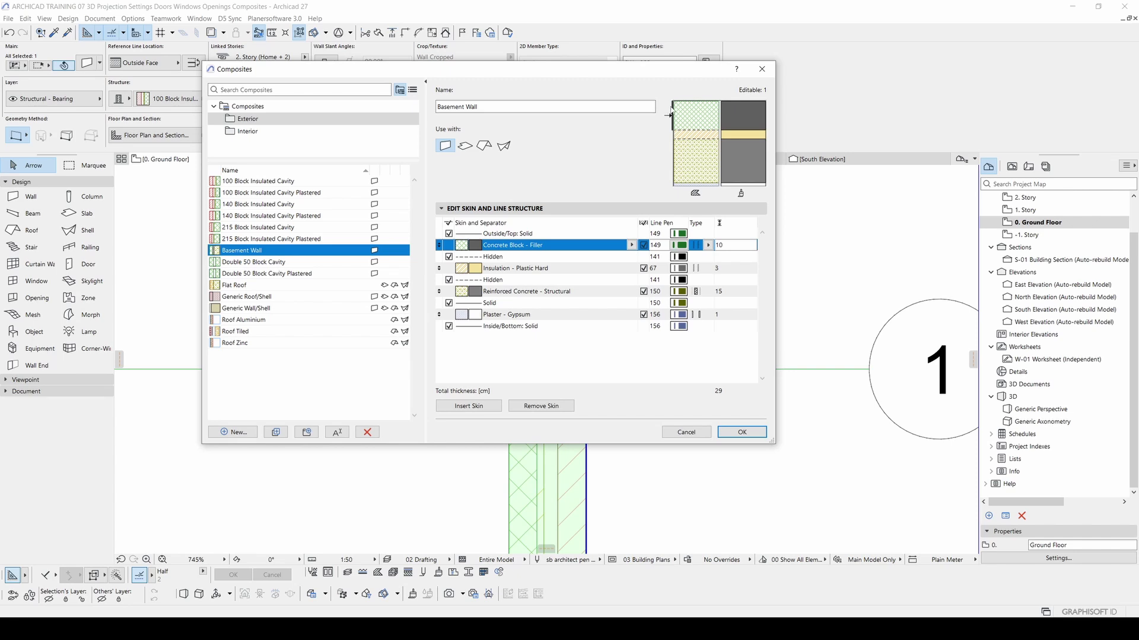
{"action": "left_click", "coordinate": [678, 245]}
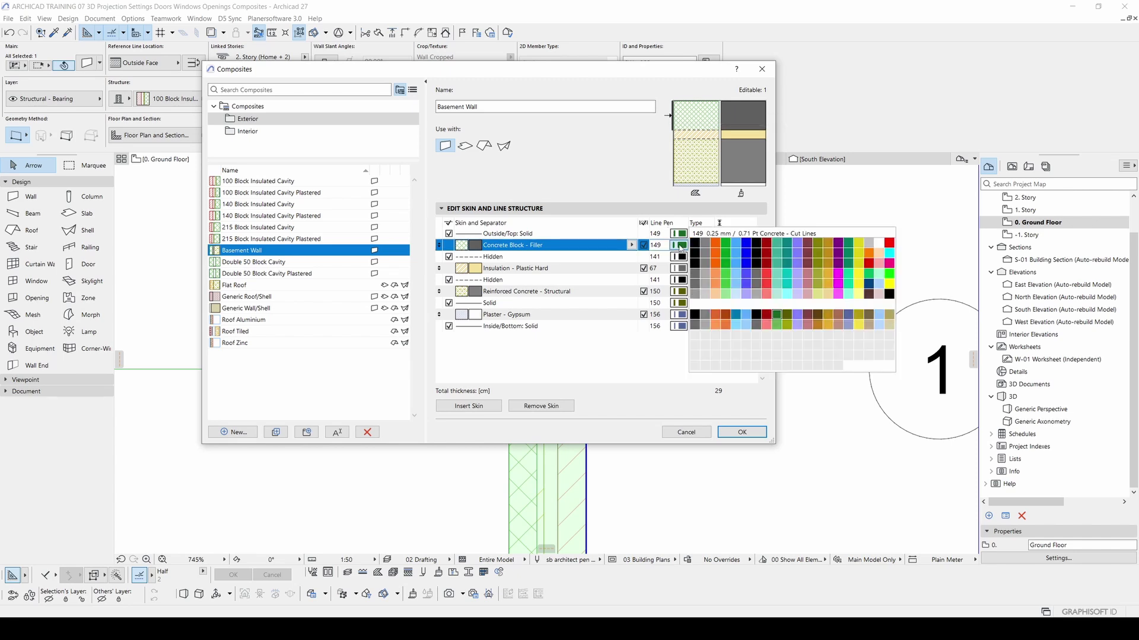
{"action": "left_click", "coordinate": [716, 265]}
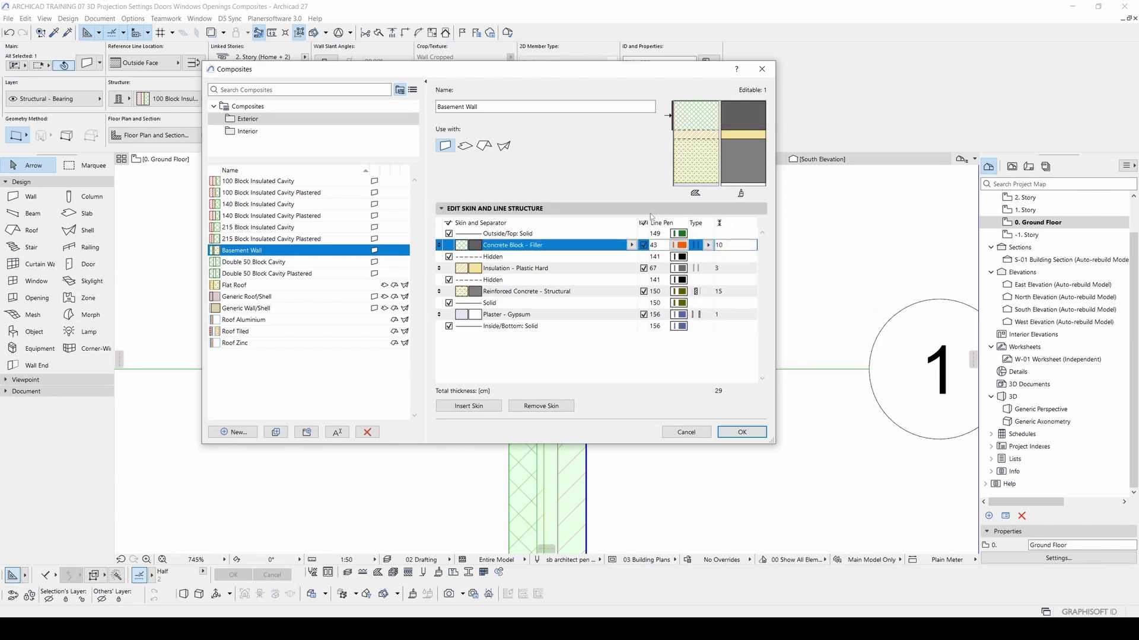
Step: Set the Concrete Block - Filler skin's pen to 149, matching the outside contour line
{"action": "left_click", "coordinate": [613, 258]}
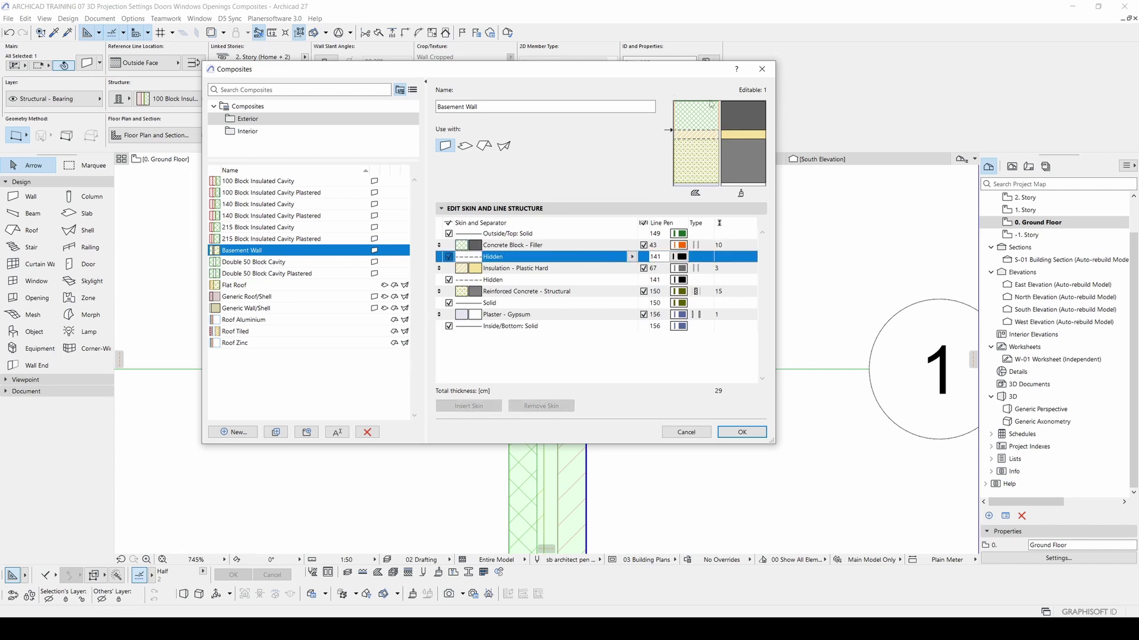
{"action": "left_click", "coordinate": [659, 234]}
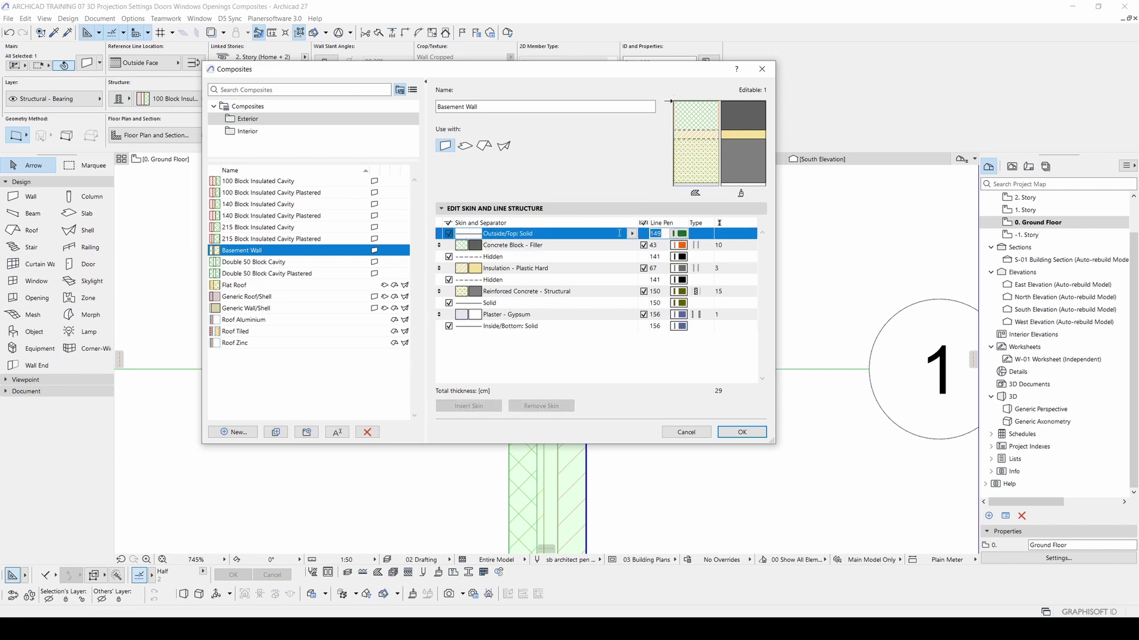
{"action": "left_click", "coordinate": [655, 244]}
{"action": "type", "text": "149"}
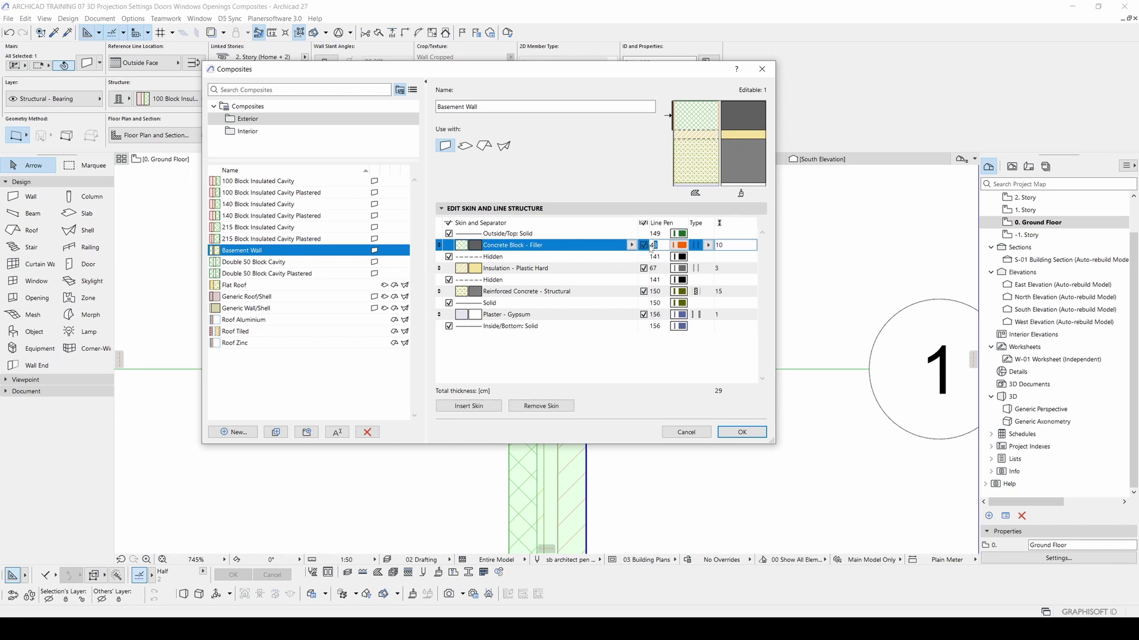
Step: Apply the pen change to the Basement Wall composite, close the composite settings and deselect the wall
{"action": "left_click", "coordinate": [587, 256]}
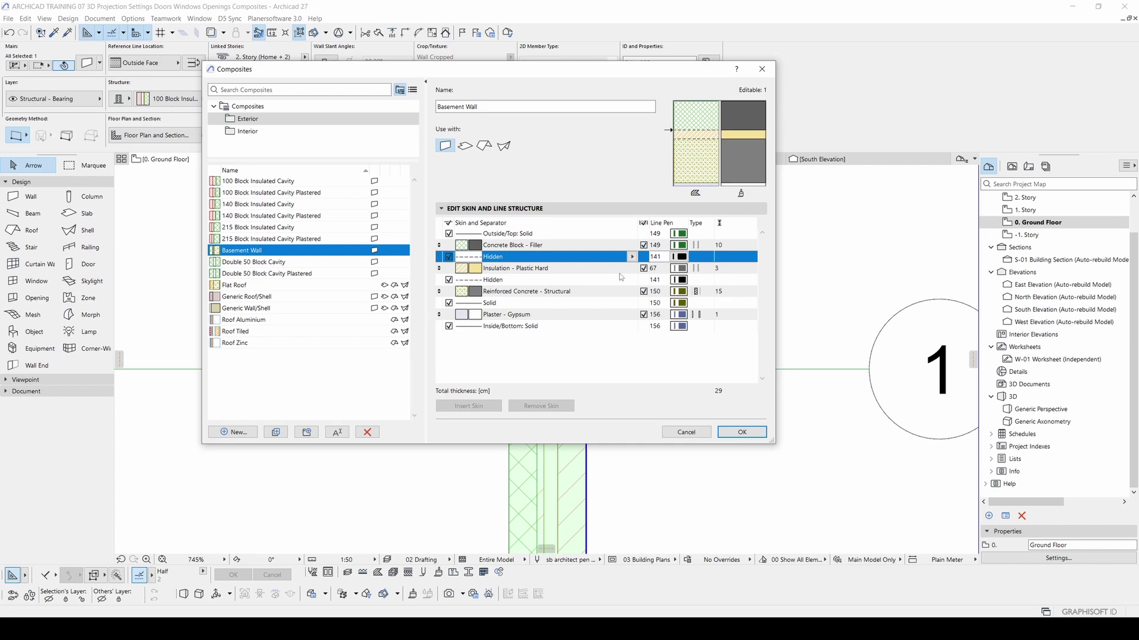
{"action": "left_click", "coordinate": [741, 433]}
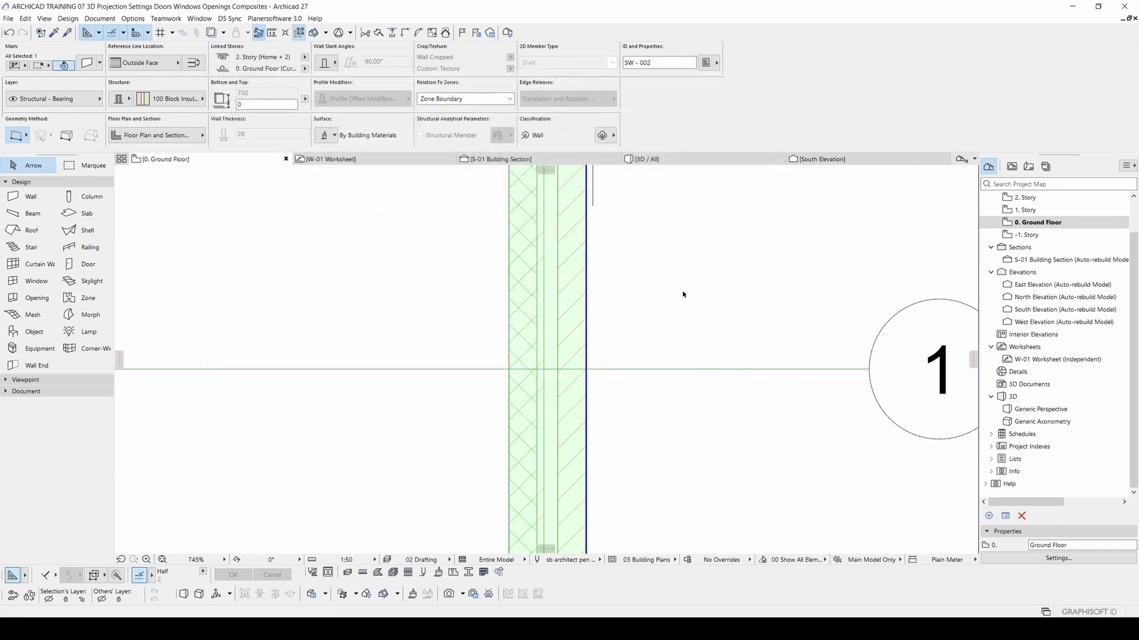
{"action": "left_click", "coordinate": [679, 289]}
Step: Examine where the composite wall meets the curved brick wall and the door opening on the ground floor plan
{"action": "scroll", "coordinate": [676, 285], "scroll_direction": "down", "scroll_amount": 8}
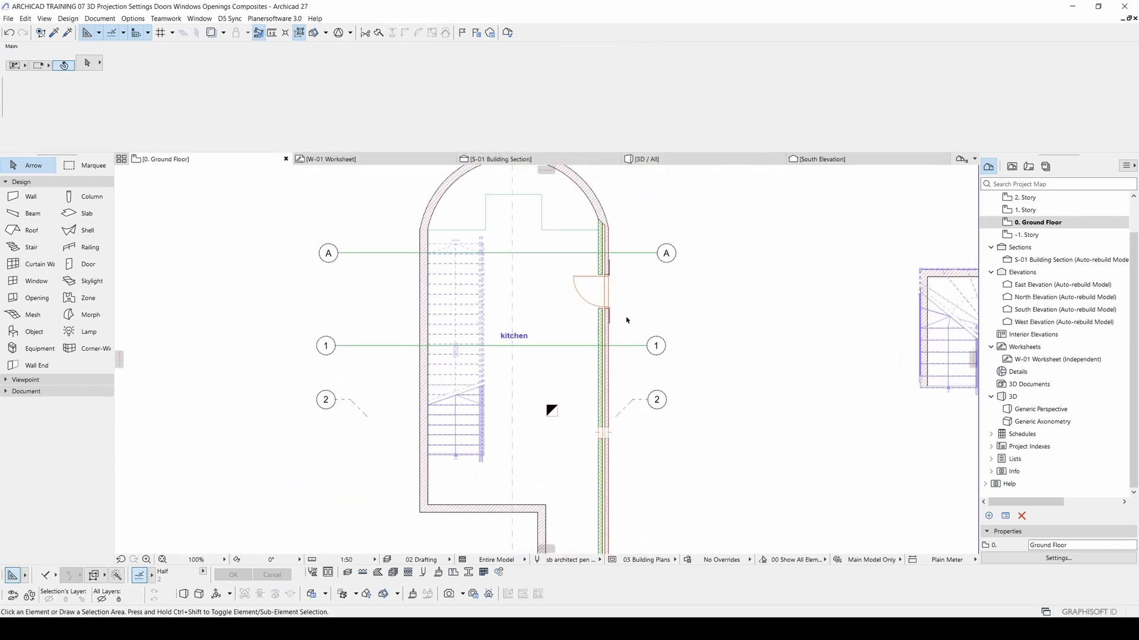
{"action": "scroll", "coordinate": [611, 253], "scroll_direction": "up", "scroll_amount": 8}
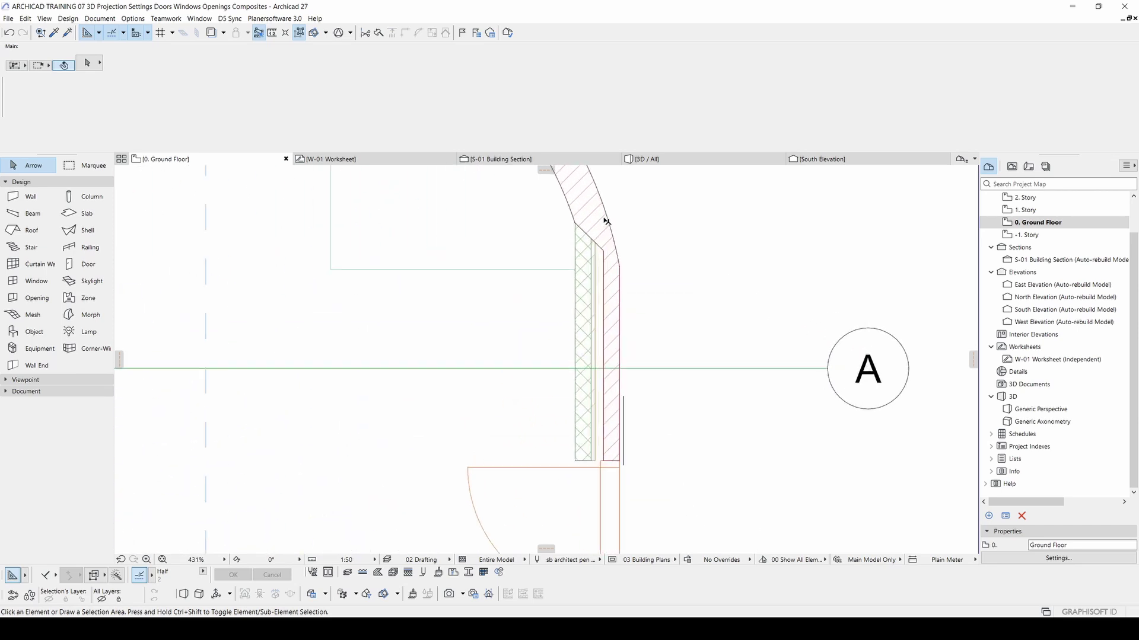
{"action": "scroll", "coordinate": [605, 221], "scroll_direction": "up", "scroll_amount": 5}
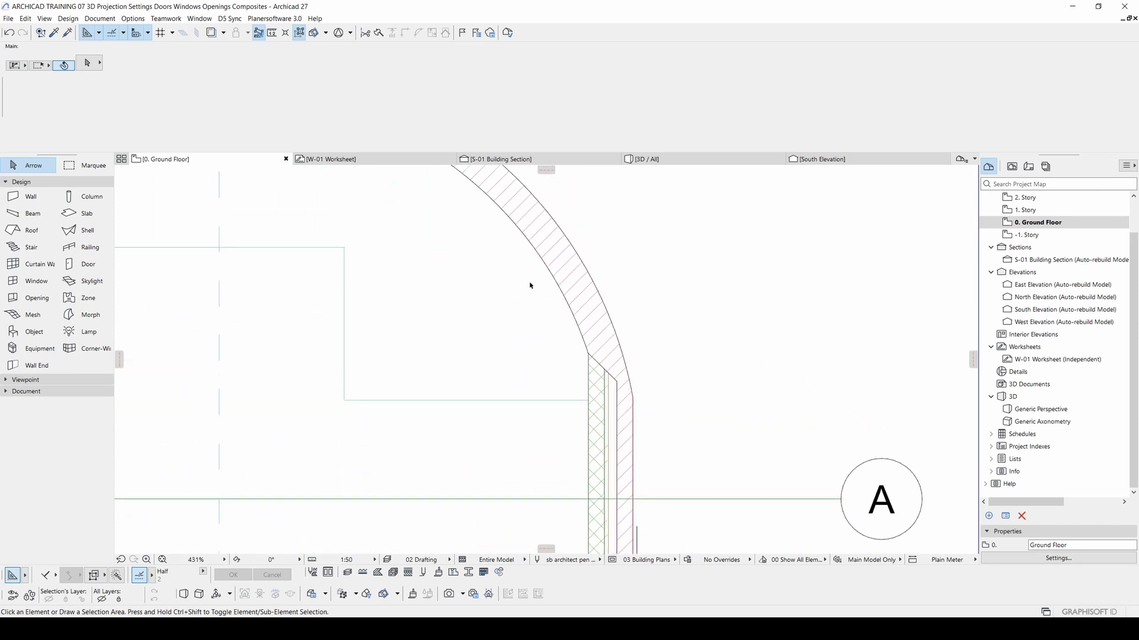
{"action": "scroll", "coordinate": [611, 341], "scroll_direction": "down", "scroll_amount": 2}
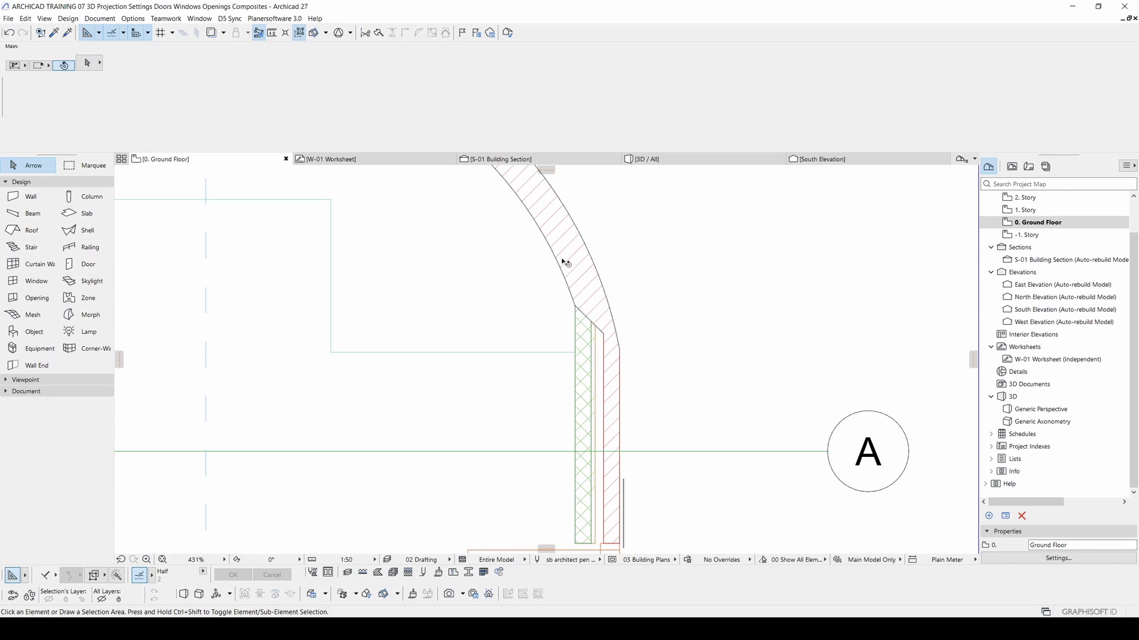
{"action": "scroll", "coordinate": [562, 259], "scroll_direction": "down", "scroll_amount": 3}
{"action": "middle_click_drag", "start_coordinate": [587, 344], "coordinate": [618, 199]}
{"action": "middle_click_drag", "start_coordinate": [574, 404], "coordinate": [588, 309]}
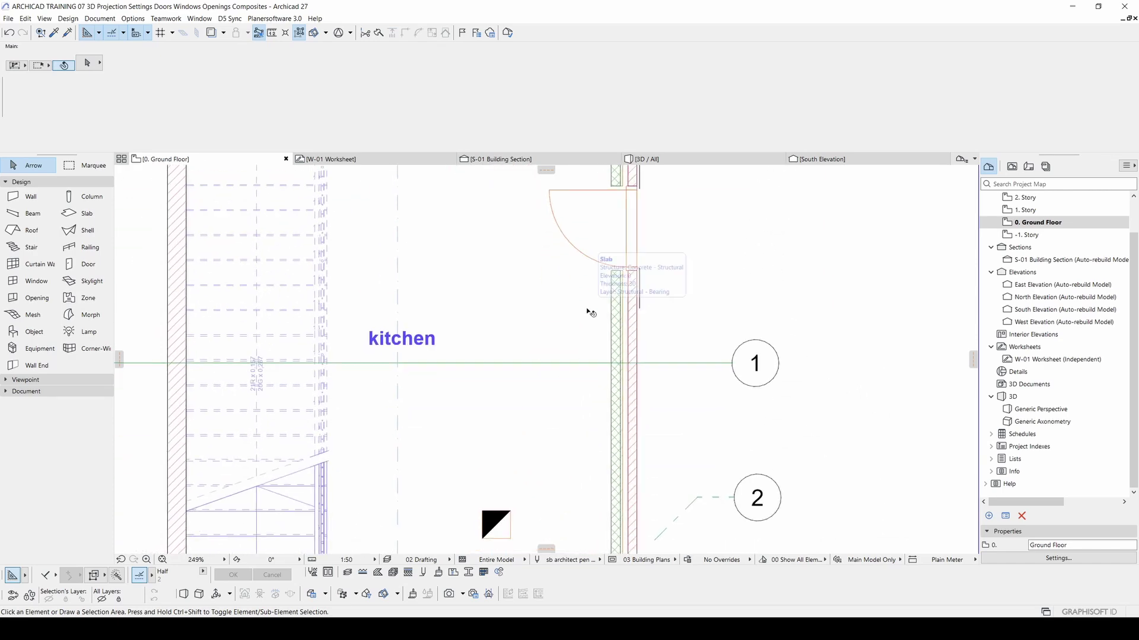
Step: Examine the composite wall's layers in 3D, and compare them with its hatching on the ground floor plan
{"action": "key", "text": "F3"}
{"action": "middle_click_drag", "start_coordinate": [496, 314], "coordinate": [327, 348], "text": "shift"}
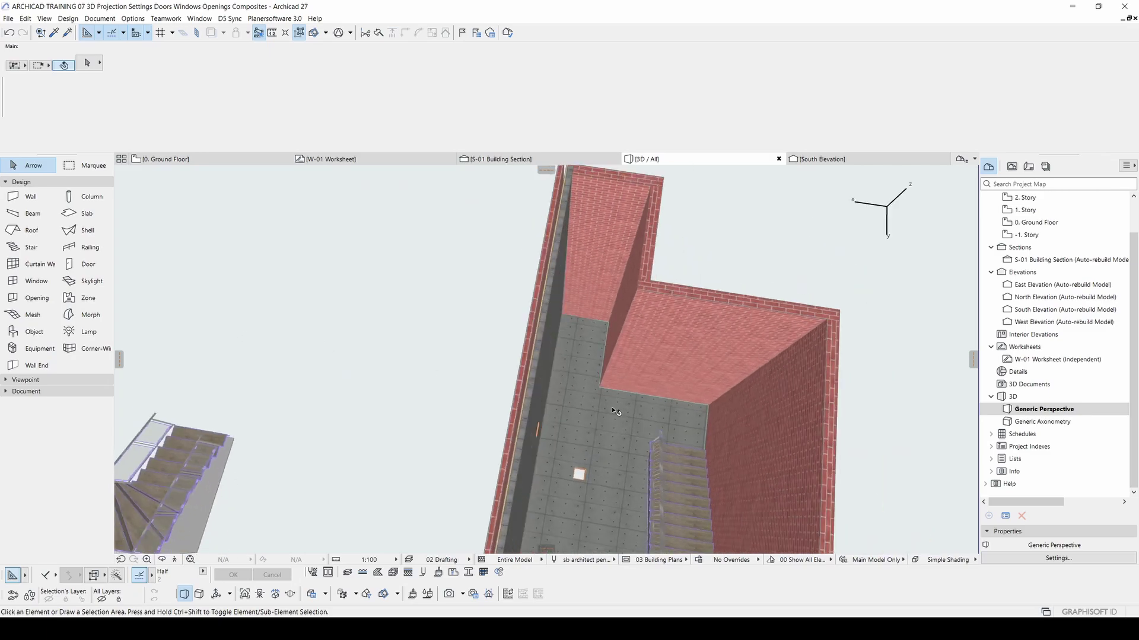
{"action": "middle_click_drag", "start_coordinate": [615, 412], "coordinate": [552, 361], "text": "shift"}
{"action": "scroll", "coordinate": [532, 317], "scroll_direction": "up", "scroll_amount": 6}
{"action": "middle_click_drag", "start_coordinate": [524, 314], "coordinate": [563, 387], "text": "shift"}
{"action": "key", "text": "F2"}
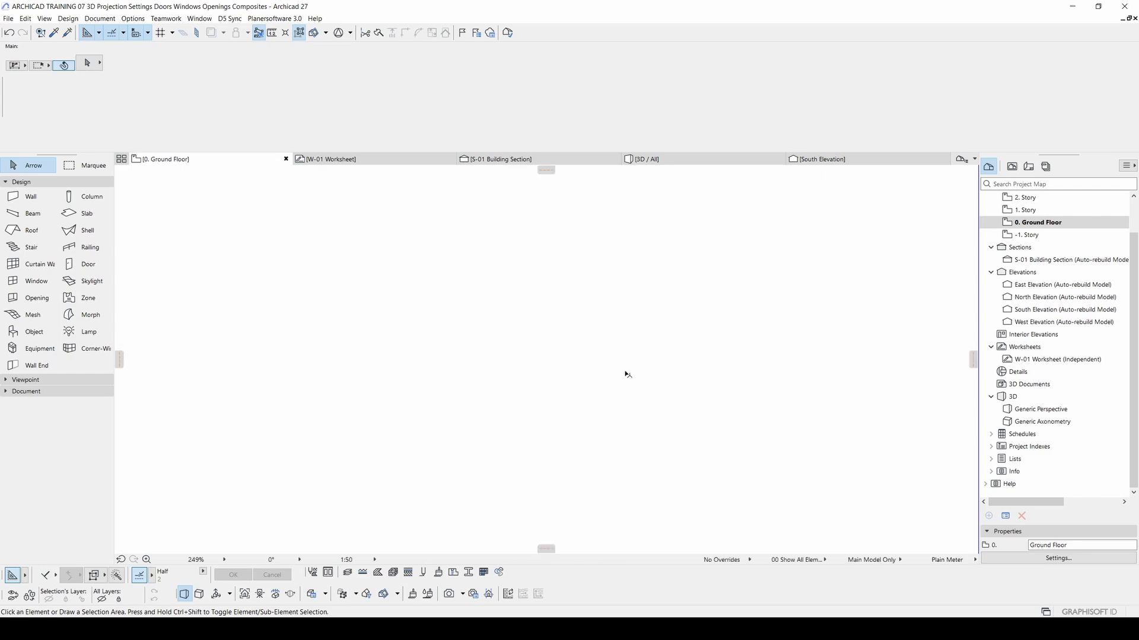
{"action": "scroll", "coordinate": [627, 356], "scroll_direction": "up", "scroll_amount": 5}
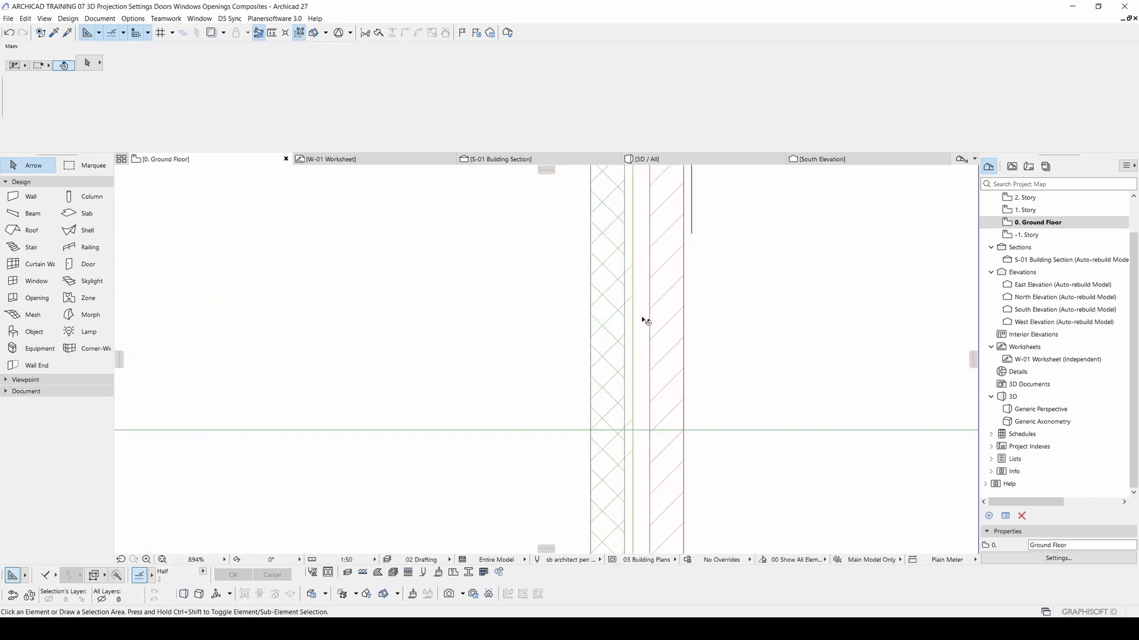
Step: Inspect the Air Space skin of the wall's 100 Block Insulated Cavity composite from the 3D view
{"action": "key", "text": "F3"}
{"action": "right_click", "coordinate": [599, 307]}
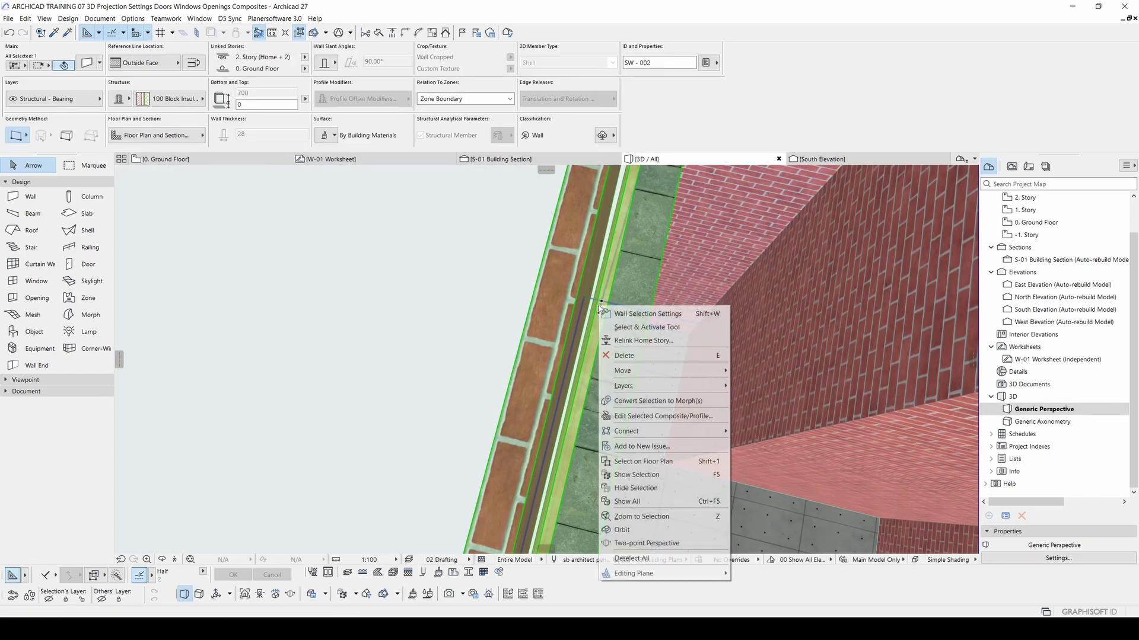
{"action": "left_click", "coordinate": [653, 419]}
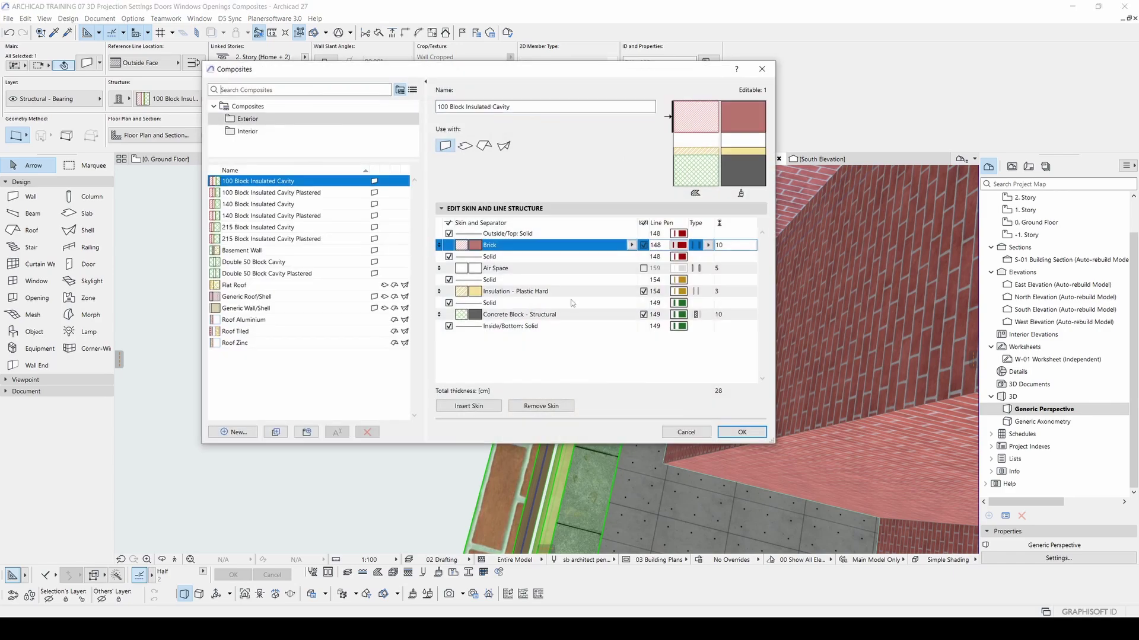
{"action": "left_click", "coordinate": [606, 268]}
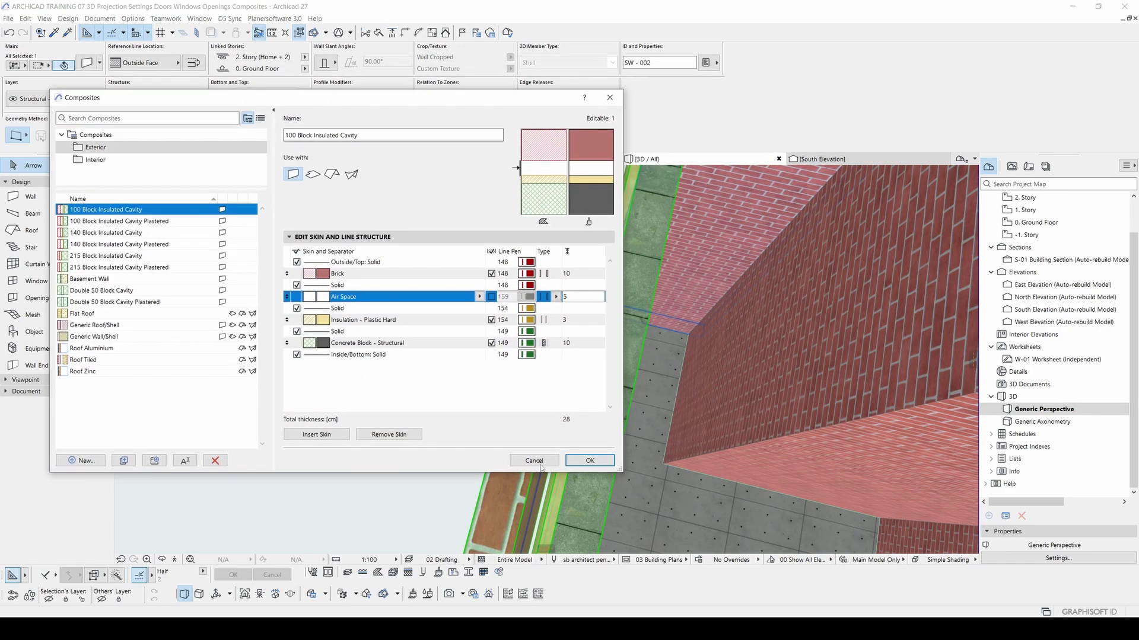
{"action": "left_click", "coordinate": [590, 432]}
Step: Look over the walls in 3D and return to the ground floor plan with the whole building in view
{"action": "scroll", "coordinate": [663, 344], "scroll_direction": "down", "scroll_amount": 4}
{"action": "middle_click_drag", "start_coordinate": [663, 344], "coordinate": [523, 361], "text": "shift"}
{"action": "key", "text": "F2"}
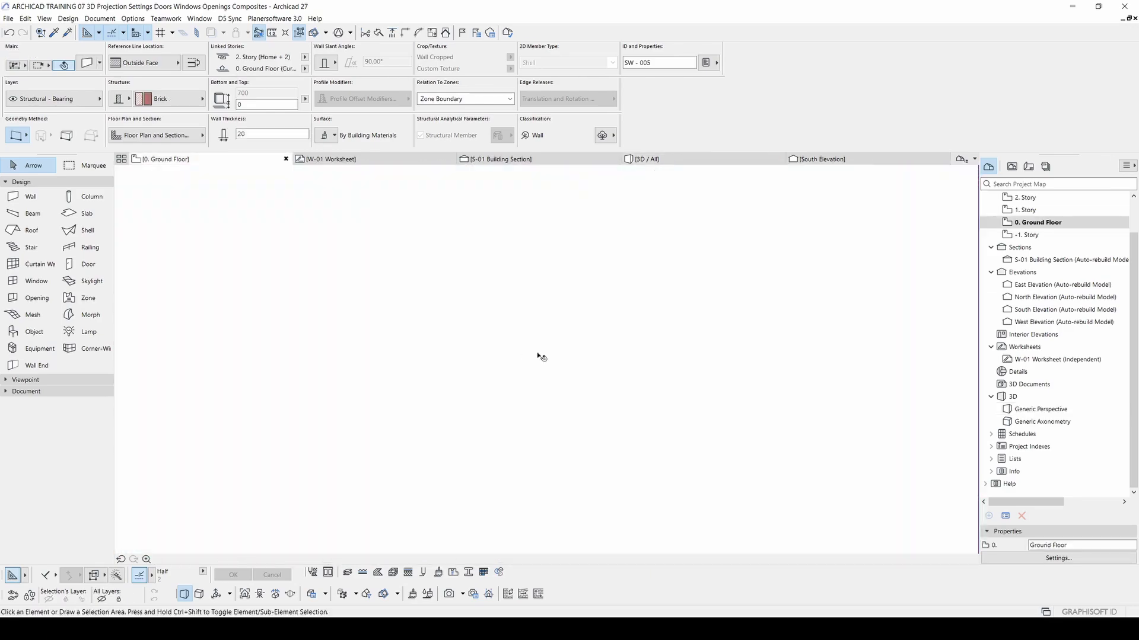
{"action": "scroll", "coordinate": [297, 315], "scroll_direction": "down", "scroll_amount": 1}
{"action": "middle_click_drag", "start_coordinate": [297, 315], "coordinate": [581, 373]}
{"action": "scroll", "coordinate": [627, 416], "scroll_direction": "down", "scroll_amount": 2}
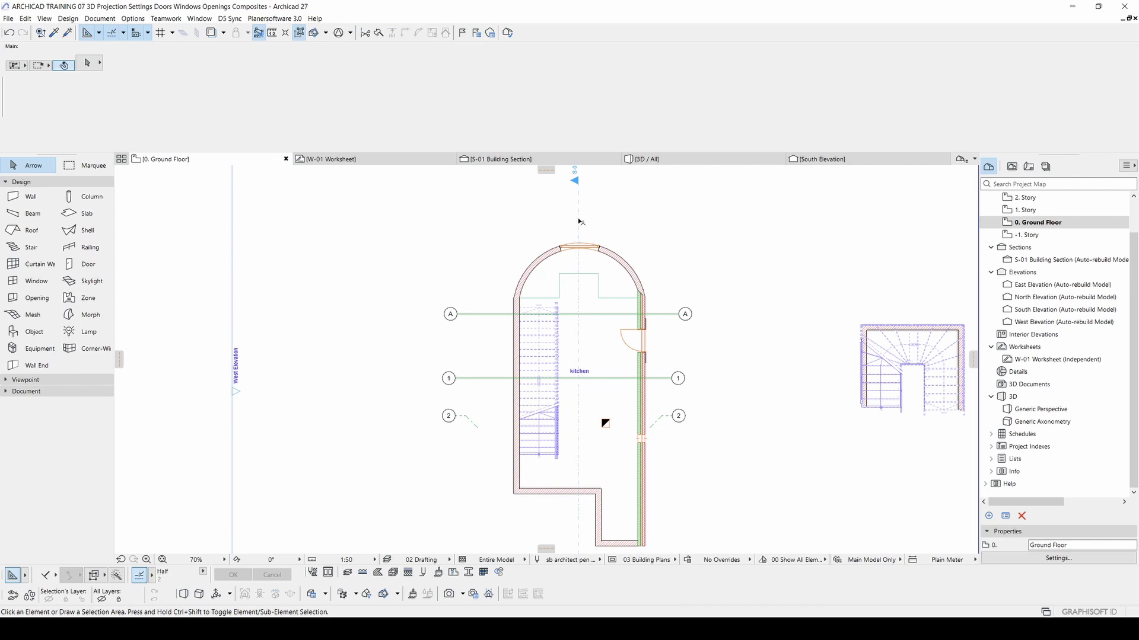
{"action": "left_click", "coordinate": [578, 220]}
{"action": "key", "text": "ctrl+d"}
{"action": "key", "text": "Escape"}
{"action": "key", "text": "Escape"}
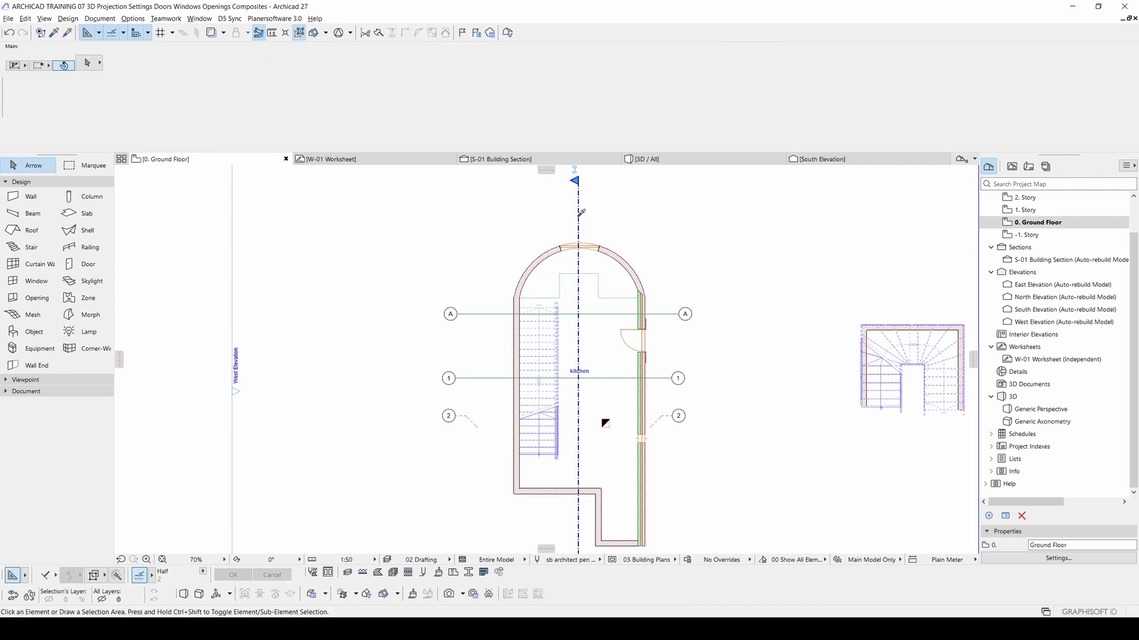
Step: Draw a horizontal section line across the building just above grid line 1, using the existing section's settings and facing the curved wall
{"action": "left_click", "coordinate": [581, 212], "text": "alt"}
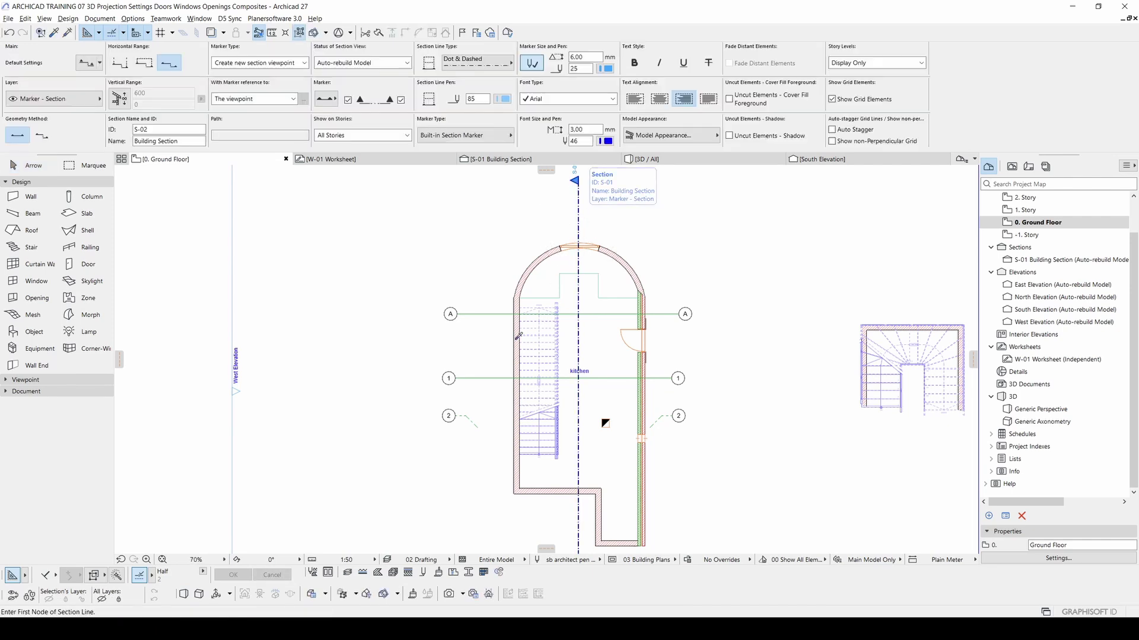
{"action": "left_click", "coordinate": [446, 359]}
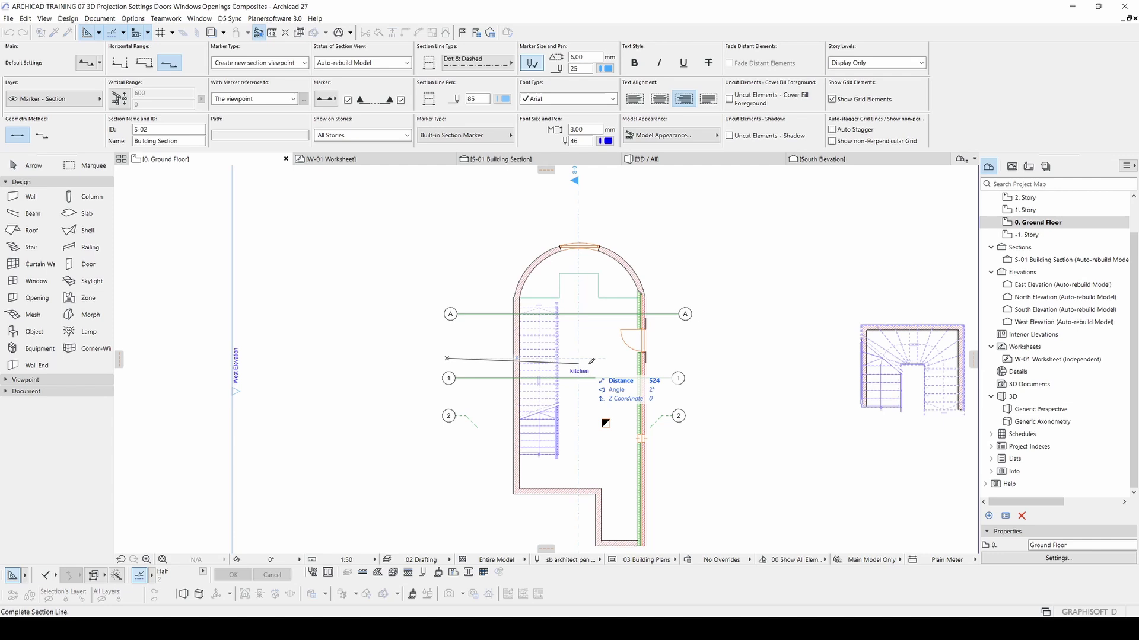
{"action": "left_click", "coordinate": [699, 359]}
{"action": "left_click", "coordinate": [703, 340]}
{"action": "key", "text": "Escape"}
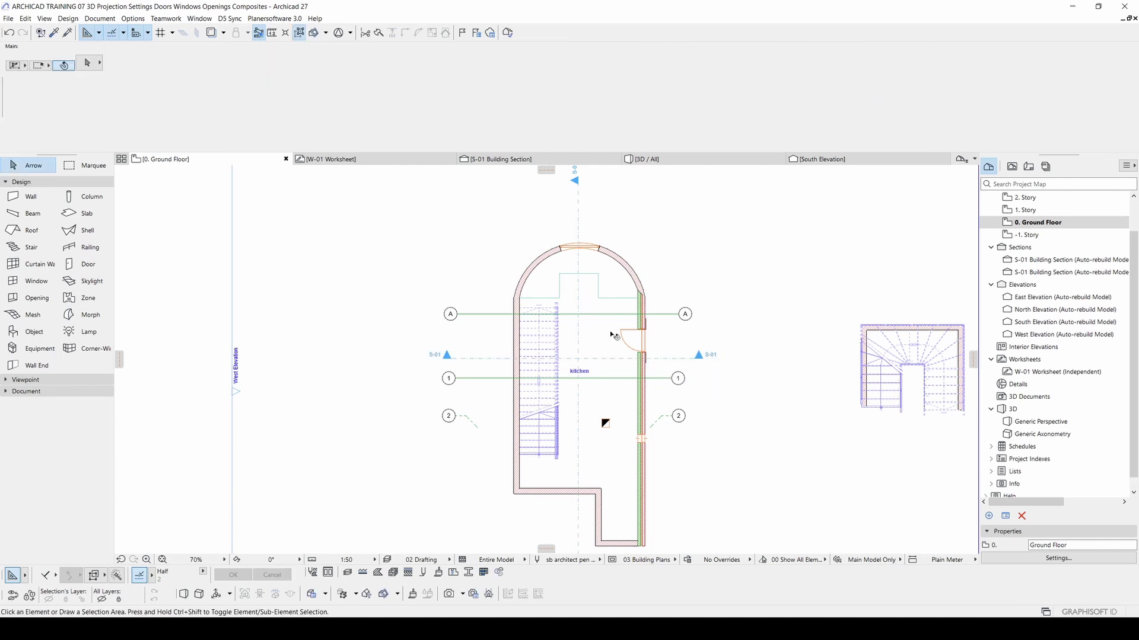
Step: Set the new cross section's horizontal range to Infinite Depth and open the section with the current view settings
{"action": "left_click", "coordinate": [593, 359]}
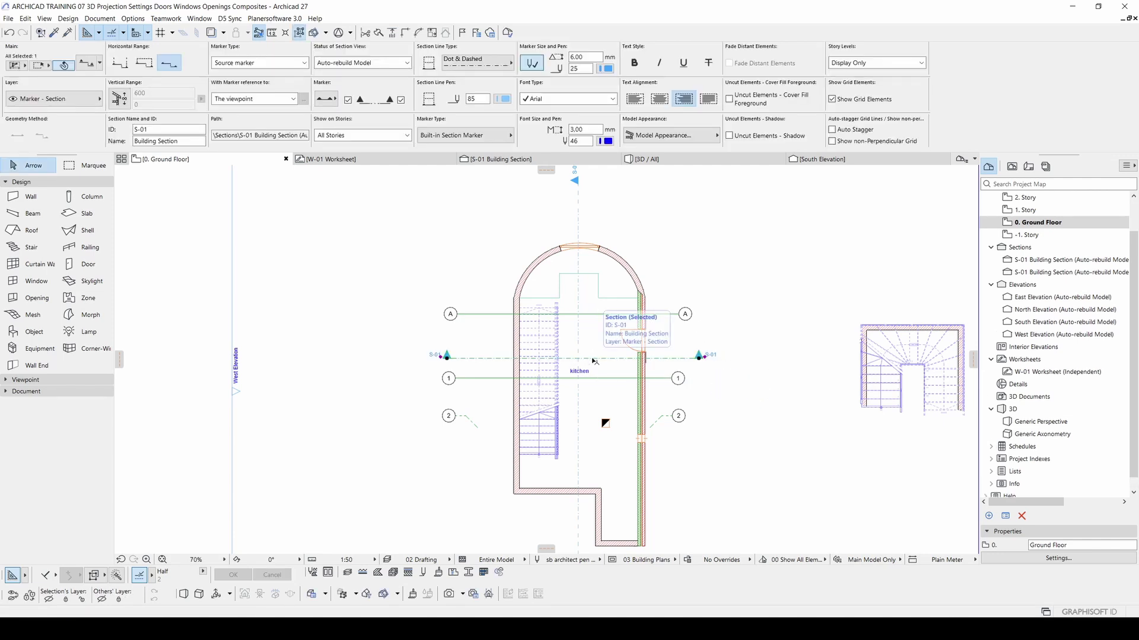
{"action": "left_click", "coordinate": [119, 62]}
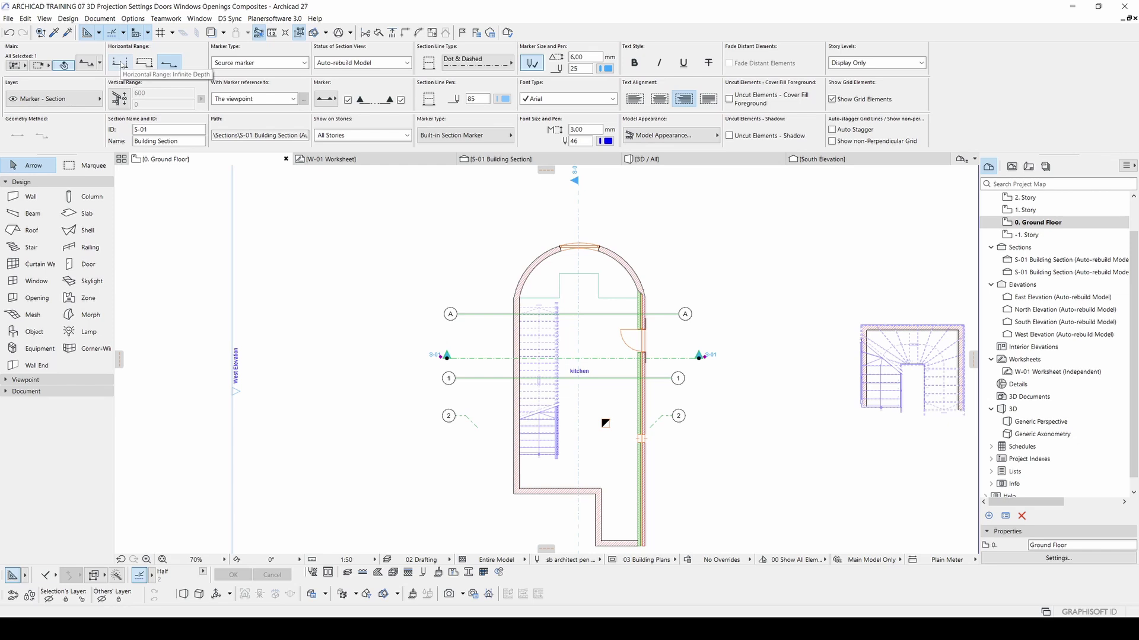
{"action": "right_click", "coordinate": [711, 270]}
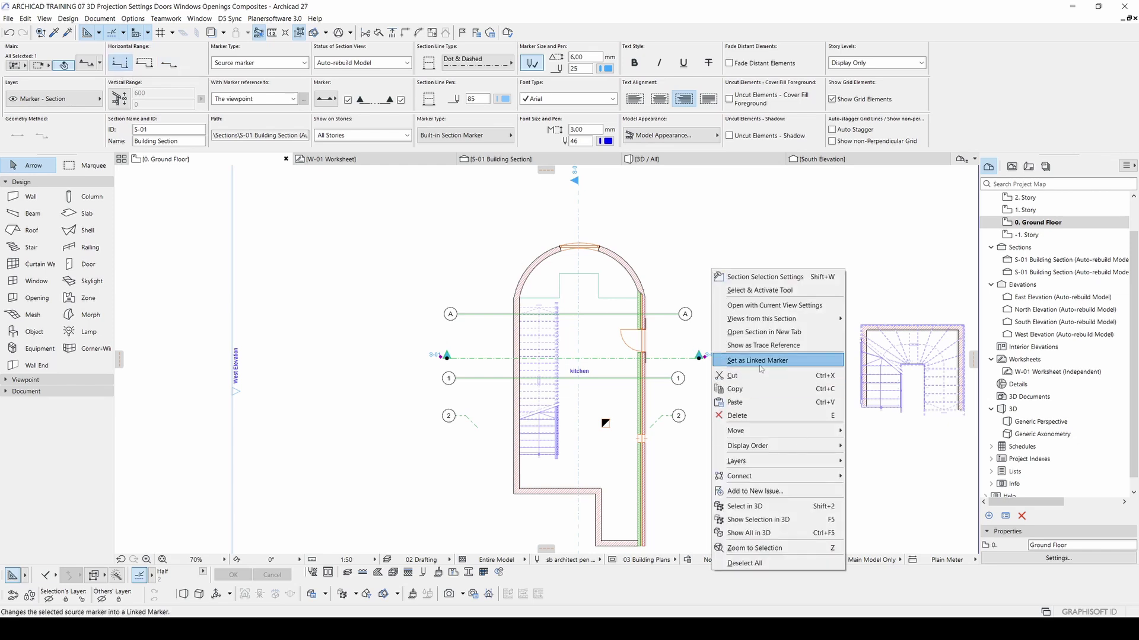
{"action": "left_click", "coordinate": [760, 306]}
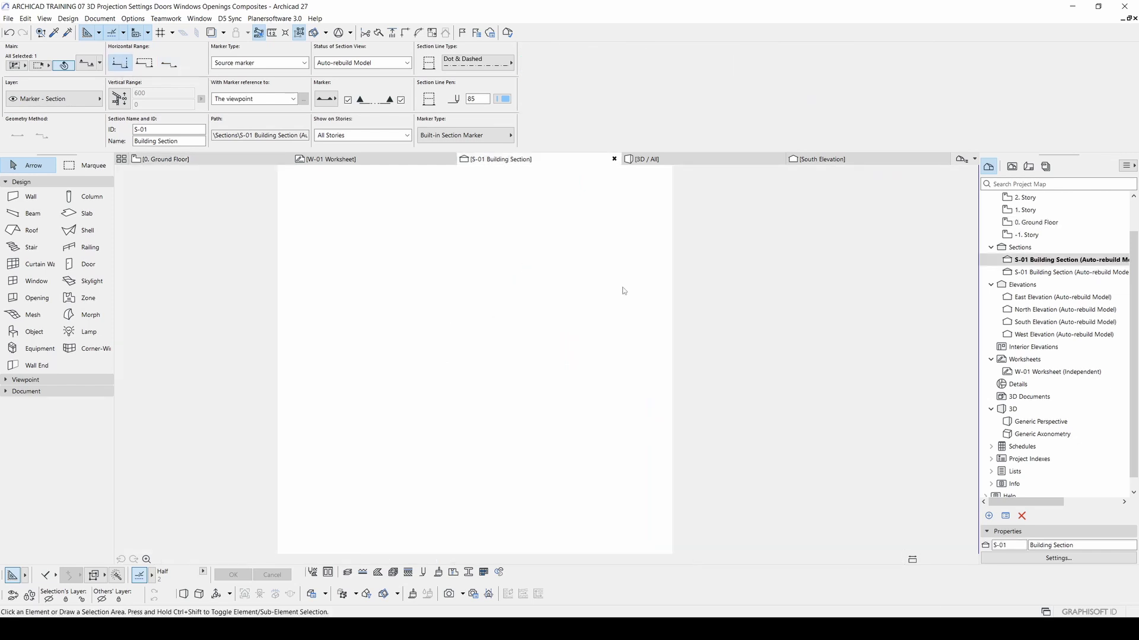
Step: Examine the composite wall's cut layers beside the door in the section, then return to the ground floor plan
{"action": "scroll", "coordinate": [614, 282], "scroll_direction": "up", "scroll_amount": 5}
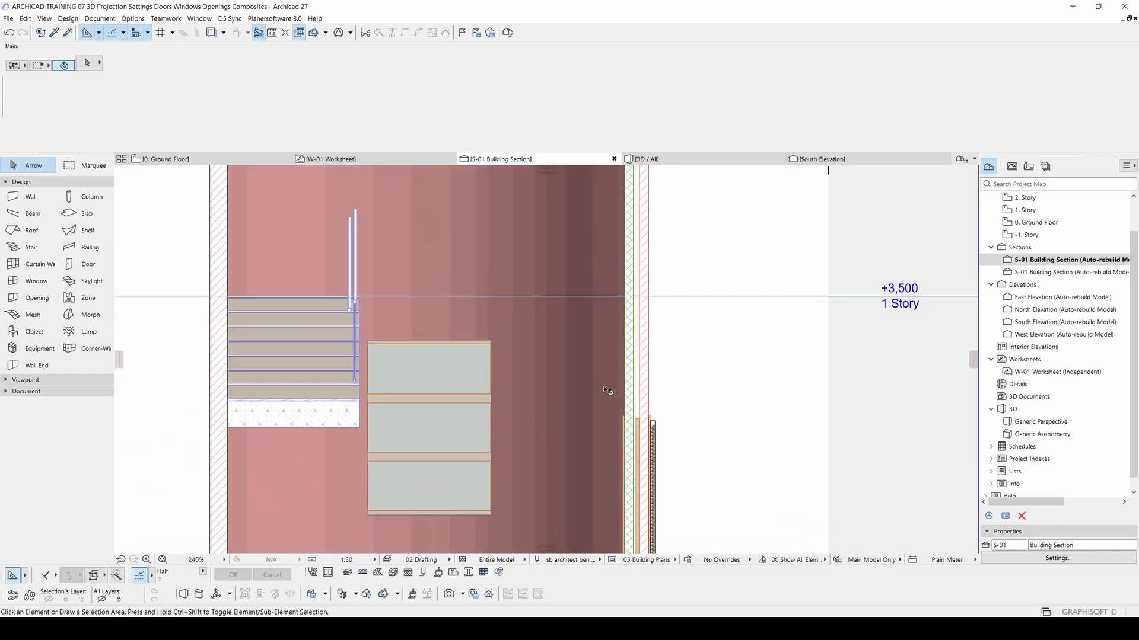
{"action": "scroll", "coordinate": [643, 305], "scroll_direction": "down", "scroll_amount": 3}
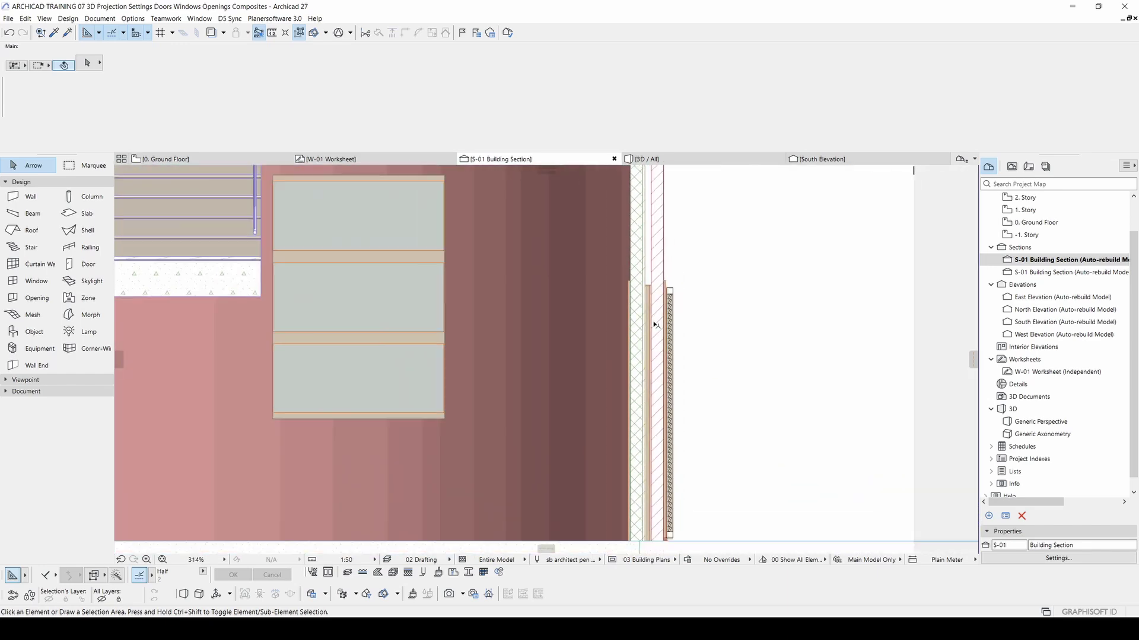
{"action": "middle_click_drag", "start_coordinate": [639, 344], "coordinate": [655, 381]}
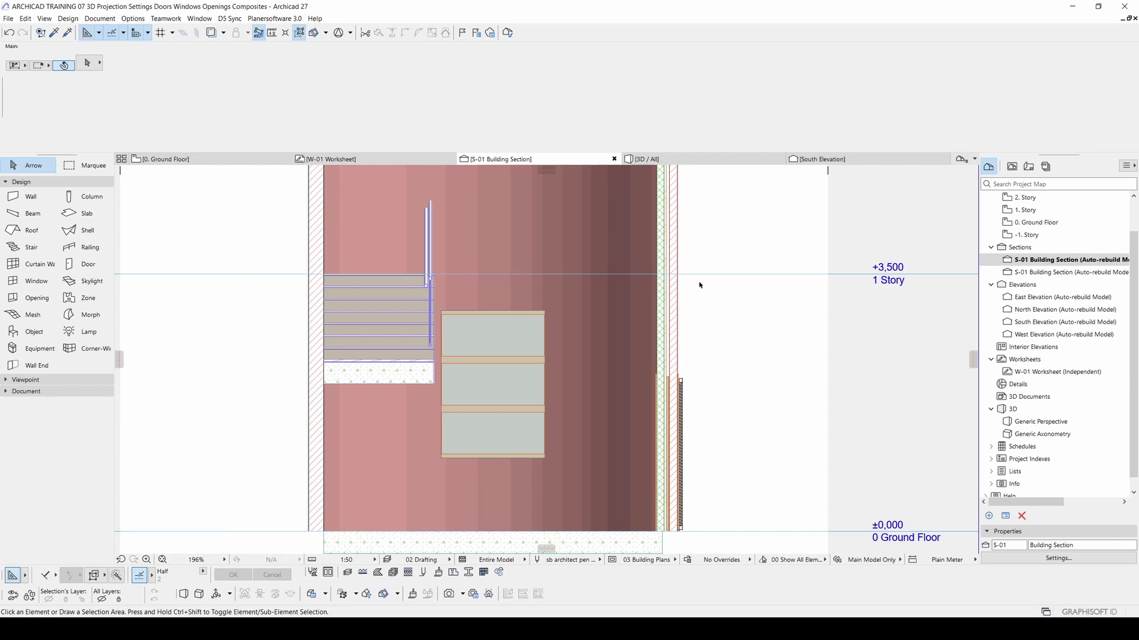
{"action": "key", "text": "F2"}
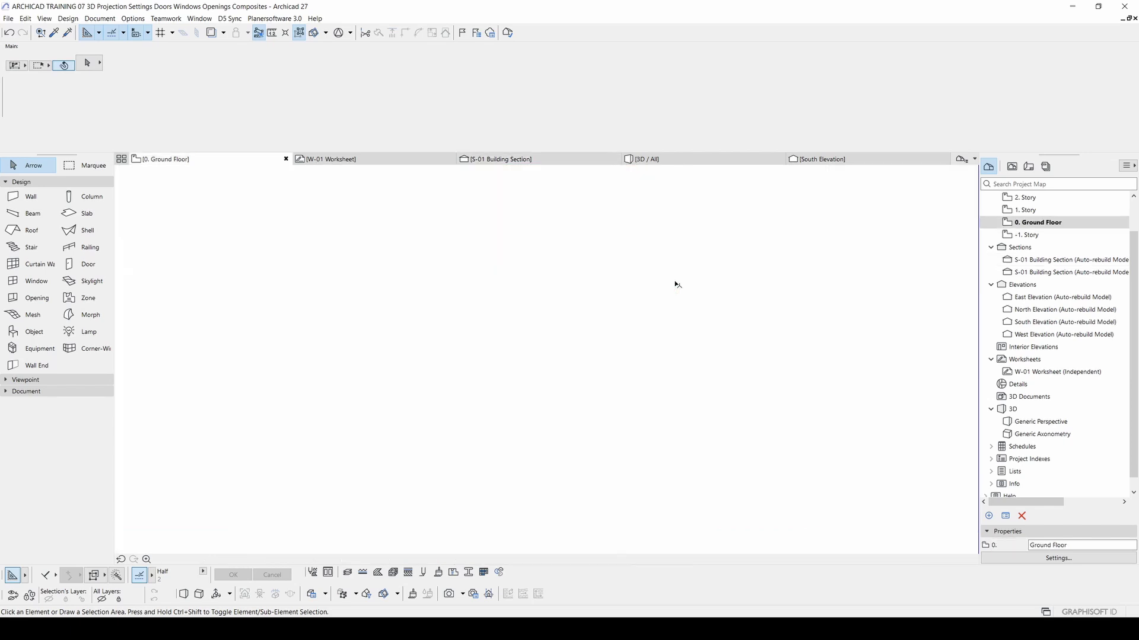
{"action": "scroll", "coordinate": [645, 297], "scroll_direction": "down", "scroll_amount": 3}
{"action": "scroll", "coordinate": [679, 330], "scroll_direction": "up", "scroll_amount": 4}
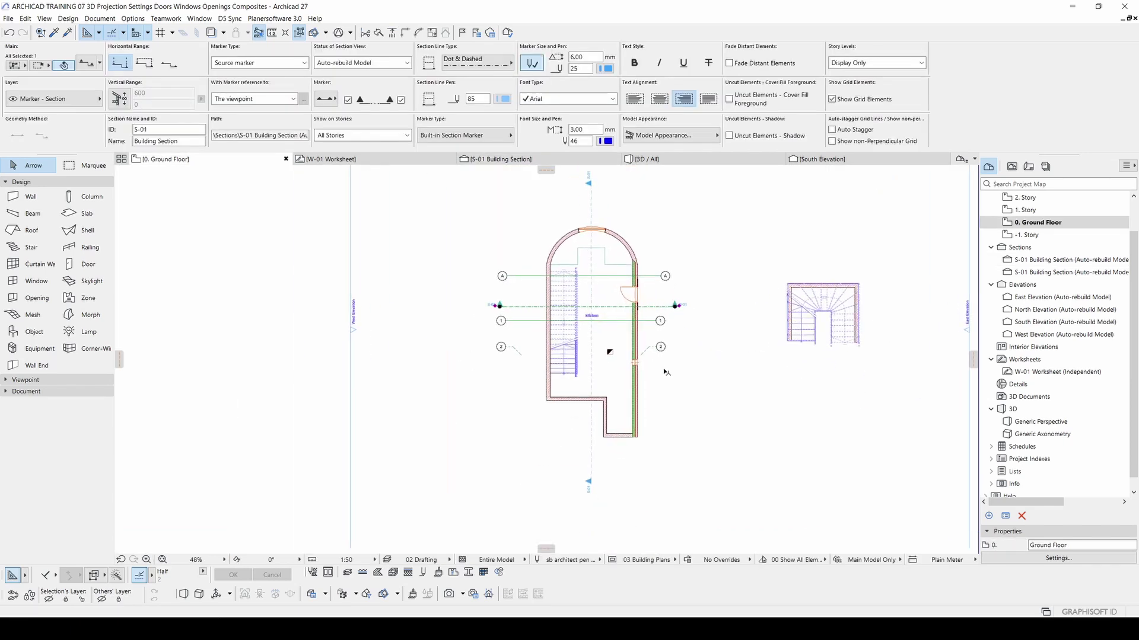